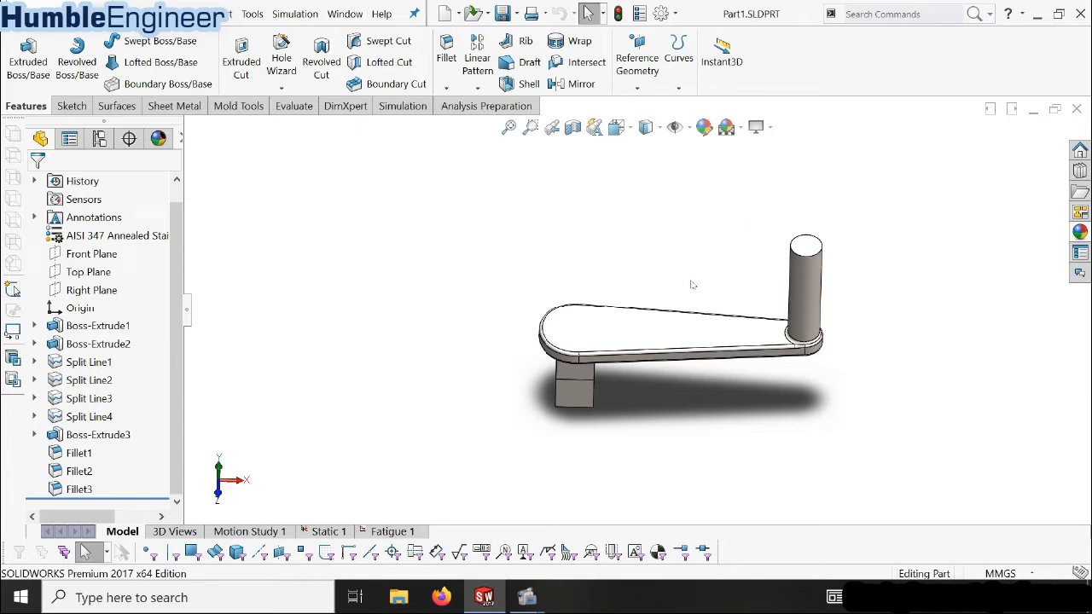
# Examine the finished crank model from several angles: the tapered arm, the square shaft and the cylindrical handle
pyautogui.scroll(-2, 693, 285)
pyautogui.moveTo(609, 448); pyautogui.dragTo(604, 346, button='middle')
pyautogui.scroll(3, 608, 352)
pyautogui.scroll(-3, 622, 325)
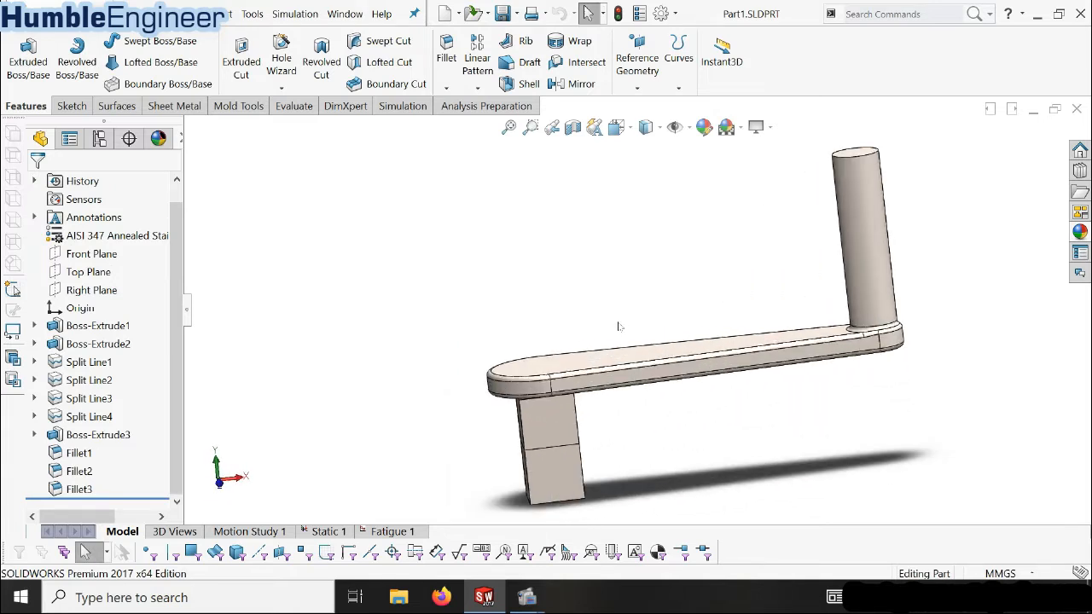
pyautogui.moveTo(774, 404); pyautogui.dragTo(762, 441, button='middle')
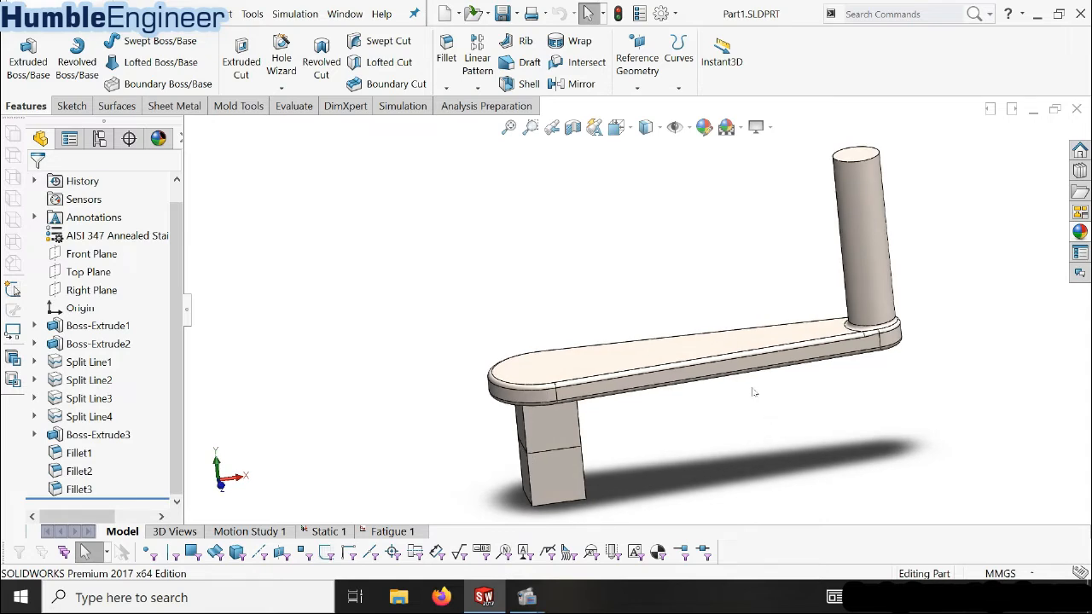
pyautogui.moveTo(703, 419); pyautogui.dragTo(739, 436, button='middle')
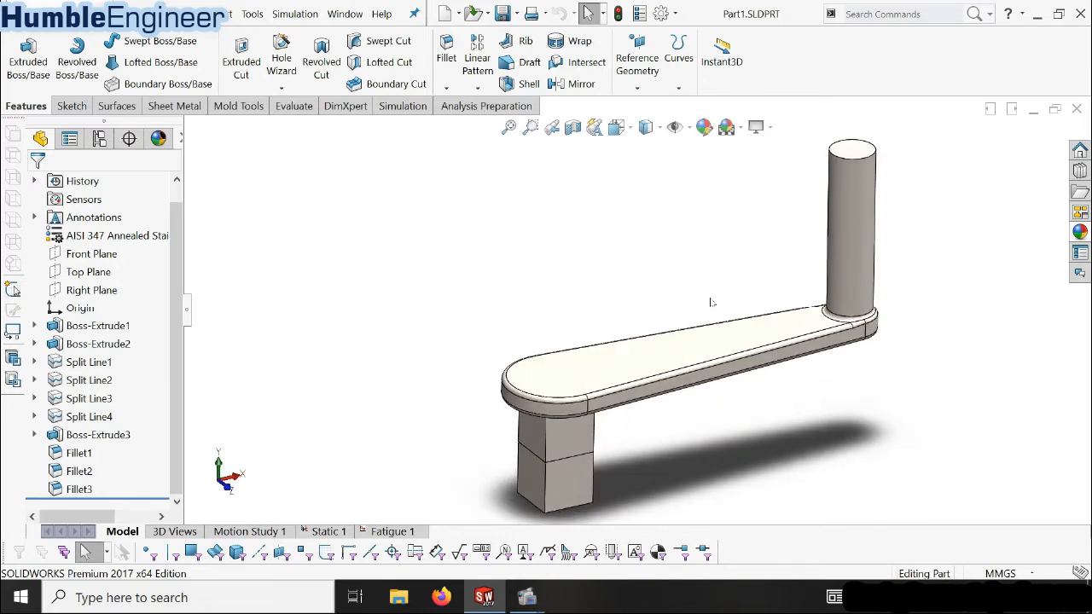
pyautogui.moveTo(710, 302); pyautogui.dragTo(570, 401, button='middle')
pyautogui.moveTo(681, 424); pyautogui.dragTo(731, 509, button='middle')
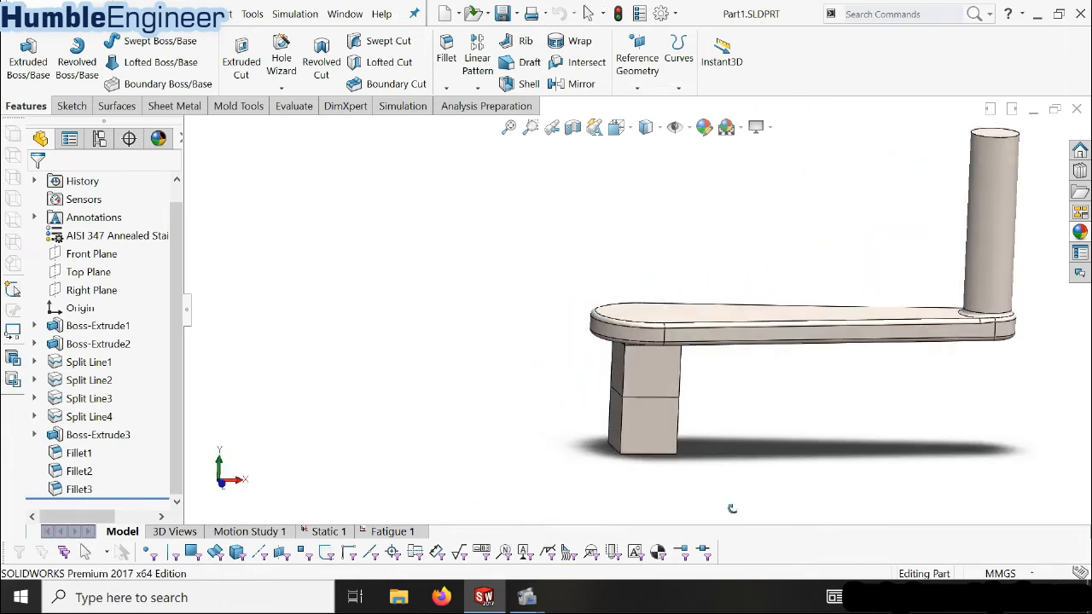
pyautogui.scroll(3, 737, 450)
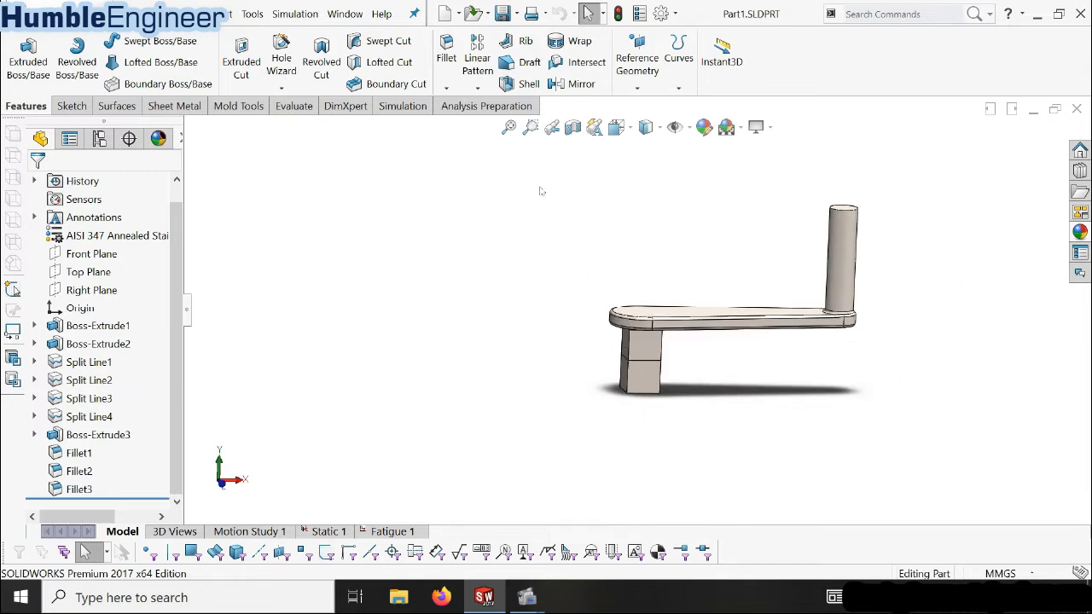
pyautogui.scroll(-3, 758, 246)
pyautogui.moveTo(641, 459); pyautogui.dragTo(616, 471, button='middle')
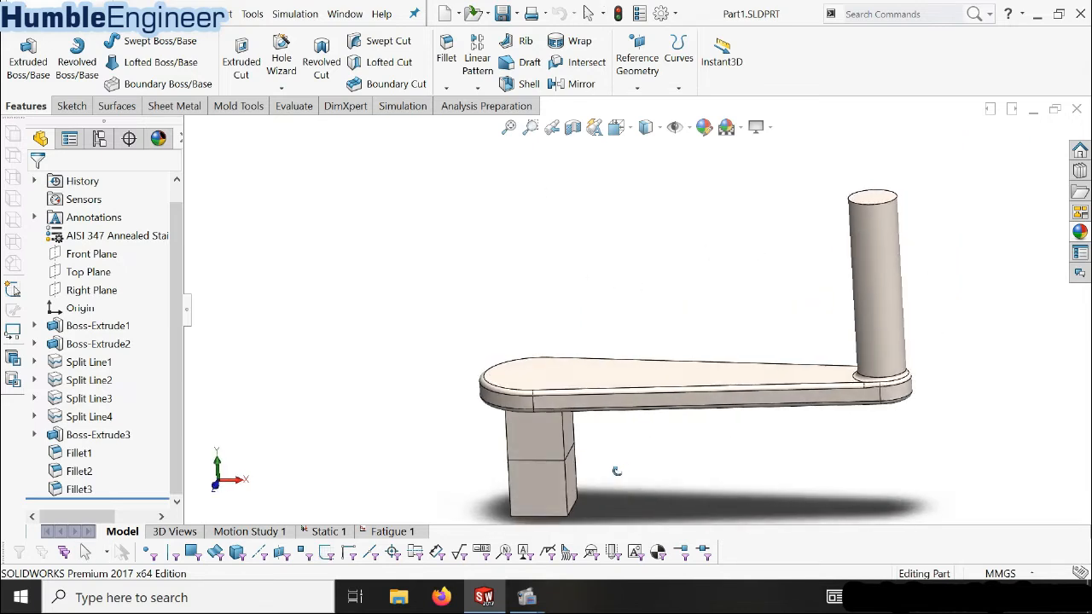
pyautogui.press('Escape')
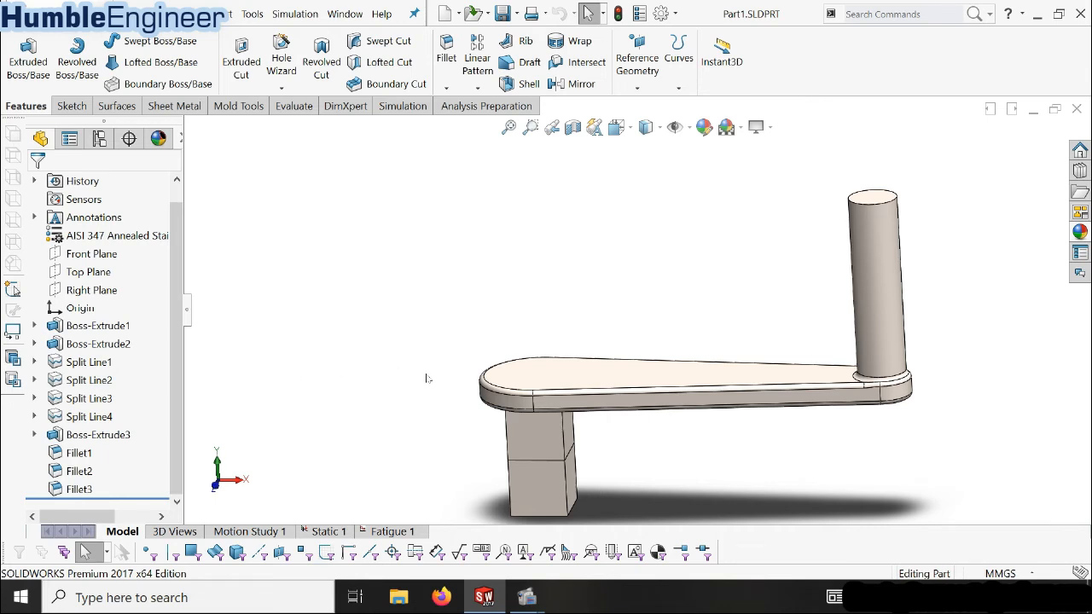
pyautogui.scroll(1, 611, 420)
pyautogui.scroll(-3, 576, 430)
pyautogui.moveTo(619, 458)
pyautogui.mouseDown(button='middle')
pyautogui.moveTo(645, 440)
pyautogui.moveTo(632, 378)
pyautogui.moveTo(640, 452)
pyautogui.mouseUp(button='middle')
pyautogui.scroll(3, 642, 465)
pyautogui.scroll(-2, 763, 182)
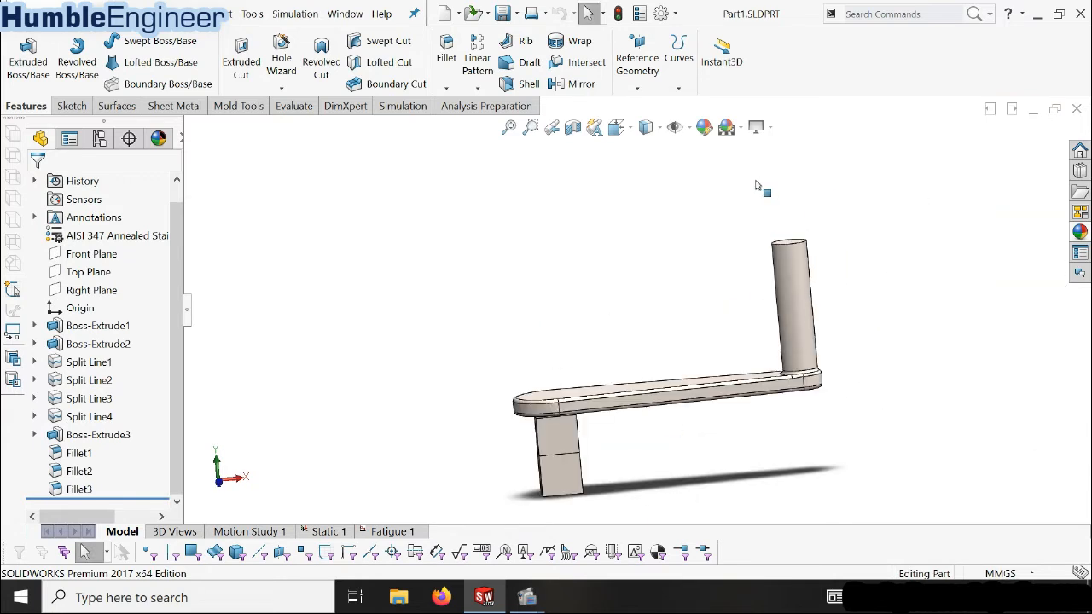
pyautogui.moveTo(704, 309); pyautogui.dragTo(601, 367, button='middle')
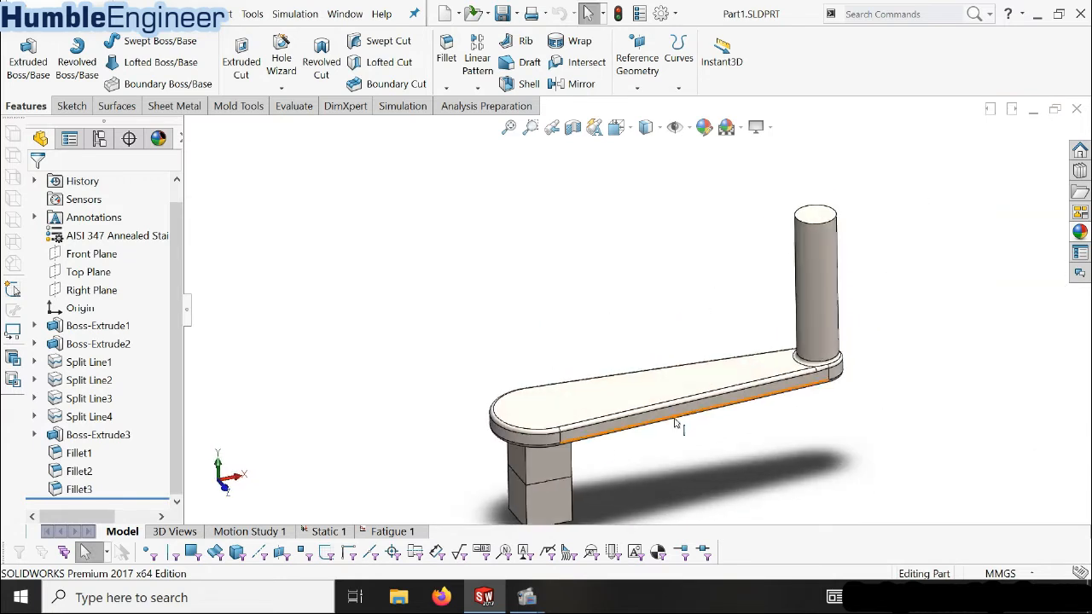
pyautogui.scroll(-1, 595, 368)
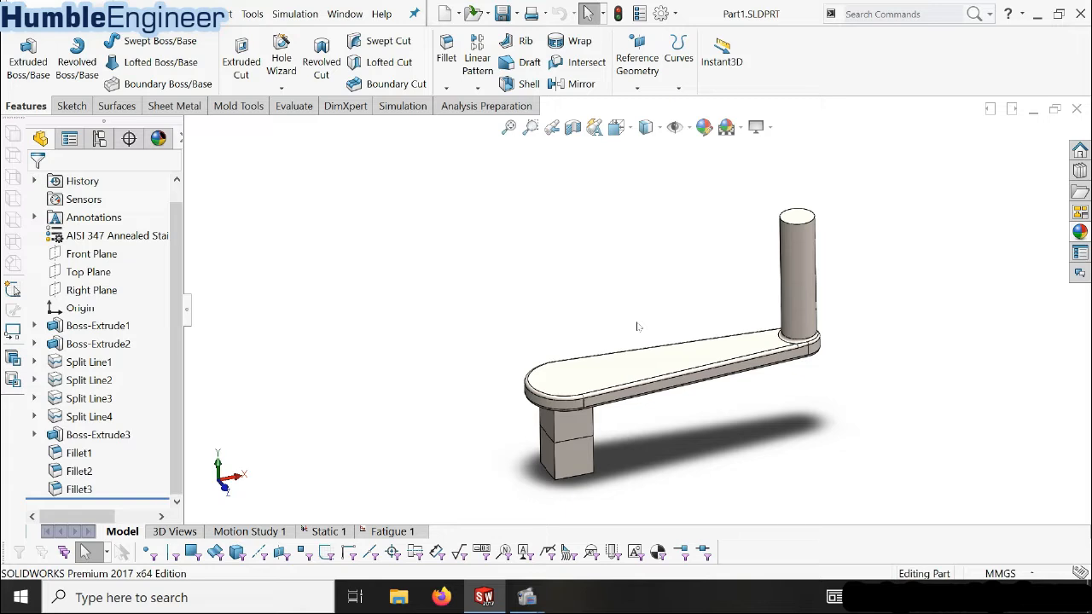
pyautogui.scroll(-2, 646, 409)
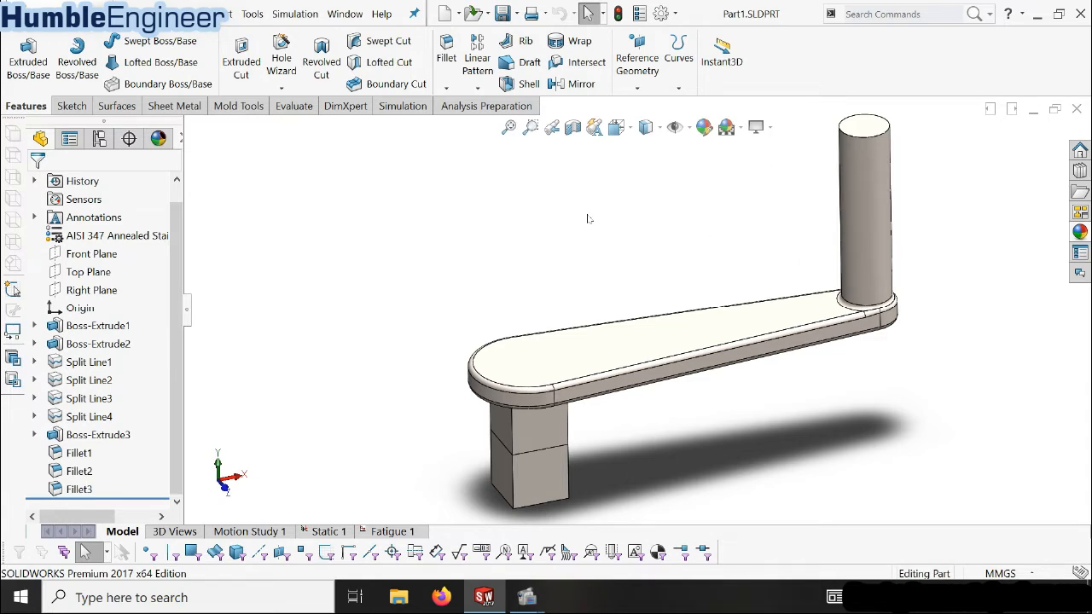
# Create a new part document and close Part1.SLDPRT
pyautogui.click(447, 15)
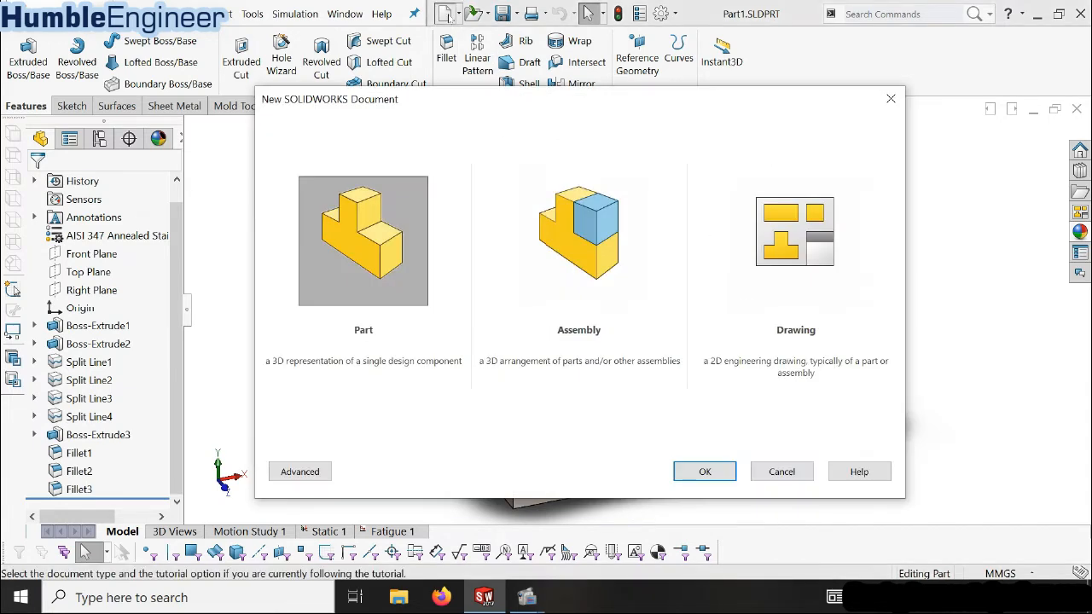
pyautogui.click(691, 471)
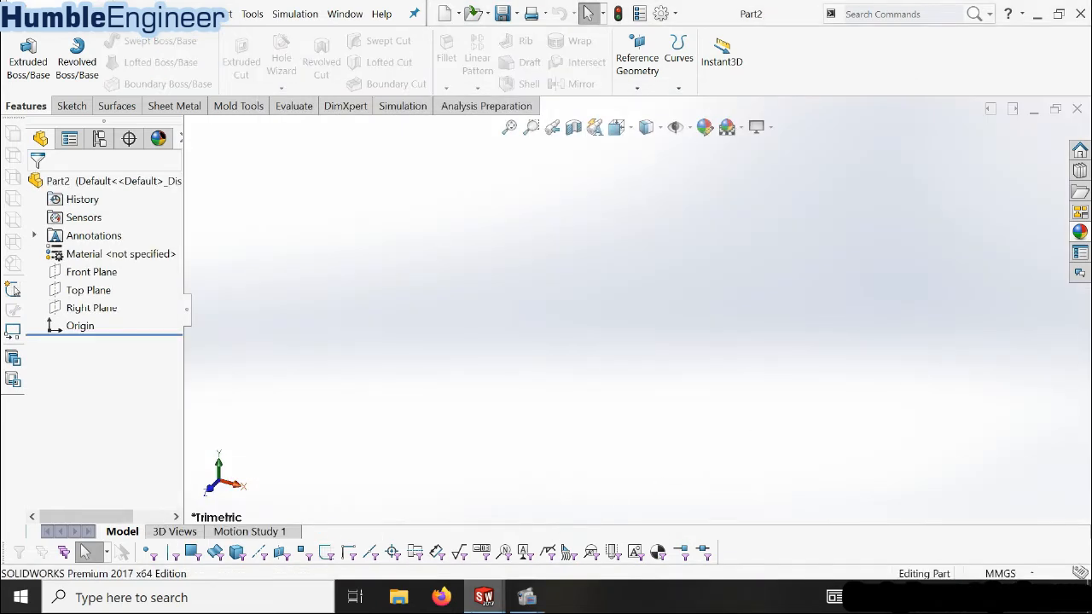
pyautogui.moveTo(483, 597)
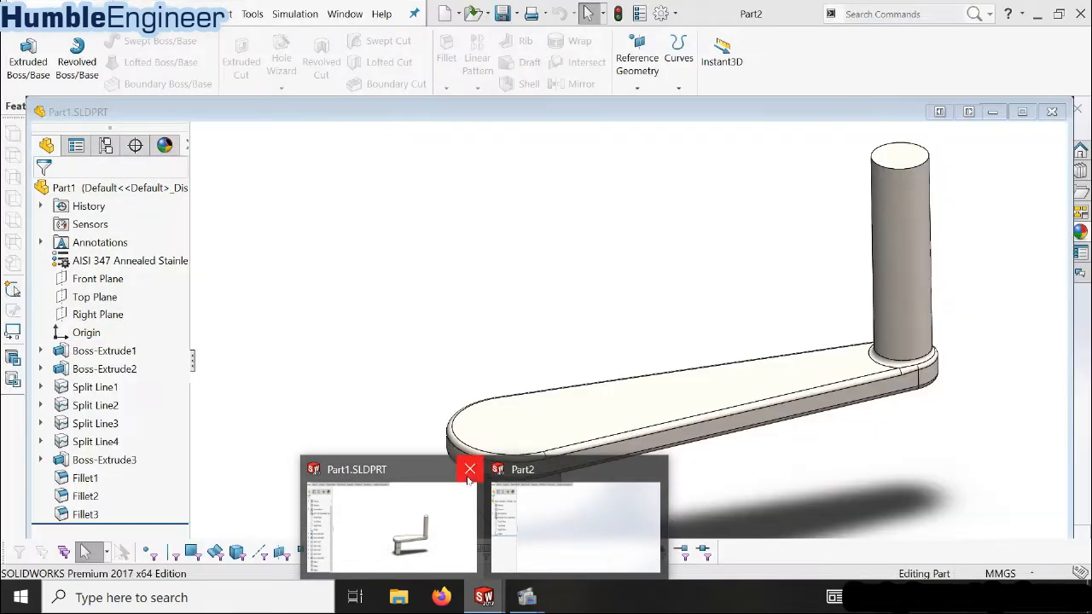
pyautogui.click(470, 469)
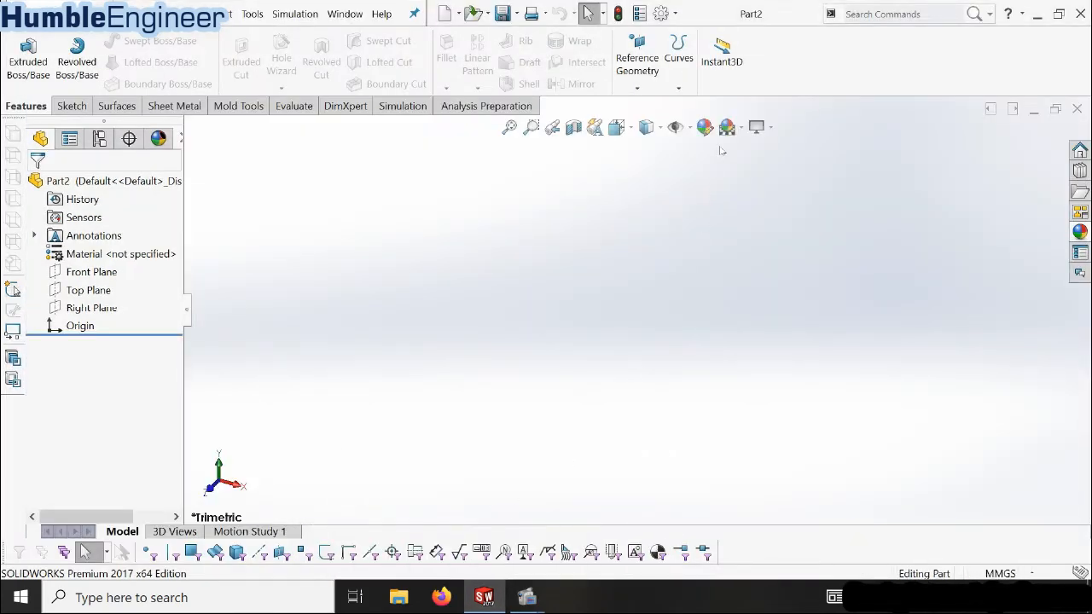
# Change the new part's scene background to plain white
pyautogui.click(739, 128)
pyautogui.click(751, 168)
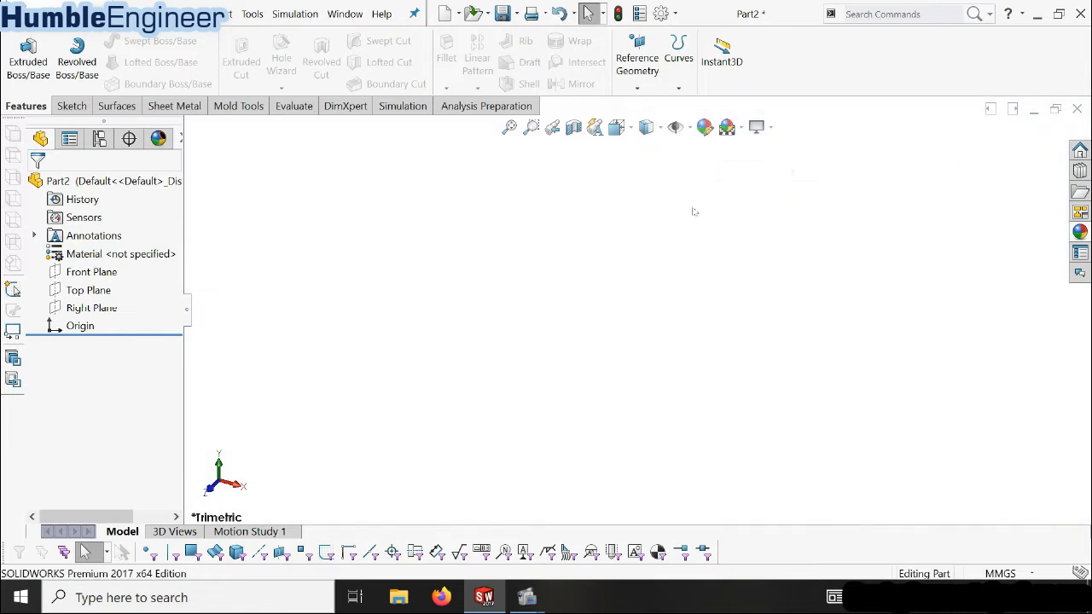
# On the Top Plane, sketch a circle about 106 mm in diameter at the origin and one about 67 mm, centred about 228 mm along X
pyautogui.click(108, 290)
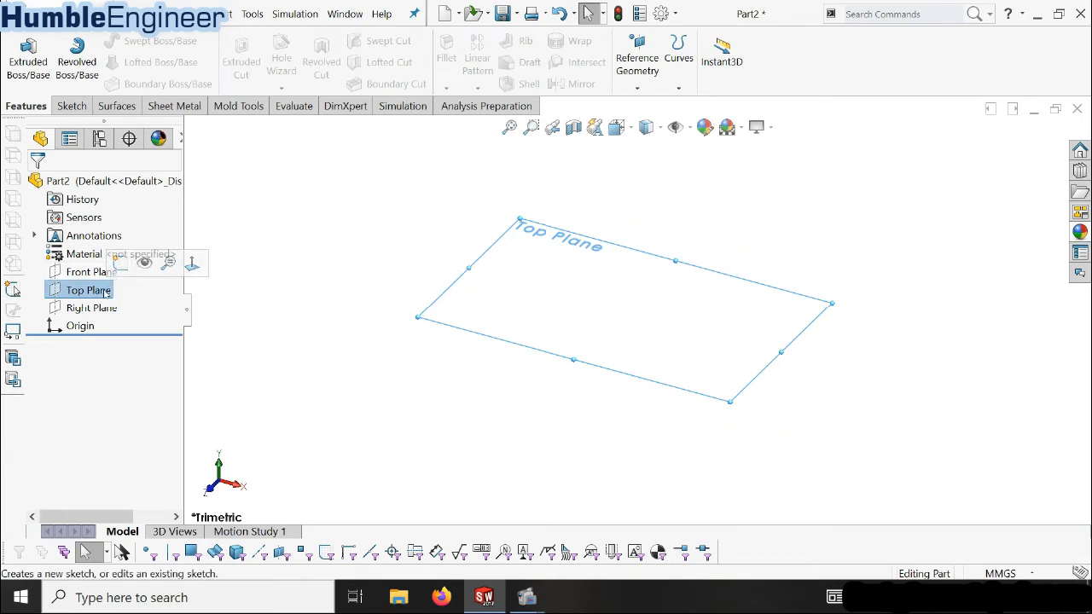
pyautogui.click(119, 264)
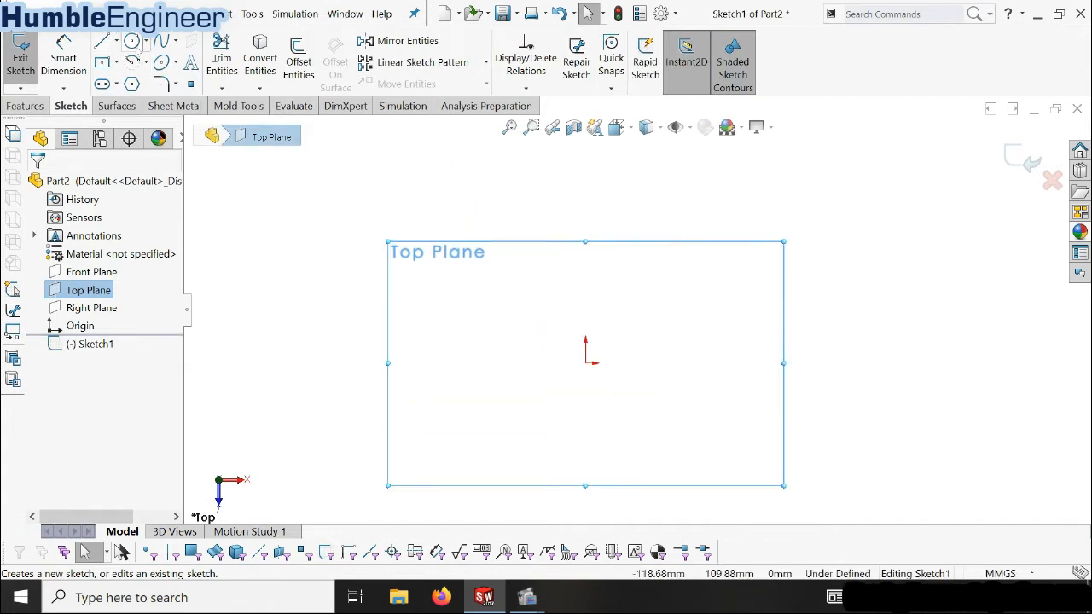
pyautogui.click(131, 41)
pyautogui.click(585, 362)
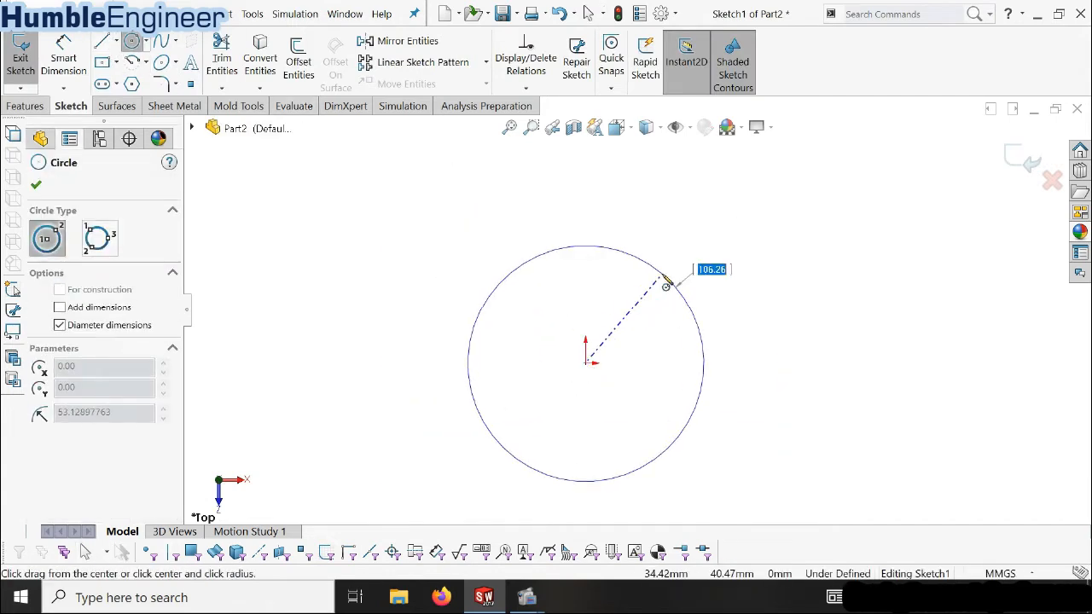
pyautogui.click(666, 284)
pyautogui.scroll(3, 688, 336)
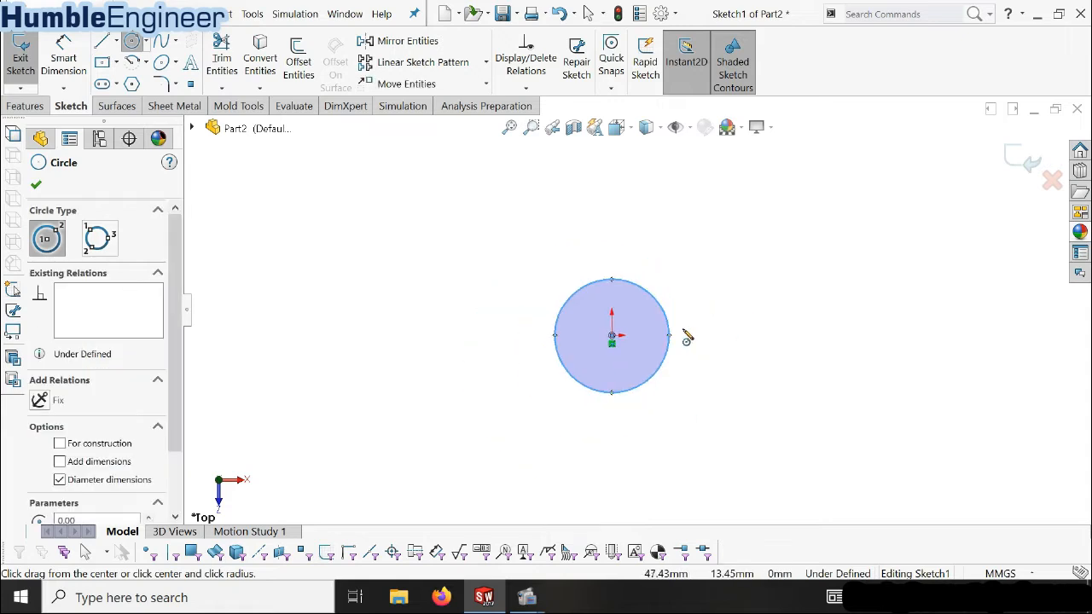
pyautogui.scroll(-2, 852, 350)
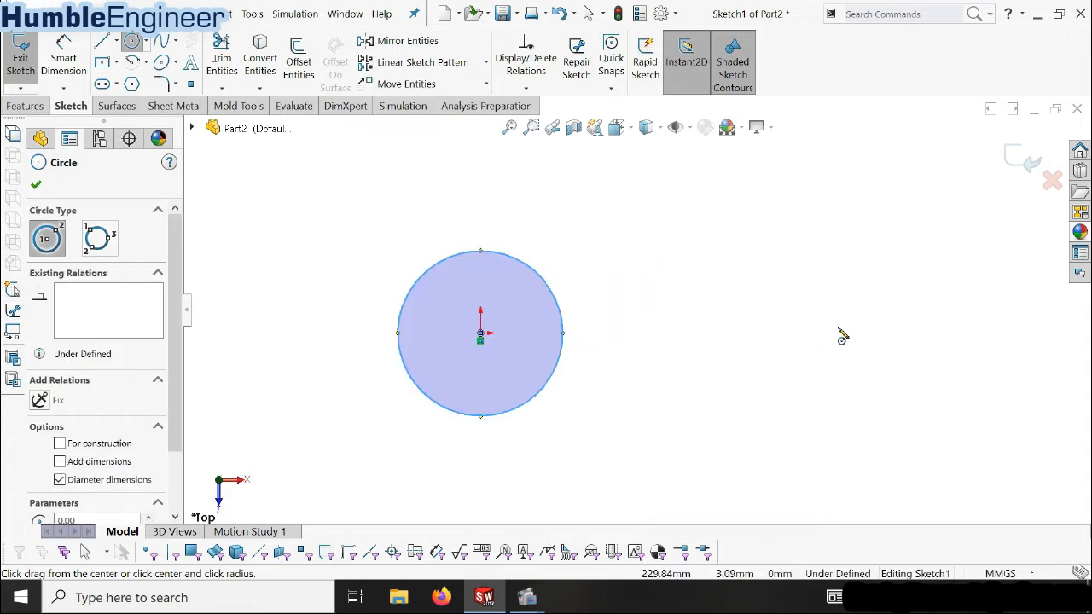
pyautogui.click(835, 333)
pyautogui.click(881, 307)
pyautogui.press('Escape')
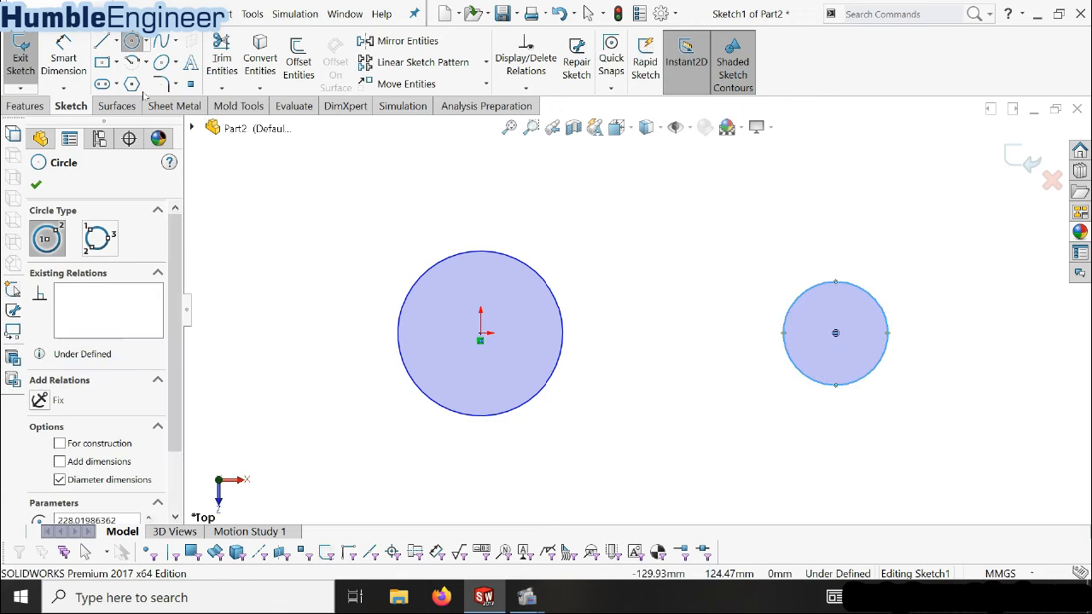
# Dimension the distance between the two circle centres as 150 mm
pyautogui.click(63, 60)
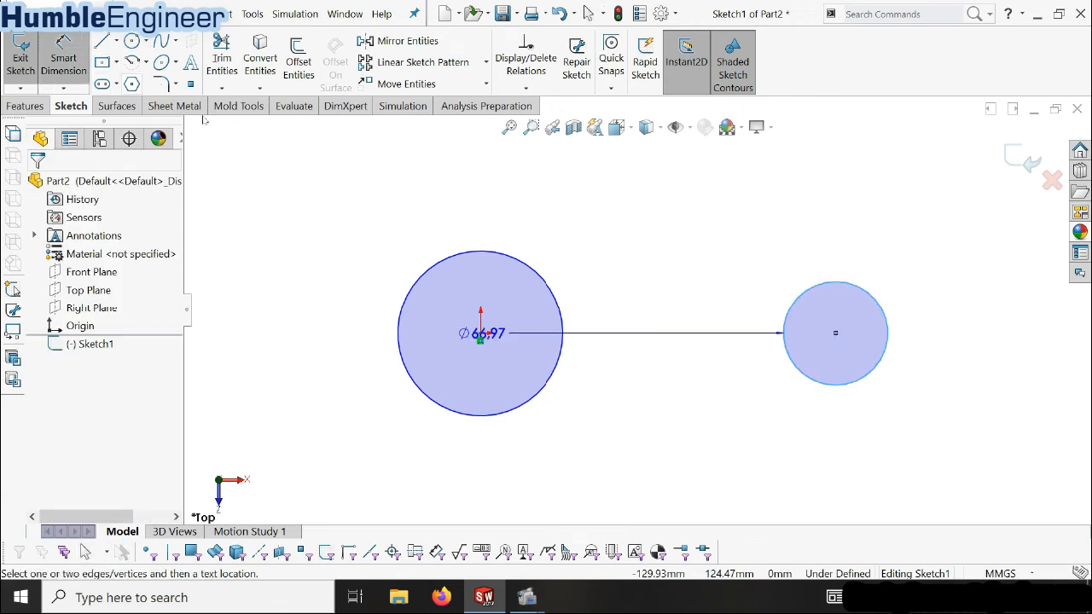
pyautogui.click(481, 333)
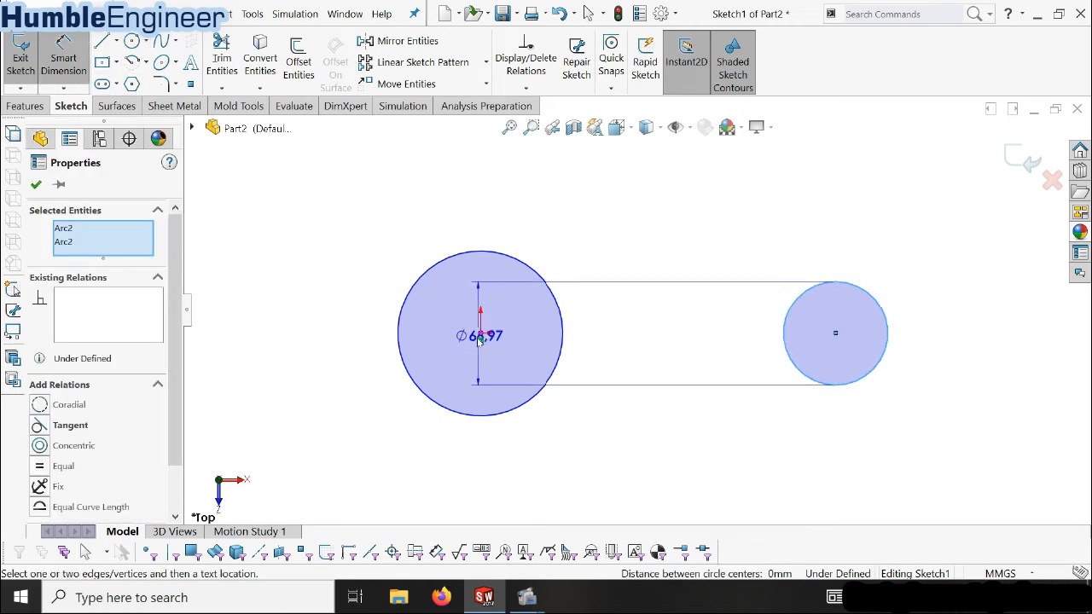
pyautogui.click(483, 335)
pyautogui.click(624, 293)
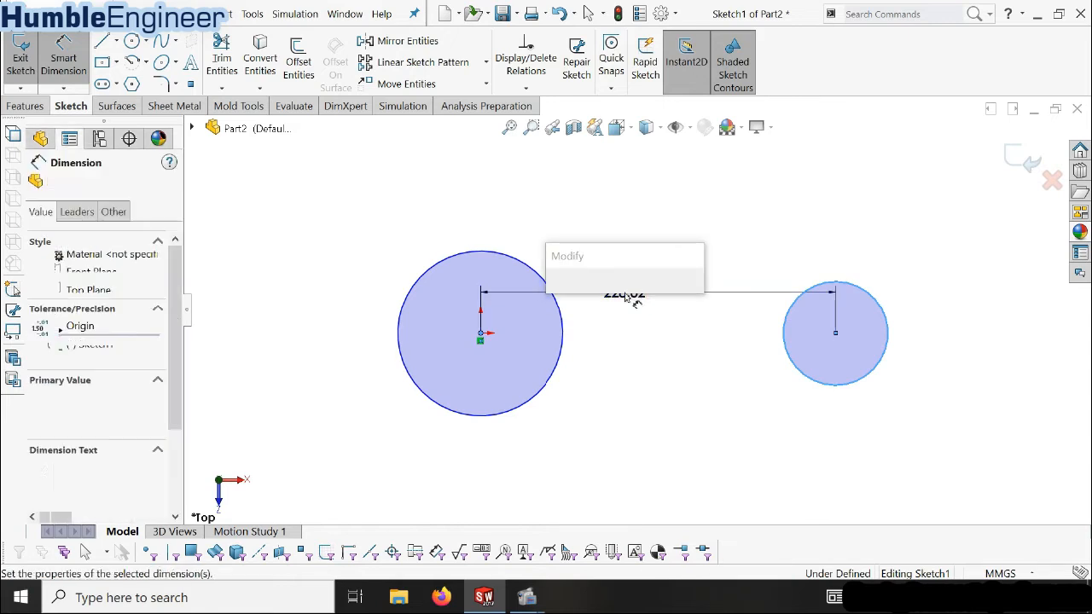
pyautogui.write('150')
pyautogui.press('Return')
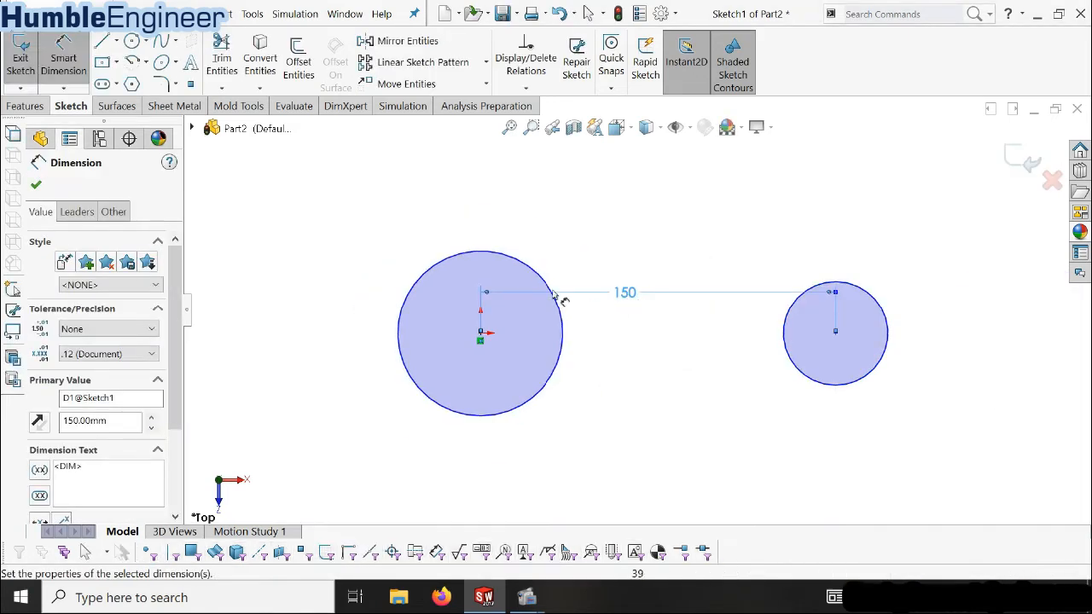
# Dimension the circle at the origin to a 50 mm diameter and the other circle to 25 mm
pyautogui.click(522, 264)
pyautogui.click(456, 207)
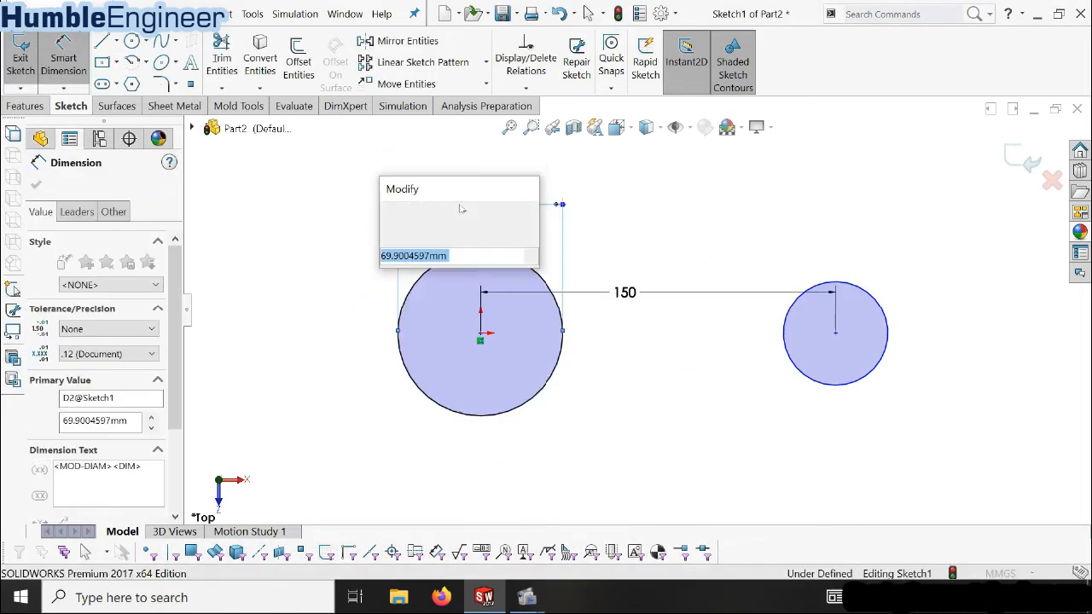
pyautogui.write('50')
pyautogui.press('Return')
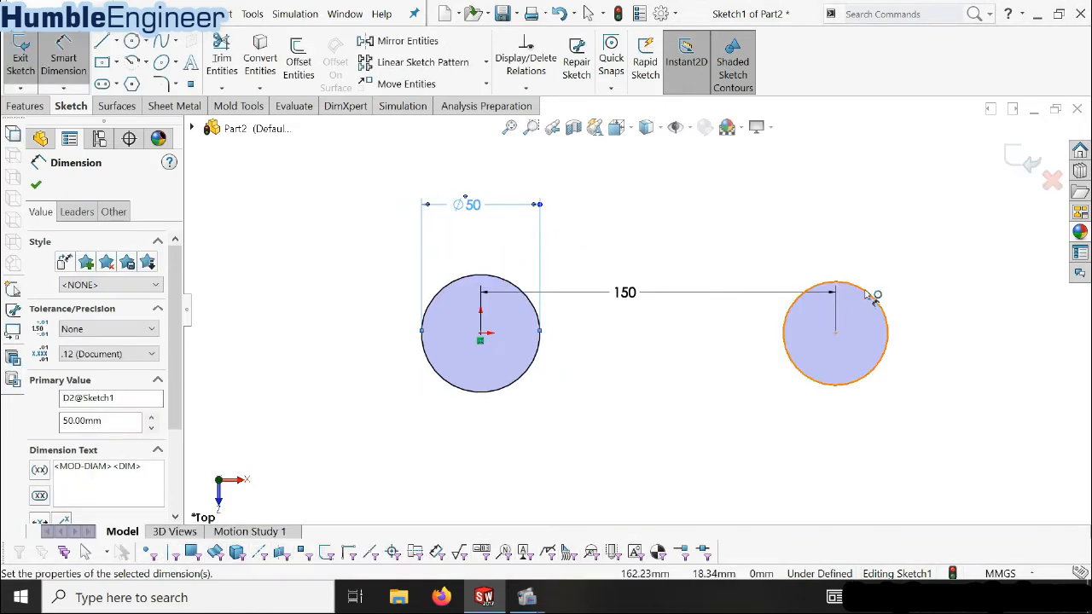
pyautogui.click(872, 296)
pyautogui.click(899, 248)
pyautogui.write('25')
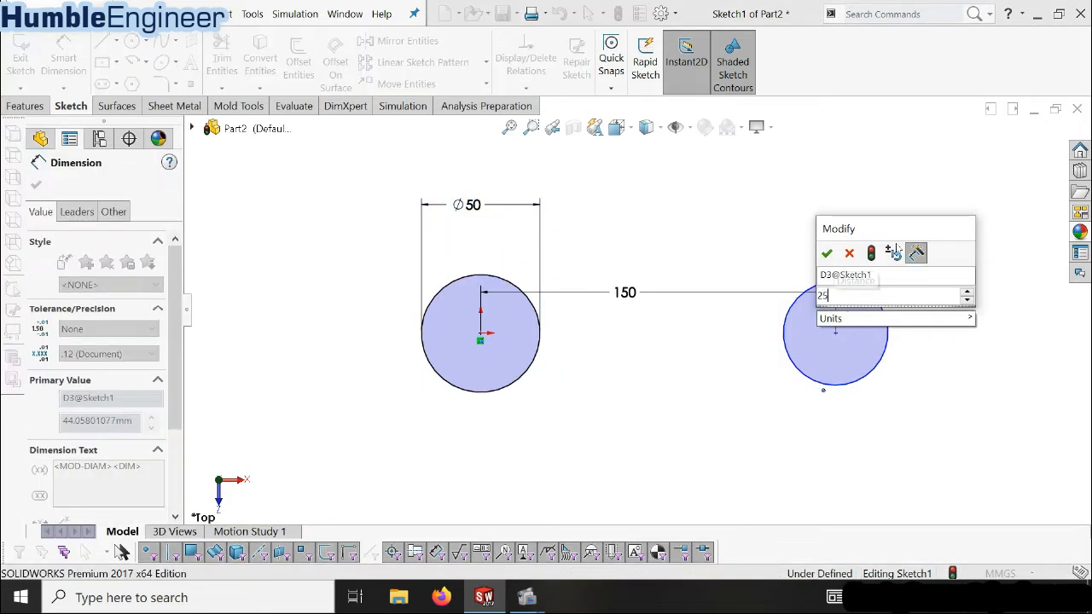
pyautogui.press('Return')
pyautogui.scroll(-3, 839, 312)
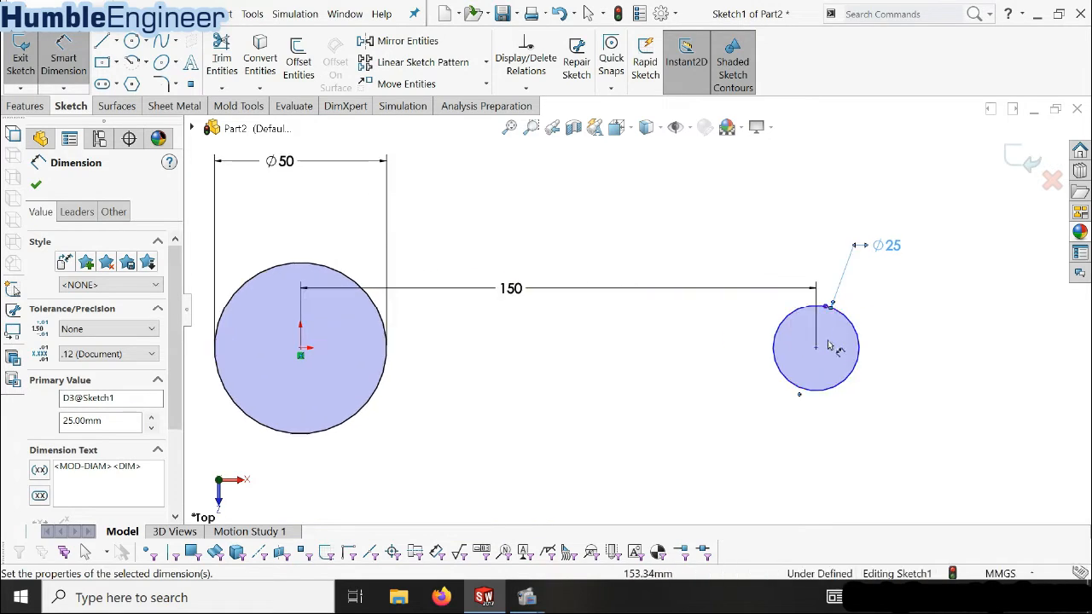
pyautogui.press('Escape')
# Add a horizontal relation between the centre points of the two circles
pyautogui.click(817, 350)
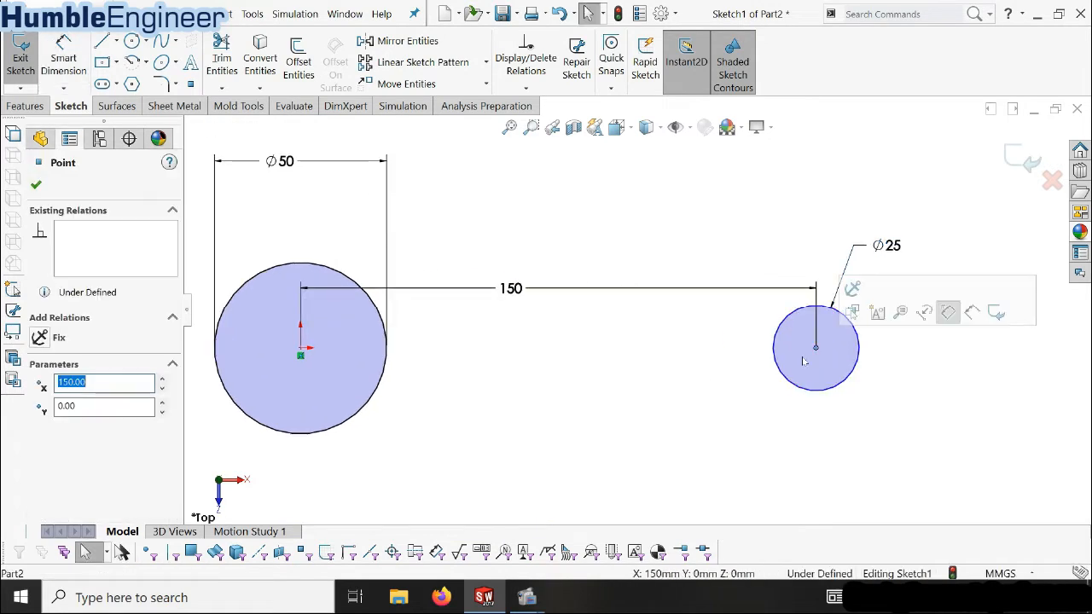
pyautogui.click(301, 350)
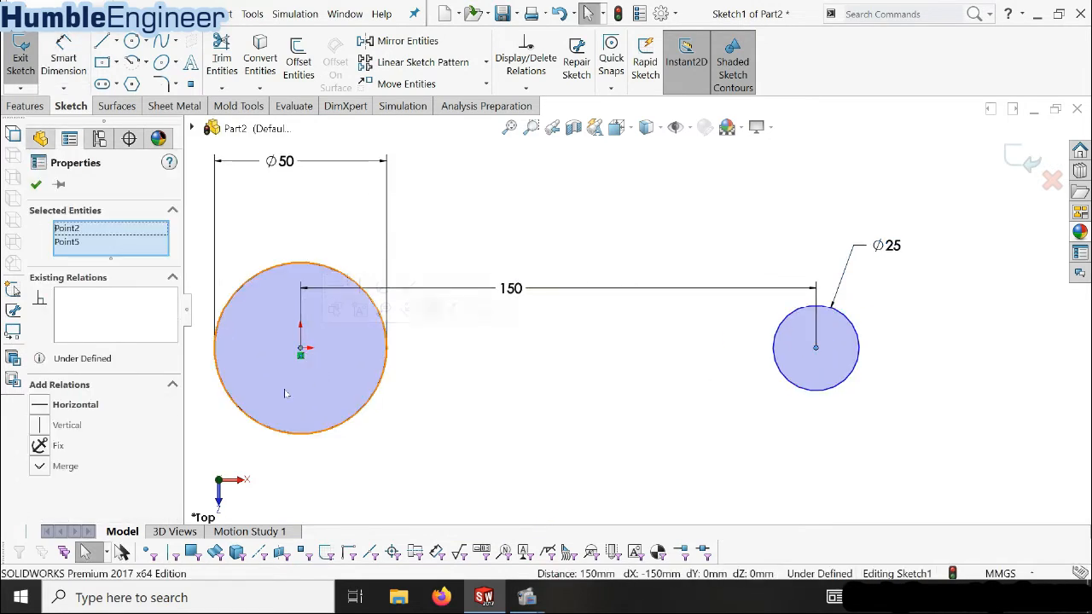
pyautogui.click(42, 407)
pyautogui.click(448, 407)
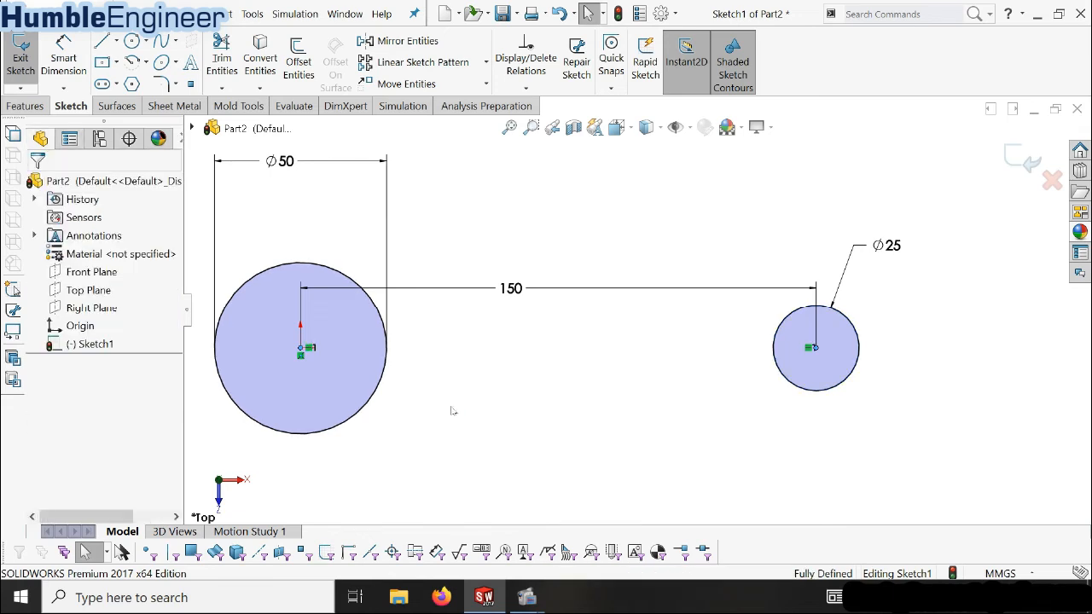
pyautogui.click(38, 109)
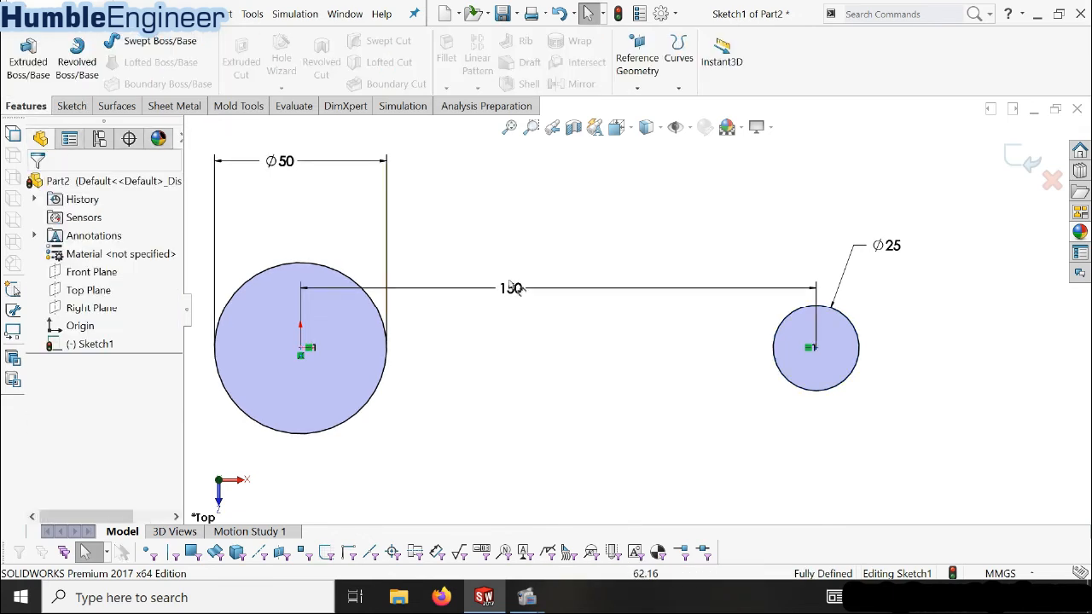
pyautogui.click(82, 109)
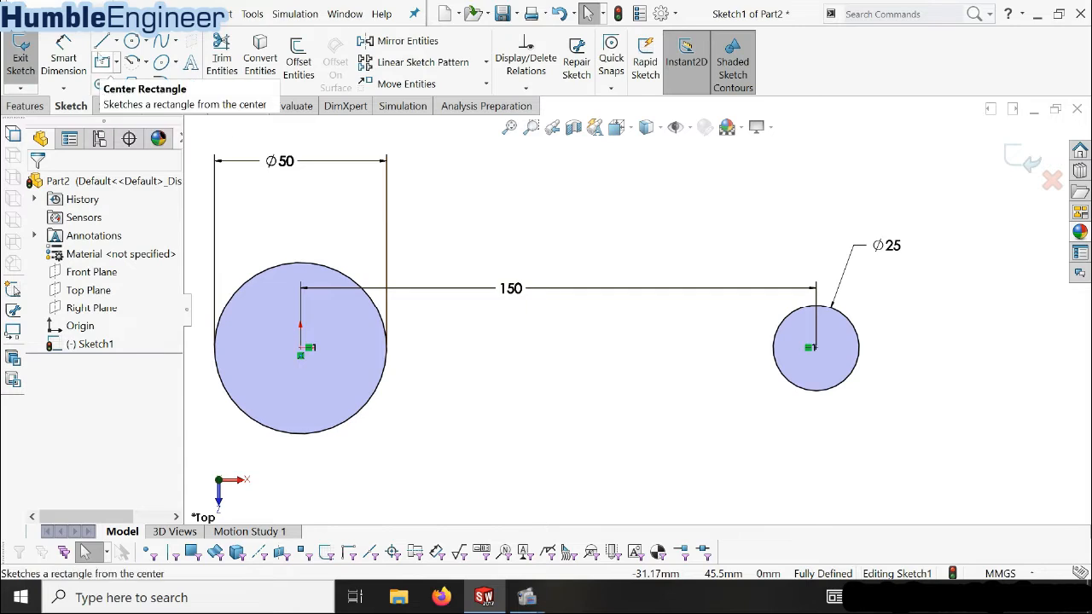
# Sketch two lines, above and below, running tangent from the 50 mm circle to the 25 mm circle
pyautogui.click(101, 41)
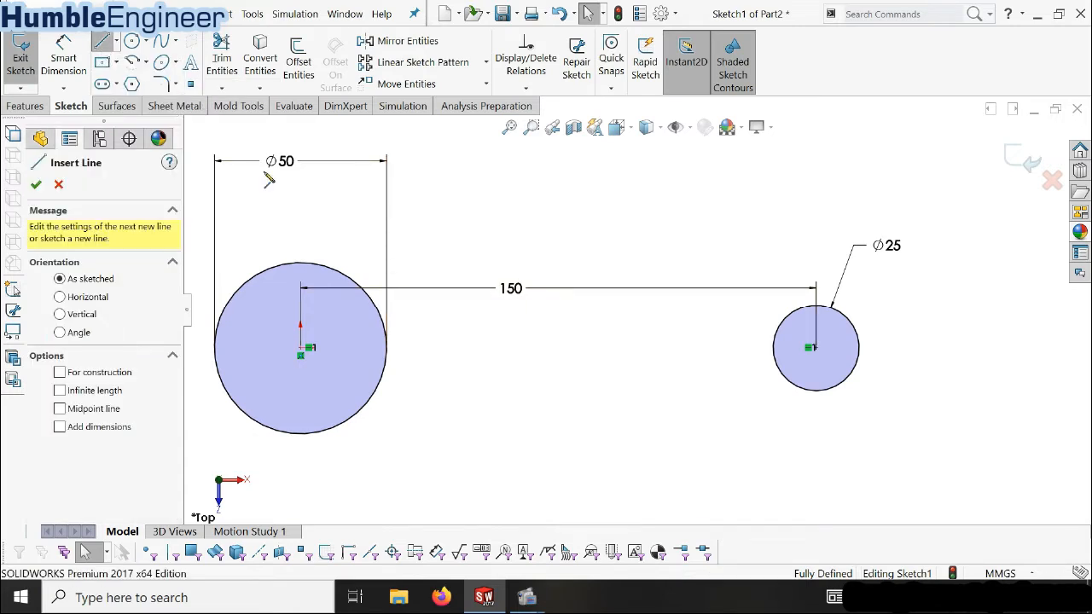
pyautogui.click(300, 263)
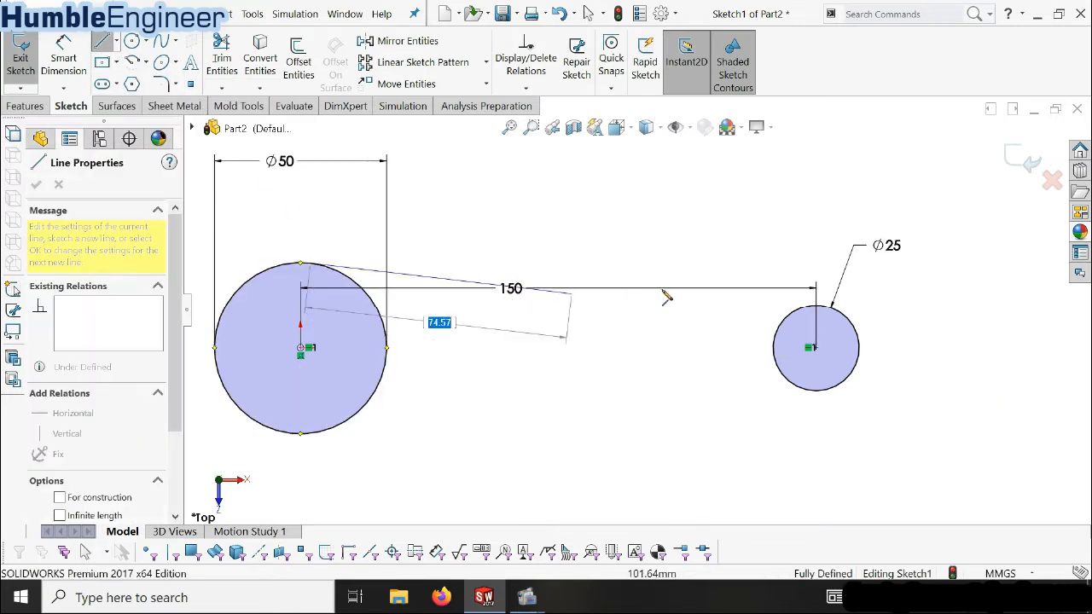
pyautogui.click(818, 302)
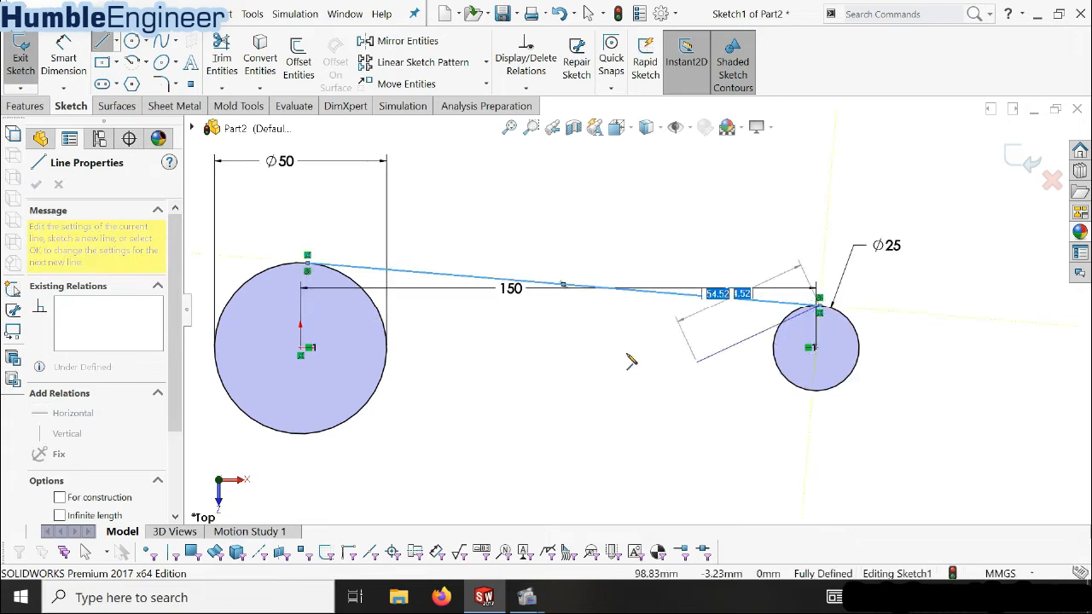
pyautogui.press('Escape')
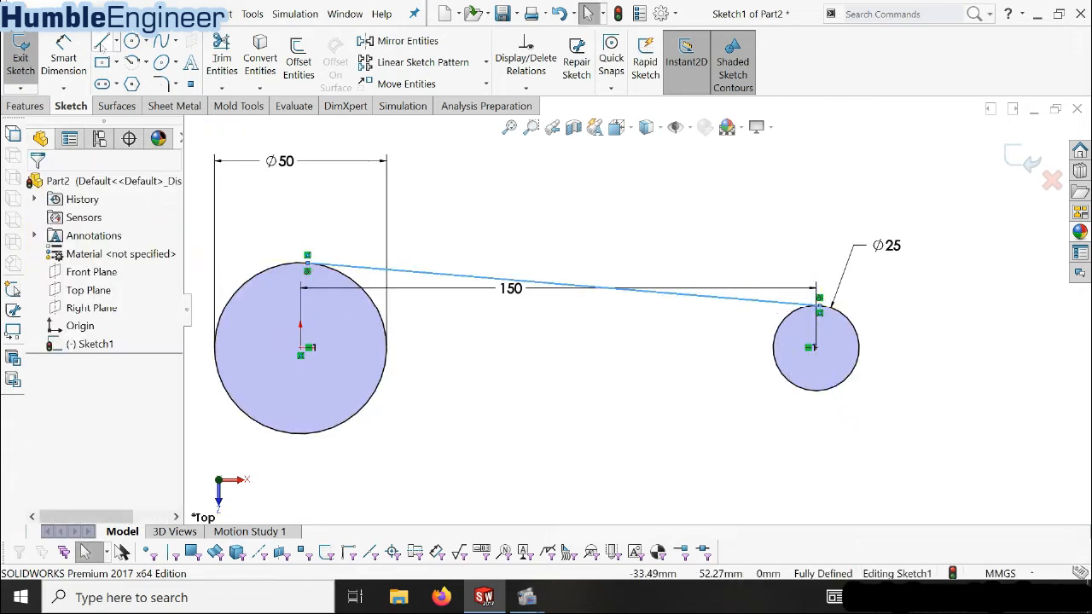
pyautogui.press('l')
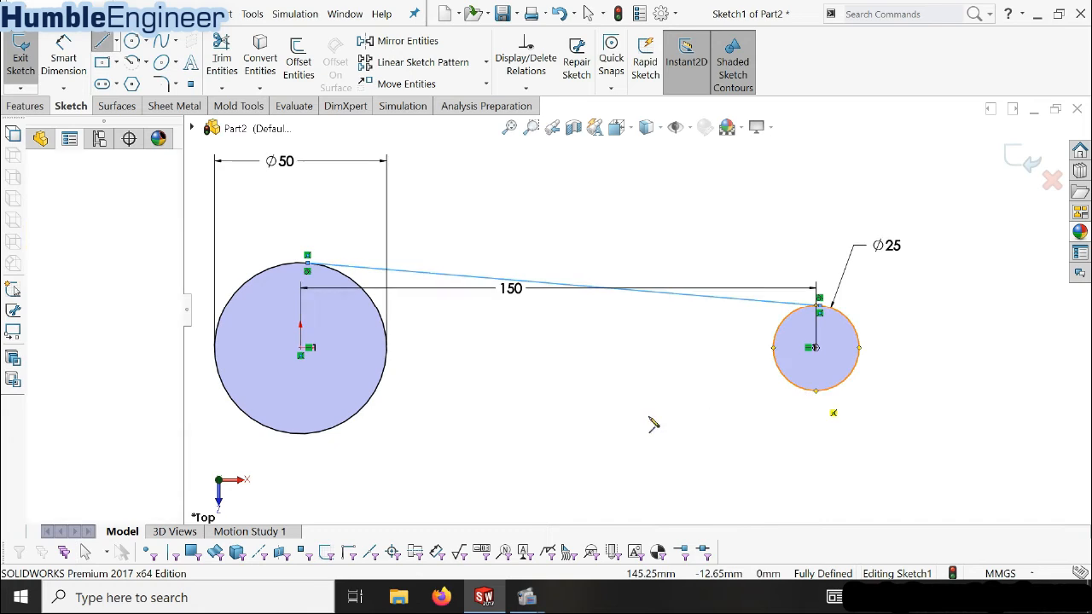
pyautogui.click(816, 390)
pyautogui.click(323, 436)
pyautogui.press('Escape')
# Delete the tangent relation between the lower line and the 25 mm circle, then move that line's endpoint along the circle
pyautogui.scroll(-1, 323, 435)
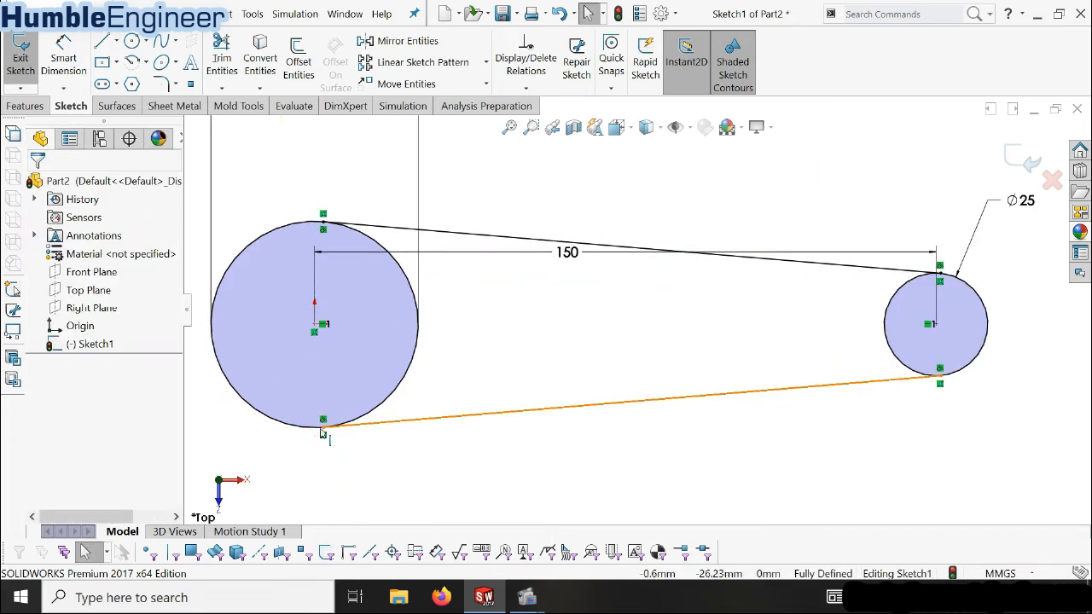
pyautogui.scroll(-2, 341, 233)
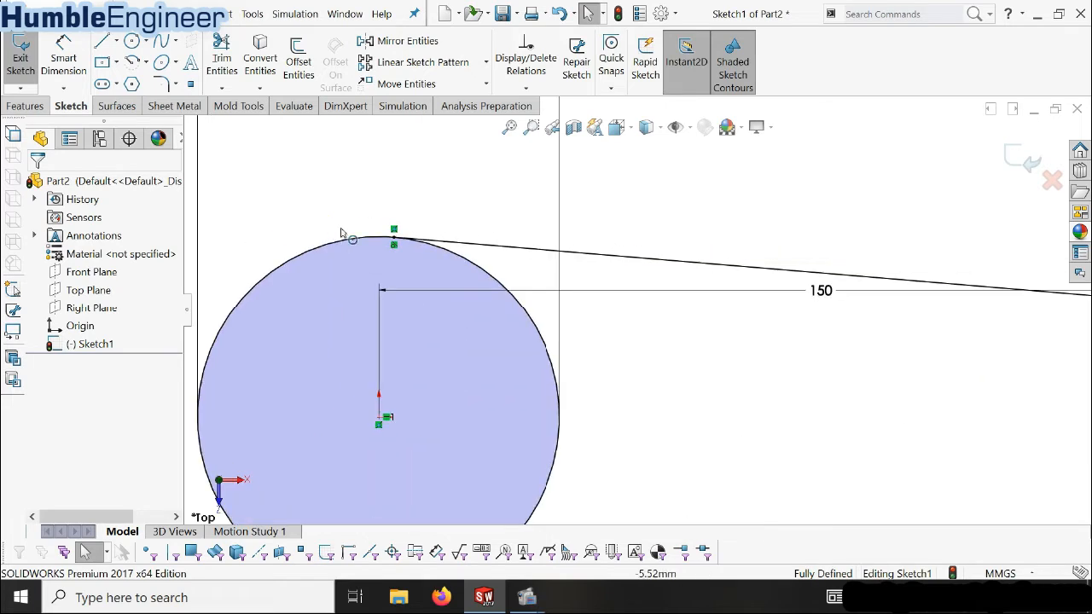
pyautogui.scroll(-2, 341, 233)
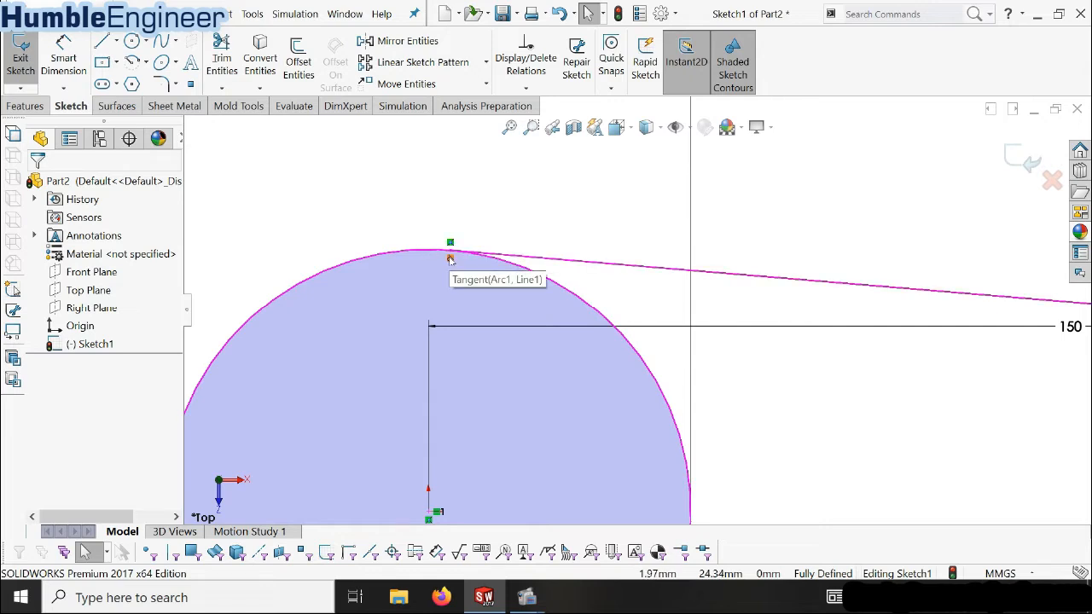
pyautogui.press('f')
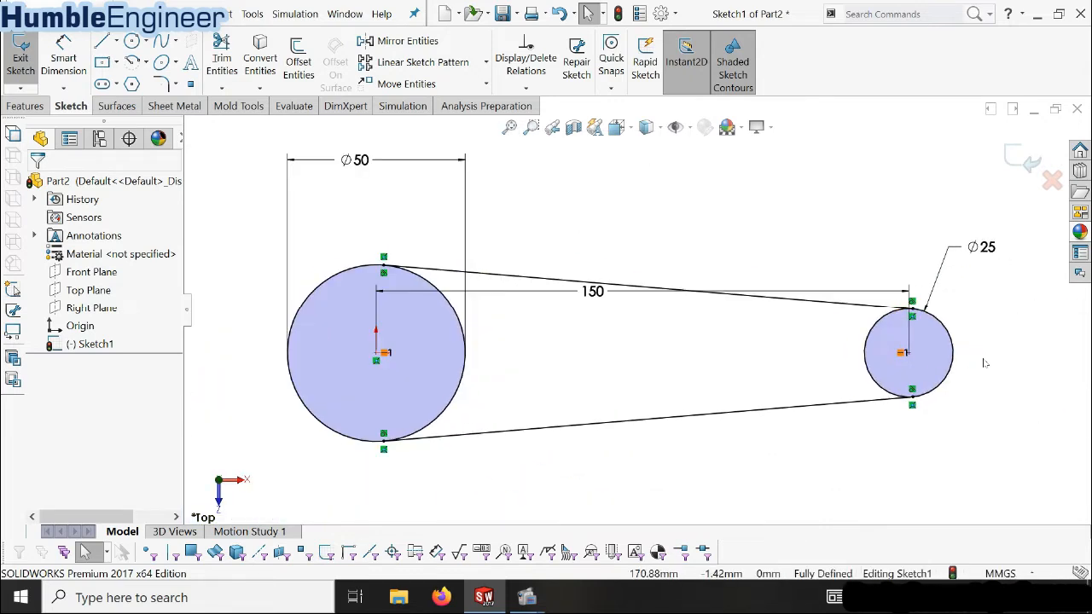
pyautogui.scroll(-3, 985, 363)
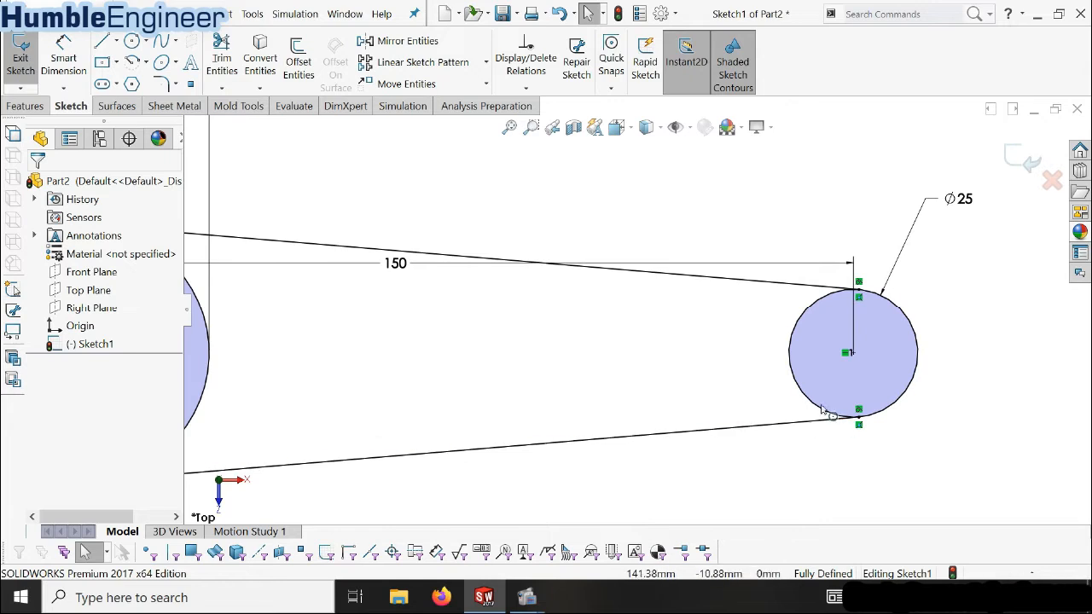
pyautogui.press('f')
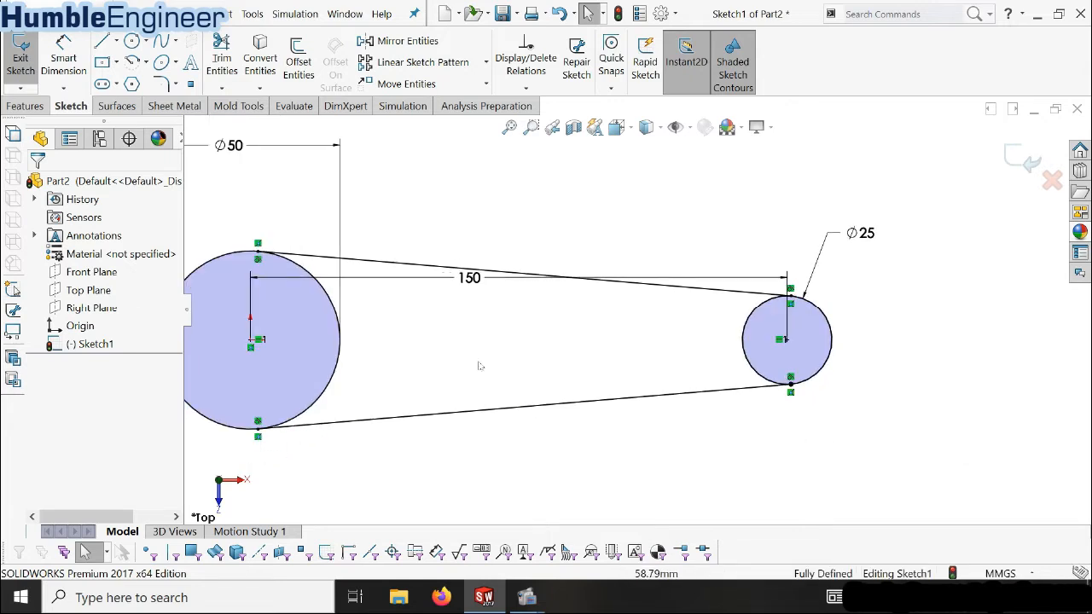
pyautogui.scroll(-3, 819, 384)
pyautogui.click(777, 363)
pyautogui.press('Delete')
pyautogui.moveTo(776, 369); pyautogui.dragTo(657, 401)
pyautogui.click(656, 431)
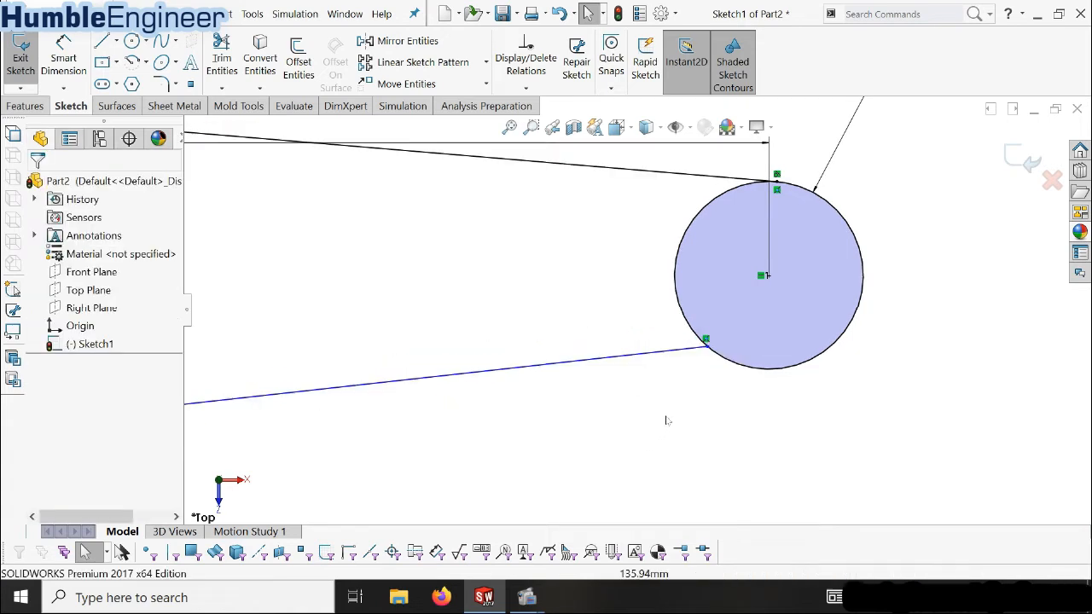
# Add a tangent relation between the lower line and the 25 mm circle
pyautogui.click(678, 347)
pyautogui.keyDown('ctrl'); pyautogui.click(688, 325); pyautogui.keyUp('ctrl')
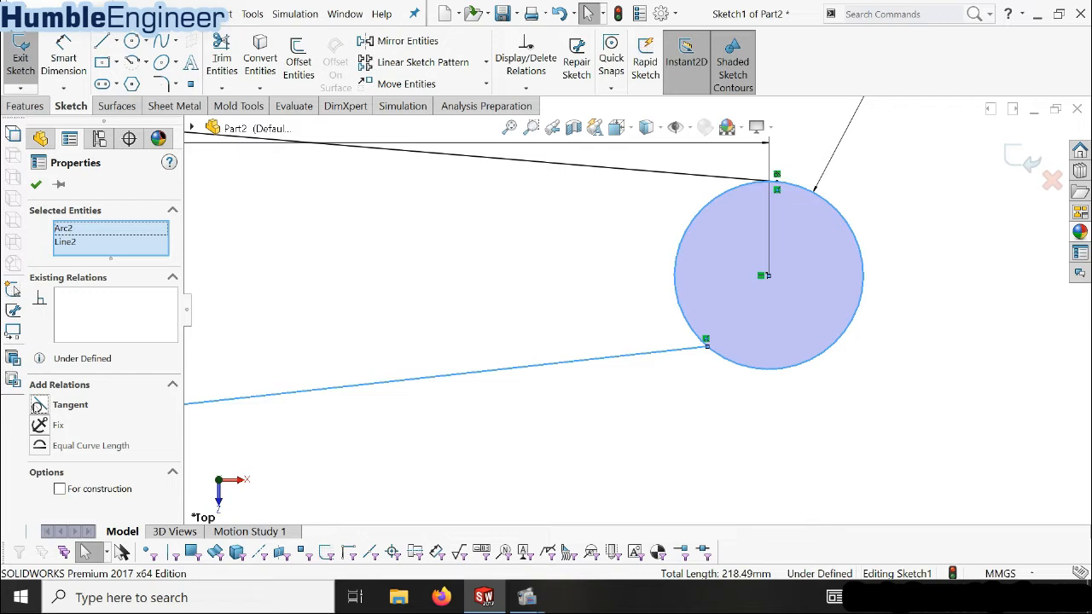
pyautogui.click(39, 406)
pyautogui.click(694, 424)
pyautogui.press('f')
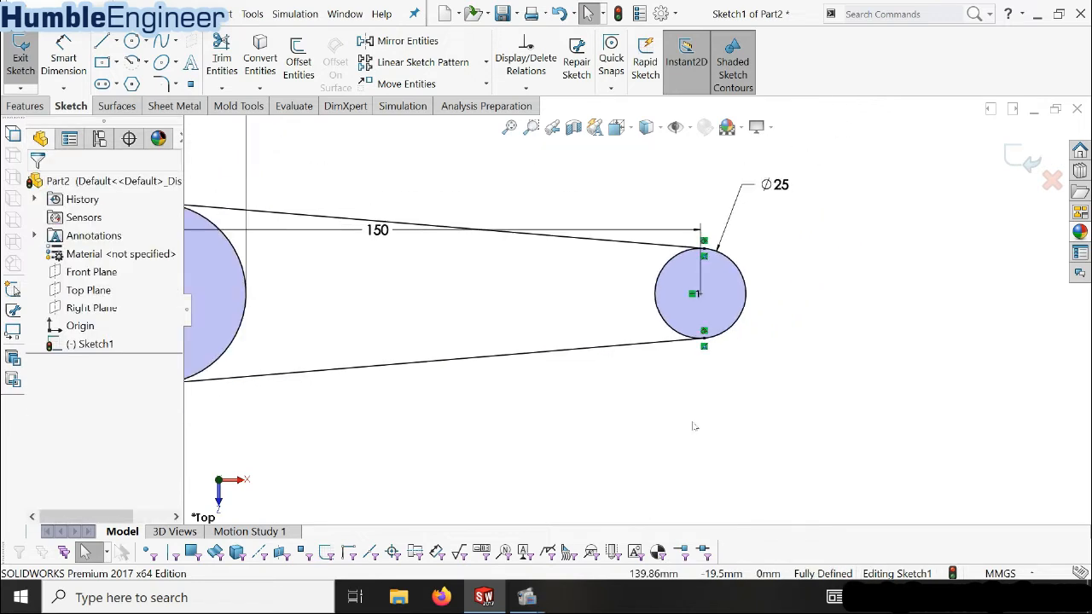
# Move the 150 mm dimension down onto the line between the two circle centres
pyautogui.scroll(-1, 566, 307)
pyautogui.scroll(-1, 566, 245)
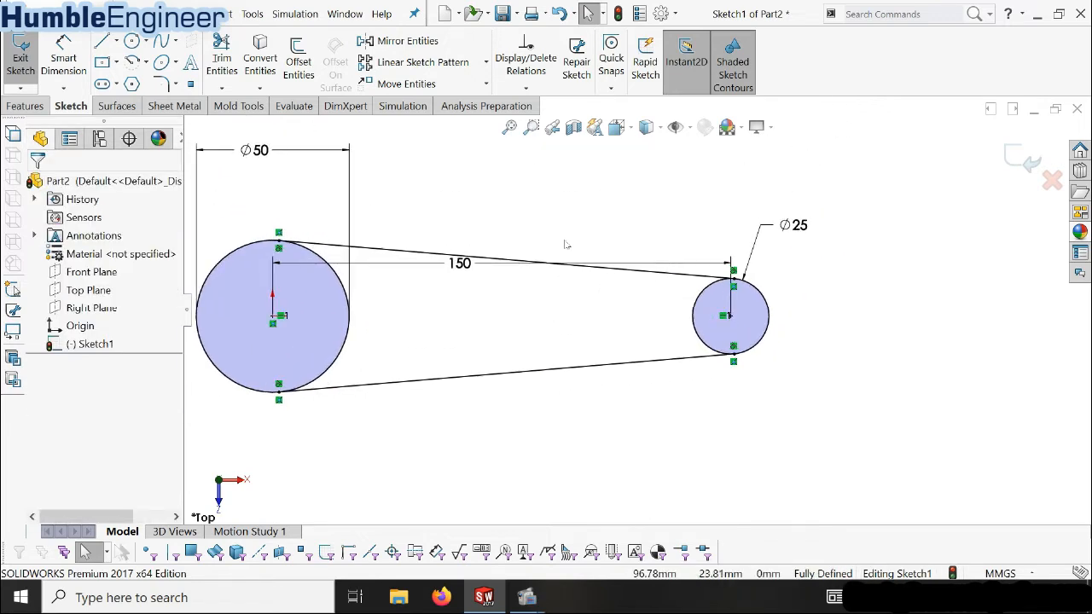
pyautogui.moveTo(456, 262); pyautogui.dragTo(444, 319)
pyautogui.click(413, 342)
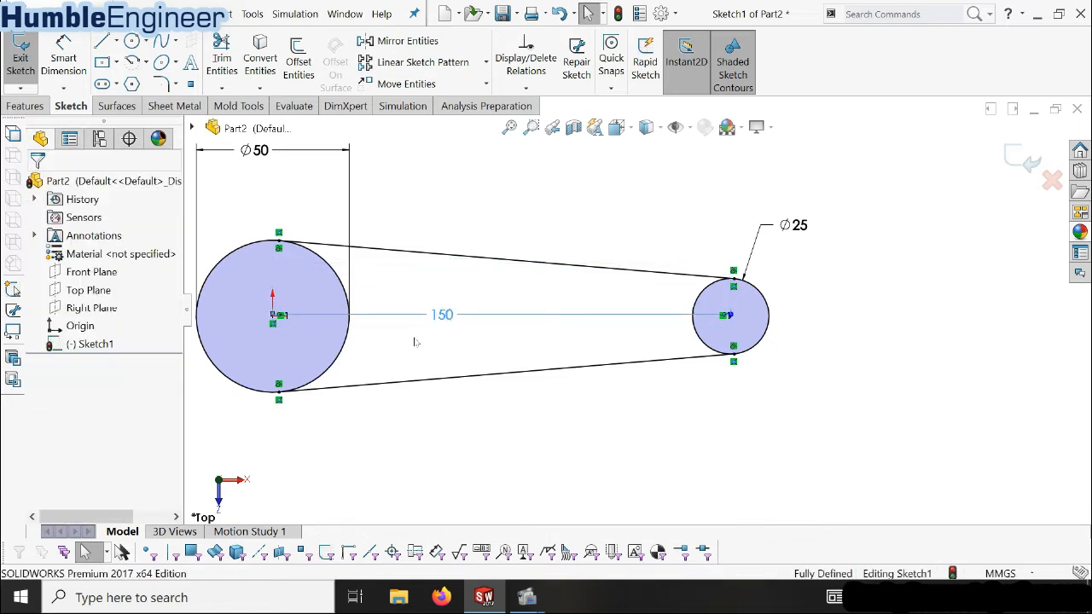
# Trim the inner arcs of both circles to leave one closed tapered outline
pyautogui.click(226, 70)
pyautogui.click(335, 279)
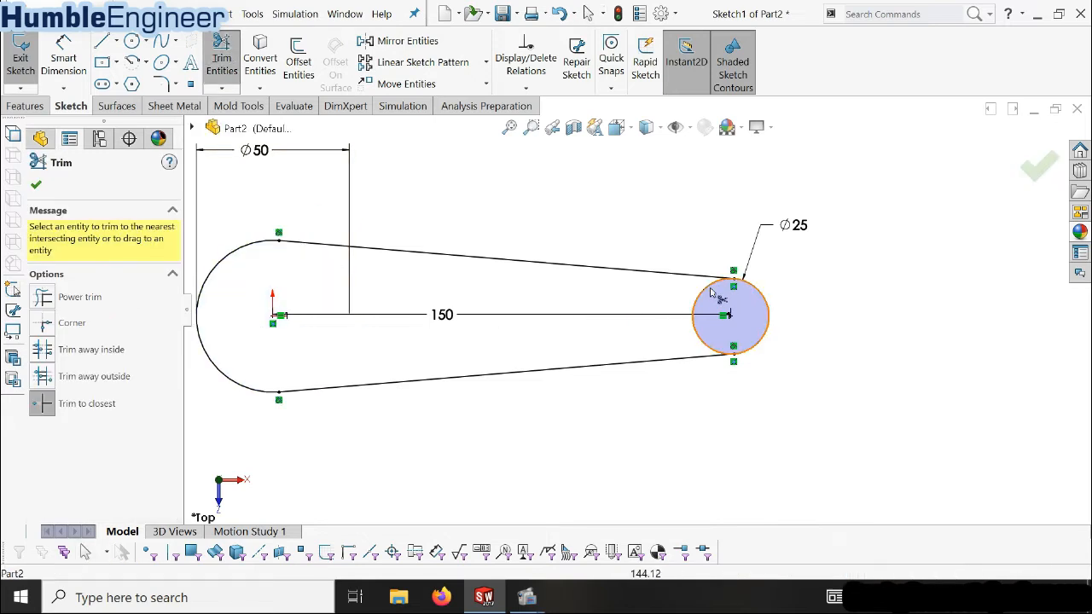
pyautogui.click(697, 307)
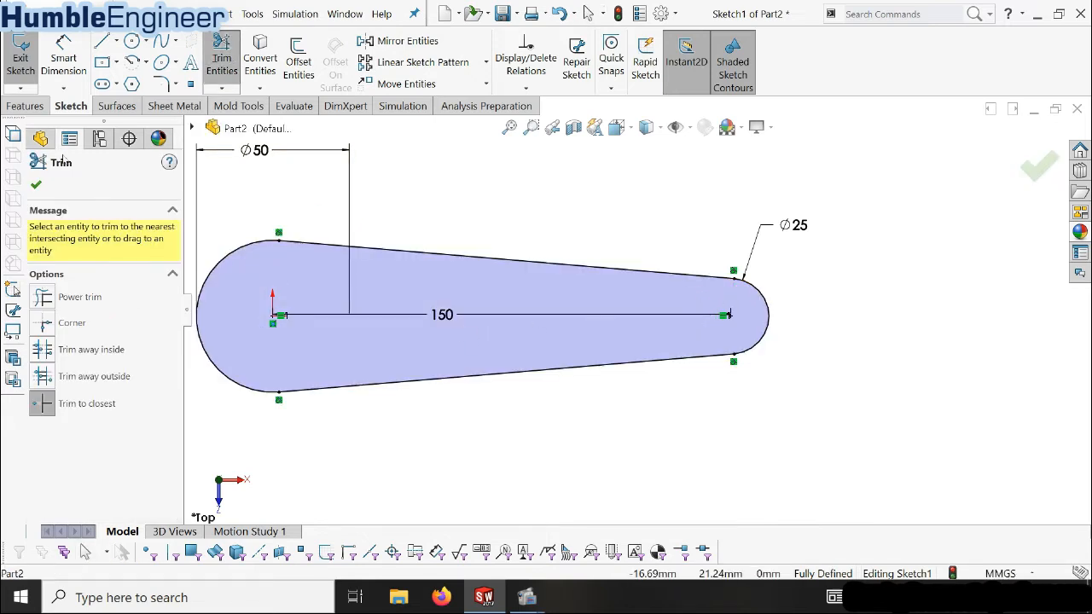
# Extrude the tapered arm profile as a blind boss 10 mm deep
pyautogui.click(27, 106)
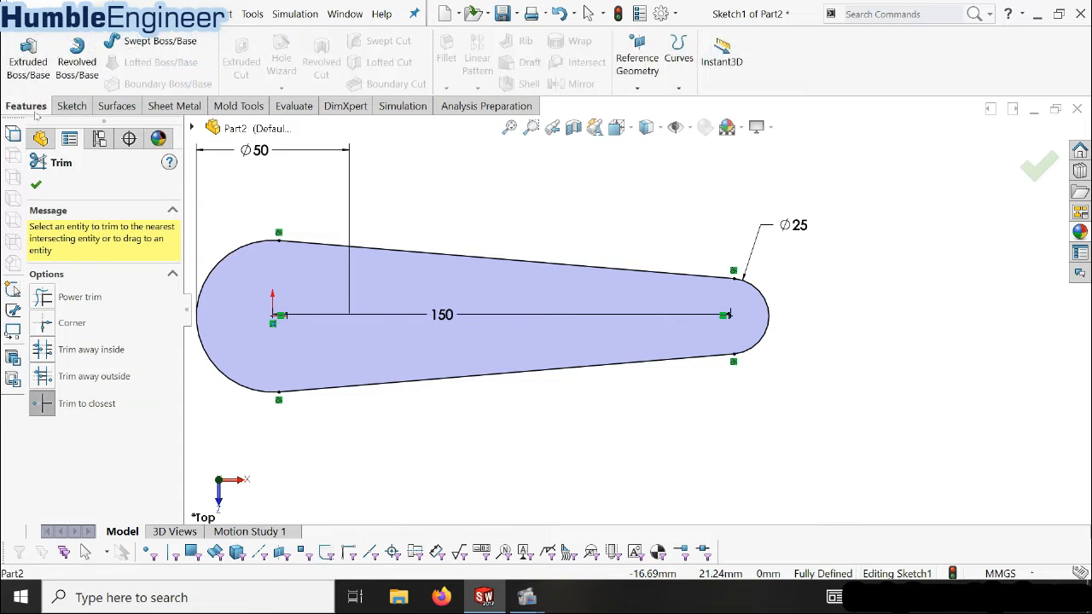
pyautogui.click(28, 61)
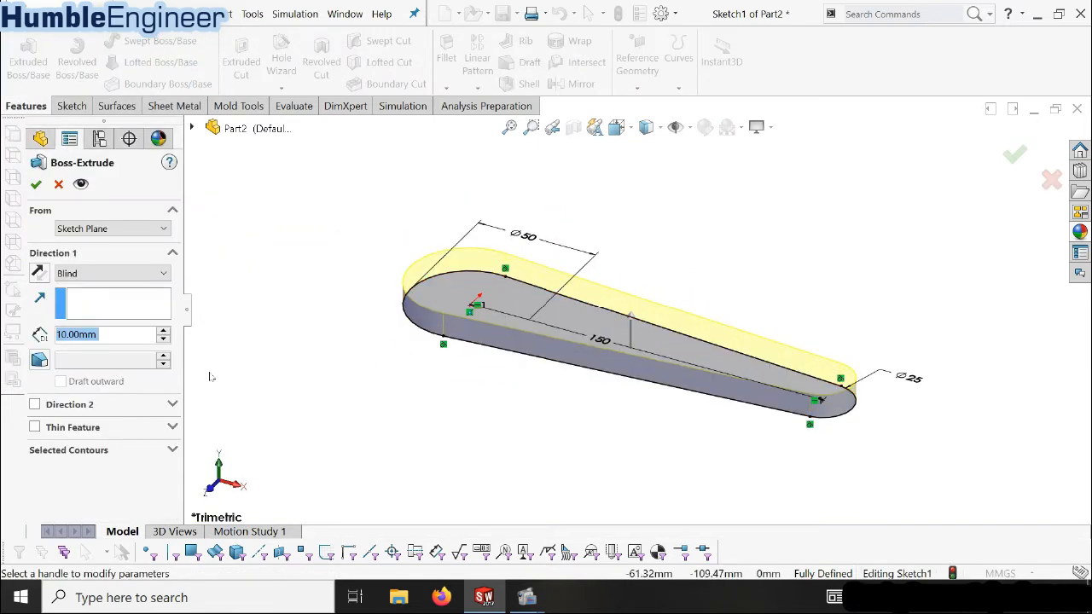
pyautogui.click(36, 186)
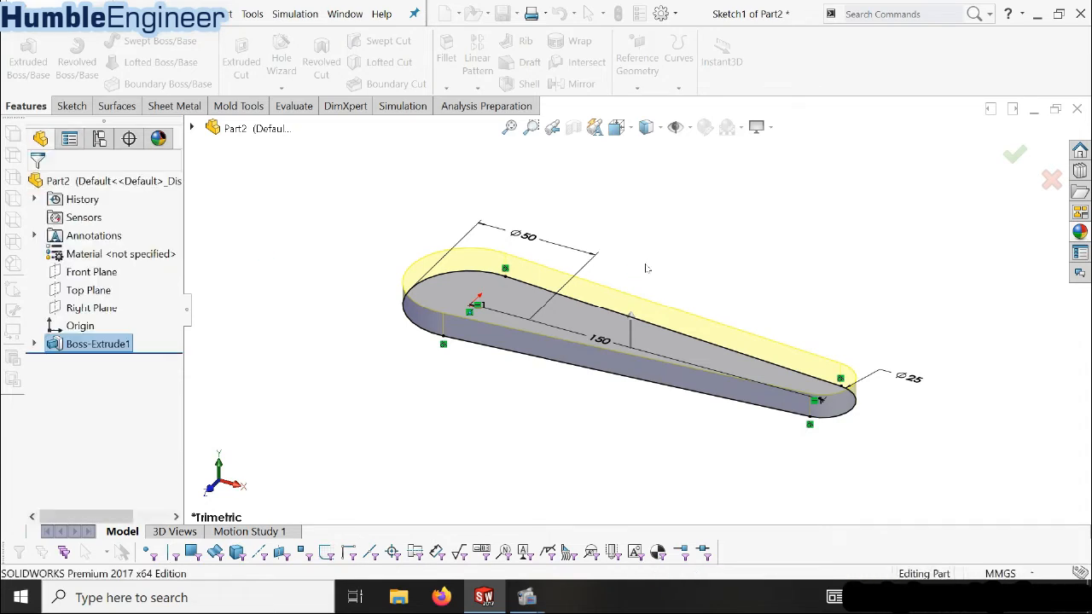
# On the arm's underside face, sketch a center rectangle about 18 mm wide and 21 mm high at the origin
pyautogui.scroll(-2, 654, 289)
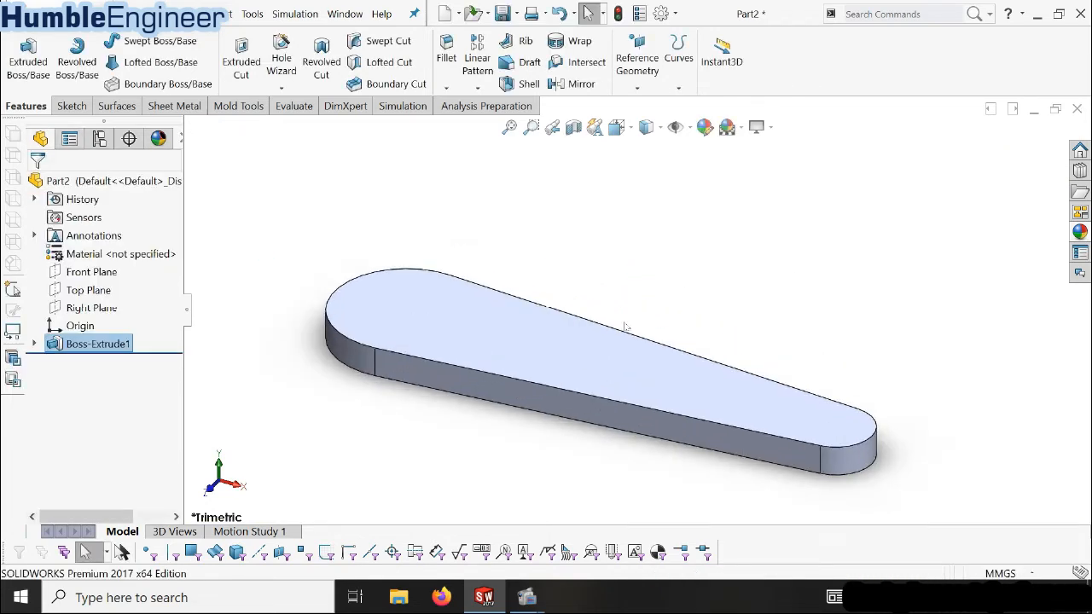
pyautogui.moveTo(314, 436); pyautogui.dragTo(402, 310, button='middle')
pyautogui.click(414, 328)
pyautogui.click(474, 293)
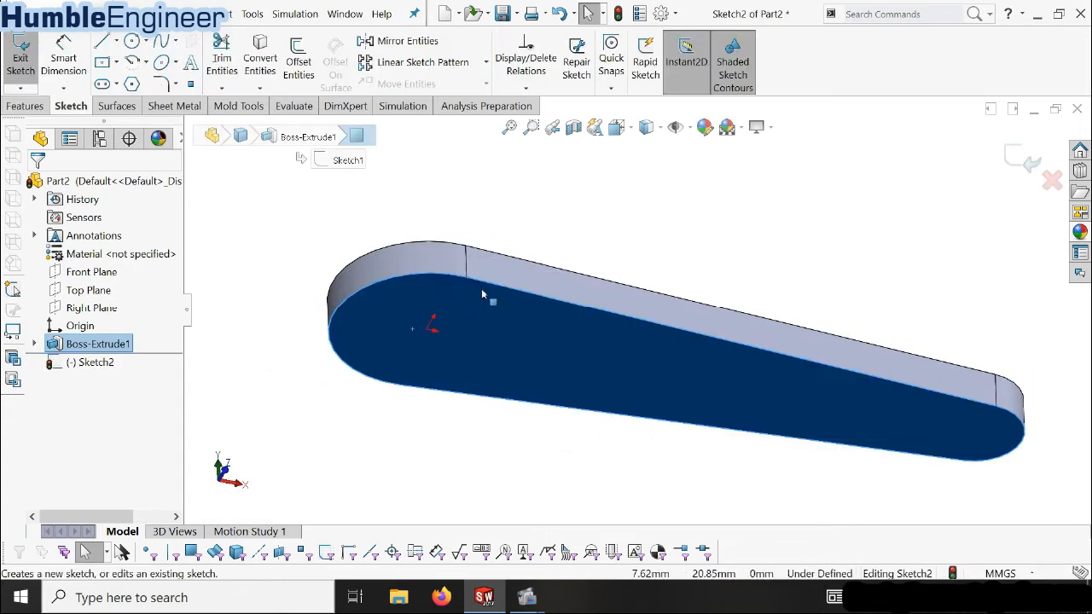
pyautogui.rightClick(89, 363)
pyautogui.click(139, 273)
pyautogui.scroll(-2, 499, 303)
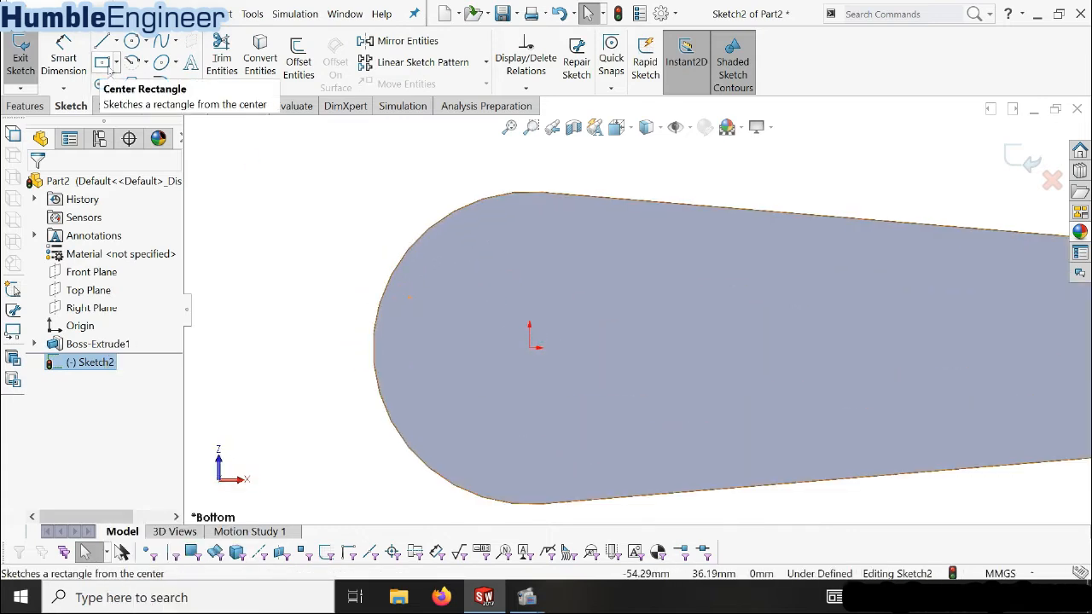
pyautogui.click(104, 65)
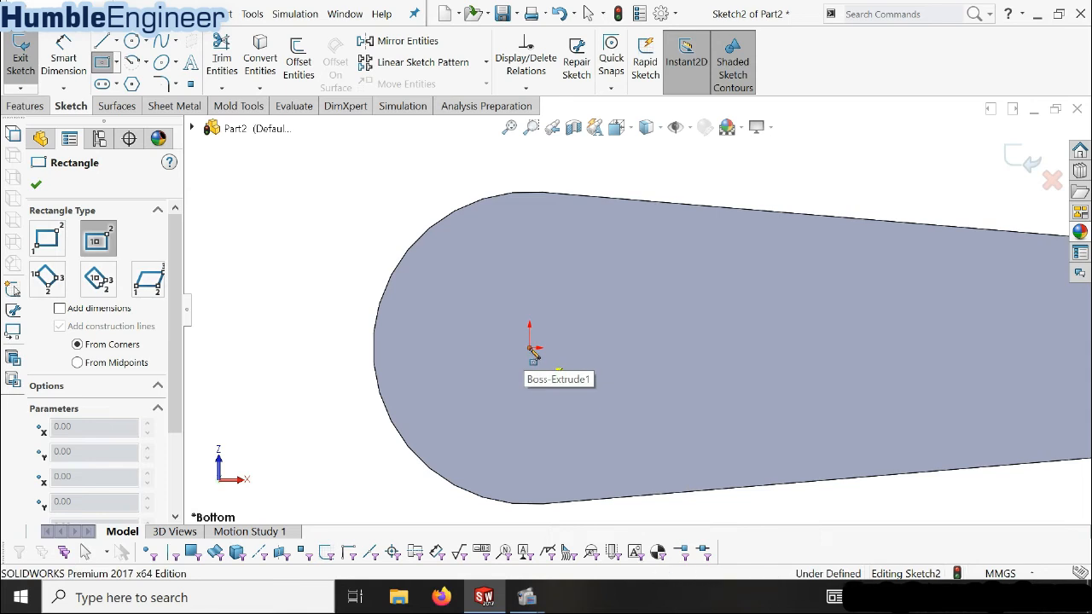
pyautogui.click(530, 350)
pyautogui.click(586, 281)
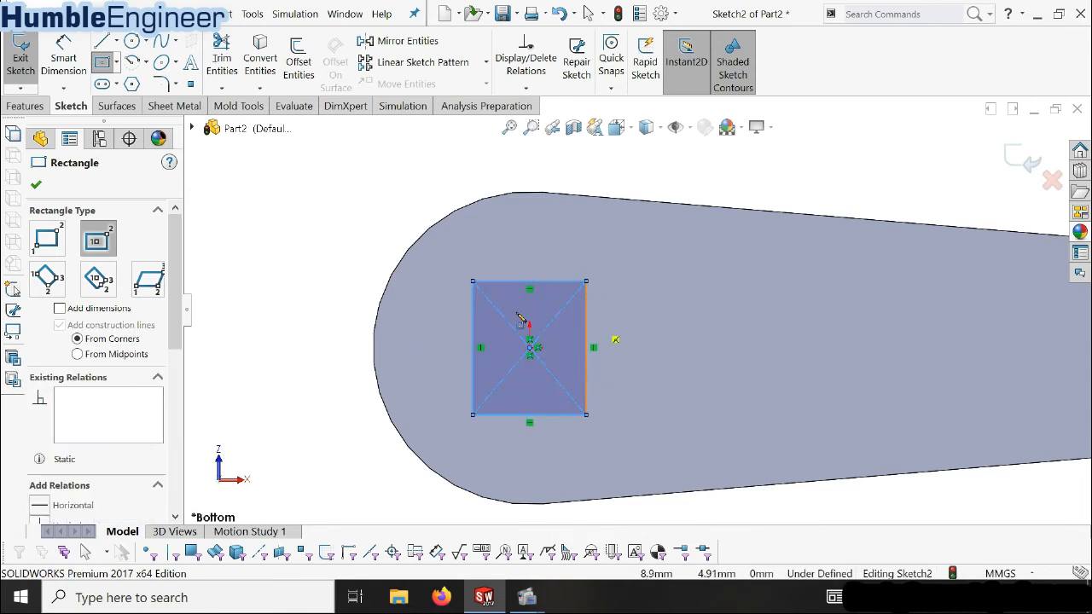
# Dimension the rectangle's width and height to 25 mm each
pyautogui.click(62, 80)
pyautogui.click(524, 282)
pyautogui.click(536, 223)
pyautogui.write('25')
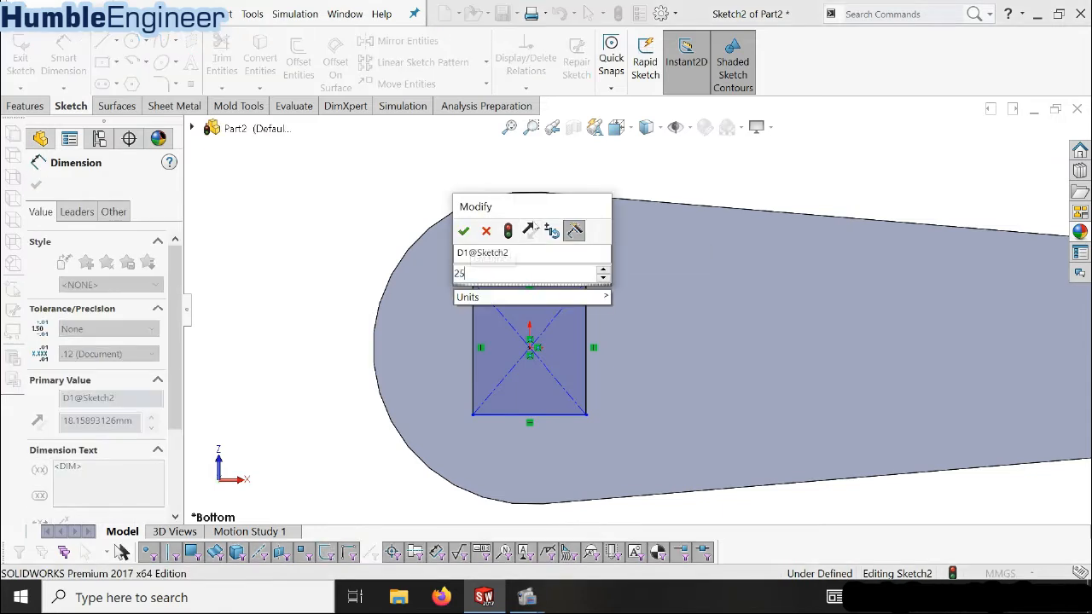
pyautogui.click(465, 231)
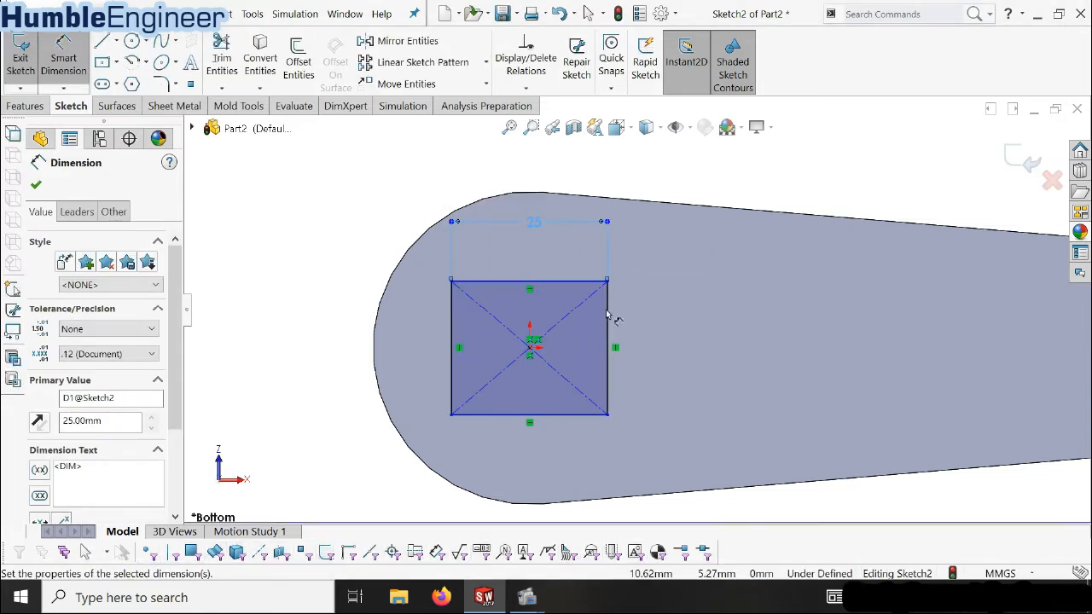
pyautogui.click(621, 317)
pyautogui.click(695, 342)
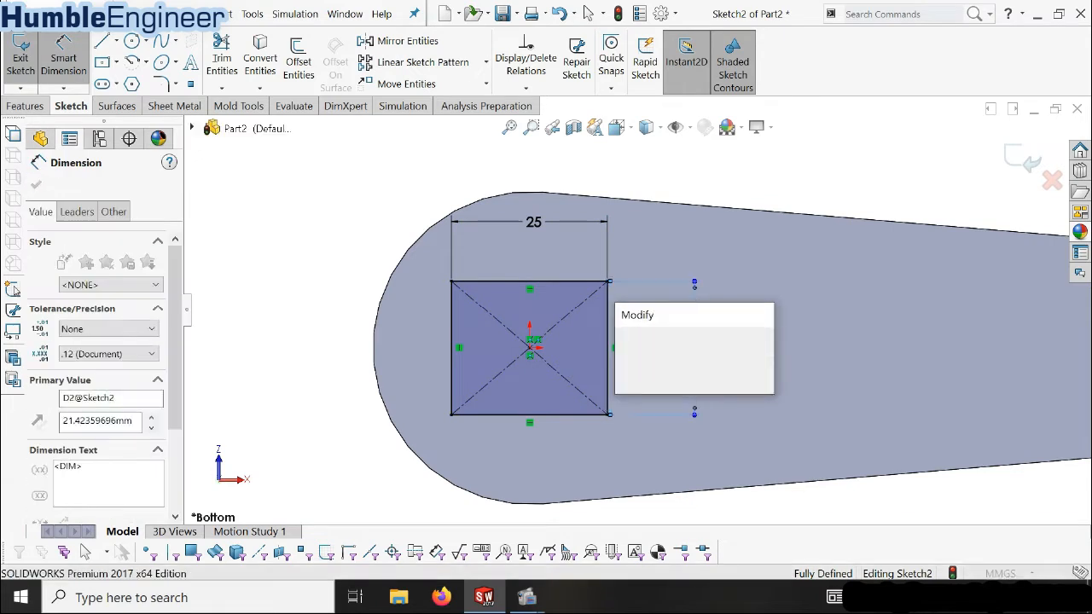
pyautogui.write('25')
pyautogui.press('Return')
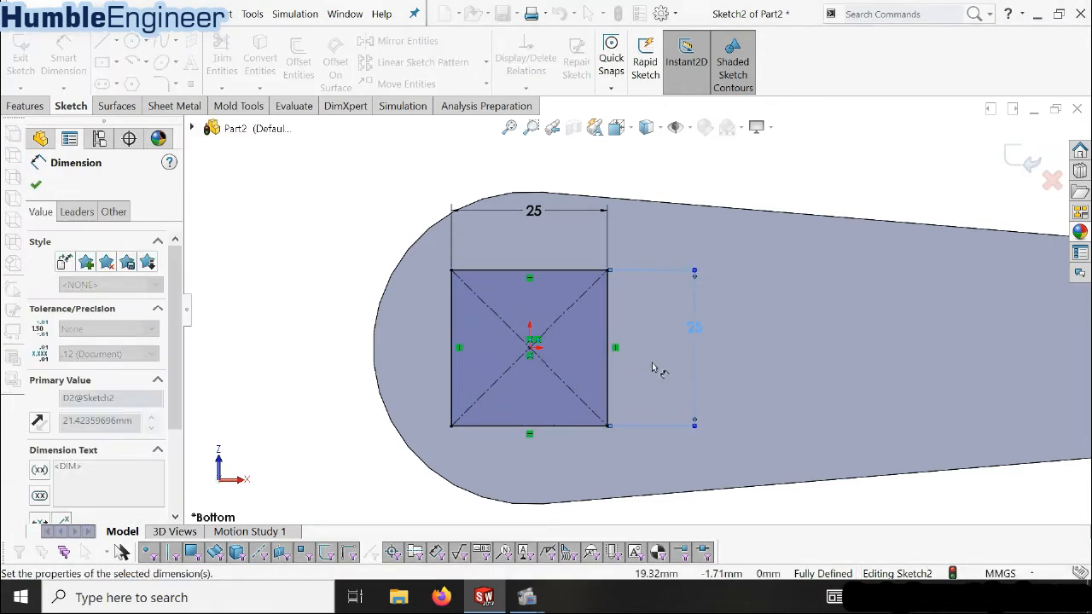
# Extrude the 25 mm square 50 mm down from the arm's underside to form the square shaft
pyautogui.scroll(2, 696, 376)
pyautogui.moveTo(695, 376); pyautogui.dragTo(691, 498, button='middle')
pyautogui.scroll(-1, 690, 498)
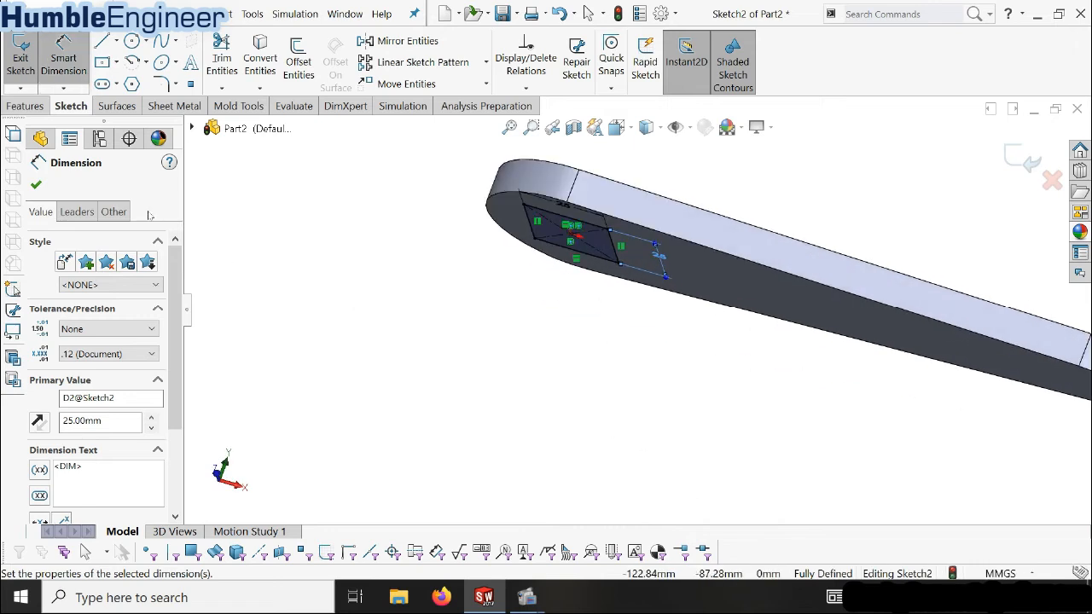
pyautogui.click(31, 107)
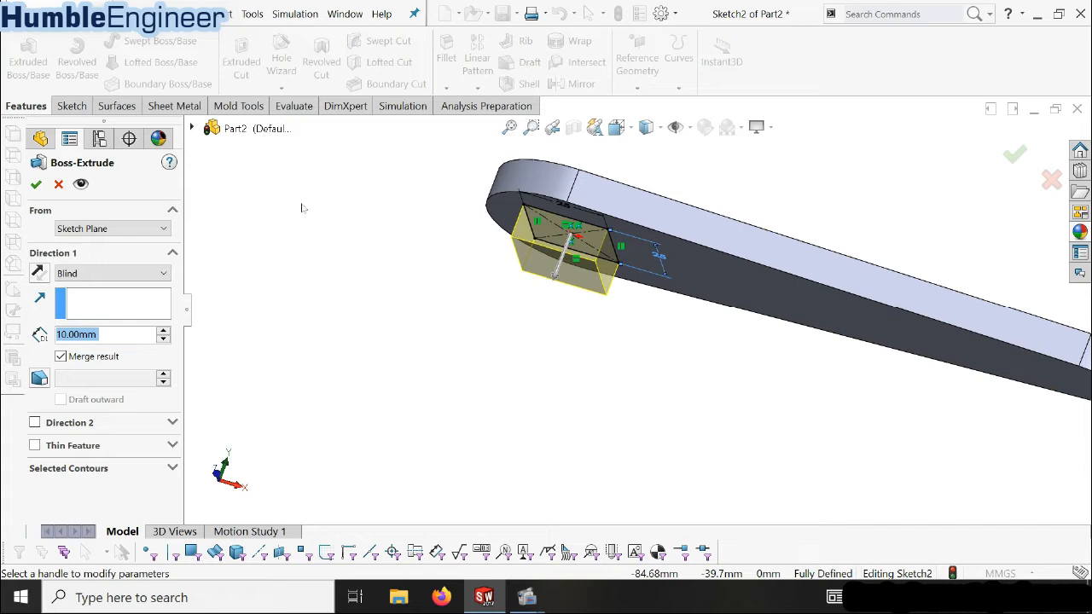
pyautogui.write('50')
pyautogui.press('Return')
pyautogui.press('Return')
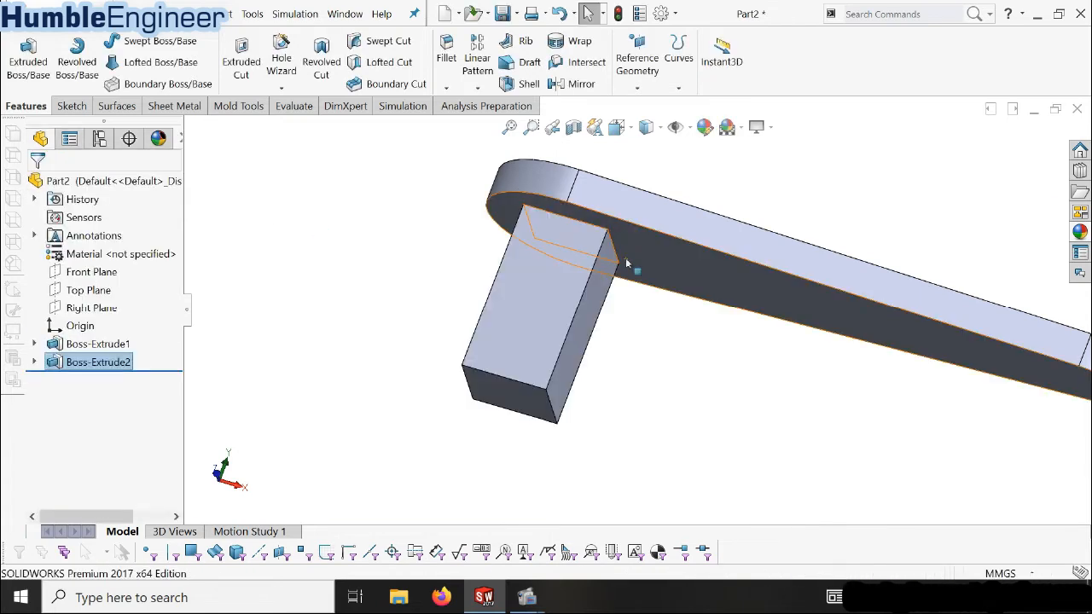
# On the arm's upper face, sketch a circle about 5 mm in diameter centred on the arc centre of the narrow end
pyautogui.scroll(5, 625, 258)
pyautogui.moveTo(708, 249); pyautogui.dragTo(832, 376, button='middle')
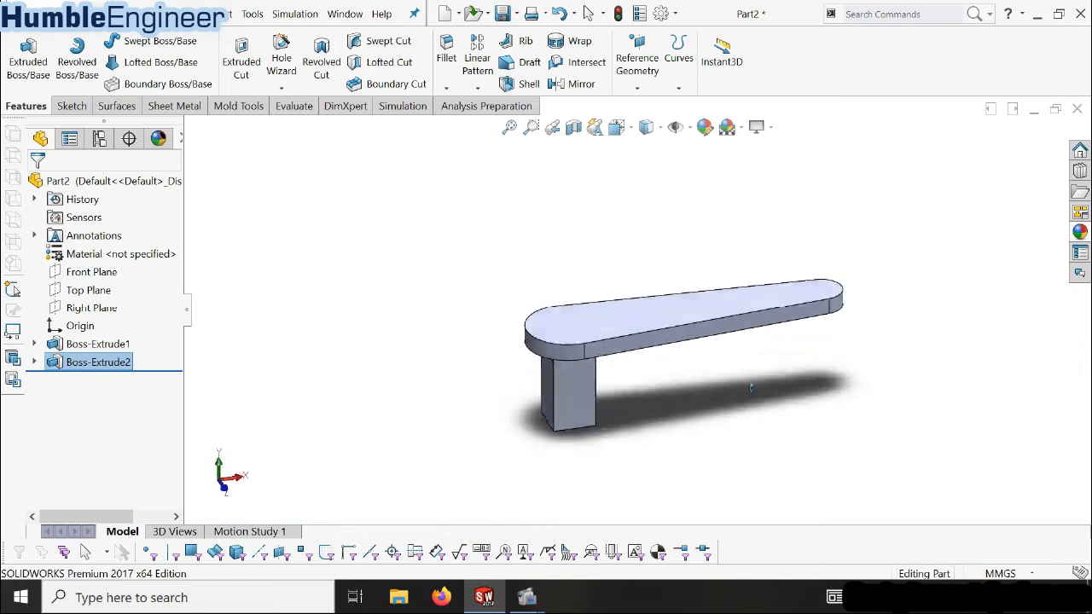
pyautogui.scroll(-4, 819, 341)
pyautogui.click(767, 303)
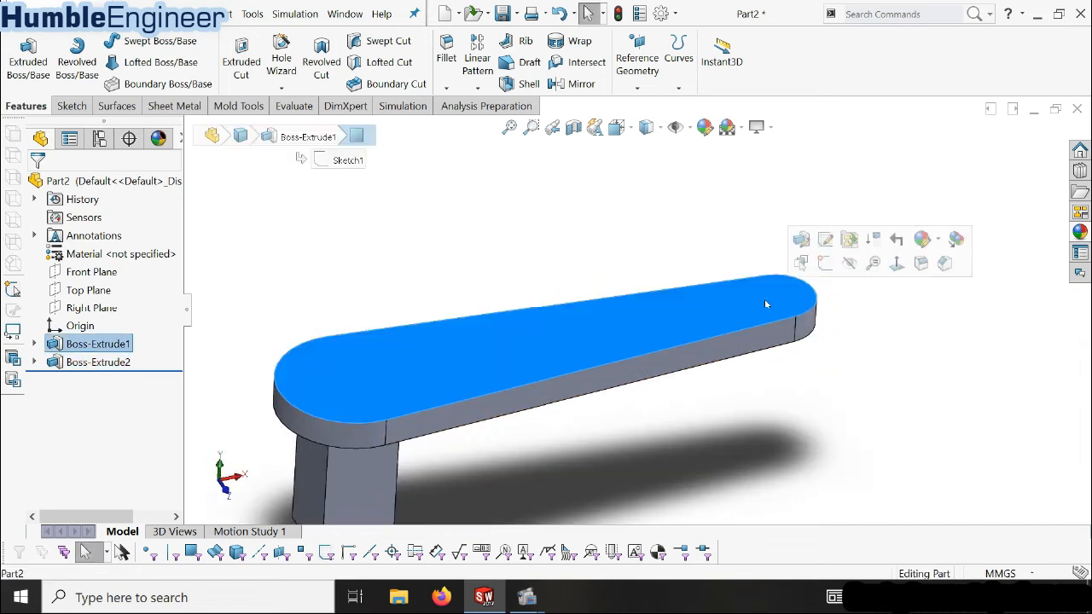
pyautogui.click(817, 279)
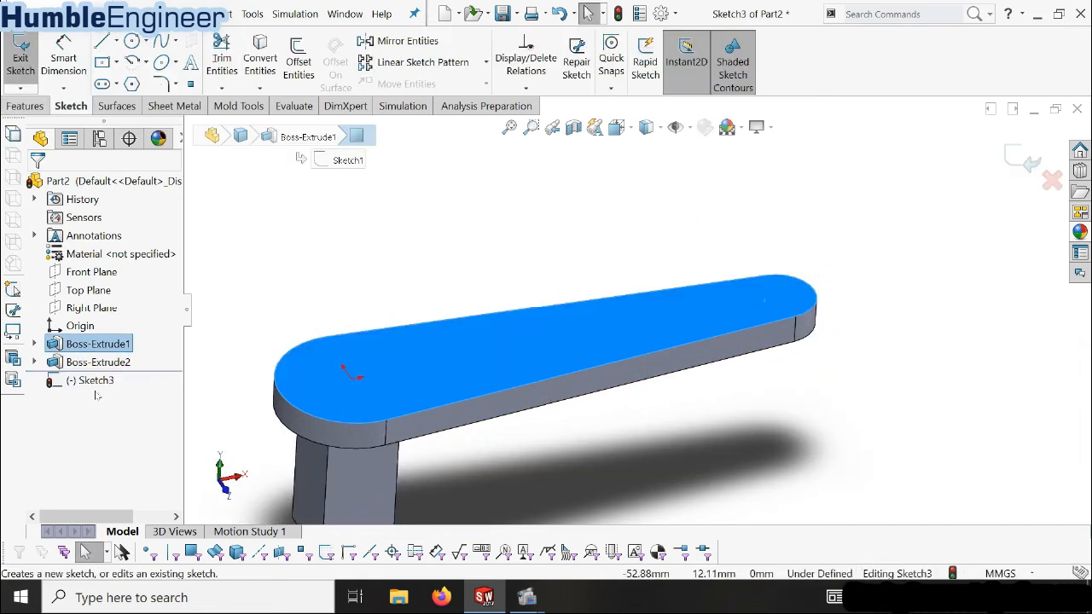
pyautogui.rightClick(104, 381)
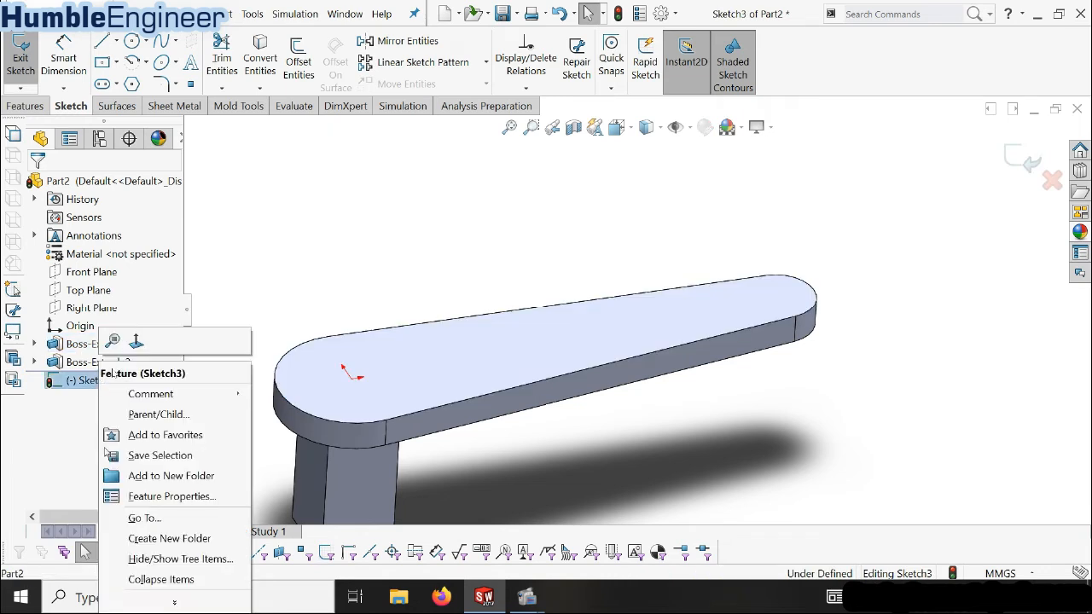
pyautogui.click(147, 344)
pyautogui.scroll(-5, 844, 319)
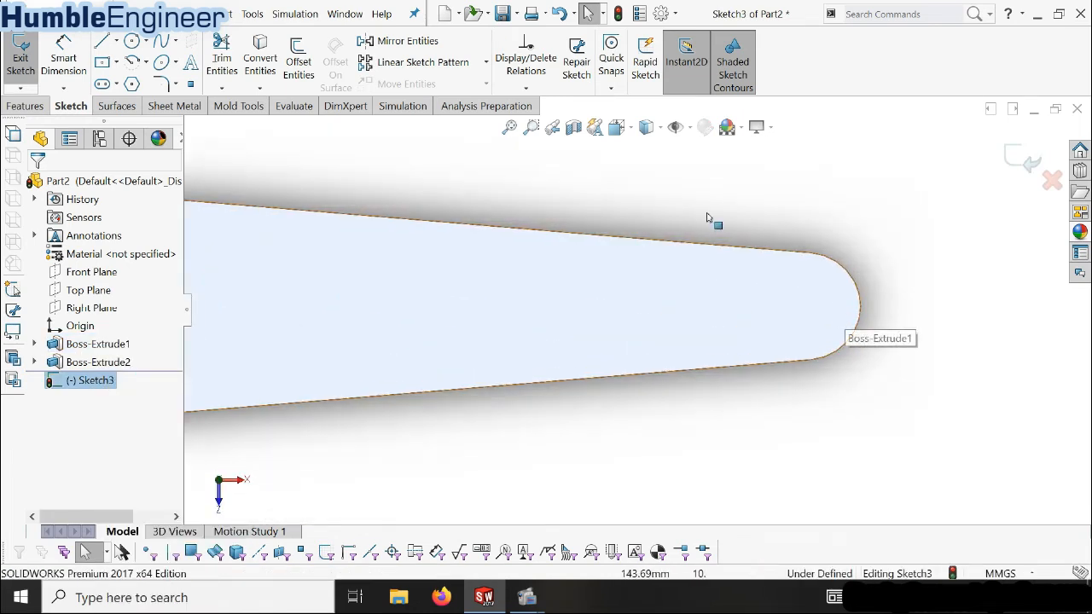
pyautogui.click(133, 42)
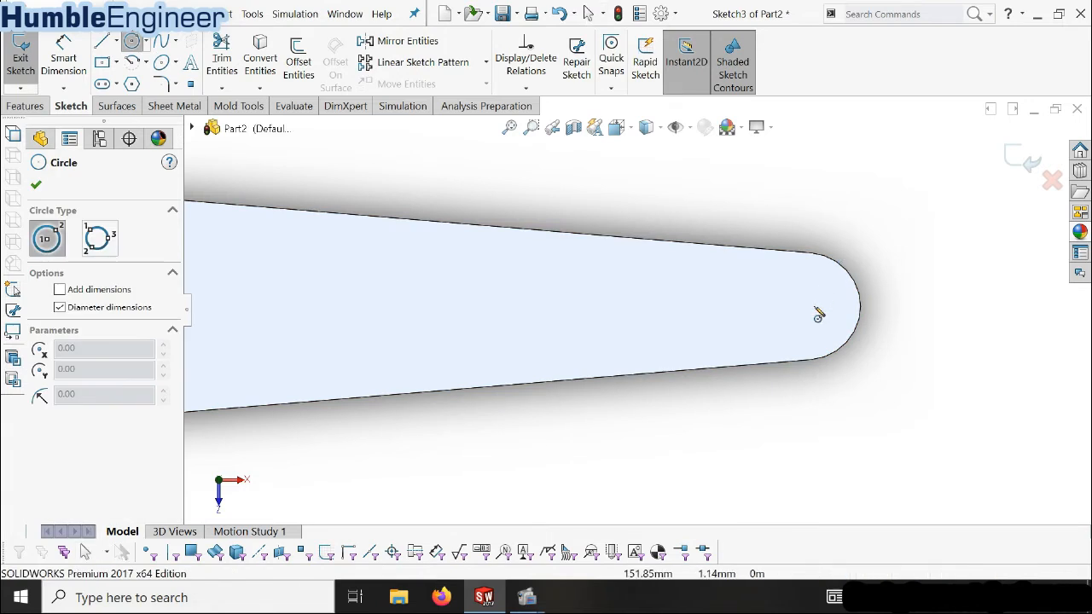
pyautogui.click(807, 307)
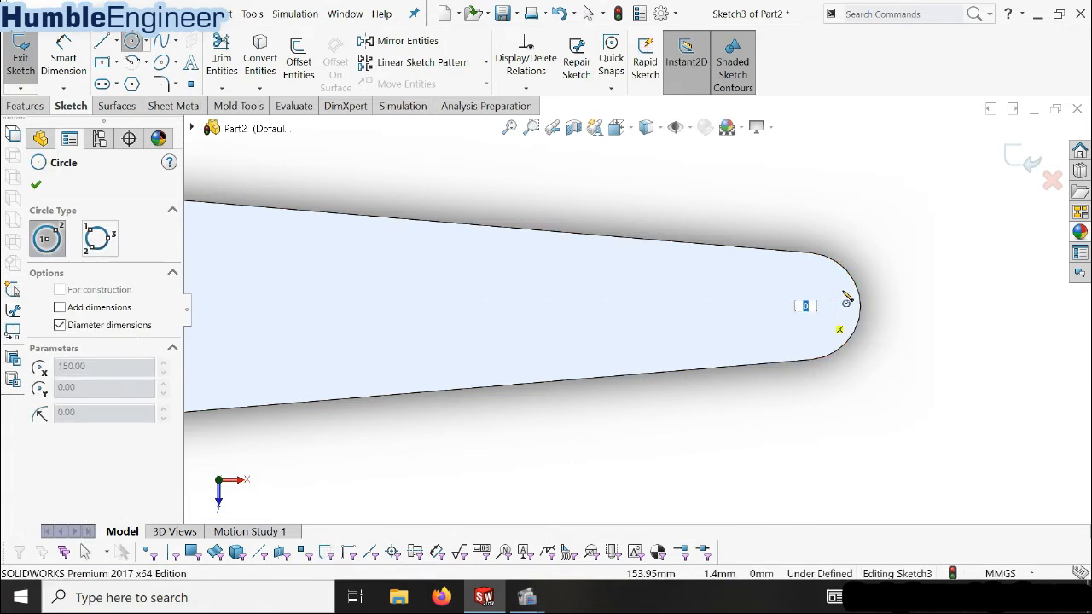
pyautogui.write('3')
pyautogui.press('Return')
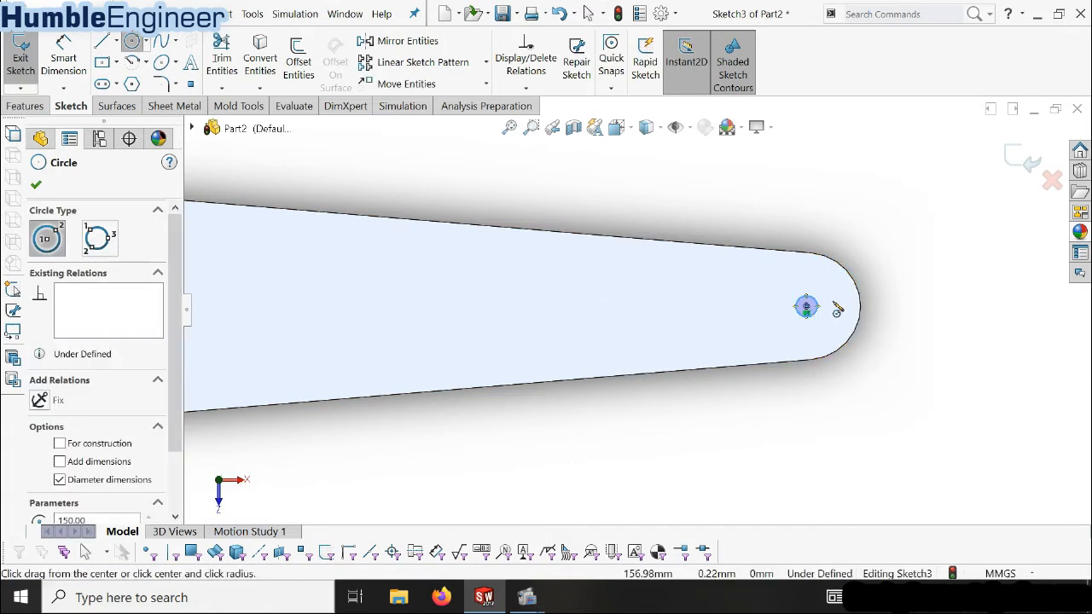
pyautogui.scroll(-5, 836, 309)
pyautogui.press('Escape')
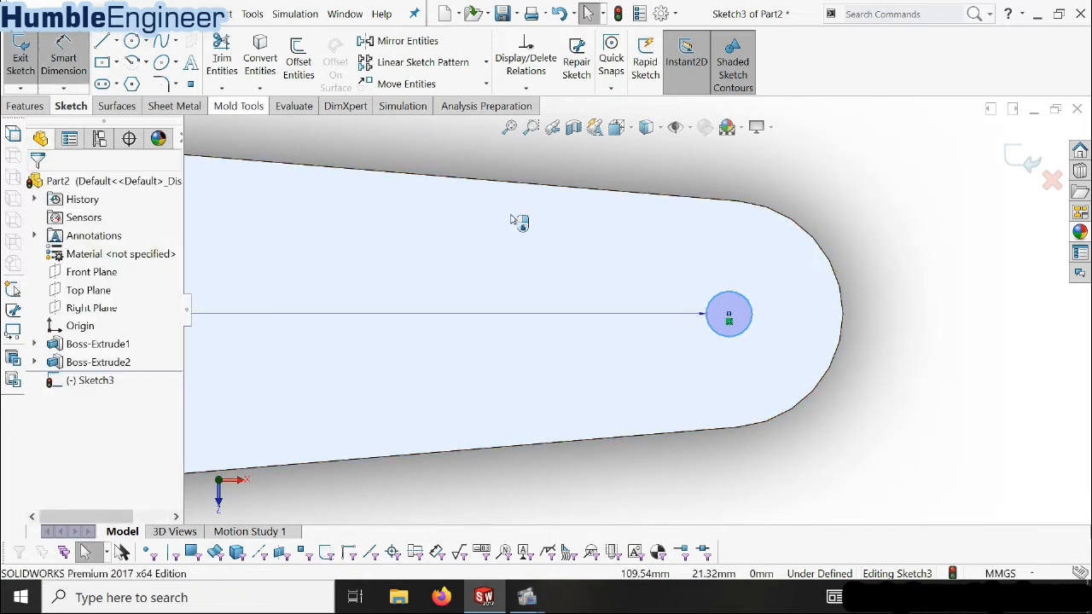
# Dimension the circle's diameter to 21 mm
pyautogui.click(732, 295)
pyautogui.click(909, 318)
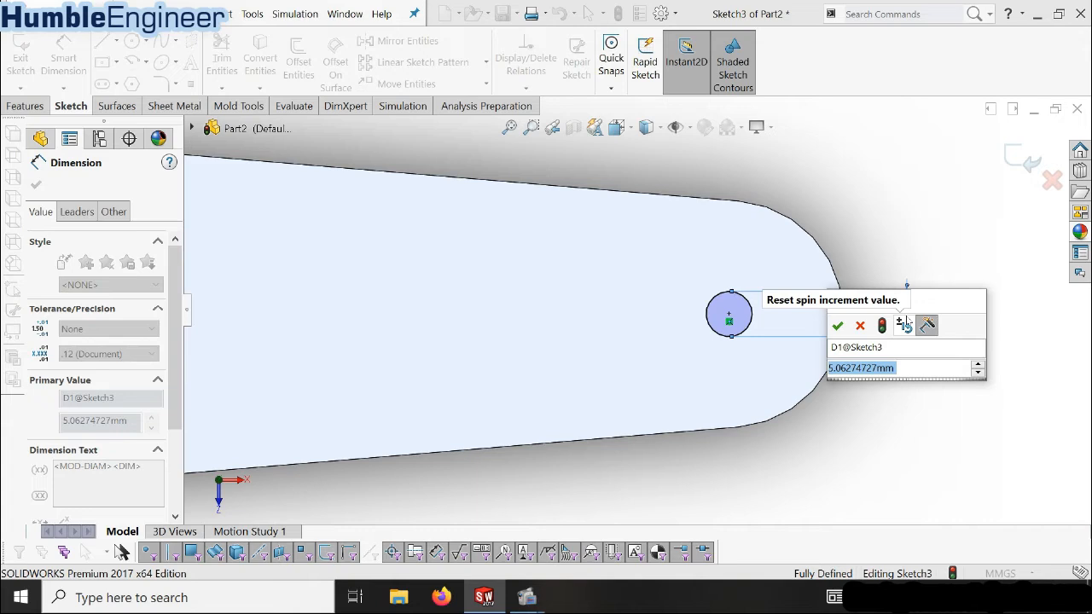
pyautogui.write('21')
pyautogui.press('Return')
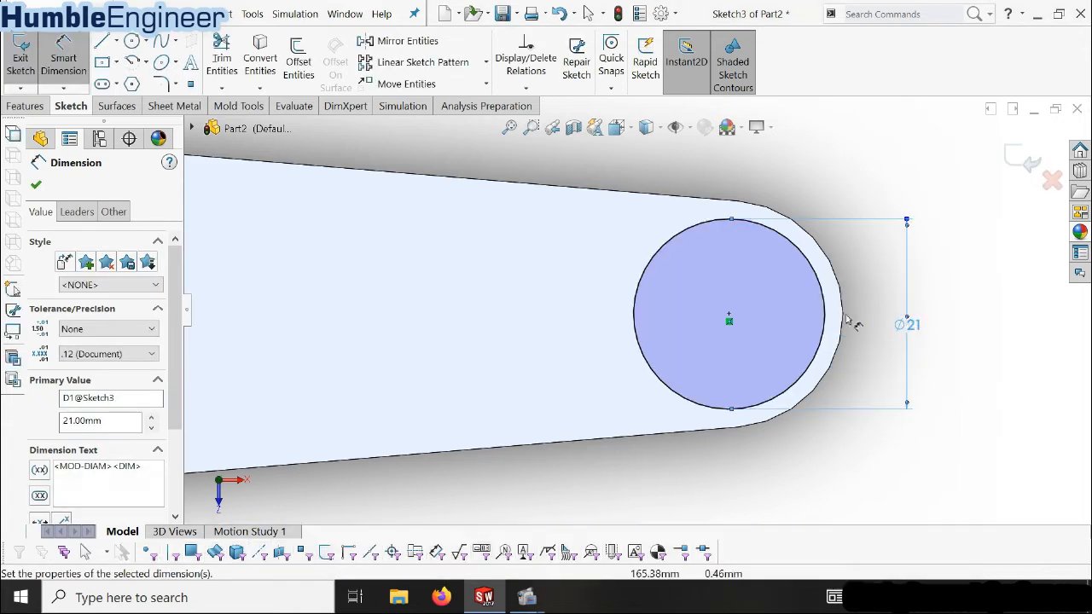
# Extrude the 21 mm circle as a blind boss 80 mm upward from the arm to form the handle
pyautogui.scroll(3, 845, 320)
pyautogui.moveTo(582, 409); pyautogui.dragTo(570, 190, button='middle')
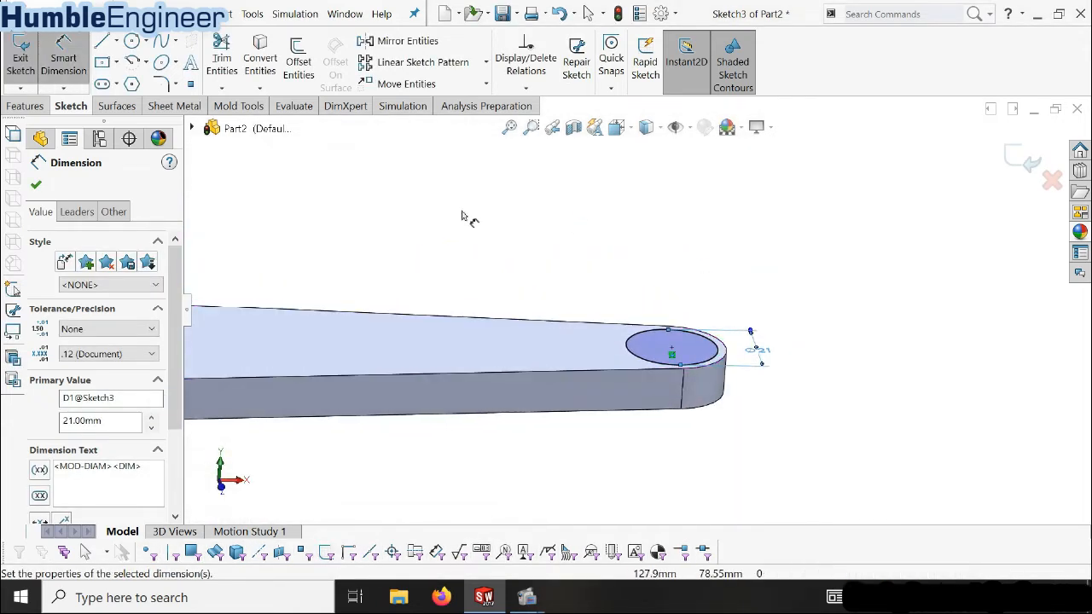
pyautogui.click(26, 106)
pyautogui.click(34, 64)
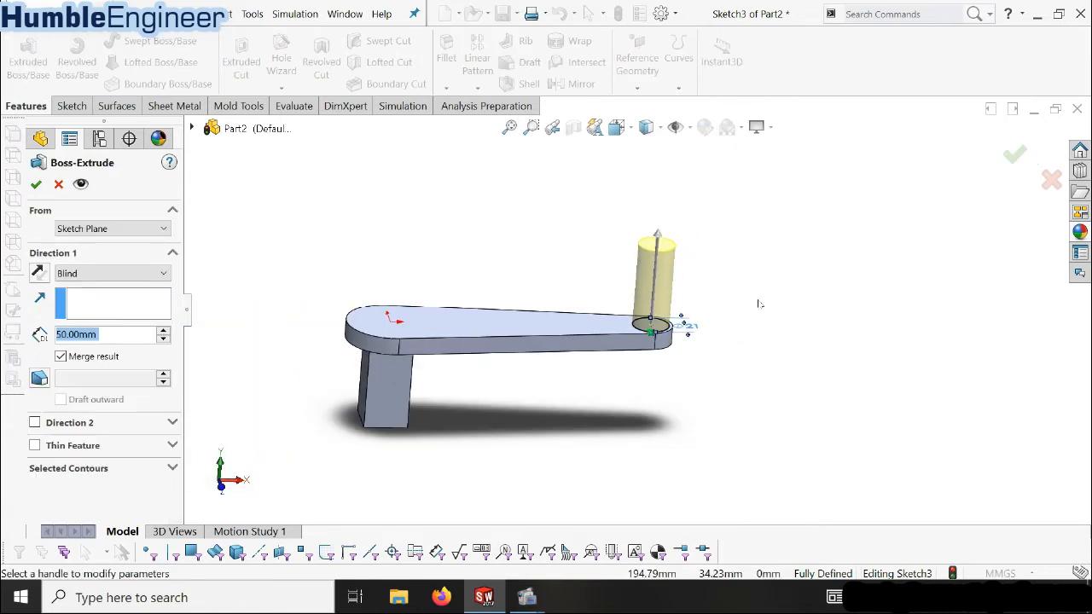
pyautogui.write('80')
pyautogui.press('Return')
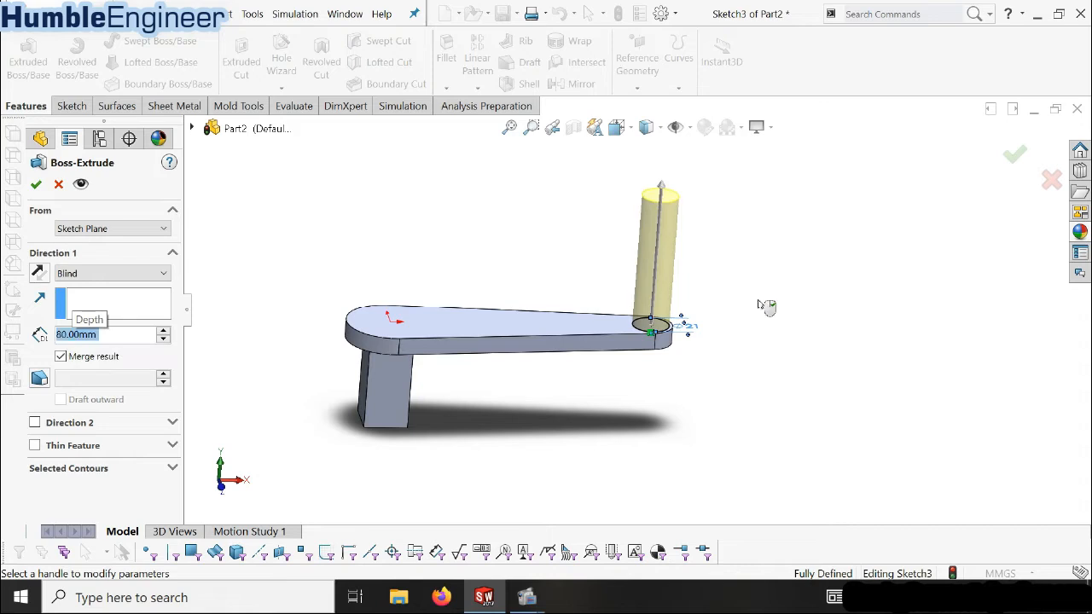
pyautogui.click(36, 185)
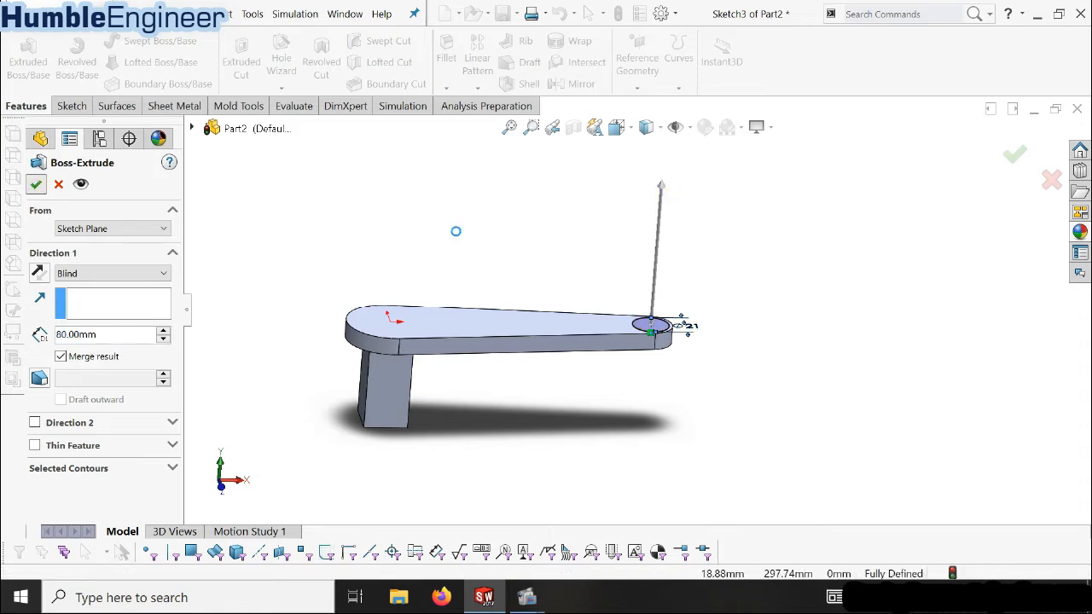
# Start a fillet on the arm's upper face and set its radius to 2 mm
pyautogui.scroll(-2, 597, 265)
pyautogui.scroll(-2, 697, 378)
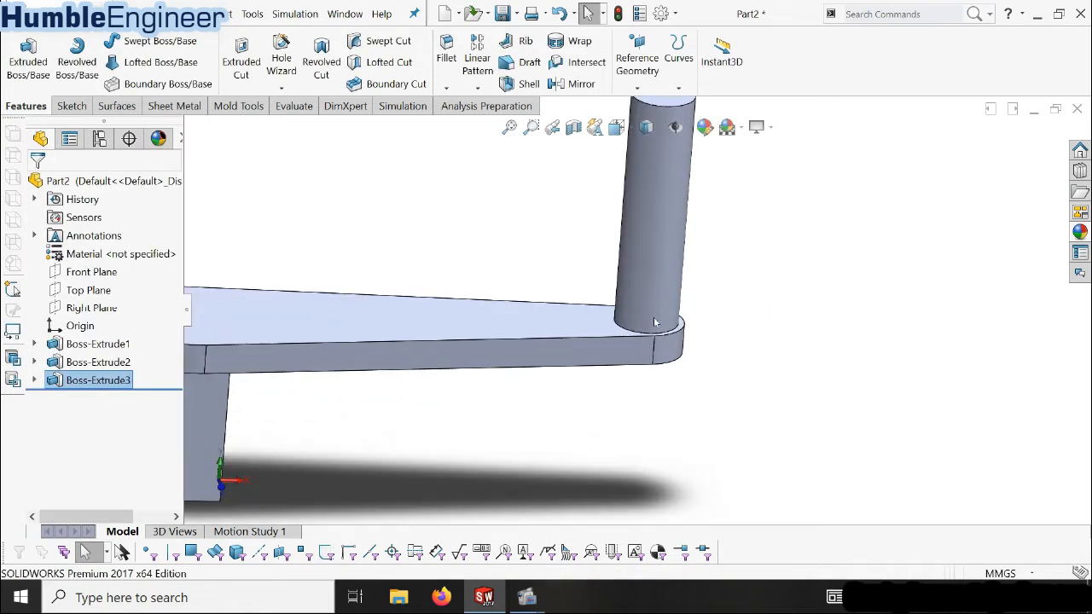
pyautogui.scroll(3, 657, 324)
pyautogui.scroll(-1, 500, 373)
pyautogui.moveTo(492, 368); pyautogui.dragTo(520, 304, button='middle')
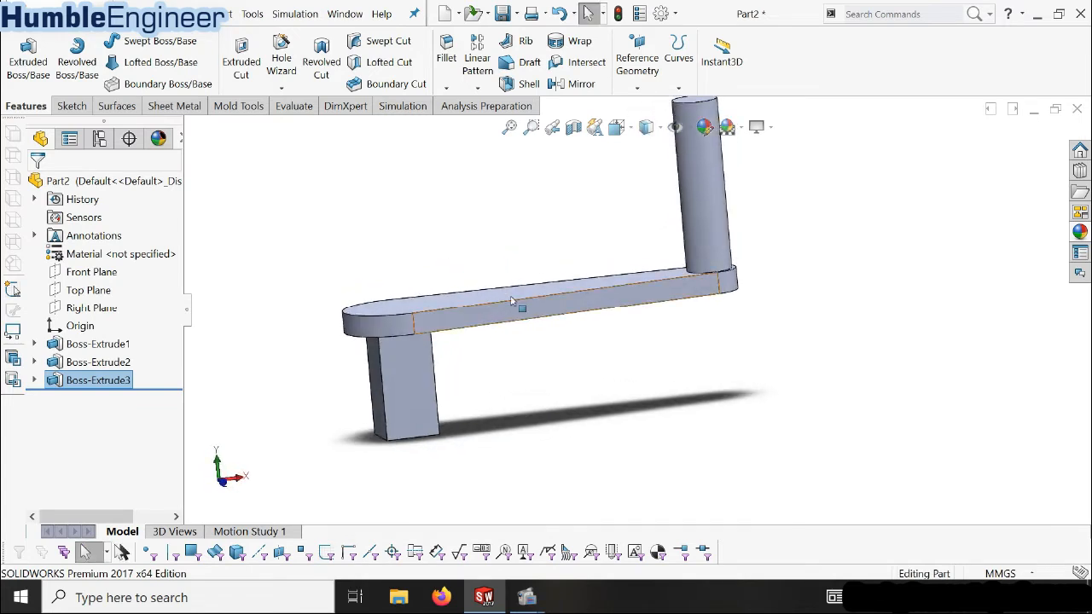
pyautogui.click(449, 58)
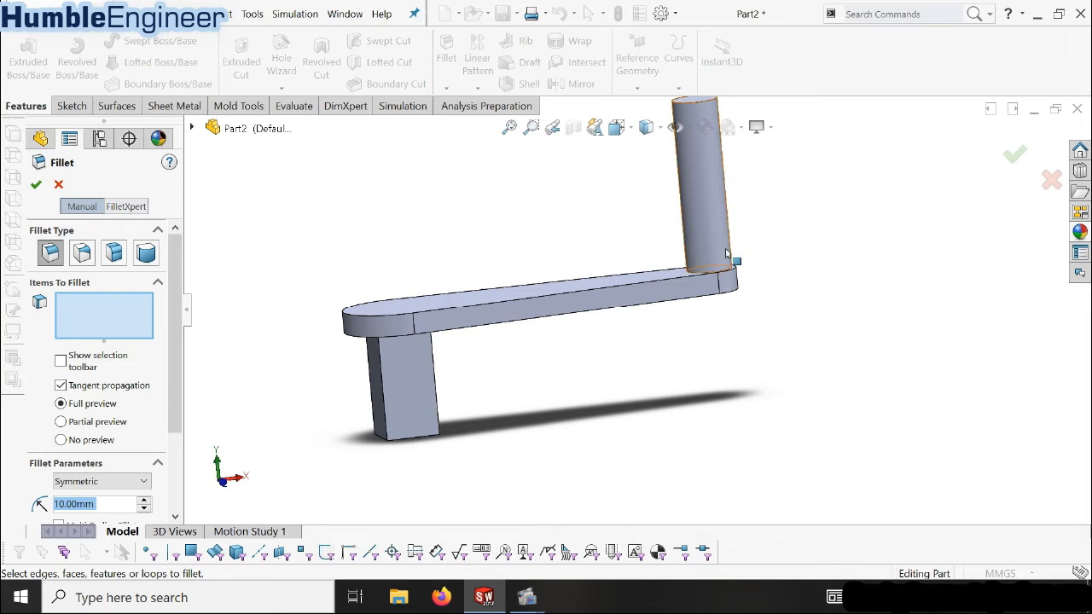
pyautogui.scroll(-2, 727, 260)
pyautogui.click(587, 312)
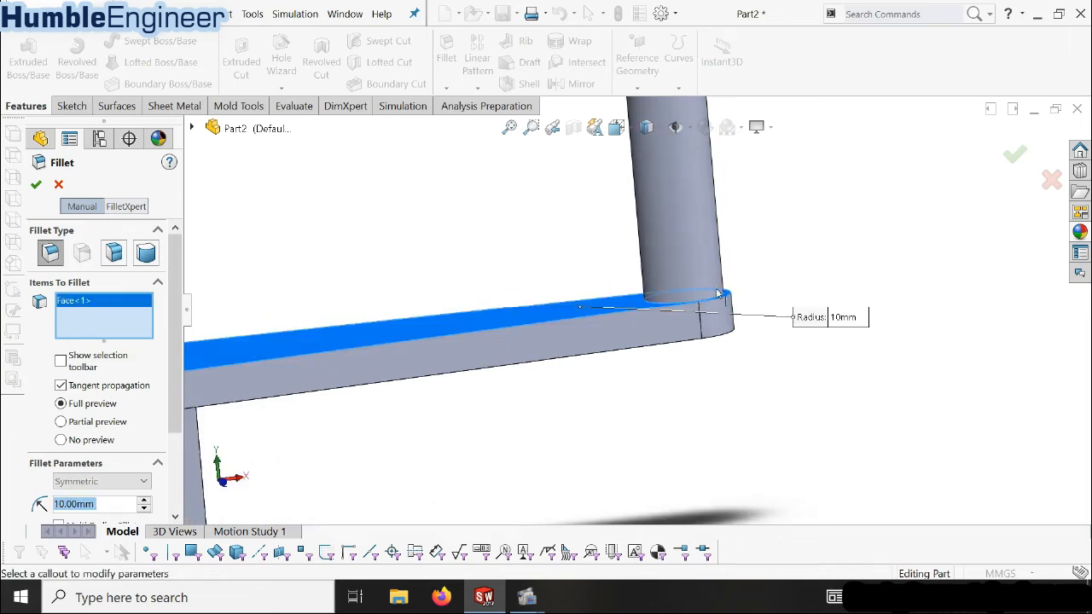
pyautogui.scroll(-1, 719, 294)
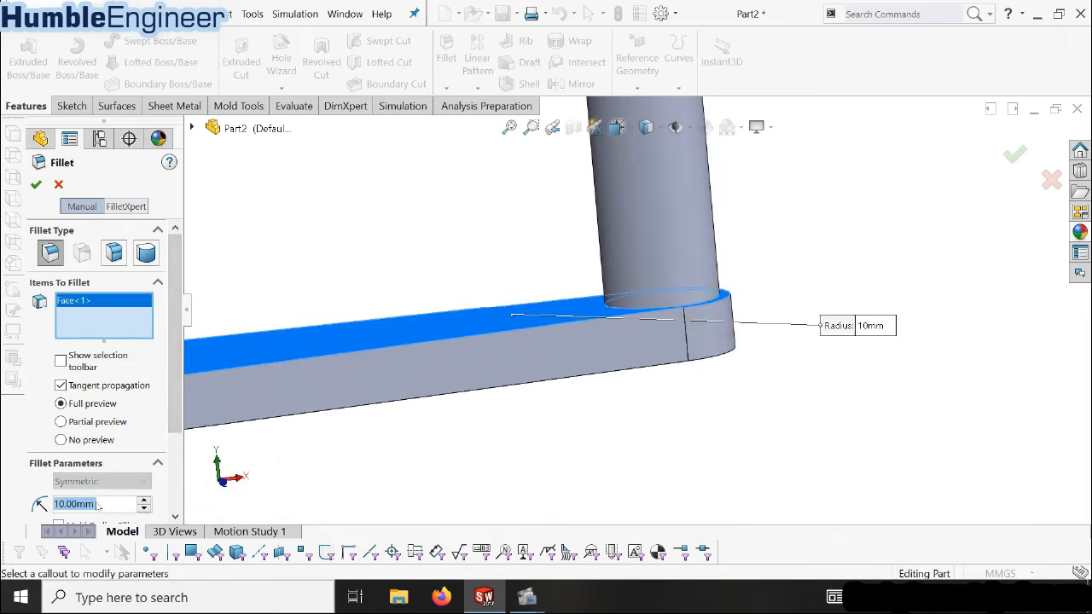
pyautogui.write('2')
pyautogui.press('Return')
# Try to create the fillet with the arm's underside face added, and remove that face from the selection
pyautogui.moveTo(411, 250); pyautogui.dragTo(593, 369, button='middle')
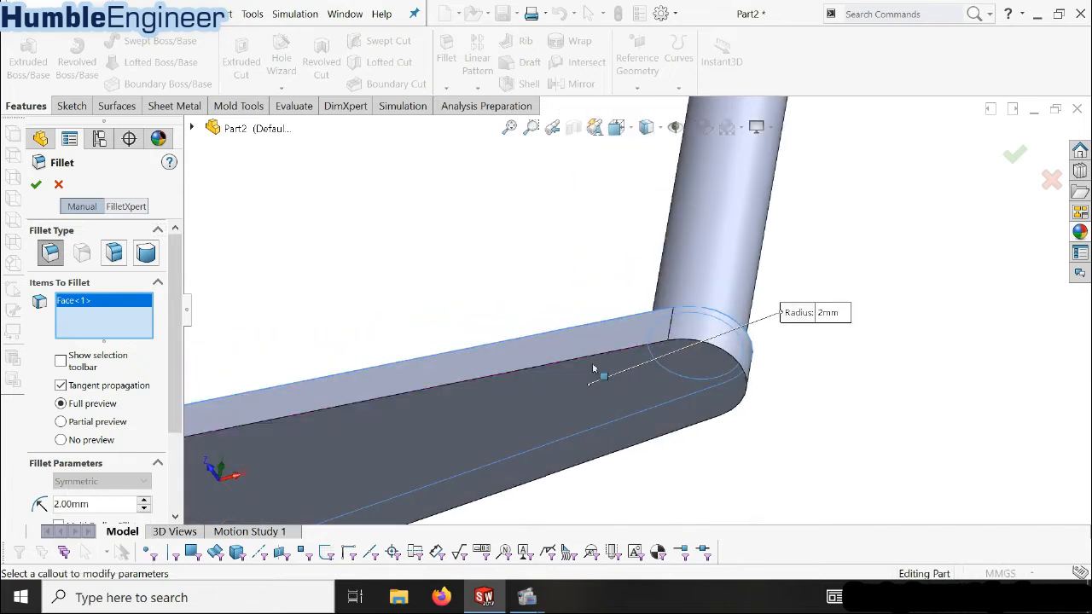
pyautogui.click(602, 384)
pyautogui.moveTo(706, 346); pyautogui.dragTo(724, 518, button='middle')
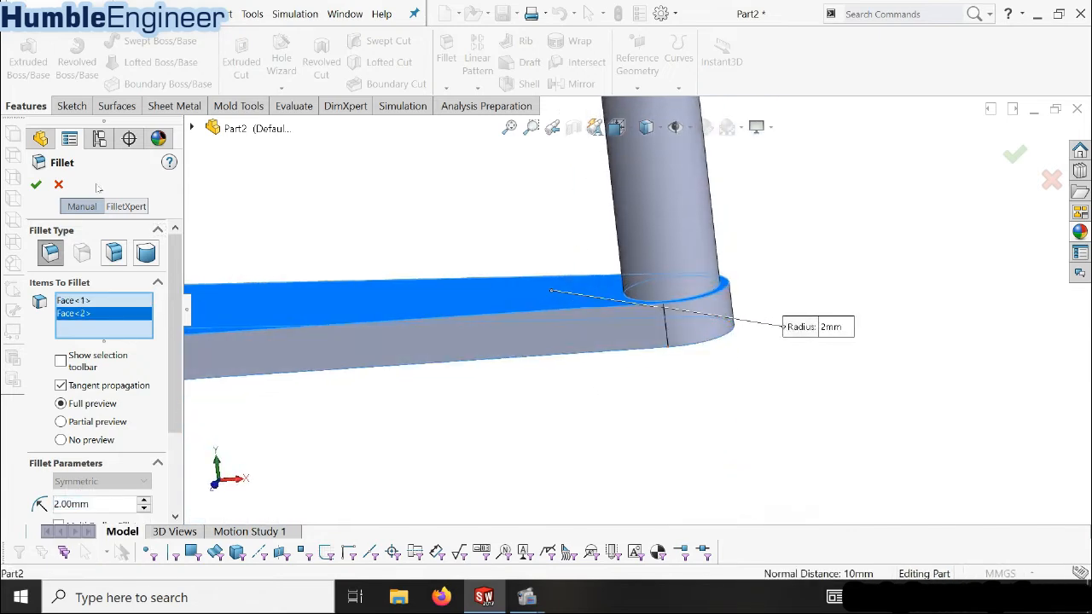
pyautogui.click(36, 184)
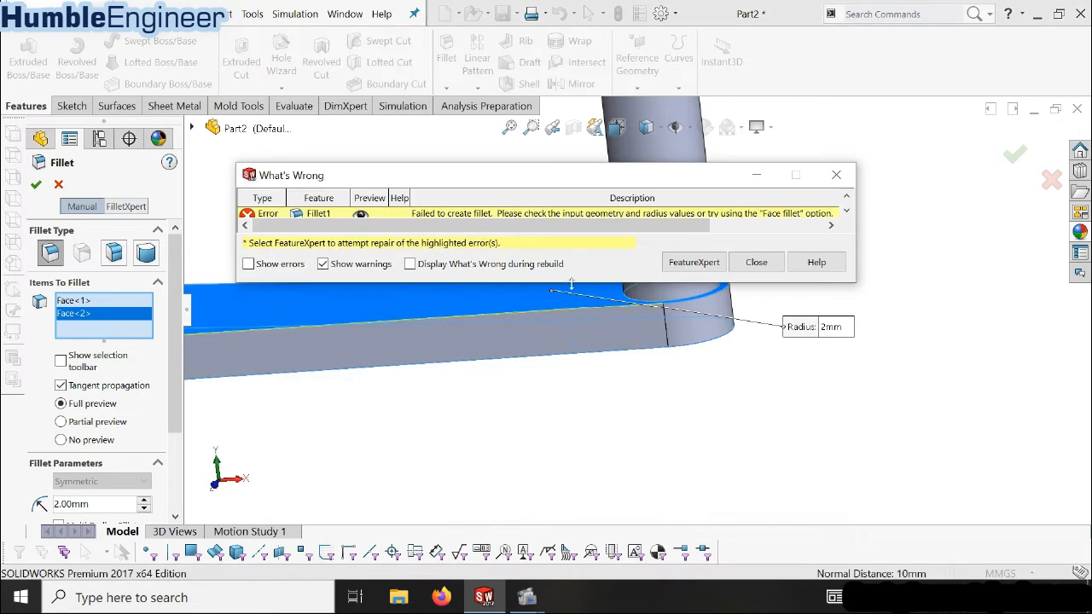
pyautogui.click(755, 263)
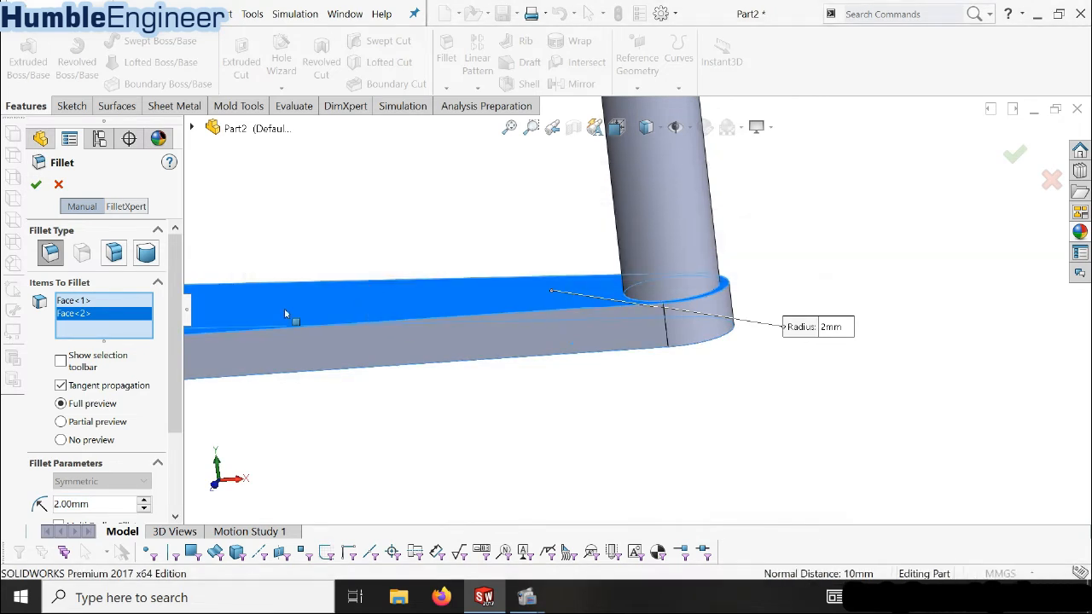
pyautogui.press('Delete')
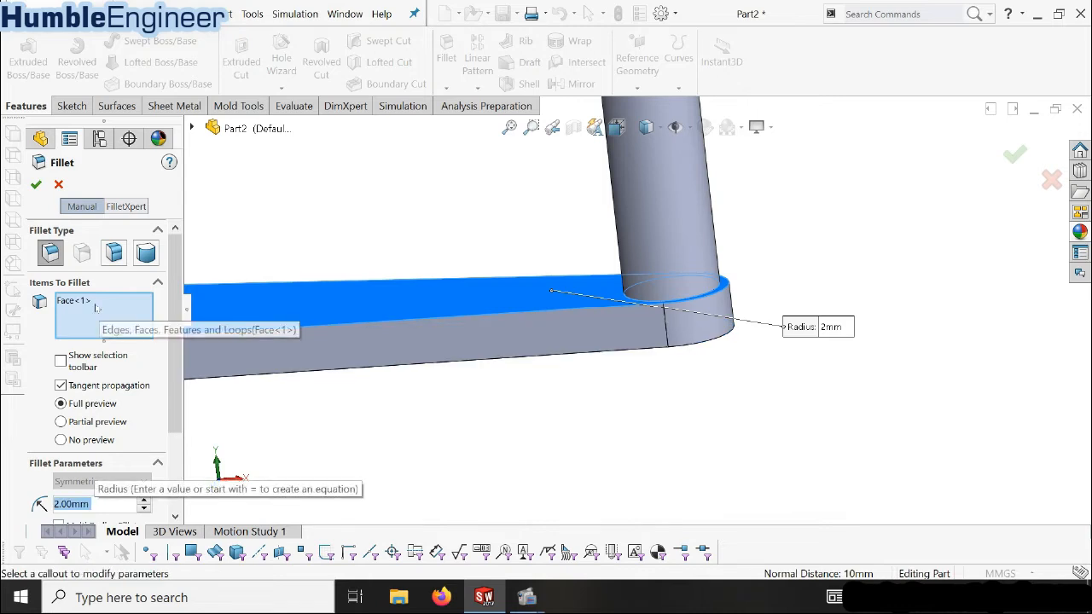
# Replace the upper face with the handle's base edge, a shaft edge meeting the arm and the arm's underside face, and create the 2 mm fillet
pyautogui.click(484, 310)
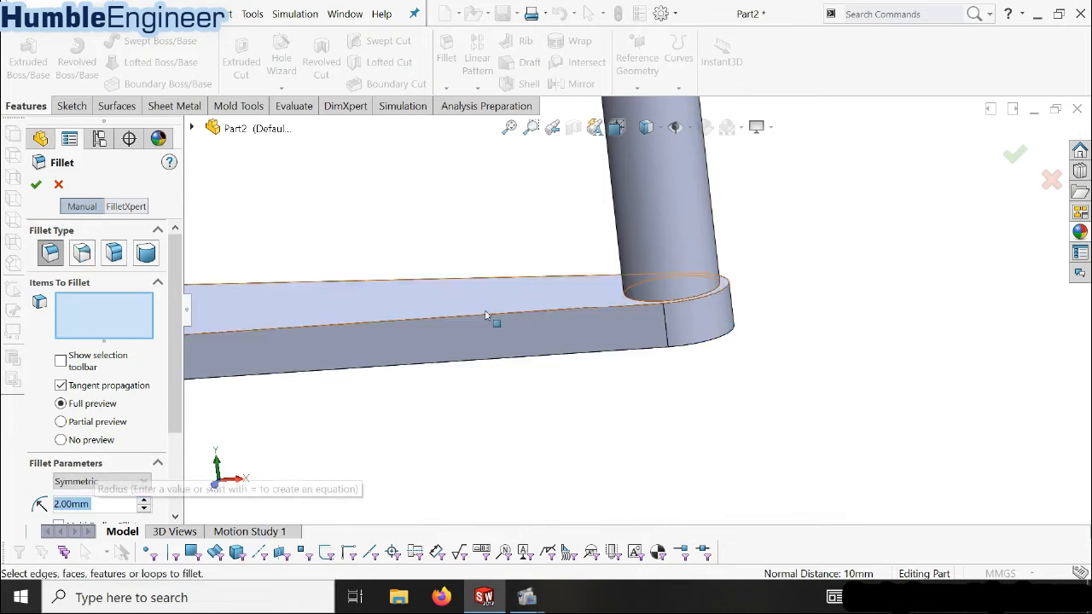
pyautogui.click(634, 302)
pyautogui.scroll(5, 648, 351)
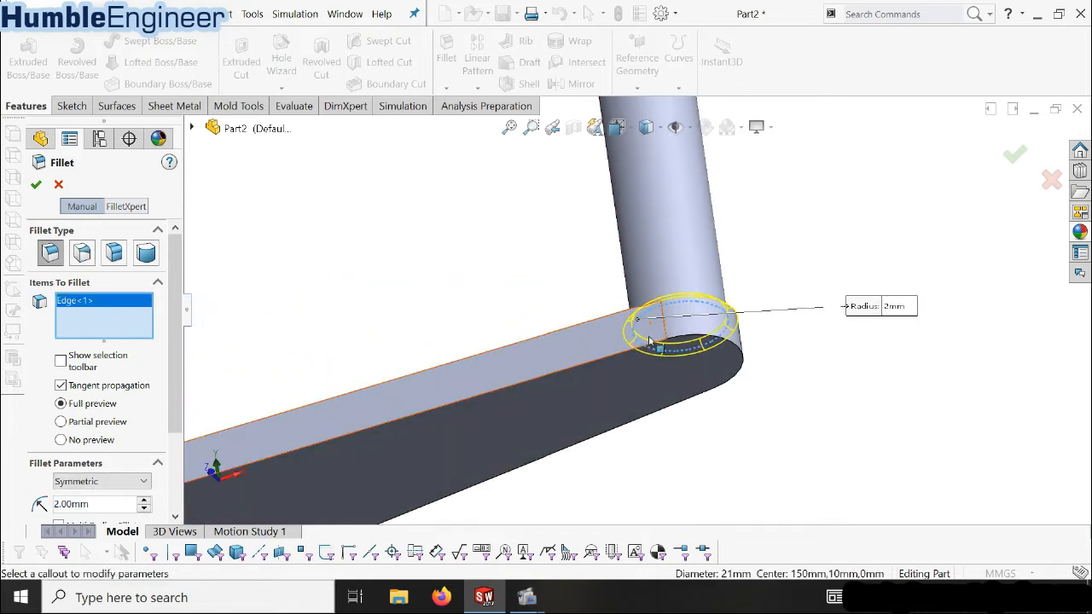
pyautogui.scroll(-4, 457, 394)
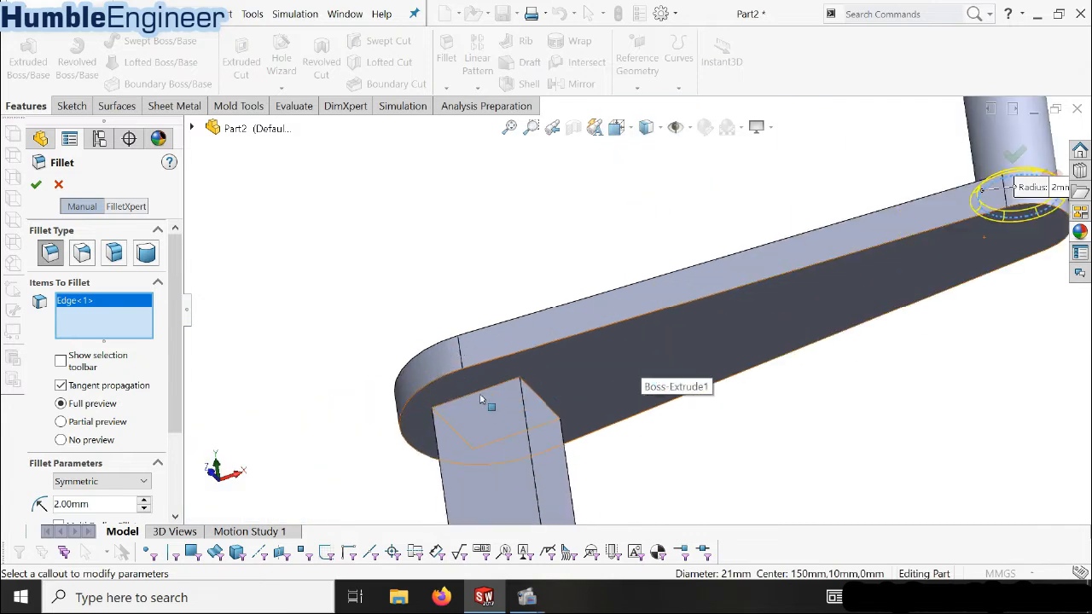
pyautogui.click(522, 401)
pyautogui.click(537, 394)
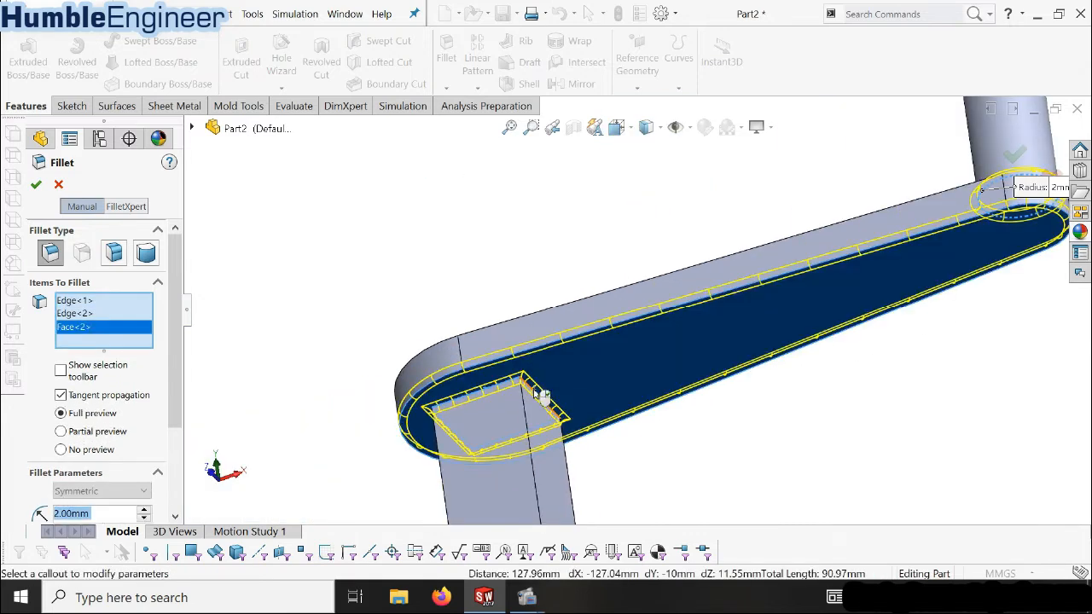
pyautogui.moveTo(590, 407); pyautogui.dragTo(655, 458, button='middle')
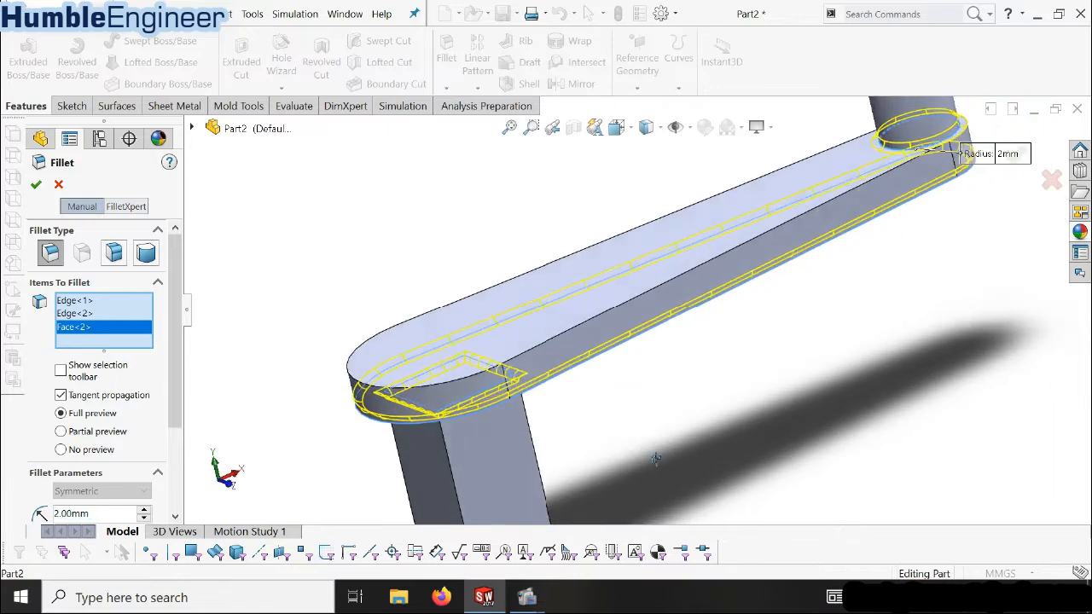
pyautogui.scroll(3, 655, 458)
pyautogui.click(551, 358)
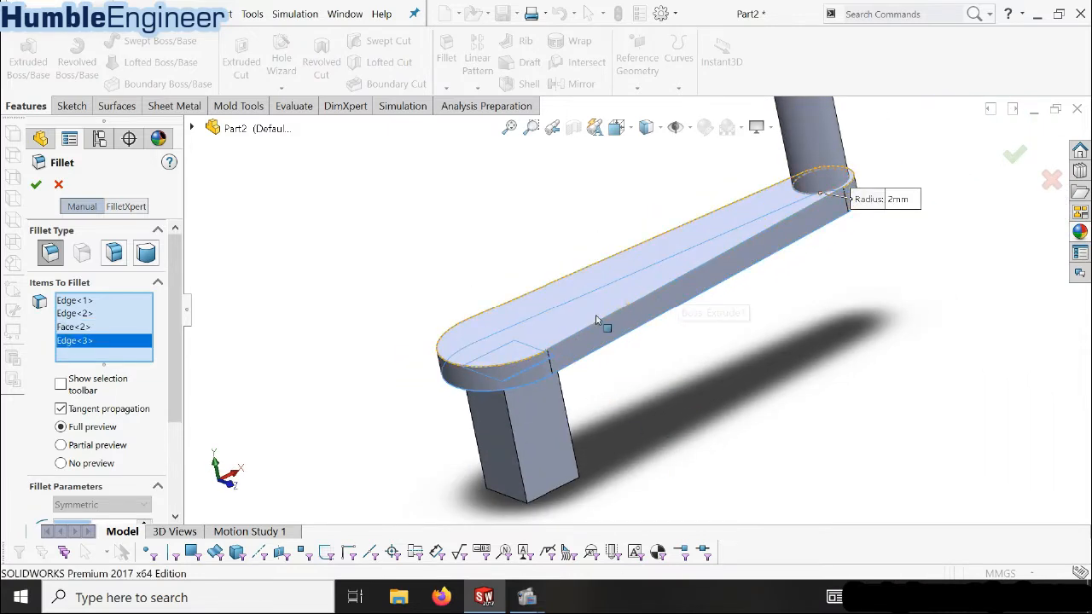
pyautogui.click(581, 337)
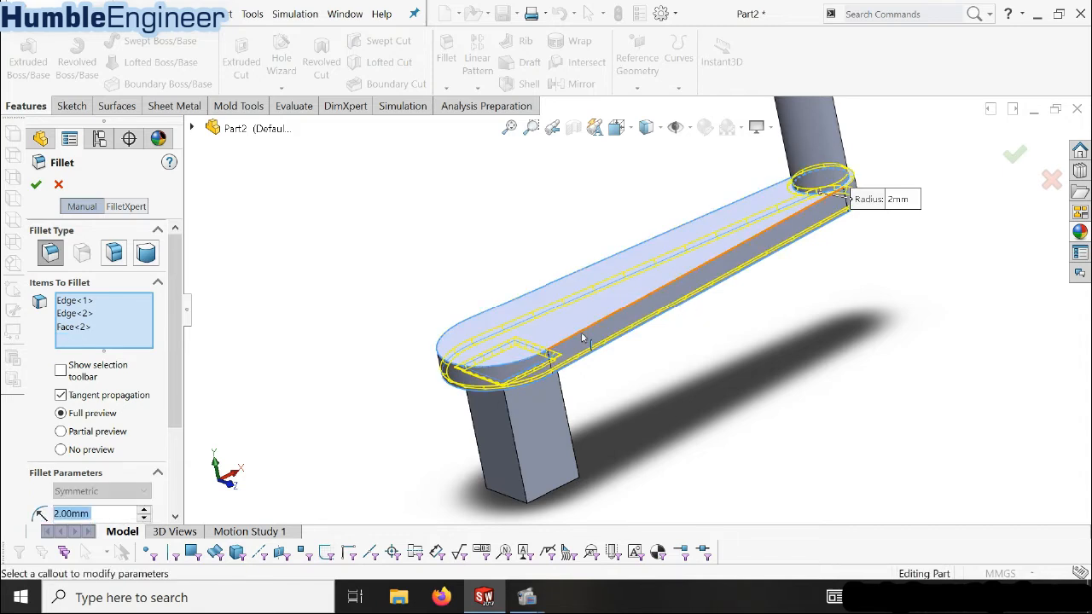
pyautogui.moveTo(634, 334); pyautogui.dragTo(596, 401, button='middle')
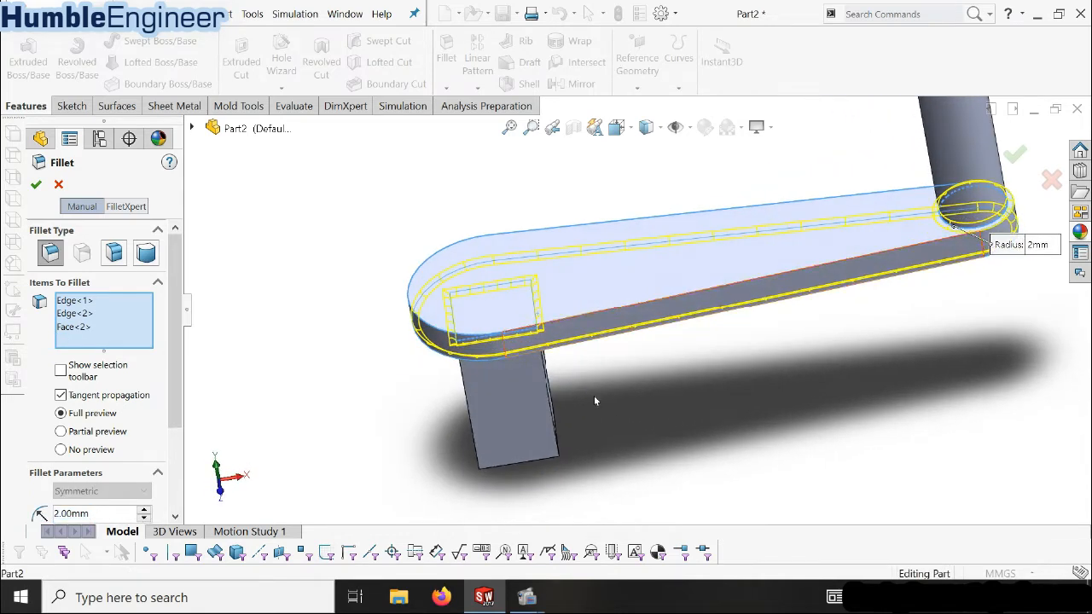
pyautogui.click(36, 185)
# Round the arm's upper outer edge all the way around with a 2 mm fillet
pyautogui.moveTo(737, 295); pyautogui.dragTo(626, 101, button='middle')
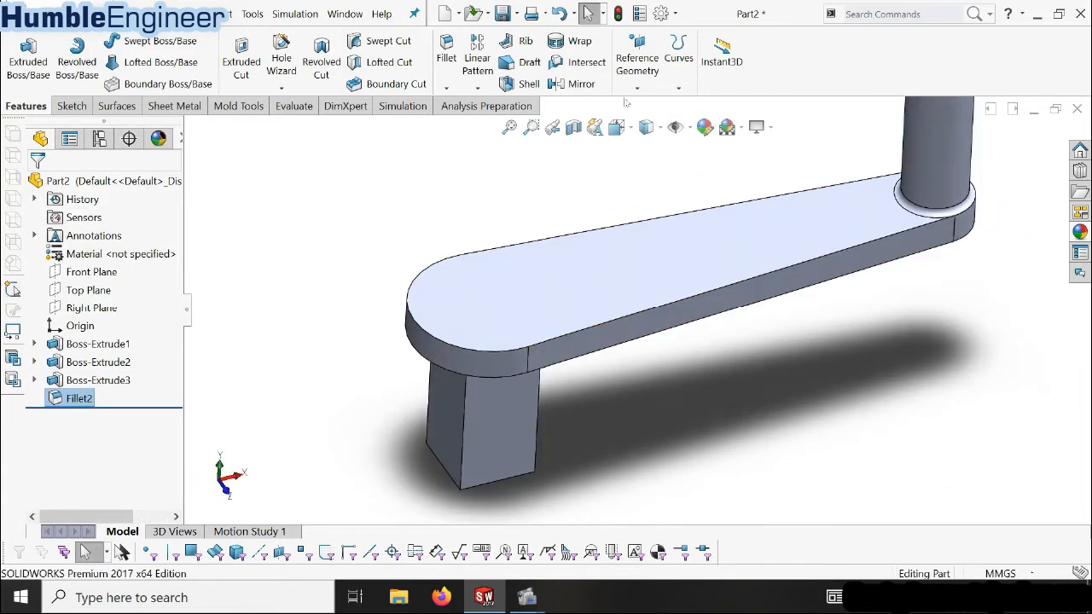
pyautogui.press('Return')
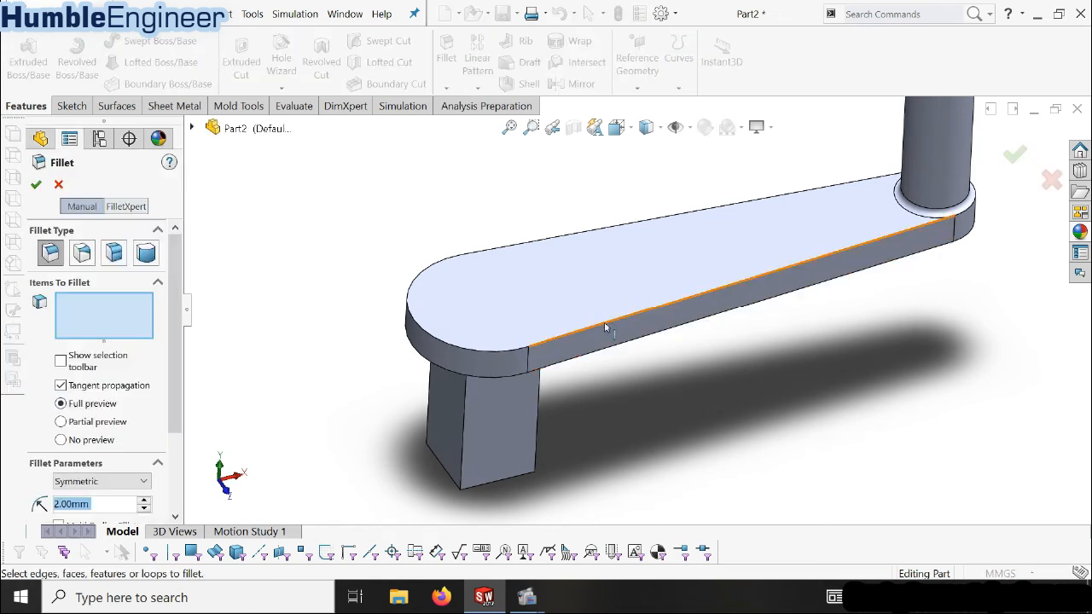
pyautogui.click(607, 326)
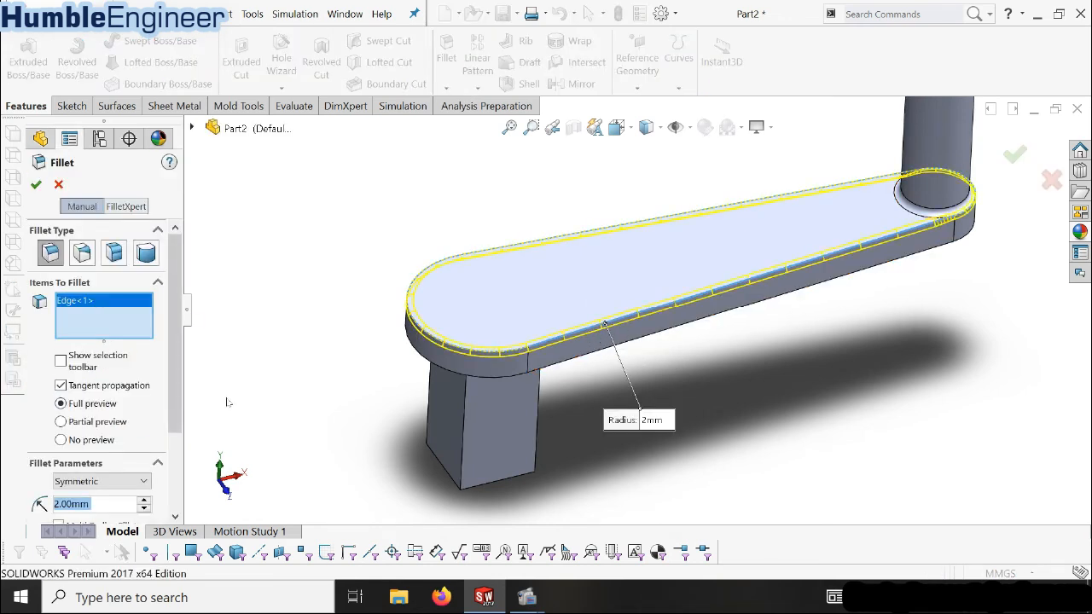
pyautogui.press('Return')
# Edit the arm's edge fillet to add the lower outer edge of the arm with the same 2 mm radius
pyautogui.moveTo(845, 285); pyautogui.dragTo(932, 203, button='middle')
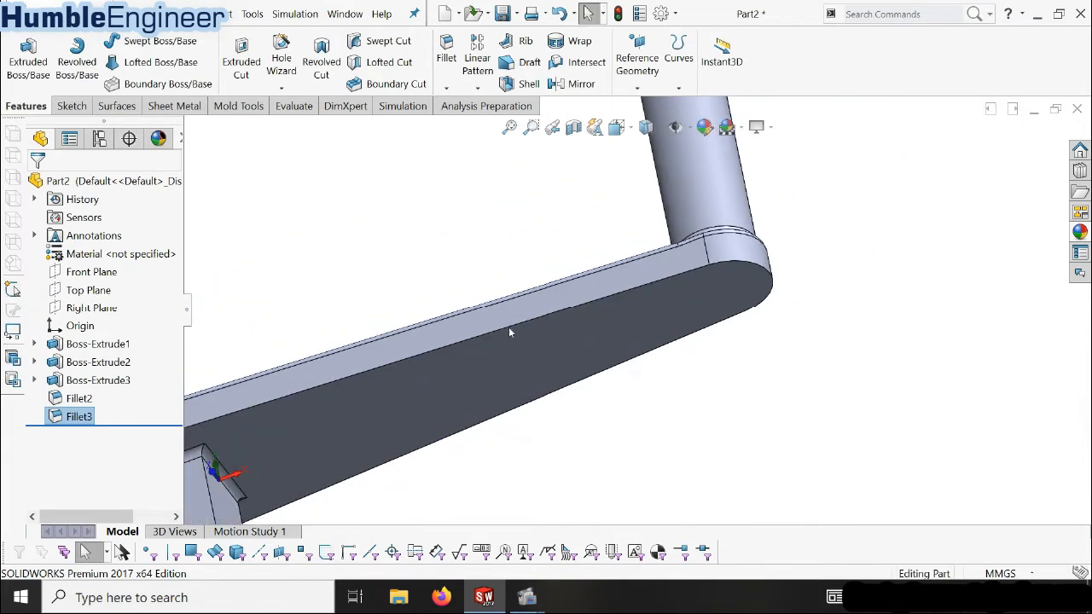
pyautogui.rightClick(67, 415)
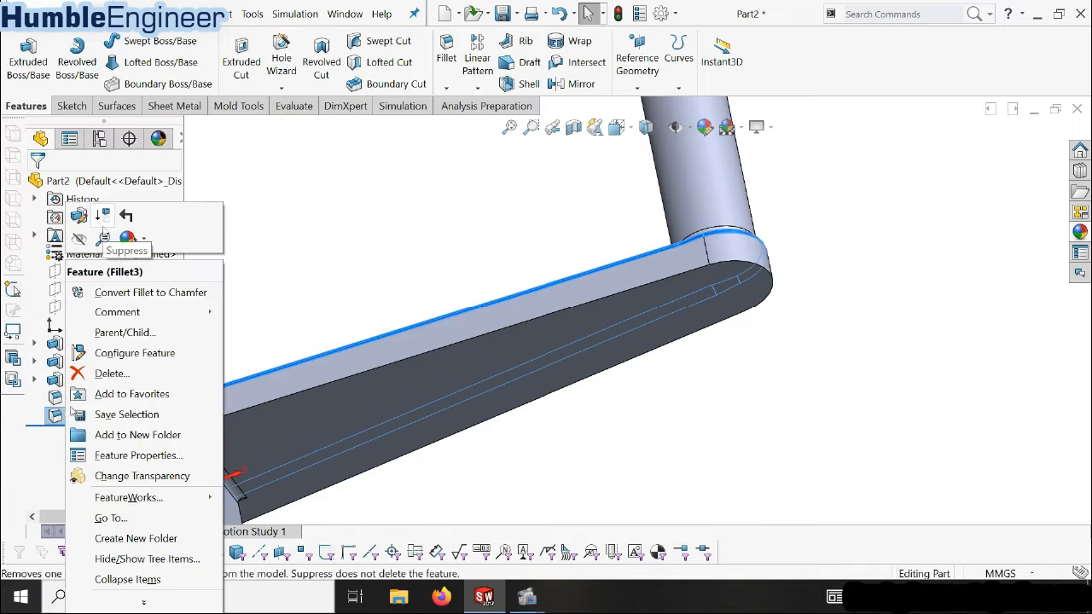
pyautogui.press('Escape')
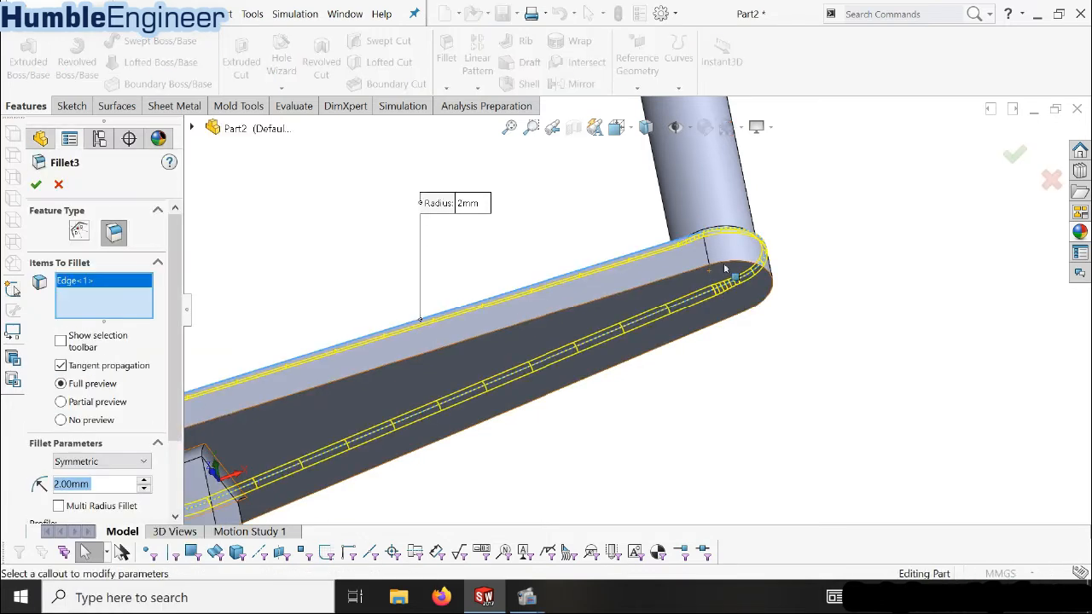
pyautogui.click(729, 264)
pyautogui.scroll(4, 635, 314)
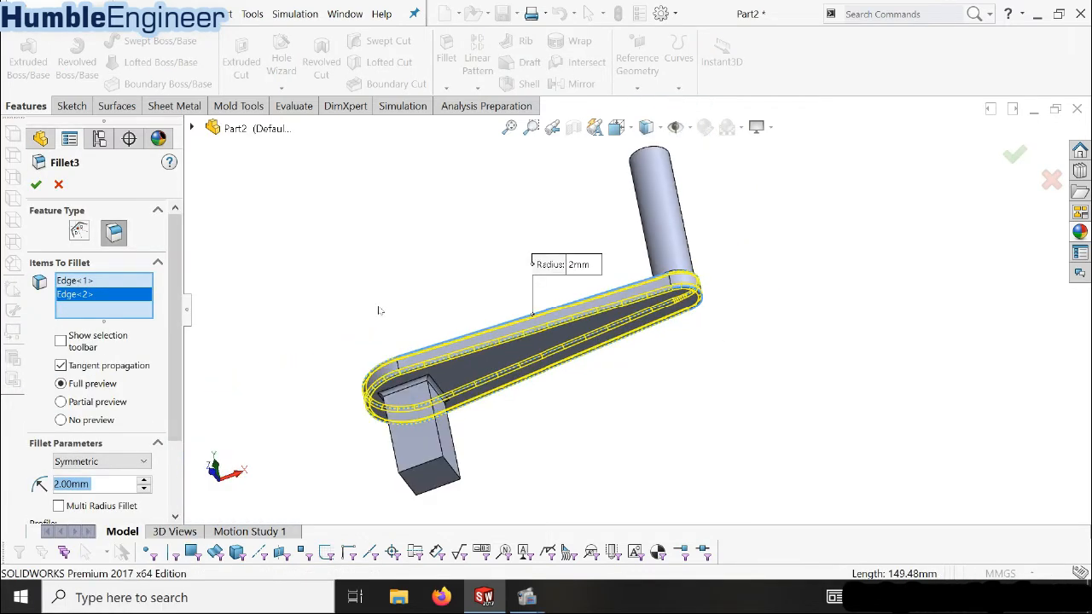
pyautogui.press('Return')
# Examine the filleted arm and the side faces of the square shaft from several directions
pyautogui.moveTo(566, 287); pyautogui.dragTo(609, 383, button='middle')
pyautogui.scroll(-2, 534, 249)
pyautogui.scroll(5, 533, 271)
pyautogui.scroll(-5, 533, 271)
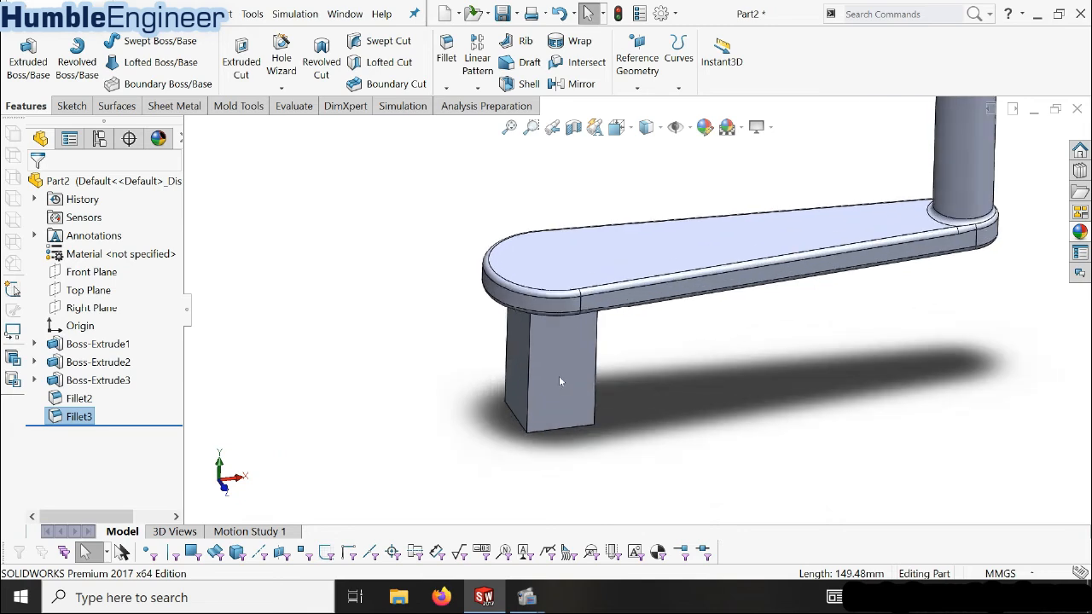
pyautogui.scroll(3, 607, 376)
pyautogui.scroll(-4, 622, 361)
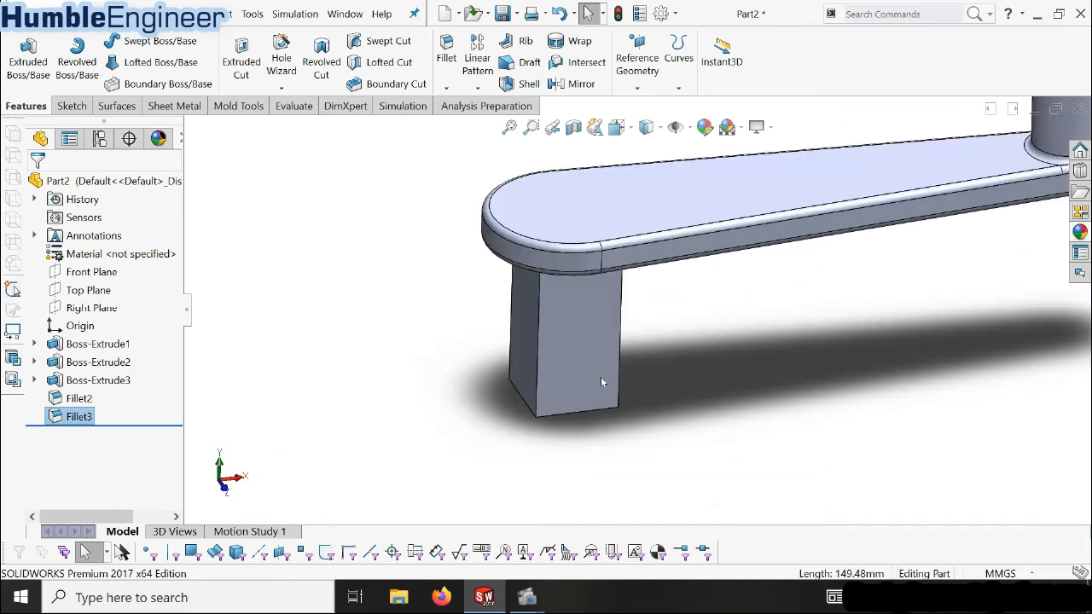
pyautogui.click(601, 383)
pyautogui.moveTo(567, 448); pyautogui.dragTo(579, 340, button='middle')
pyautogui.scroll(2, 593, 376)
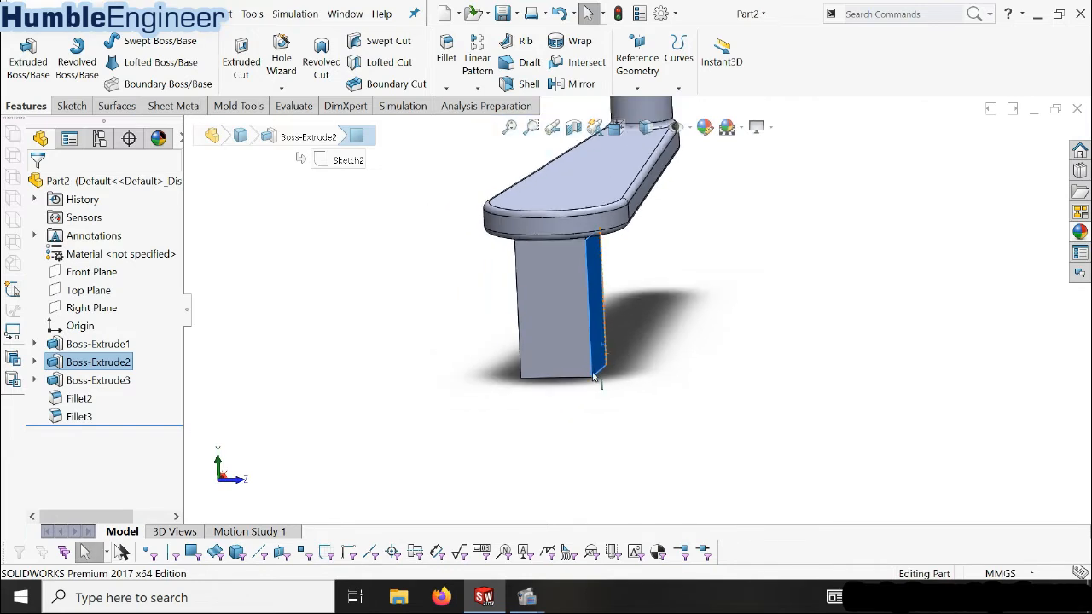
pyautogui.scroll(-3, 603, 324)
pyautogui.moveTo(617, 385); pyautogui.dragTo(475, 389, button='middle')
pyautogui.scroll(-1, 696, 409)
pyautogui.scroll(1, 695, 399)
pyautogui.scroll(-1, 704, 295)
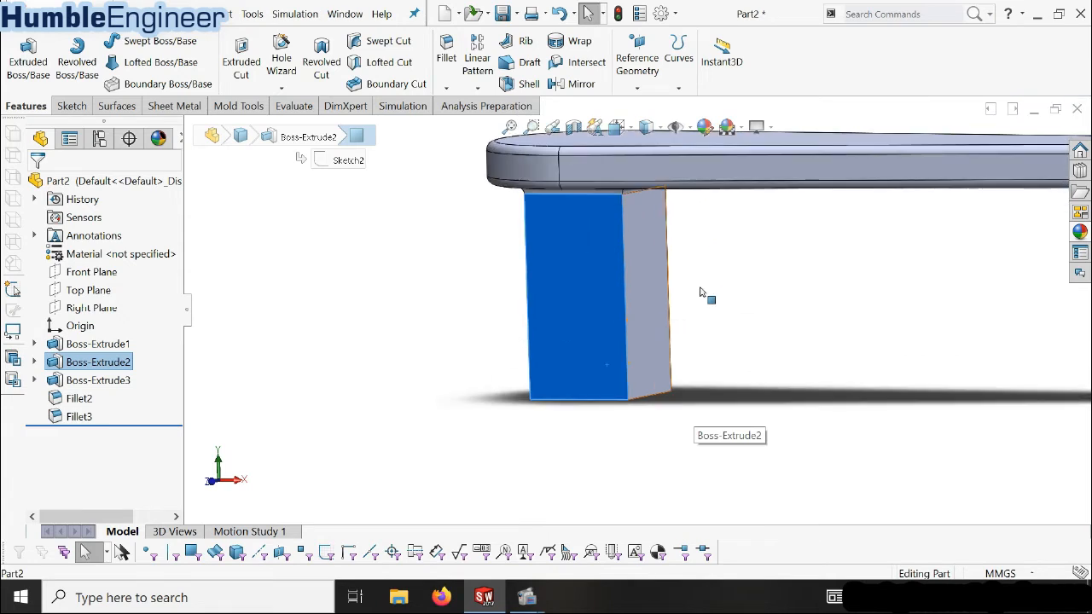
pyautogui.scroll(-1, 602, 310)
pyautogui.scroll(1, 597, 358)
pyautogui.scroll(-2, 634, 298)
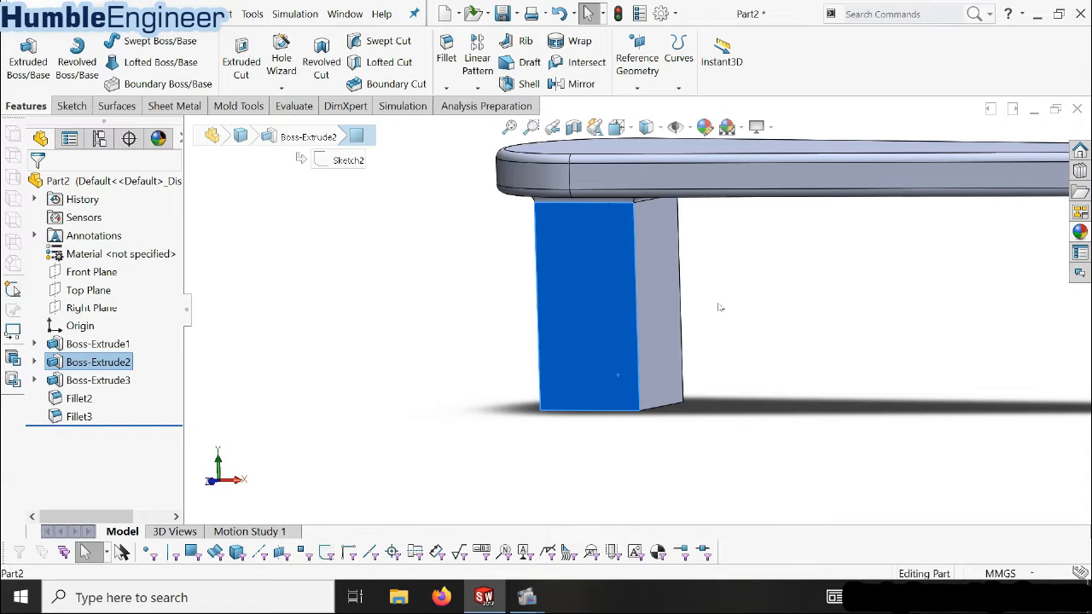
pyautogui.click(689, 324)
pyautogui.click(624, 371)
pyautogui.click(720, 294)
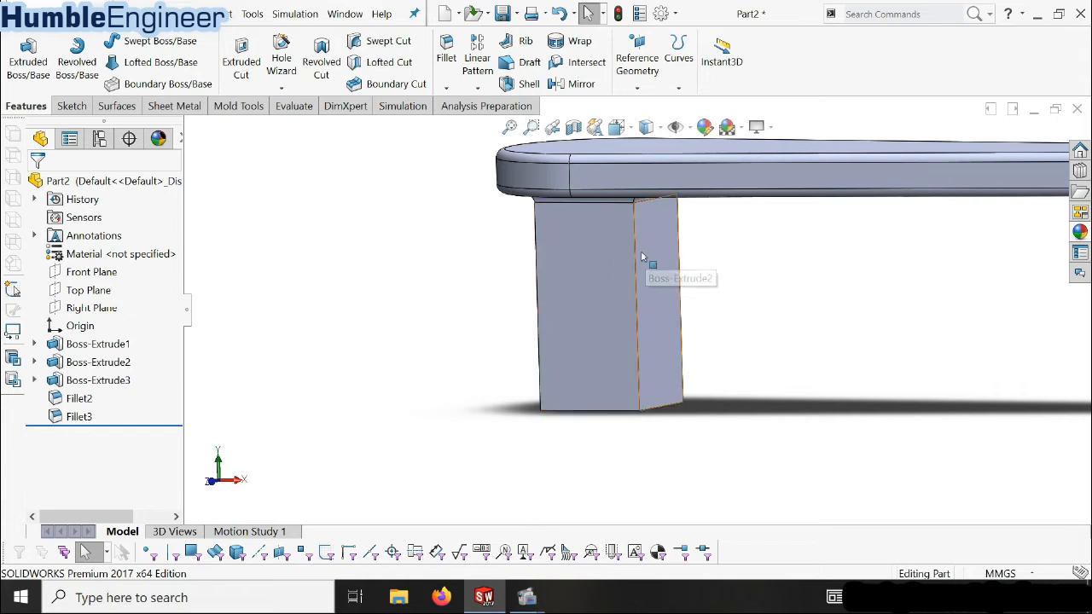
# Start a sketch on the square shaft's front side face and draw a full-width horizontal line about 18 mm above its bottom edge
pyautogui.click(575, 335)
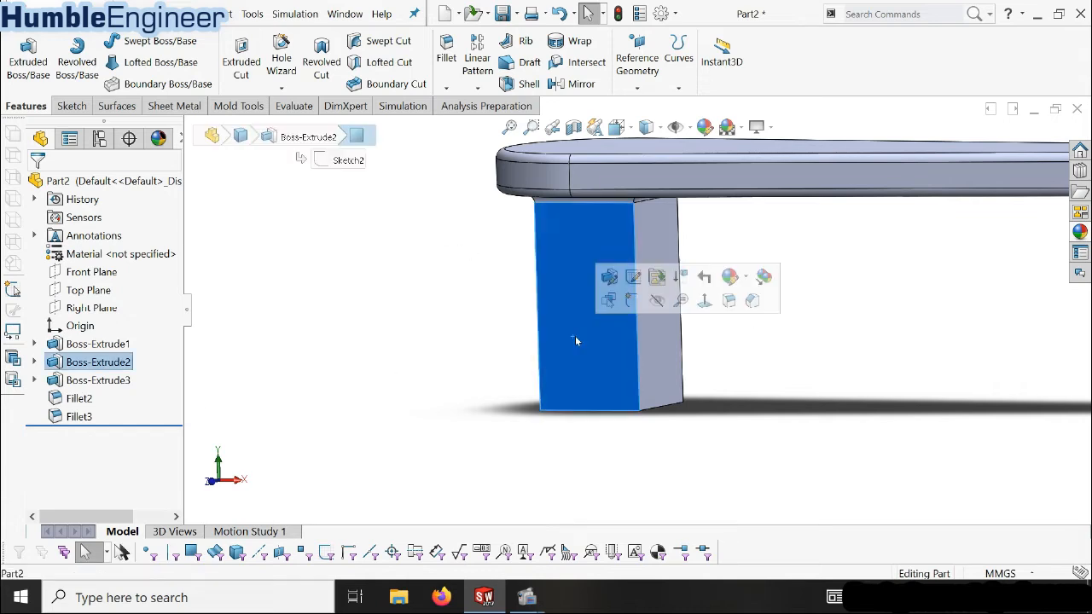
pyautogui.click(636, 304)
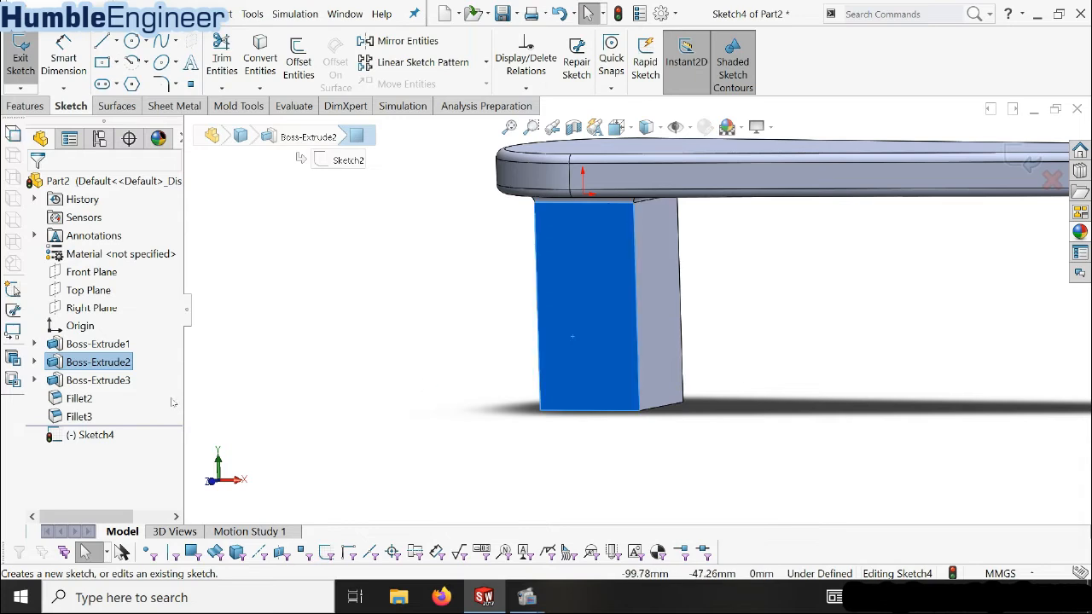
pyautogui.click(101, 436)
pyautogui.click(126, 418)
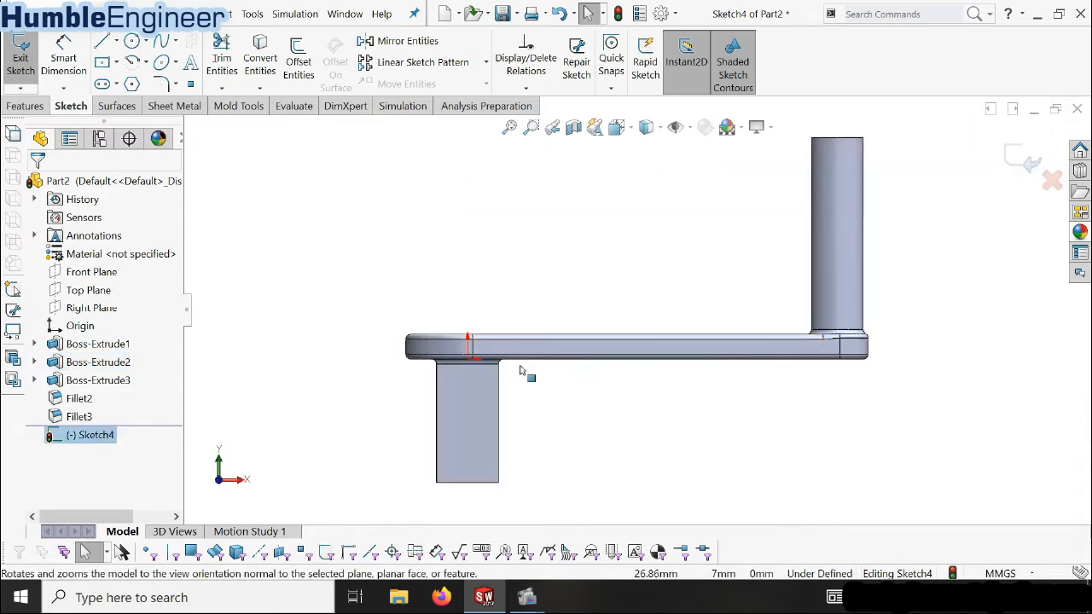
pyautogui.click(102, 42)
pyautogui.click(448, 395)
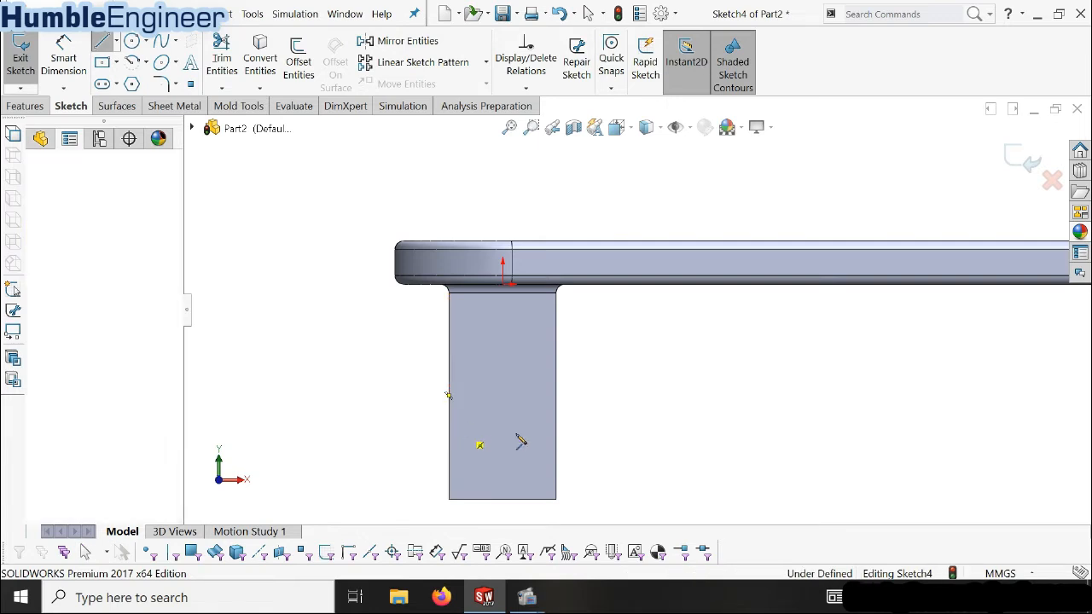
pyautogui.click(449, 422)
pyautogui.click(557, 423)
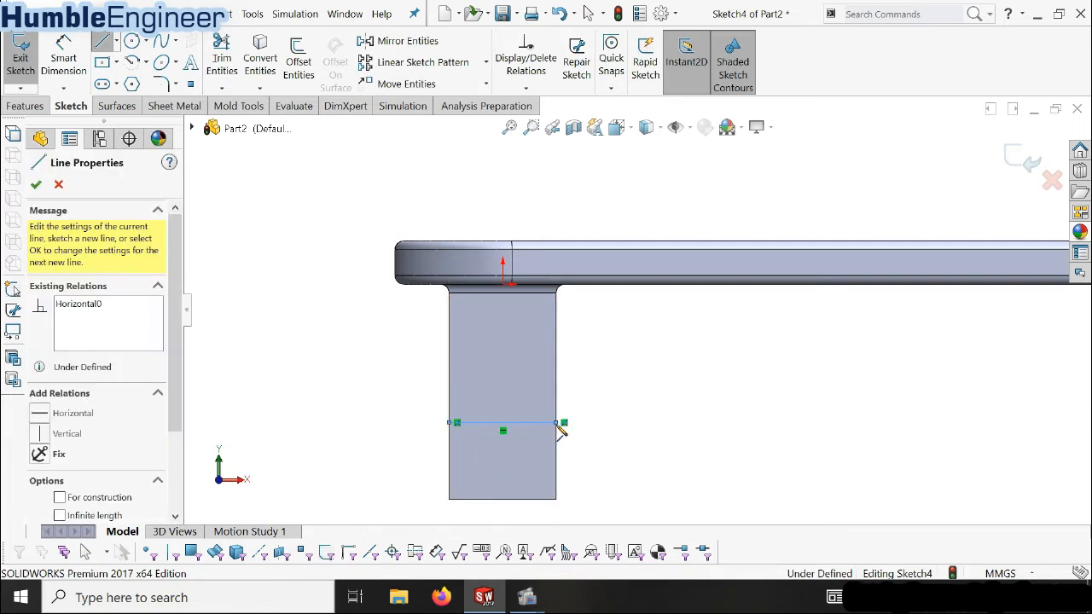
pyautogui.press('Escape')
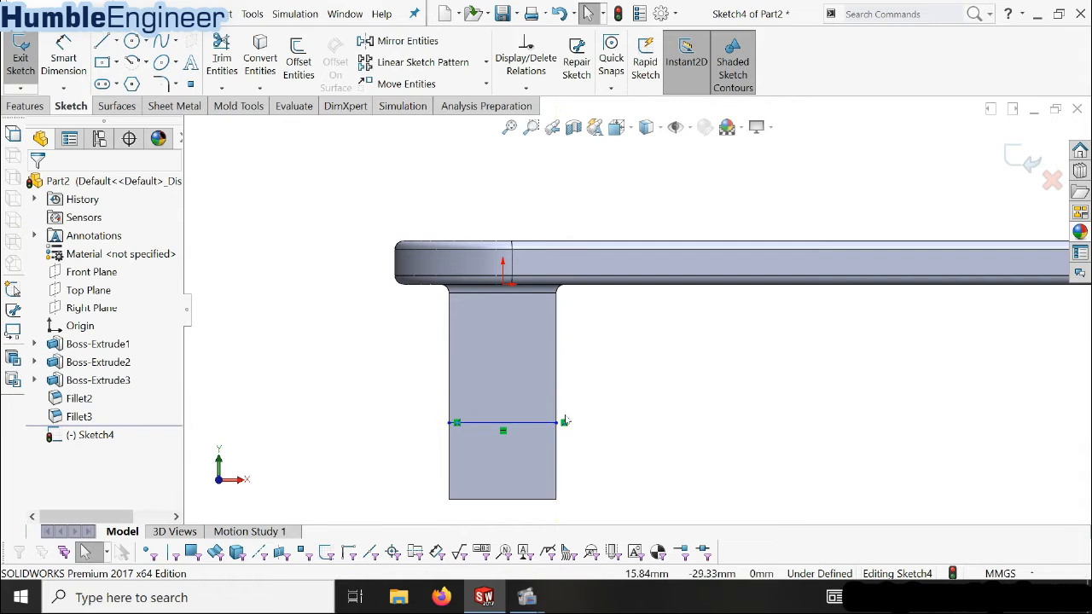
# Dimension the line 20 mm above the shaft's bottom edge and finish the sketch
pyautogui.click(64, 56)
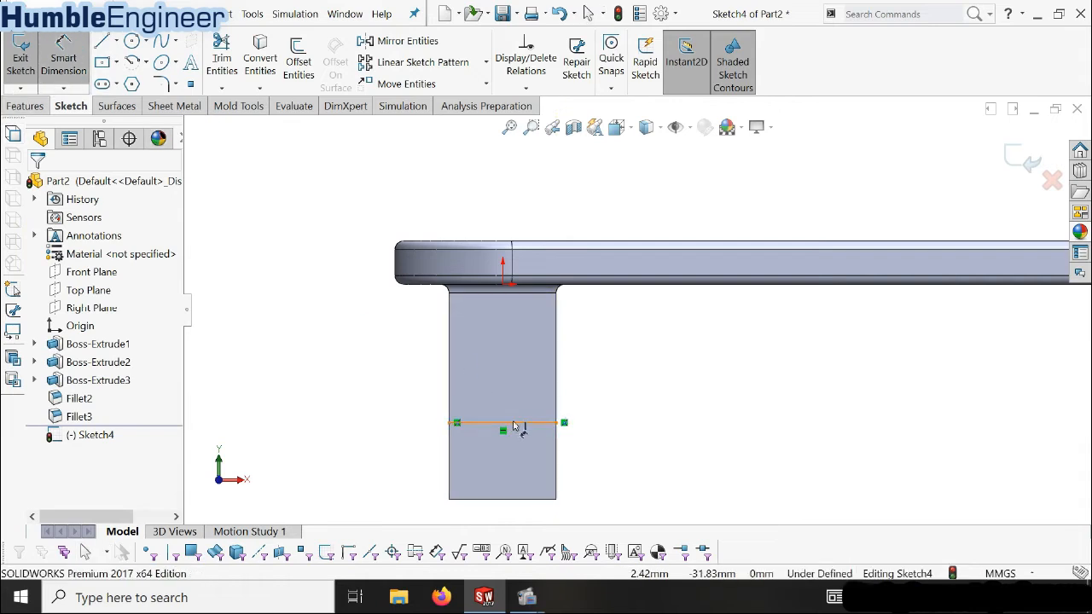
pyautogui.click(512, 424)
pyautogui.click(515, 502)
pyautogui.click(585, 465)
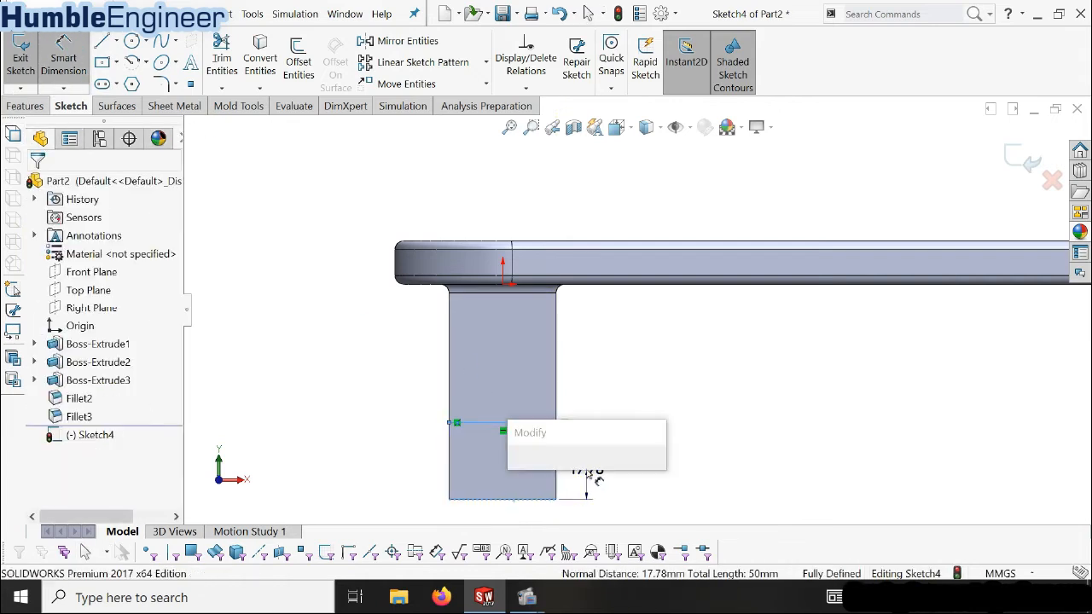
pyautogui.write('20.00mm')
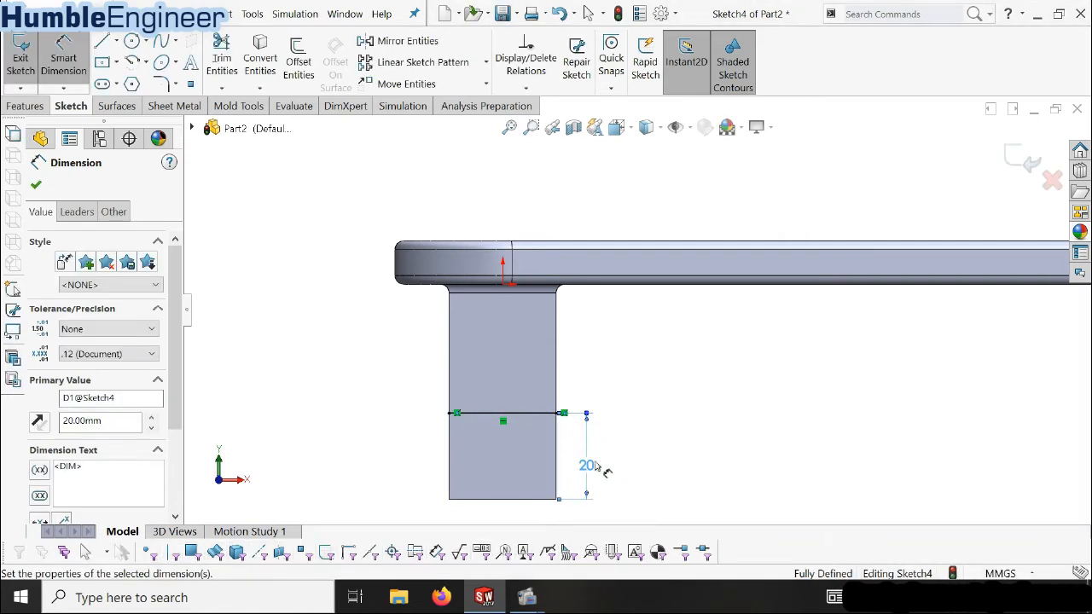
pyautogui.click(37, 186)
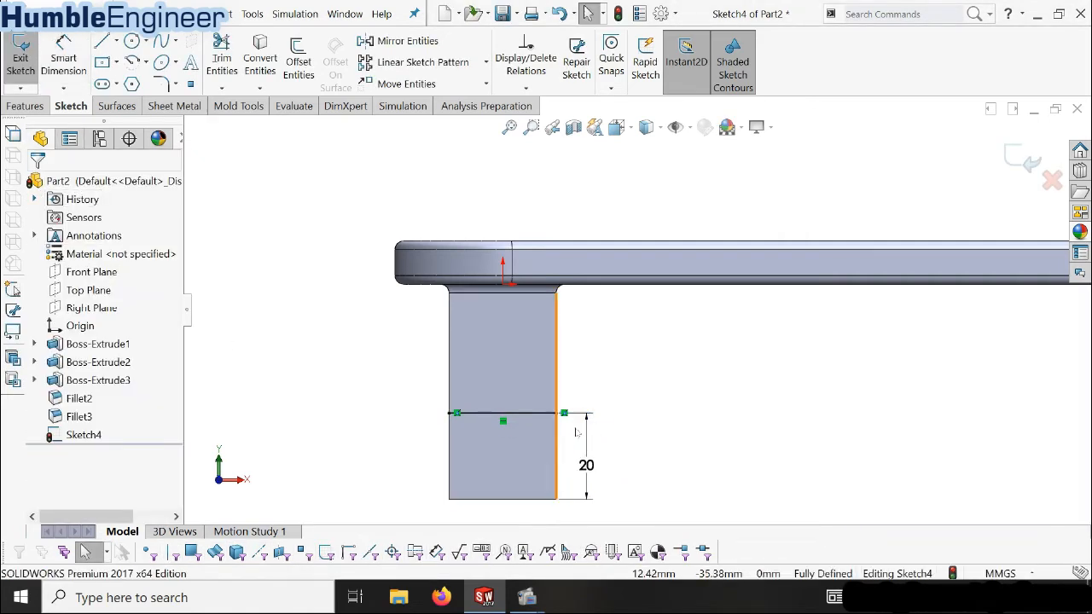
pyautogui.scroll(2, 576, 434)
pyautogui.moveTo(548, 453); pyautogui.dragTo(511, 463, button='middle')
pyautogui.scroll(-2, 554, 413)
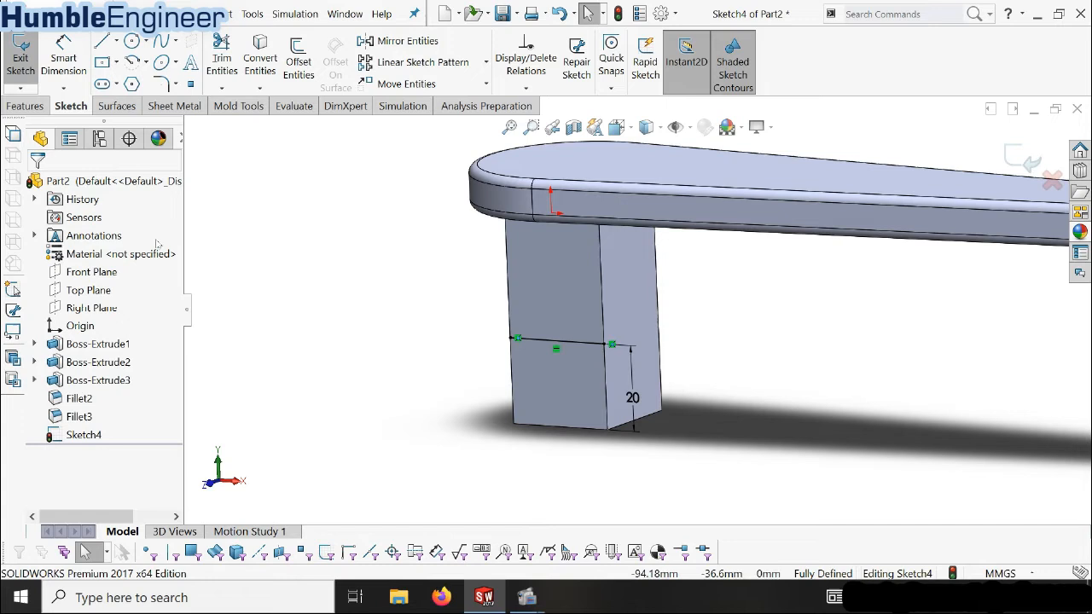
pyautogui.scroll(3, 821, 304)
pyautogui.scroll(-3, 826, 270)
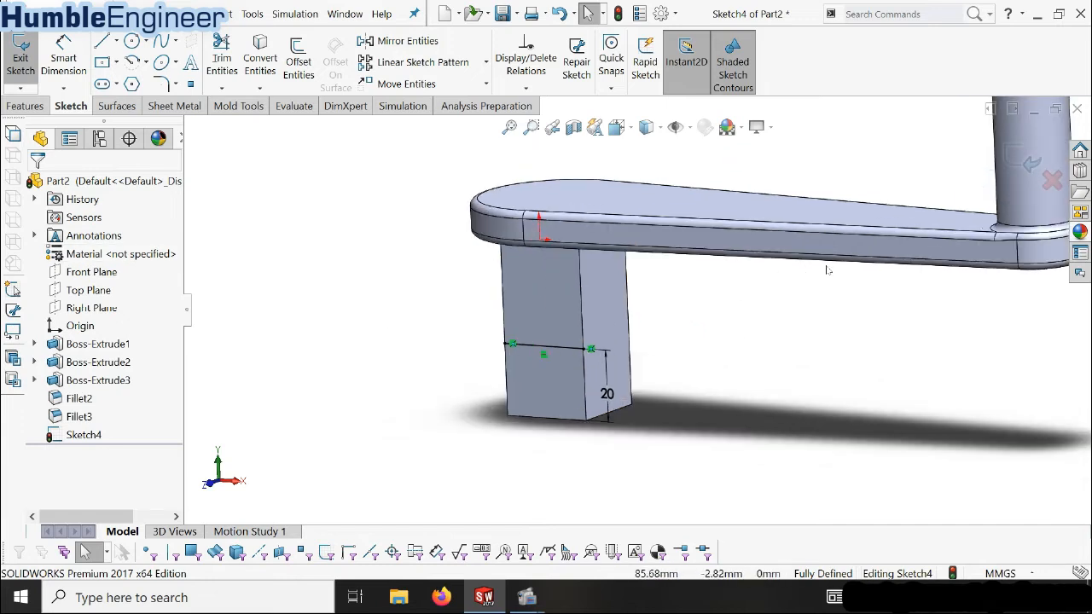
pyautogui.click(1012, 169)
# Start a sketch on the adjacent shaft face toward the handle and draw a horizontal line across it, about level with the first line
pyautogui.click(676, 312)
pyautogui.click(607, 350)
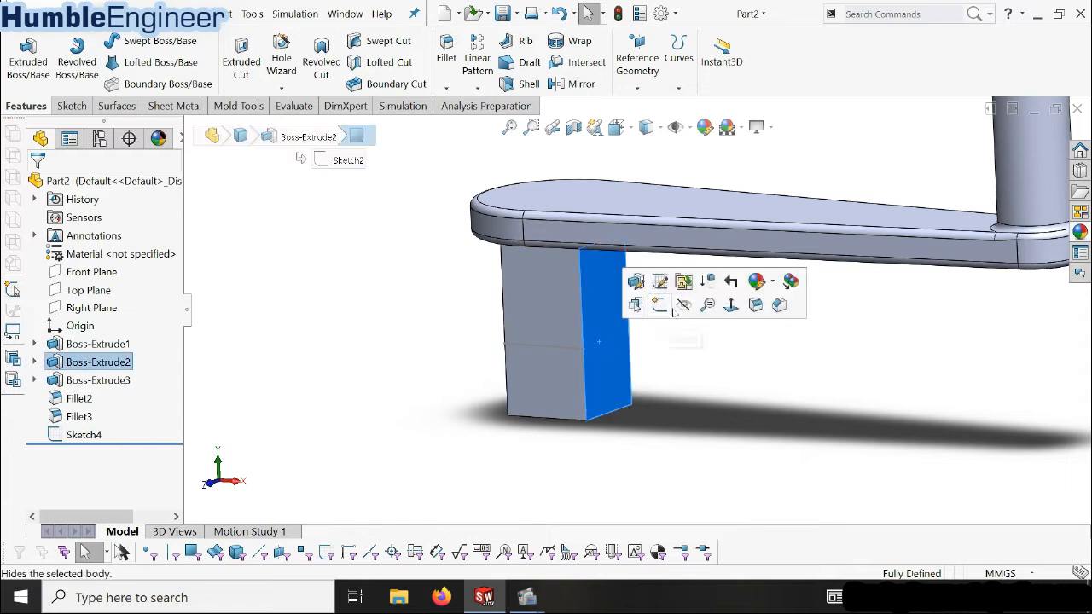
pyautogui.click(663, 311)
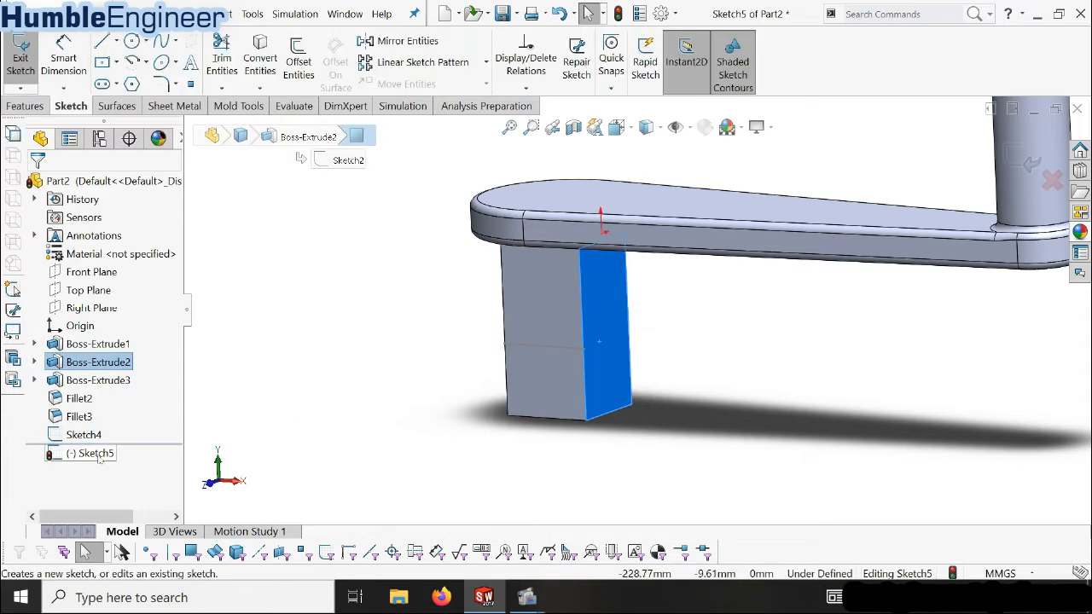
pyautogui.rightClick(103, 453)
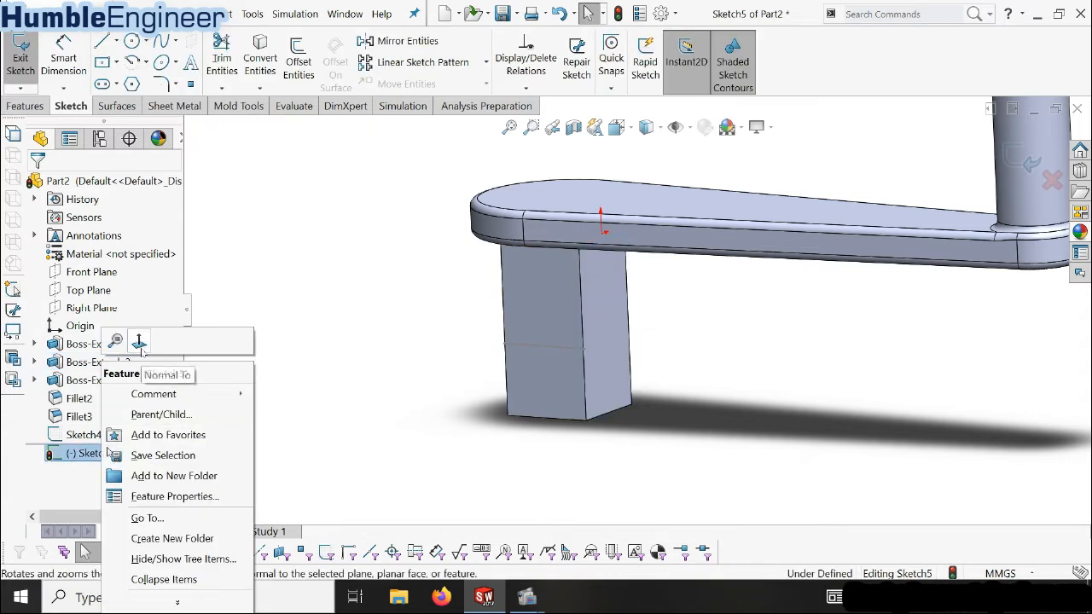
pyautogui.click(105, 271)
pyautogui.press('l')
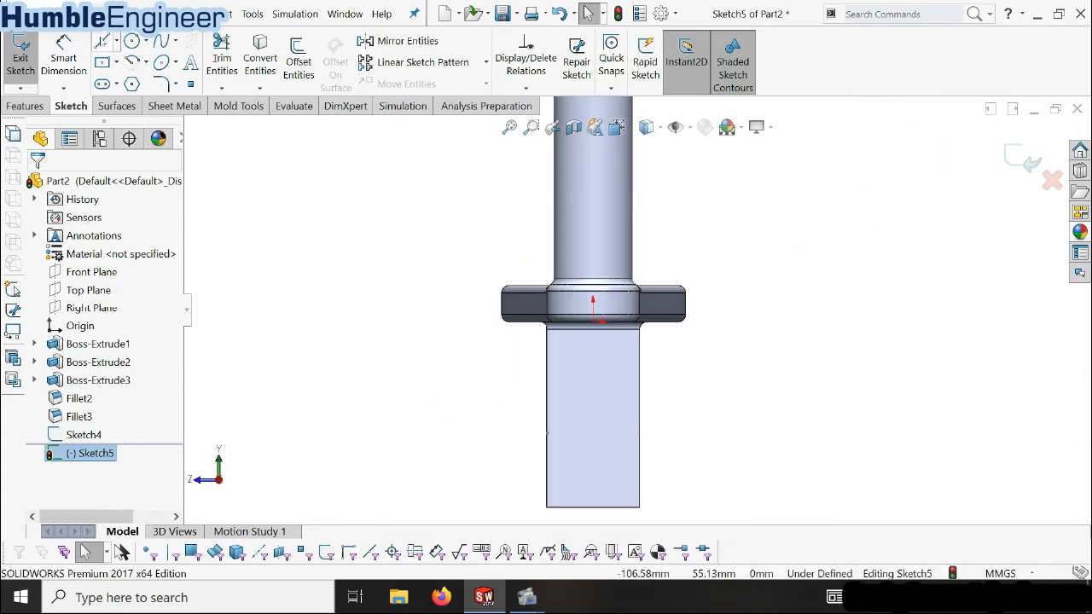
pyautogui.click(548, 434)
pyautogui.click(640, 433)
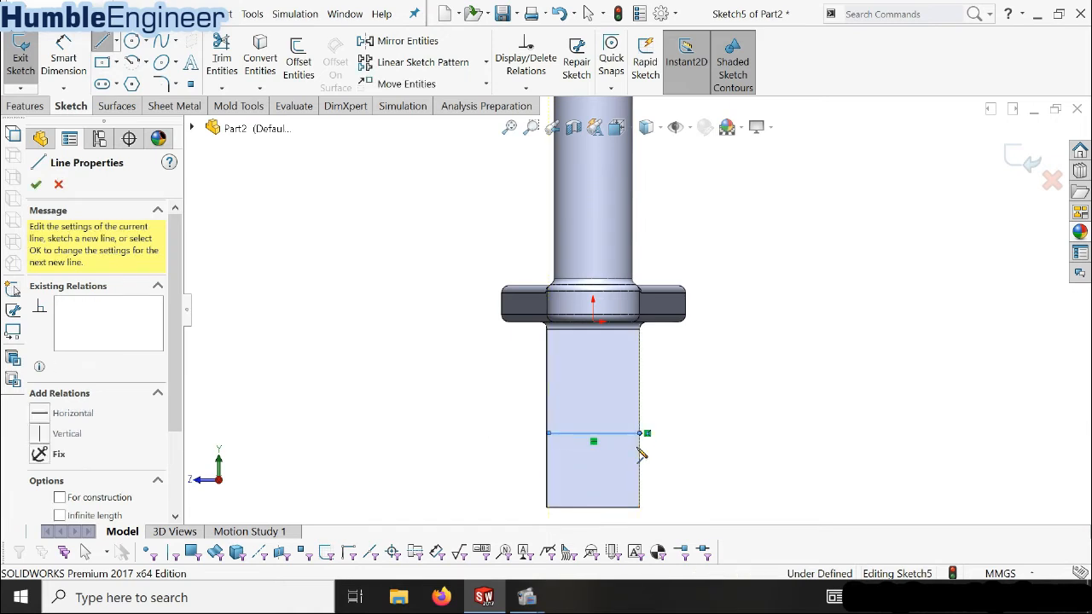
pyautogui.scroll(-2, 631, 452)
pyautogui.press('Escape')
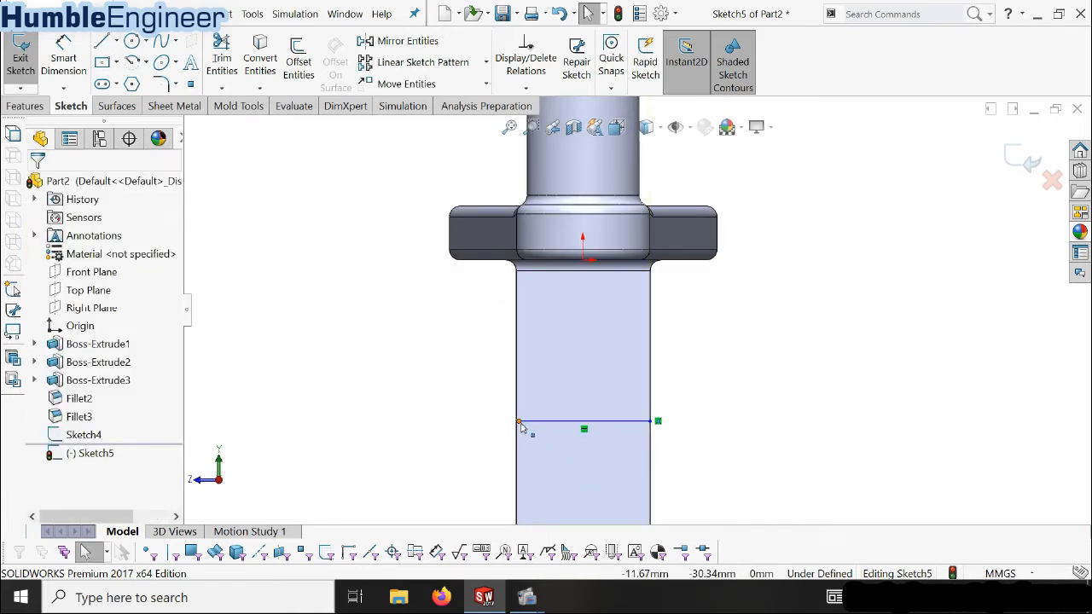
# Make the new line's endpoint at the shared shaft corner coincident with the end of the first face's line
pyautogui.click(520, 424)
pyautogui.moveTo(507, 432); pyautogui.dragTo(539, 445, button='middle')
pyautogui.scroll(-4, 544, 439)
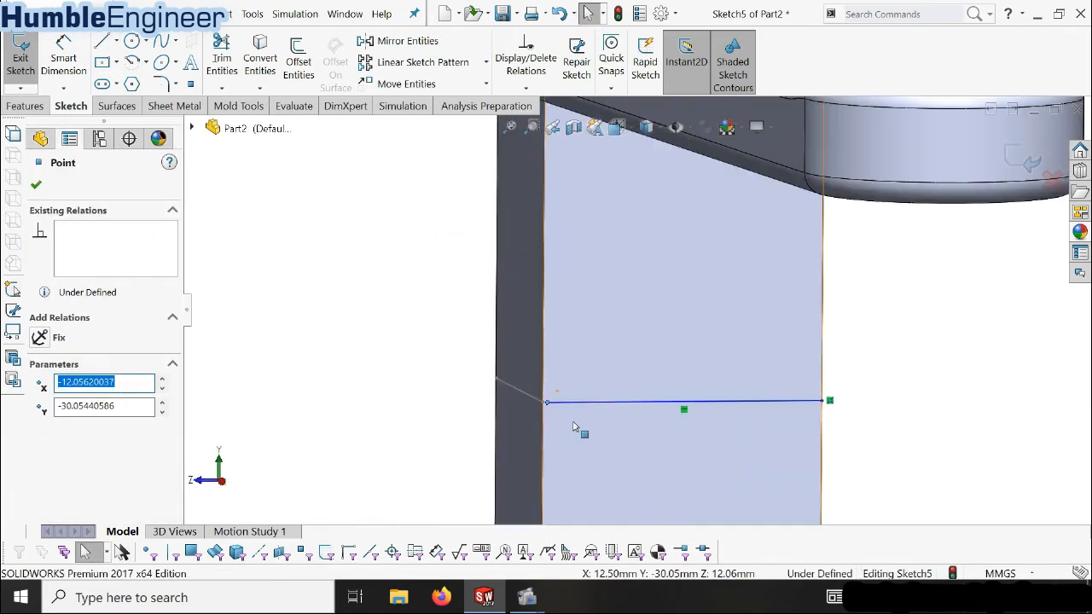
pyautogui.scroll(-3, 574, 426)
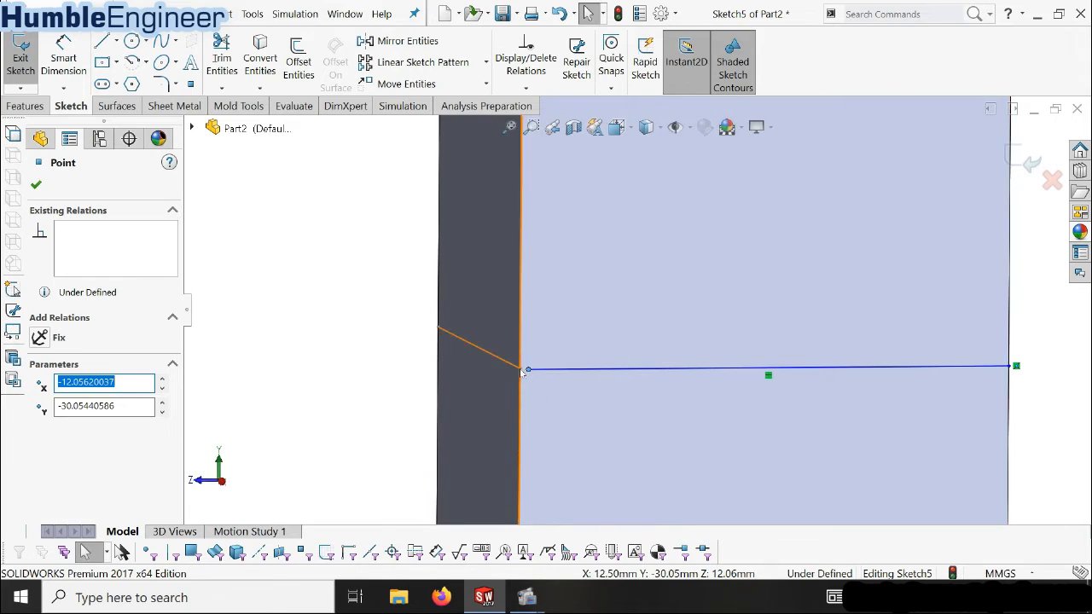
pyautogui.click(522, 372)
pyautogui.keyDown('ctrl'); pyautogui.click(522, 372); pyautogui.keyUp('ctrl')
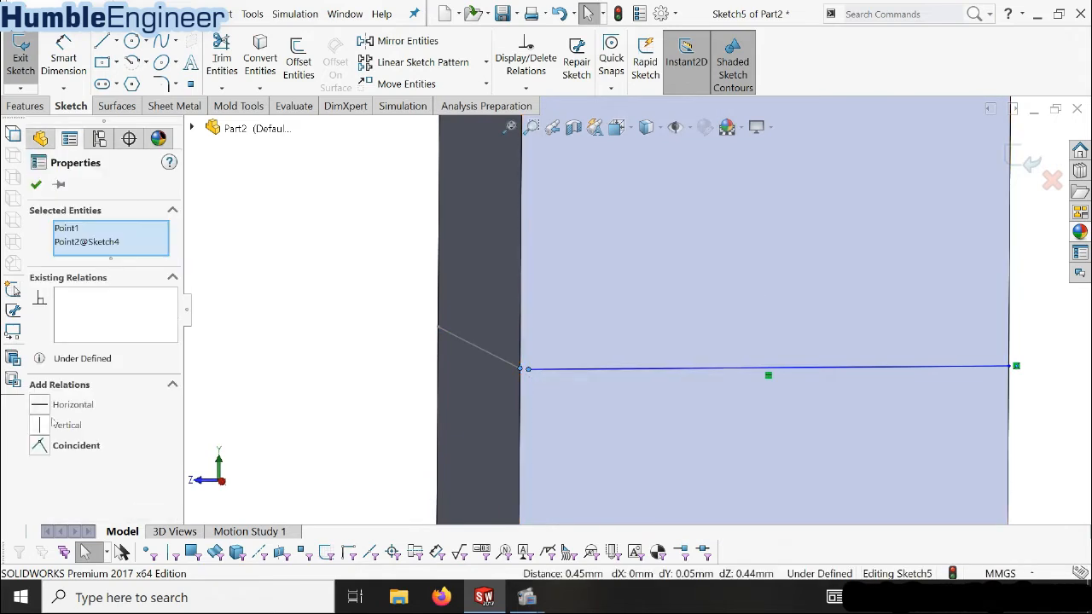
pyautogui.click(39, 445)
pyautogui.scroll(3, 923, 380)
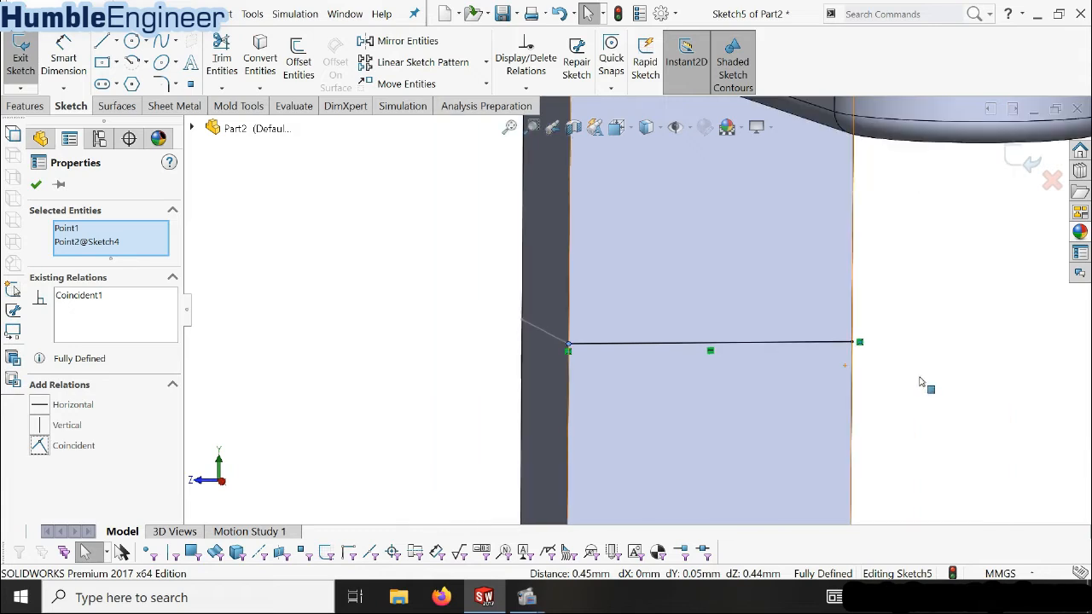
# Finish the sketch of the line on the shaft face toward the handle
pyautogui.click(929, 374)
pyautogui.scroll(4, 937, 365)
pyautogui.click(1030, 160)
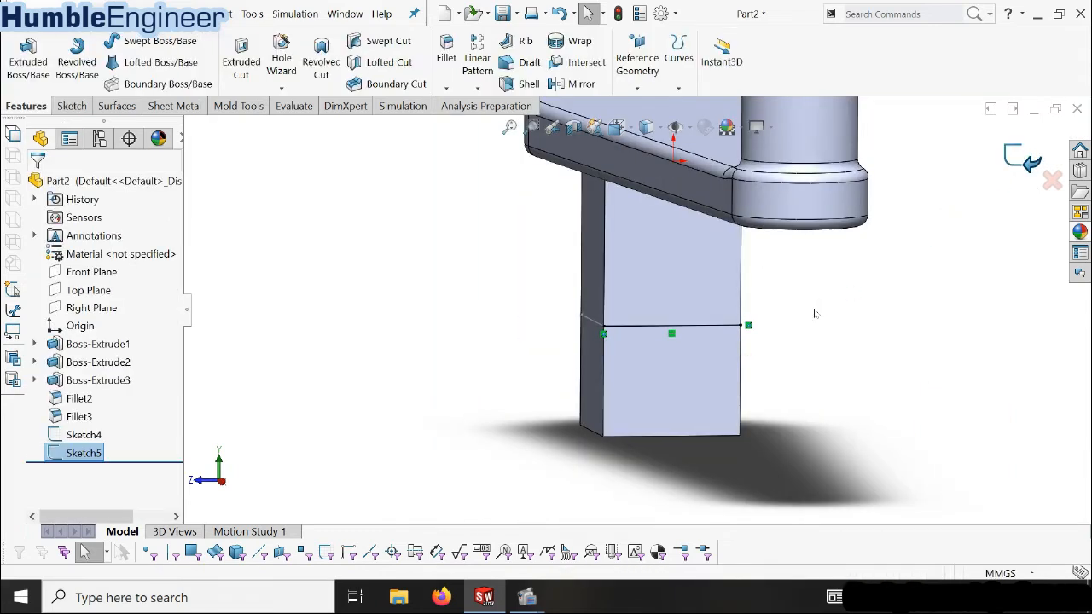
# Start a sketch on the shaft's back face, convert the front face's line into it, and finish the sketch
pyautogui.moveTo(731, 360)
pyautogui.mouseDown(button='middle')
pyautogui.moveTo(689, 353)
pyautogui.moveTo(735, 345)
pyautogui.mouseUp(button='middle')
pyautogui.click(750, 321)
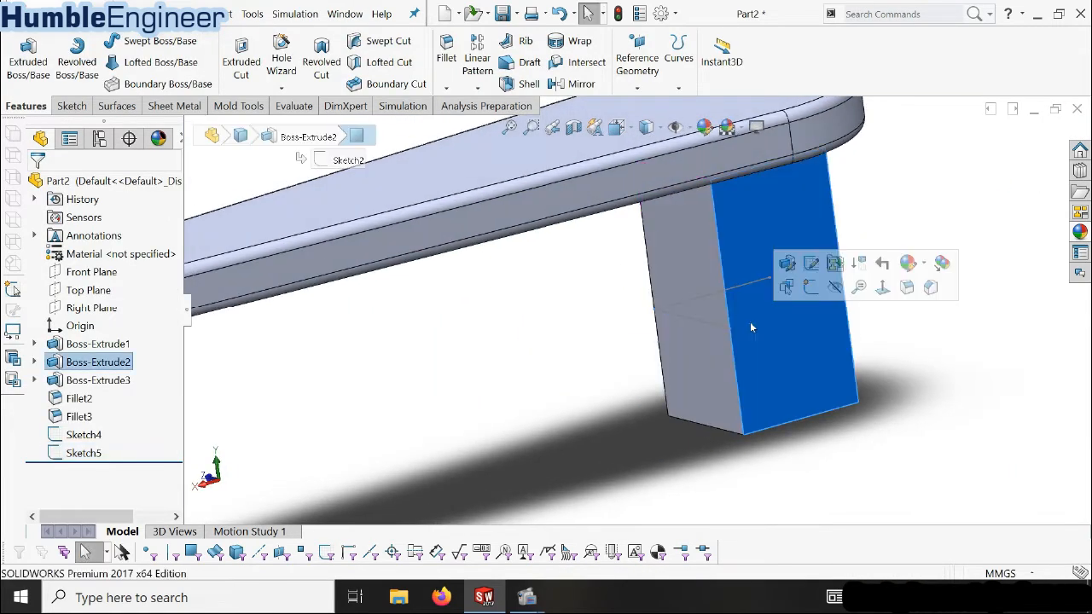
pyautogui.click(805, 287)
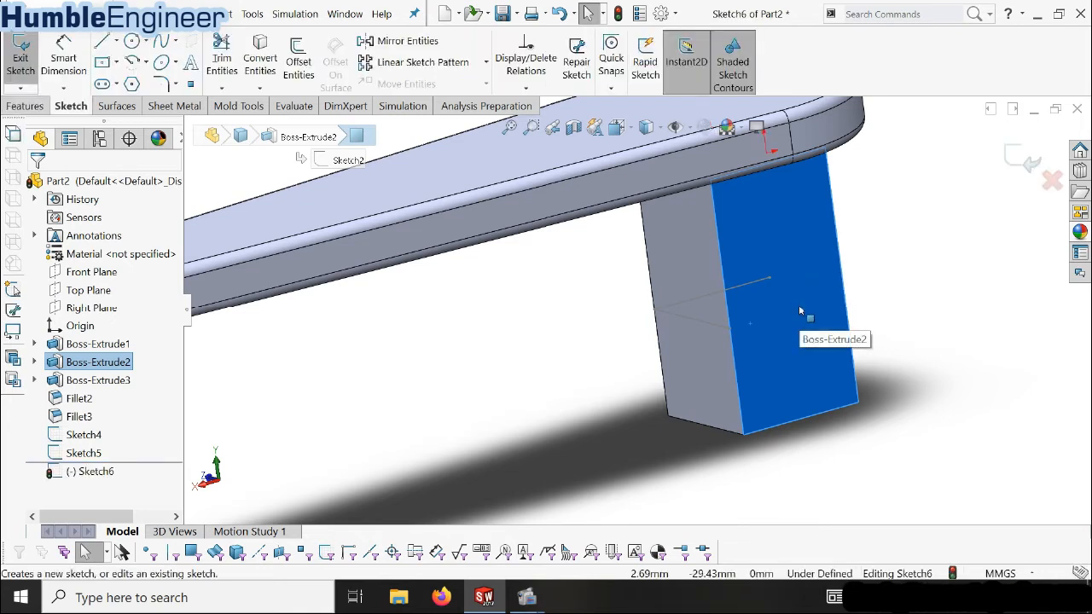
pyautogui.click(260, 60)
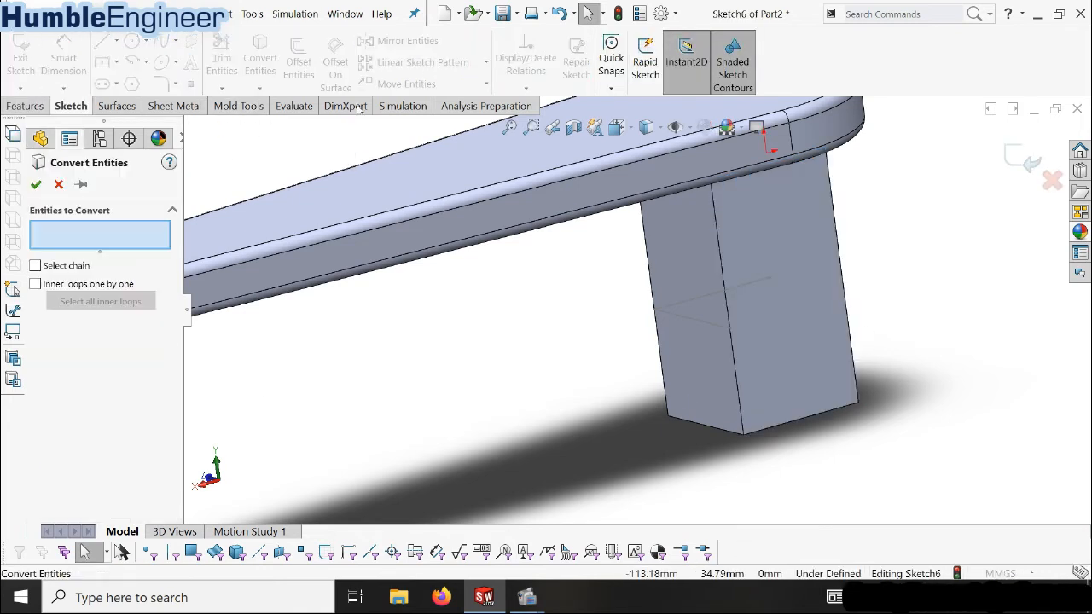
pyautogui.click(750, 287)
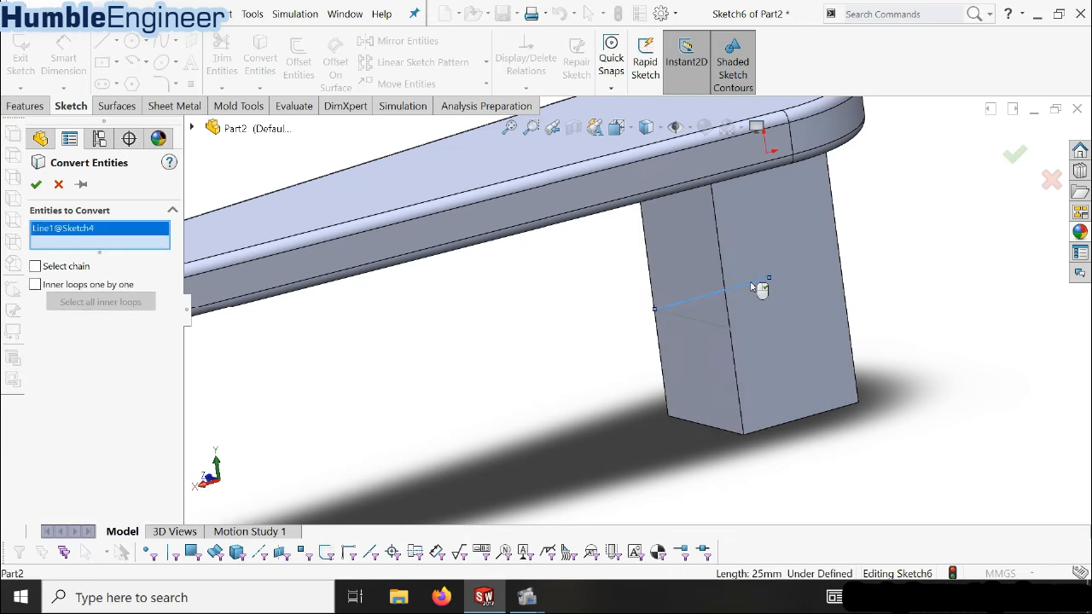
pyautogui.click(35, 185)
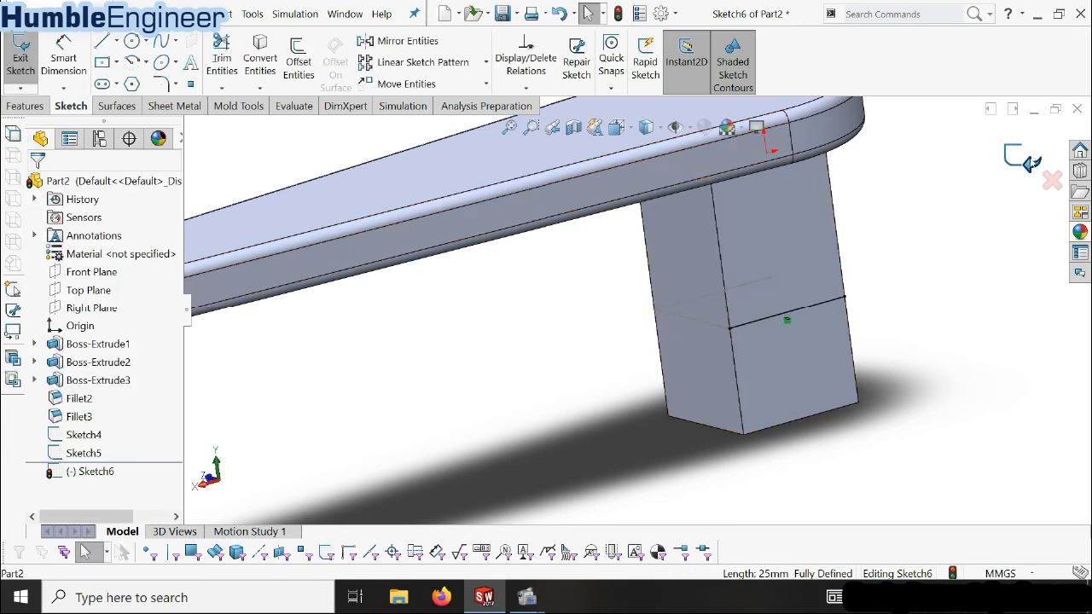
pyautogui.click(1030, 162)
# Start a sketch on the shaft face away from the handle and convert the face's outline into it
pyautogui.moveTo(839, 297)
pyautogui.mouseDown(button='middle')
pyautogui.moveTo(820, 312)
pyautogui.moveTo(874, 299)
pyautogui.mouseUp(button='middle')
pyautogui.click(872, 296)
pyautogui.click(932, 260)
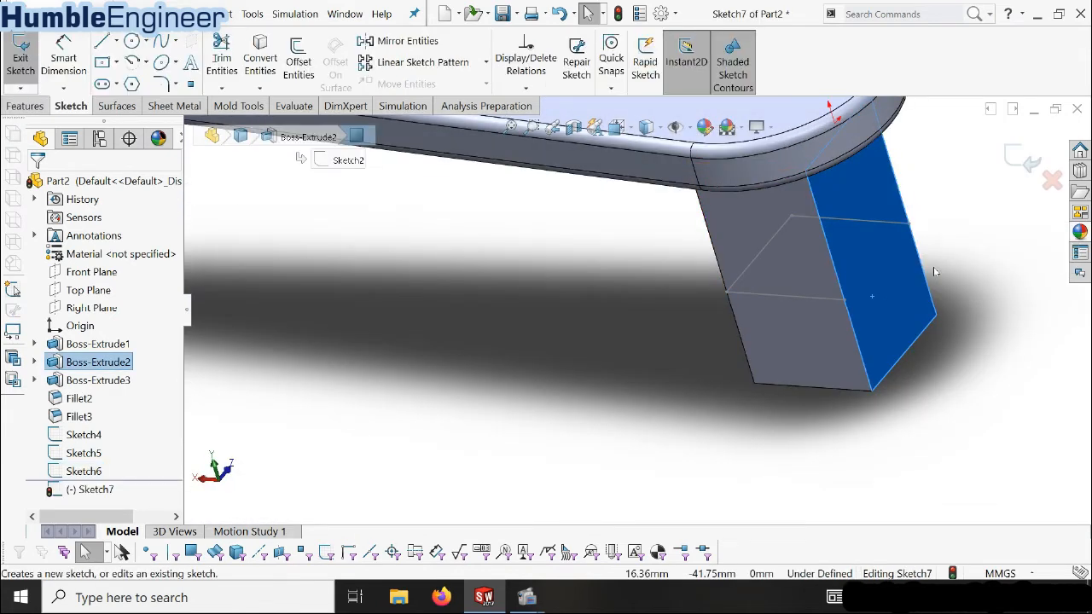
pyautogui.click(768, 252)
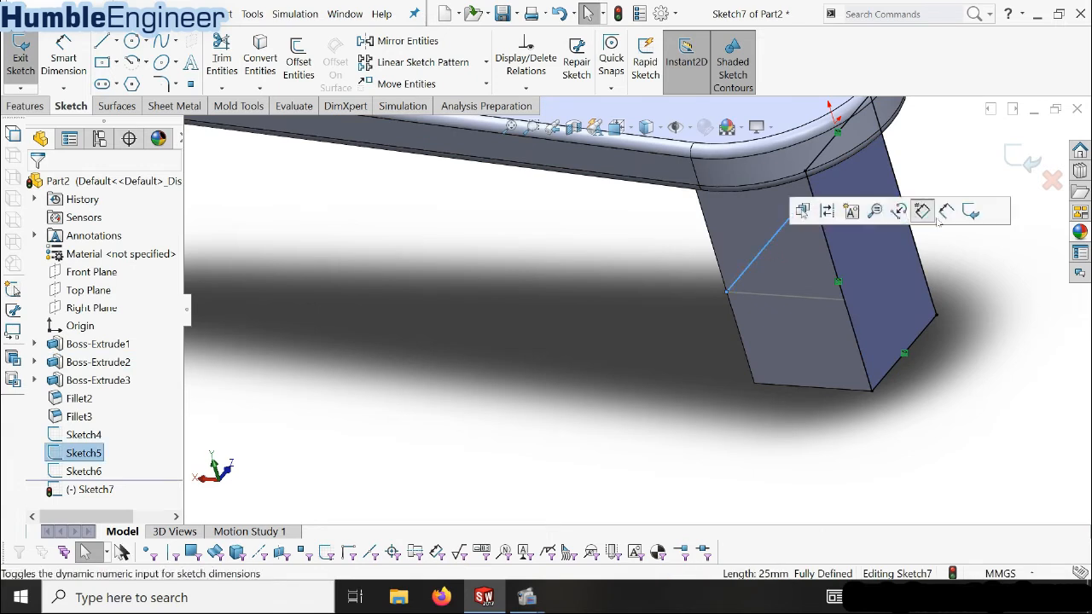
pyautogui.click(946, 265)
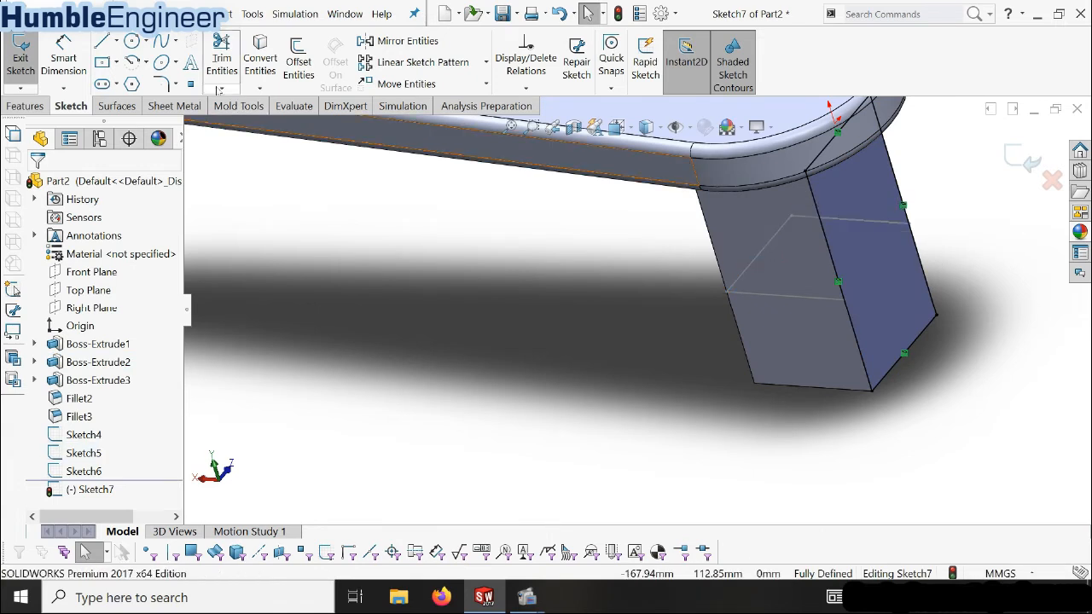
# Convert the line from the handle-side face into the current sketch and finish the sketch
pyautogui.click(261, 57)
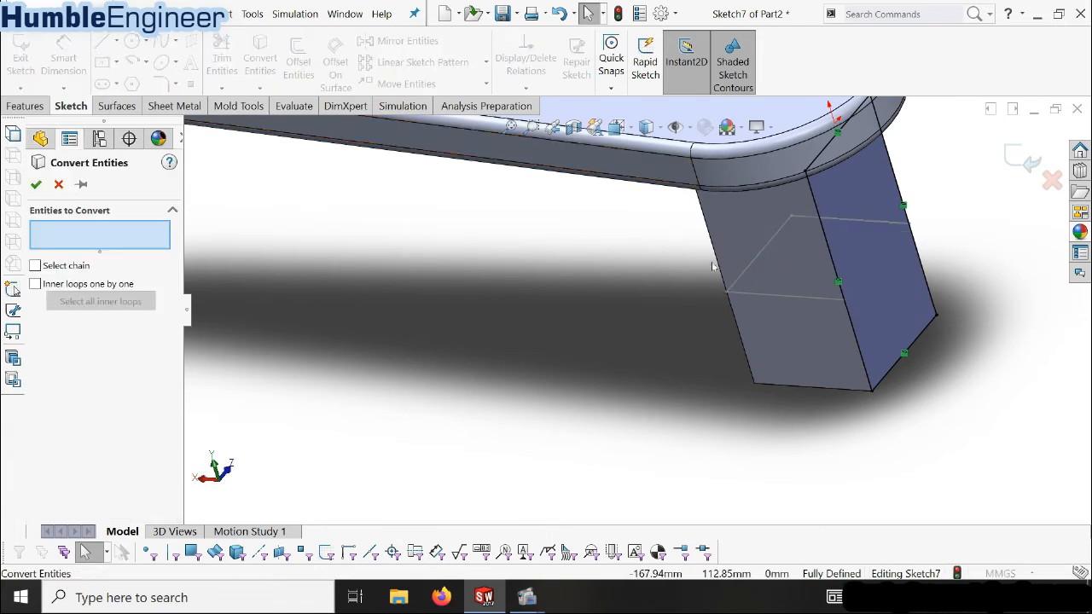
pyautogui.click(757, 256)
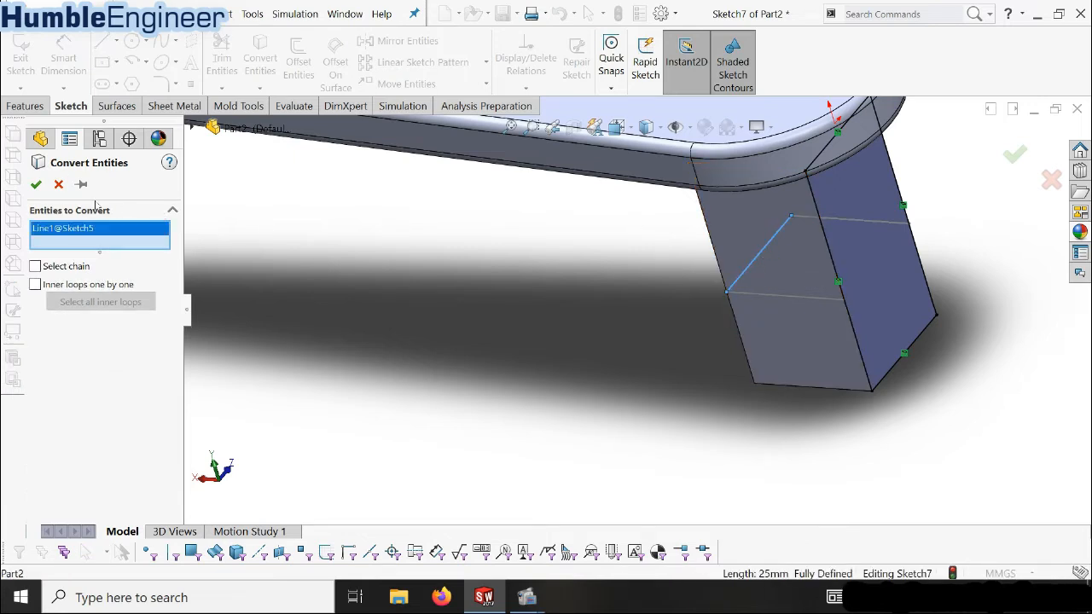
pyautogui.click(36, 184)
pyautogui.click(1008, 166)
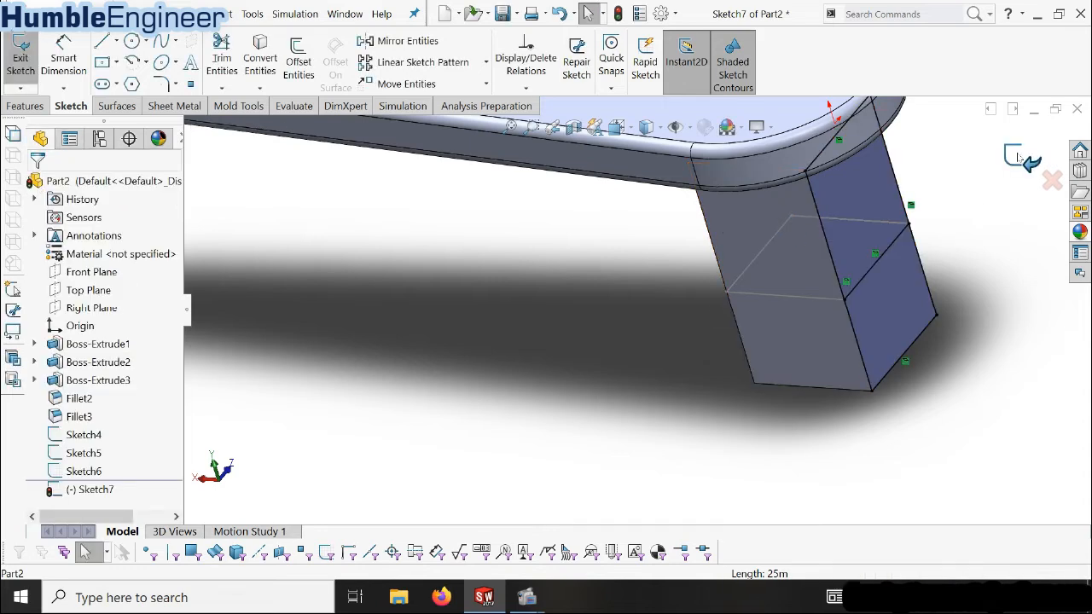
# Split the shaft's front face along its sketched line with a projection Split Line
pyautogui.scroll(2, 960, 295)
pyautogui.click(848, 316)
pyautogui.moveTo(807, 372)
pyautogui.mouseDown(button='middle')
pyautogui.moveTo(833, 321)
pyautogui.moveTo(891, 280)
pyautogui.mouseUp(button='middle')
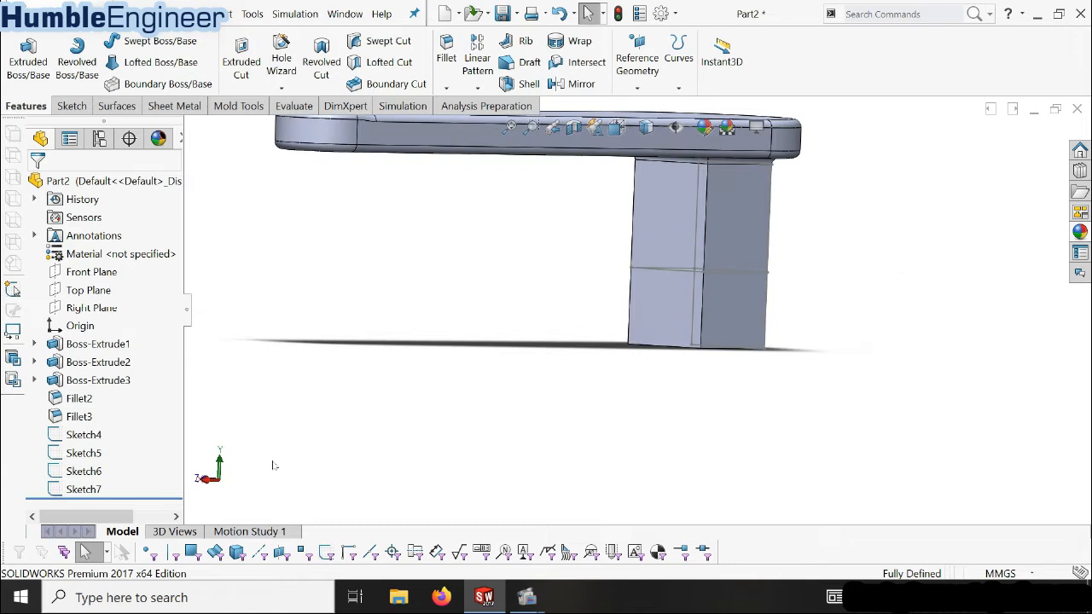
pyautogui.moveTo(754, 275); pyautogui.dragTo(789, 260, button='middle')
pyautogui.click(678, 85)
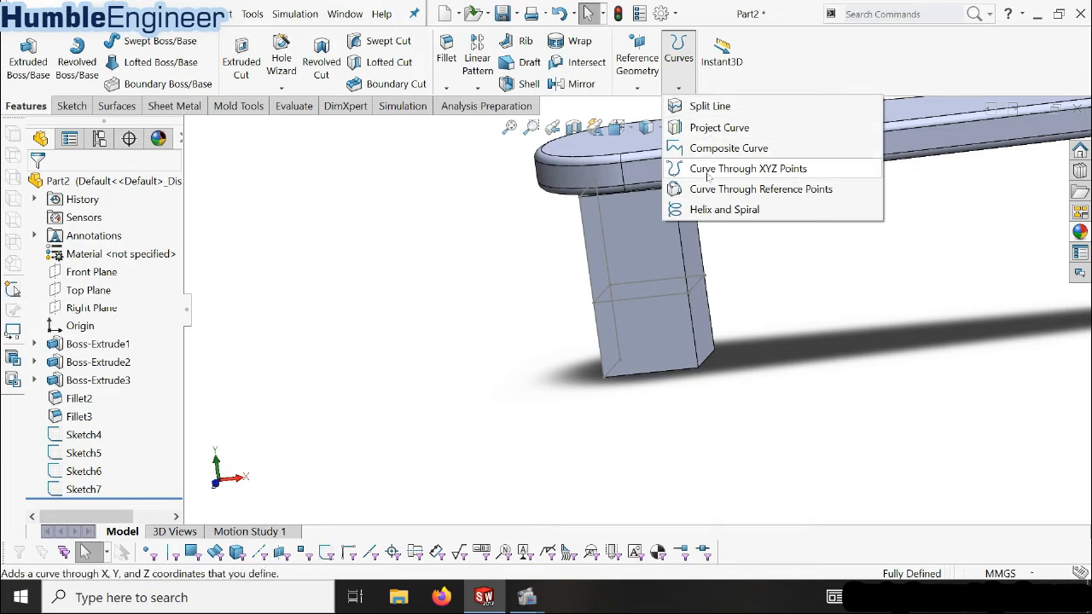
pyautogui.click(713, 107)
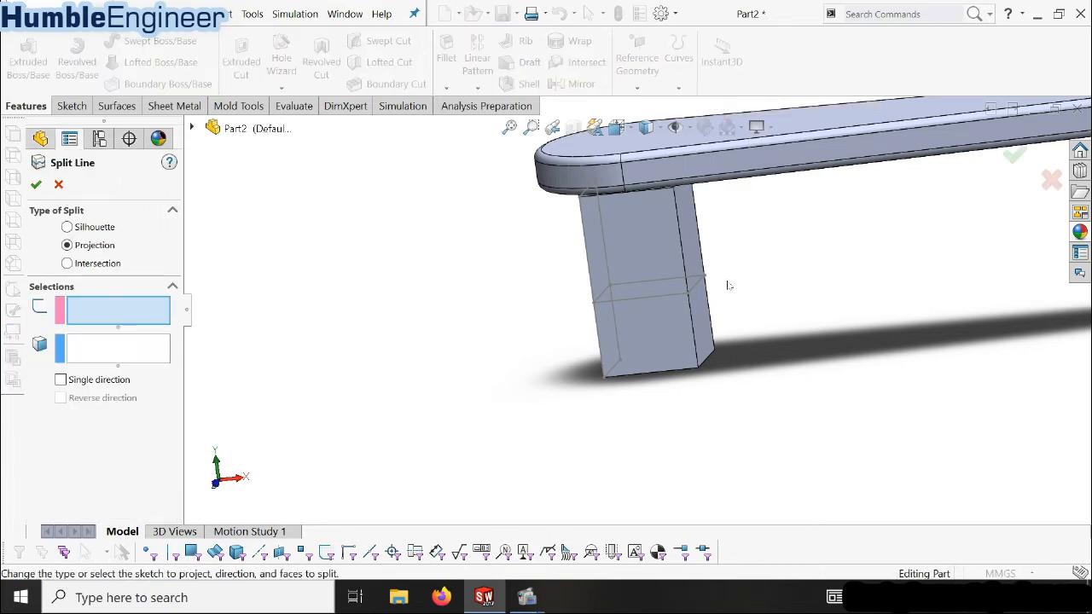
pyautogui.click(83, 232)
pyautogui.click(88, 245)
pyautogui.click(636, 305)
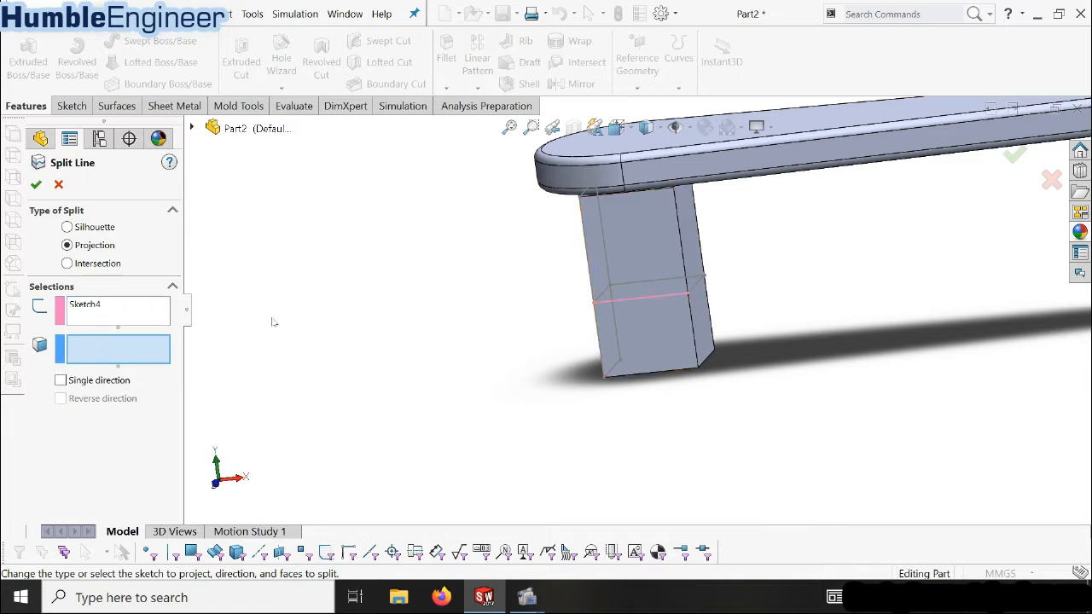
pyautogui.click(663, 270)
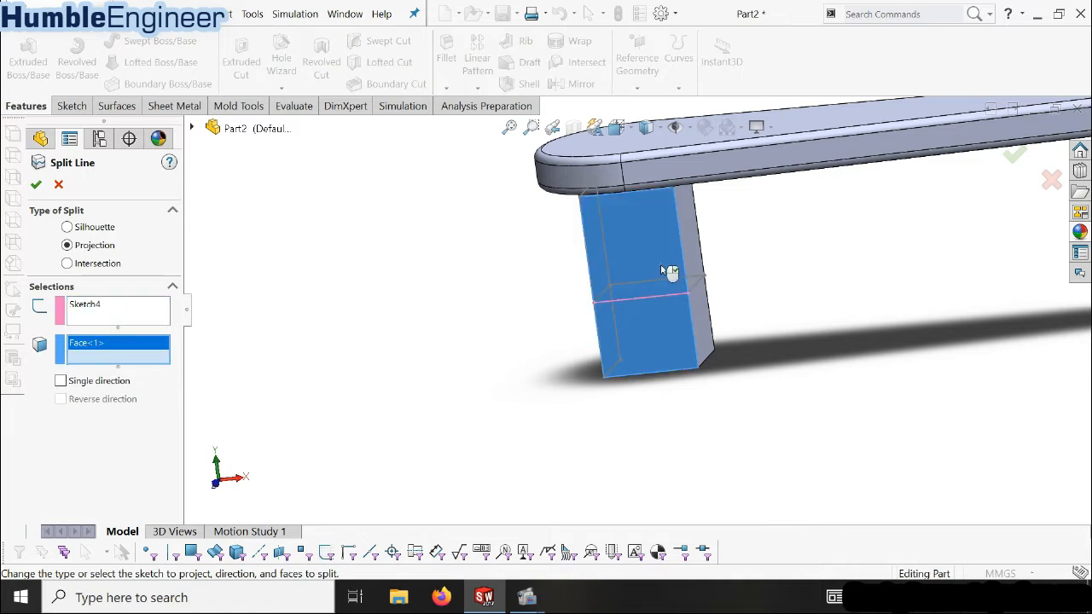
pyautogui.click(36, 185)
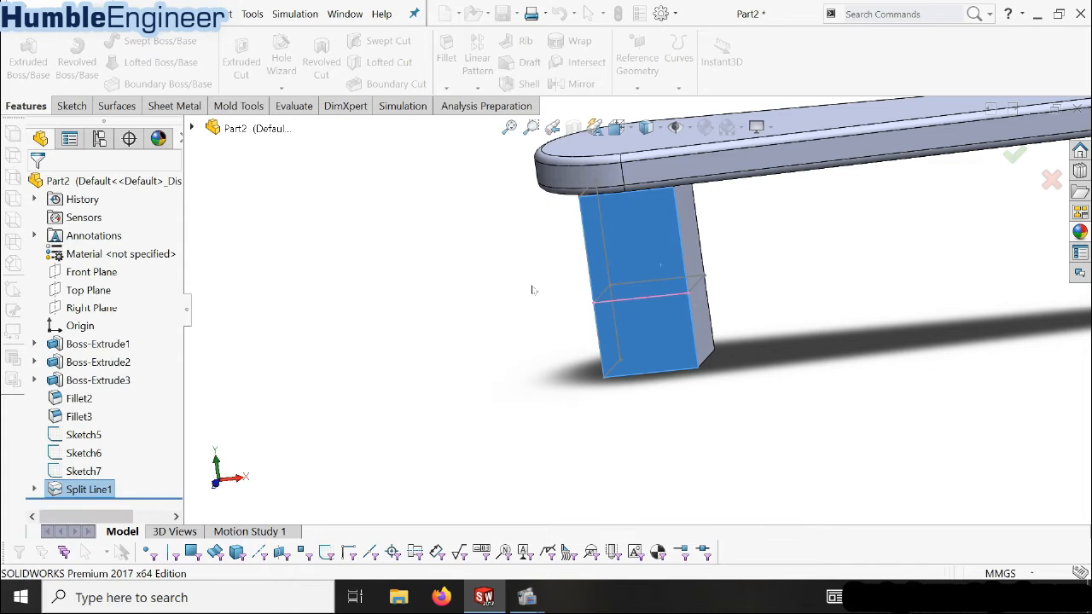
# Check the split of the shaft's front face by selecting its portions above and below the line in turn
pyautogui.click(667, 319)
pyautogui.click(660, 271)
pyautogui.click(670, 305)
pyautogui.click(655, 264)
pyautogui.scroll(-3, 669, 310)
pyautogui.click(668, 316)
pyautogui.click(652, 262)
pyautogui.click(656, 322)
pyautogui.click(639, 263)
pyautogui.scroll(2, 646, 317)
pyautogui.scroll(2, 646, 319)
pyautogui.click(729, 309)
# Split the shaft face toward the handle along its sketched line with a projection Split Line
pyautogui.moveTo(655, 314); pyautogui.dragTo(616, 341, button='middle')
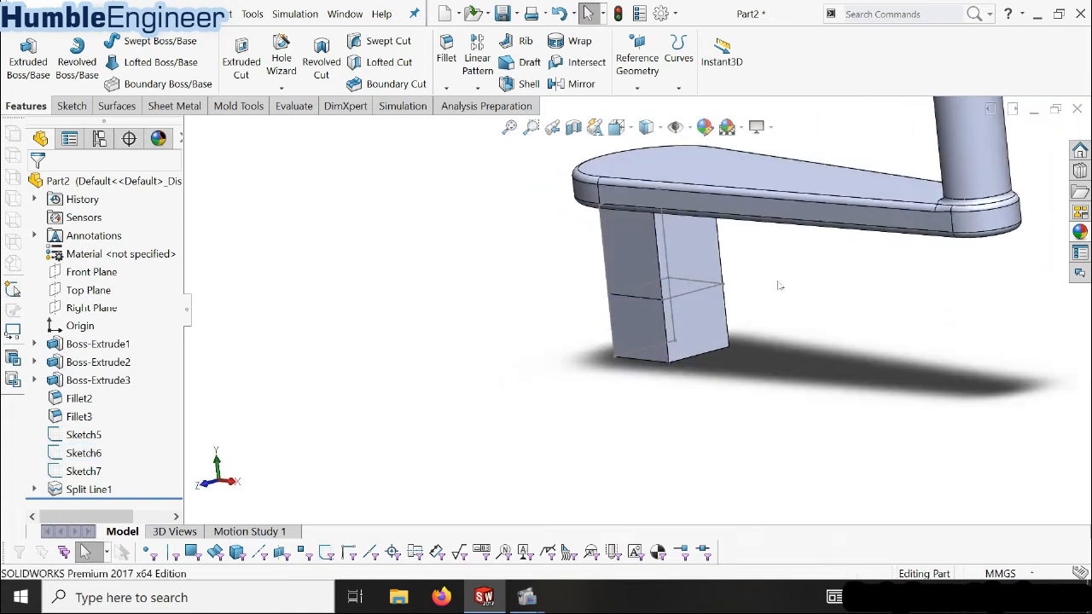
pyautogui.click(680, 88)
pyautogui.click(708, 103)
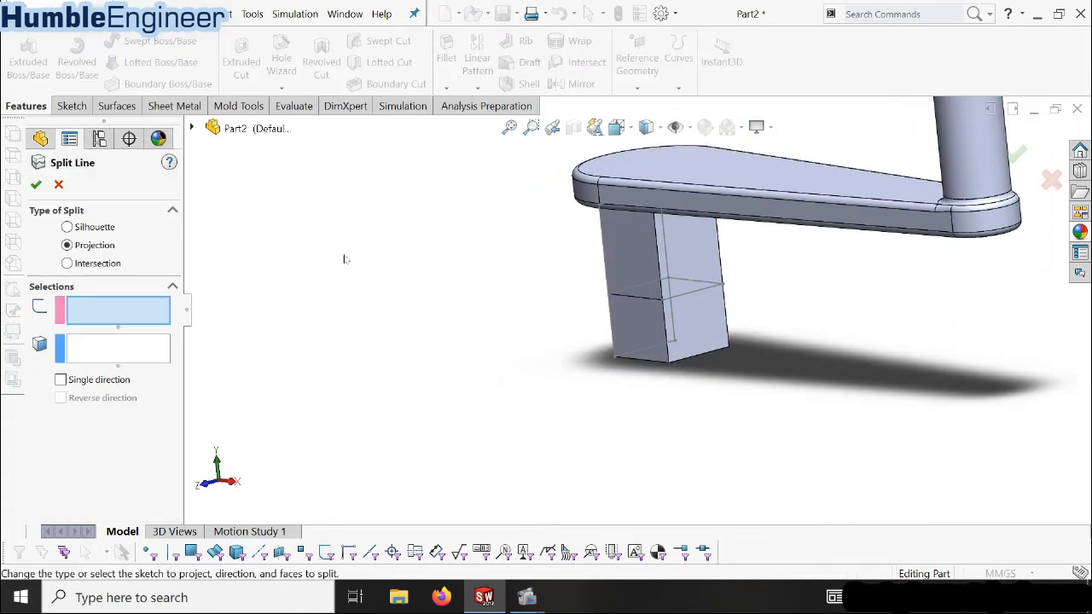
pyautogui.click(677, 303)
pyautogui.click(686, 317)
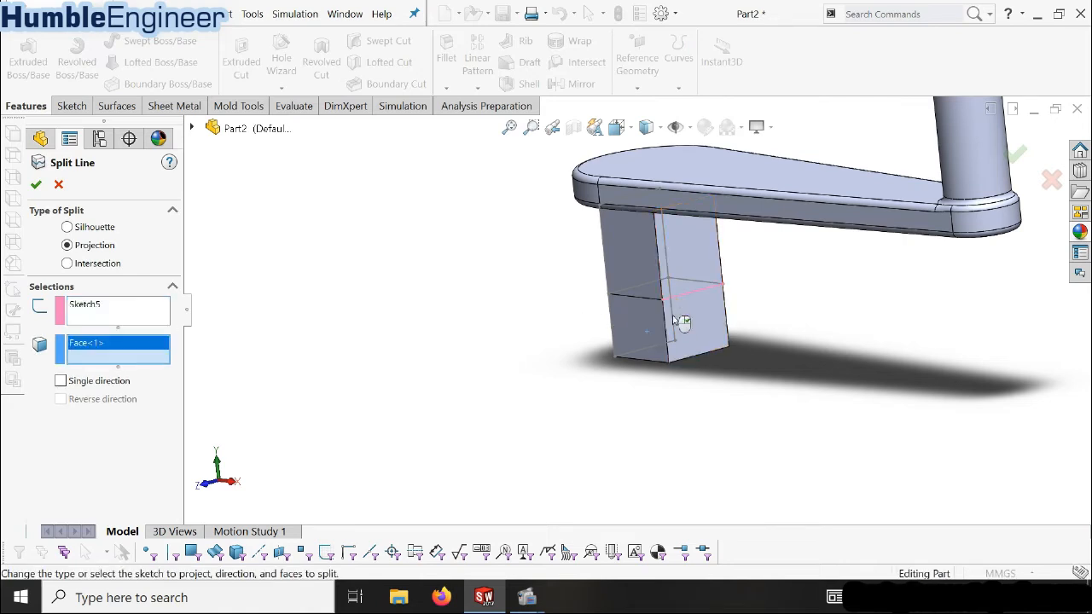
pyautogui.click(36, 185)
# Split the shaft's back face along its converted line with a projection Split Line
pyautogui.moveTo(740, 292); pyautogui.dragTo(609, 349, button='middle')
pyautogui.scroll(-2, 909, 283)
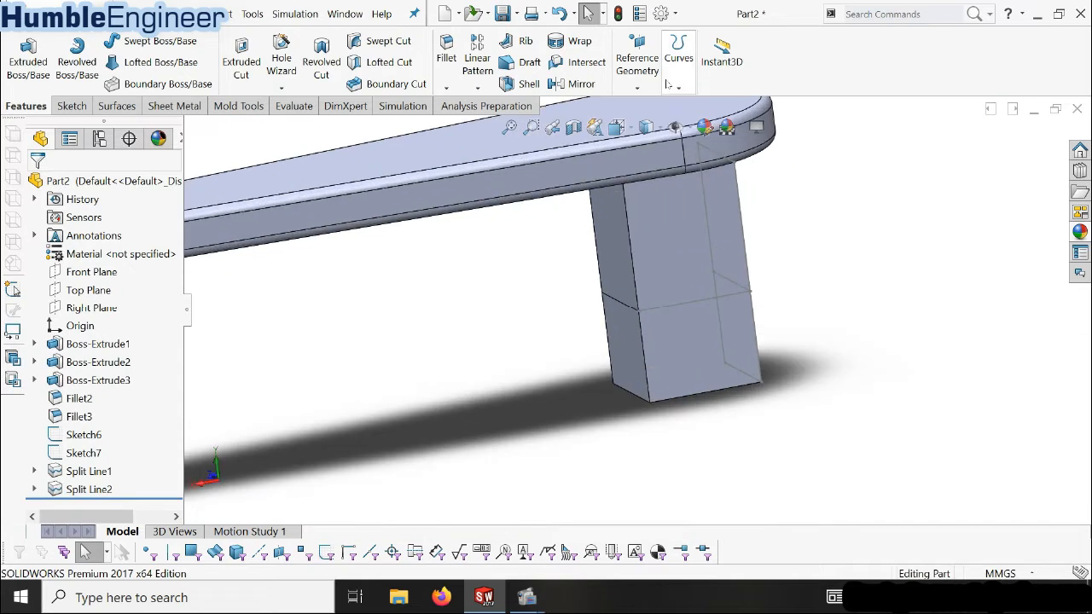
pyautogui.click(679, 58)
pyautogui.click(708, 105)
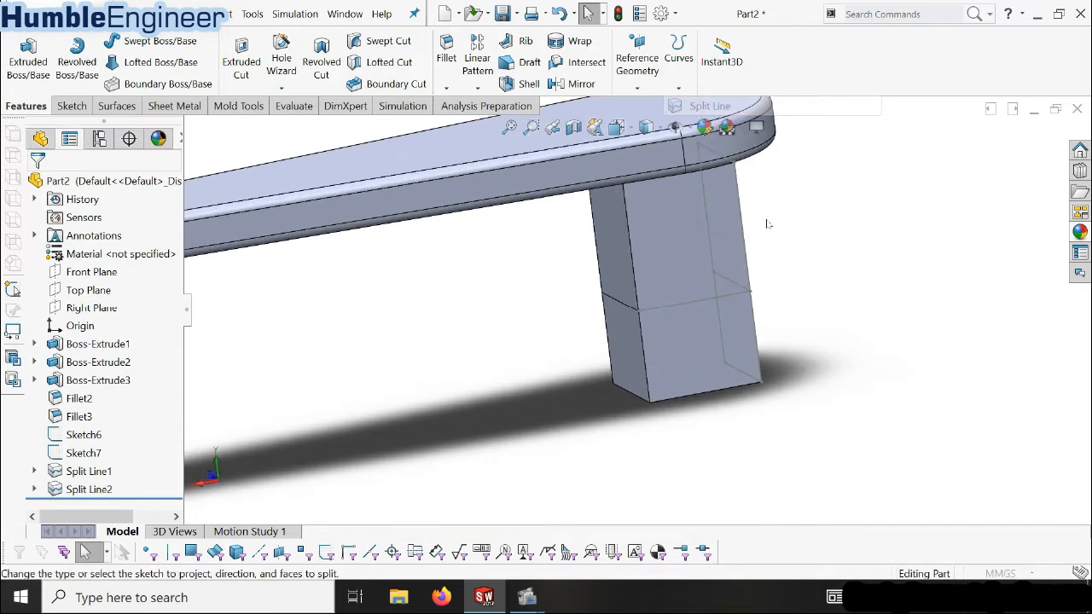
pyautogui.click(703, 306)
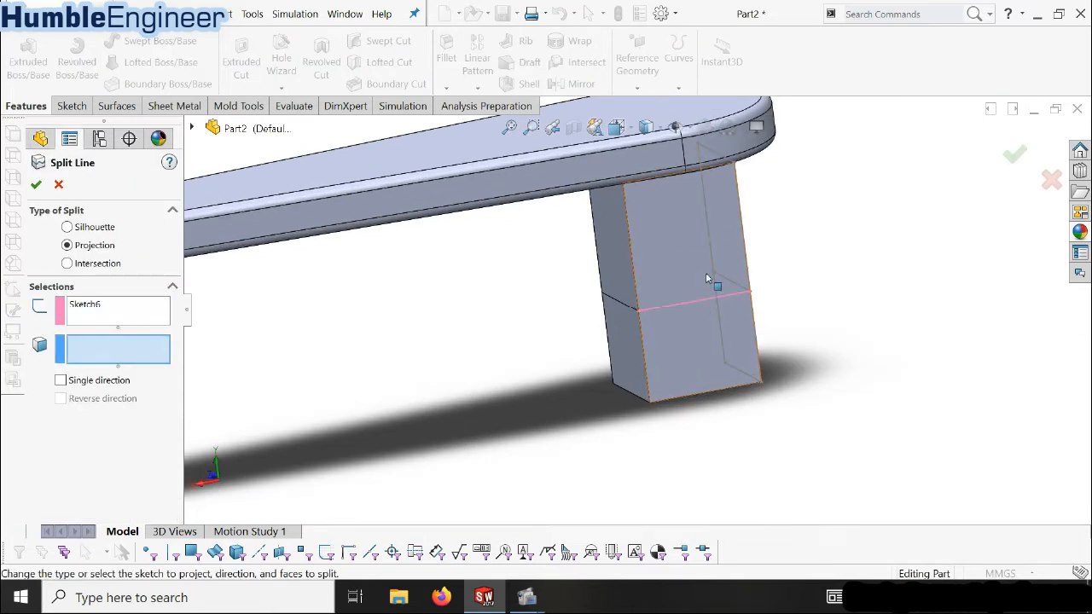
pyautogui.click(713, 278)
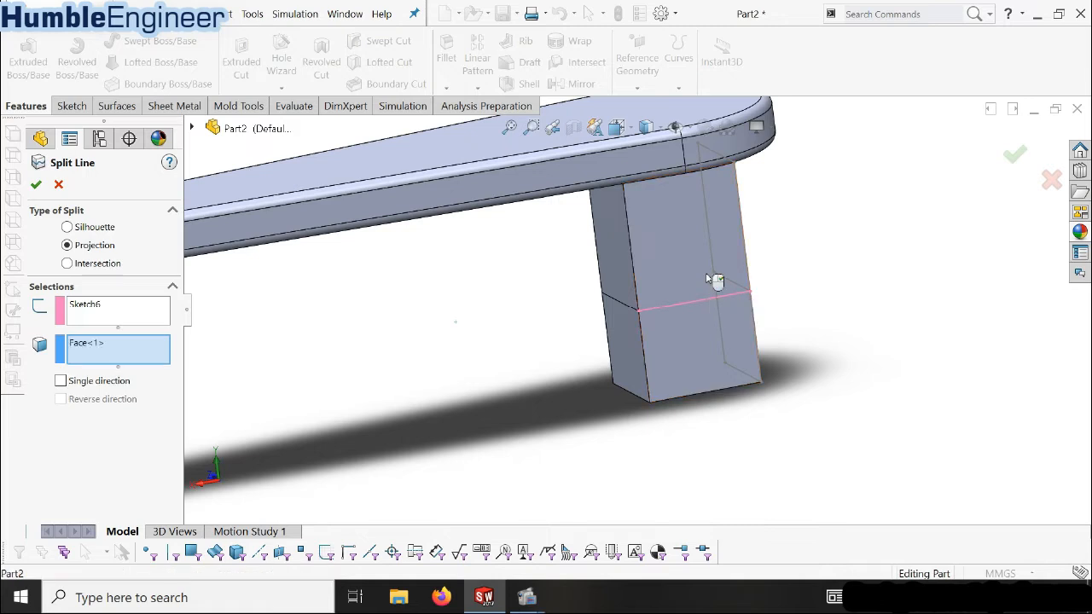
pyautogui.click(36, 184)
# Split the shaft face away from the handle along its converted line with a projection Split Line
pyautogui.moveTo(673, 401); pyautogui.dragTo(770, 295, button='middle')
pyautogui.click(771, 294)
pyautogui.click(678, 51)
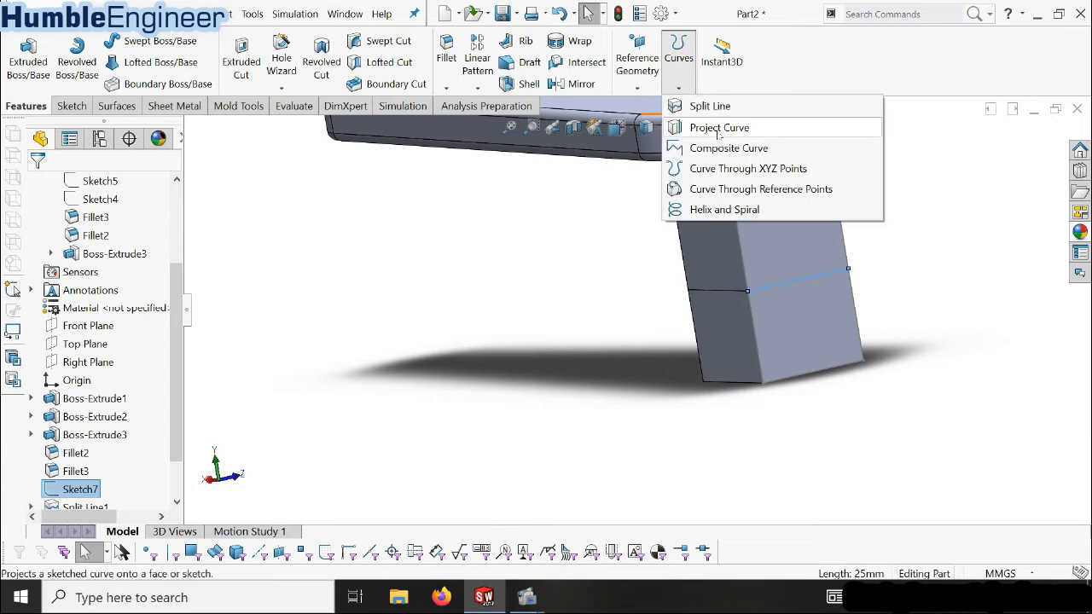
pyautogui.click(708, 173)
pyautogui.click(790, 310)
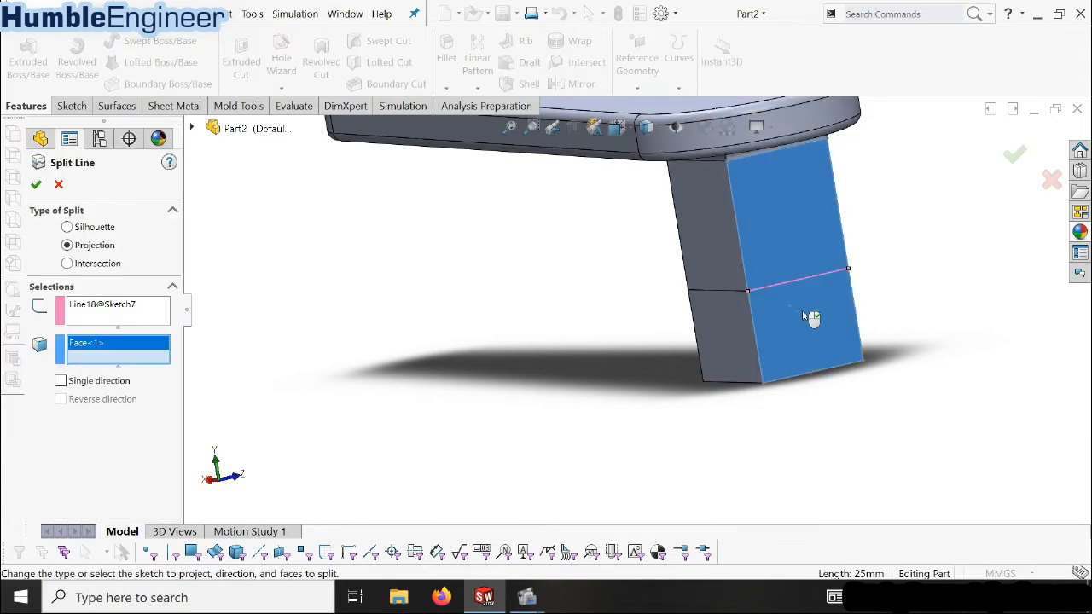
pyautogui.click(35, 185)
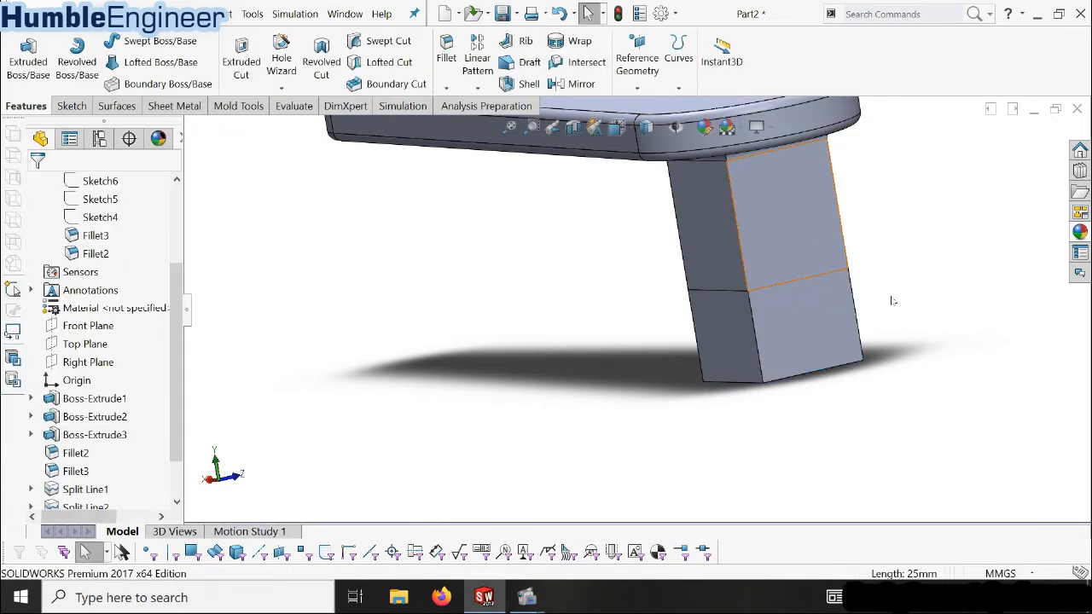
# Inspect the split faces on all four sides of the shaft's lower end and view the whole crank
pyautogui.moveTo(836, 293); pyautogui.dragTo(819, 325, button='middle')
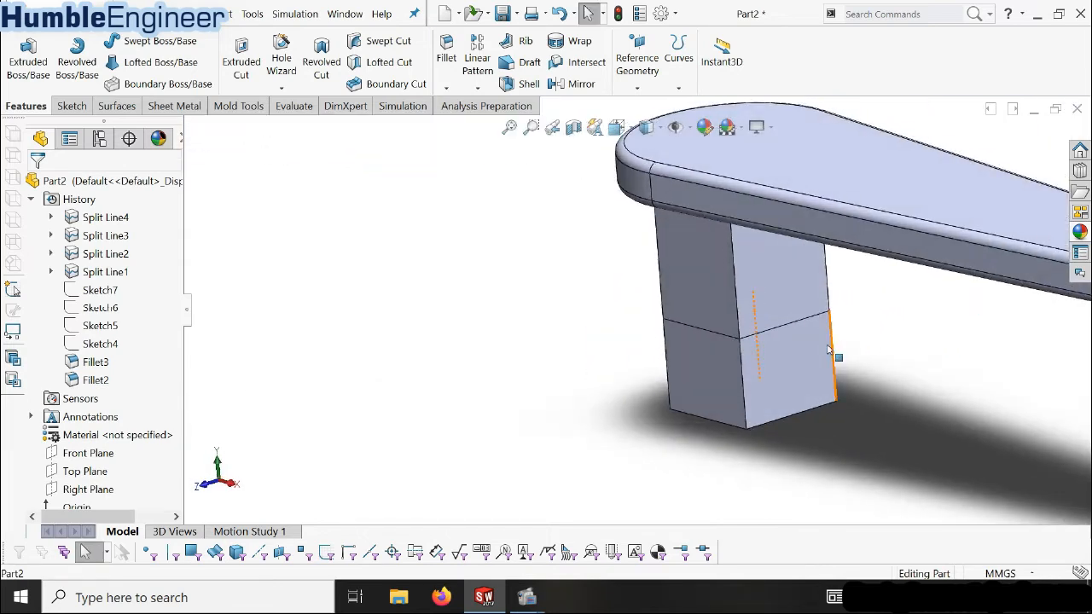
pyautogui.click(813, 347)
pyautogui.click(715, 374)
pyautogui.moveTo(715, 376); pyautogui.dragTo(860, 382, button='middle')
pyautogui.click(647, 366)
pyautogui.moveTo(647, 366); pyautogui.dragTo(702, 423, button='middle')
pyautogui.scroll(1, 701, 423)
pyautogui.click(565, 307)
pyautogui.scroll(2, 617, 343)
pyautogui.moveTo(664, 357); pyautogui.dragTo(558, 295, button='middle')
pyautogui.click(682, 345)
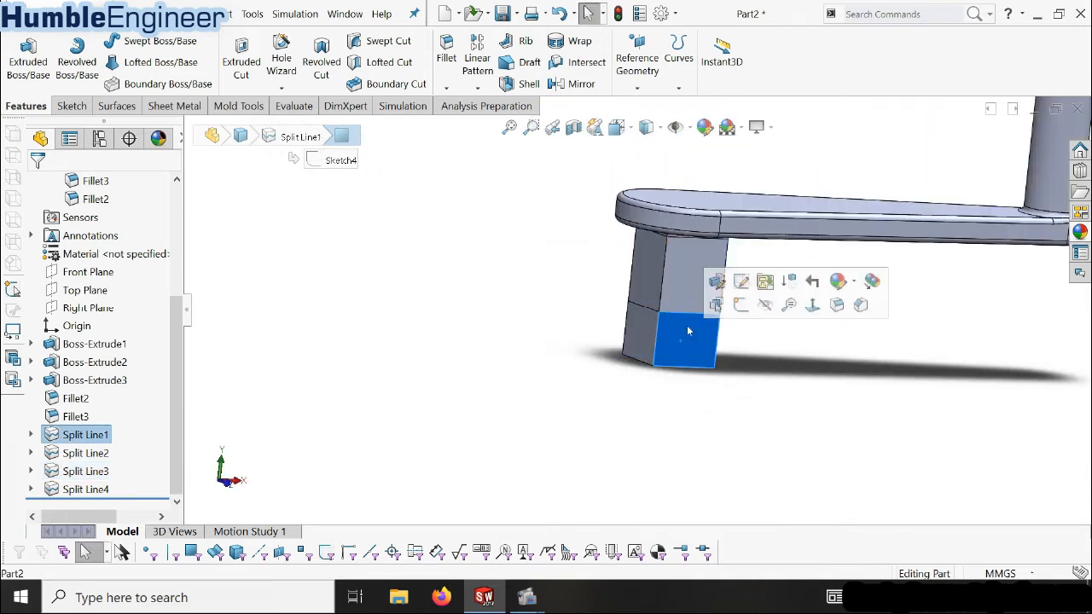
pyautogui.moveTo(682, 345); pyautogui.dragTo(671, 362, button='middle')
pyautogui.click(804, 345)
pyautogui.scroll(4, 804, 345)
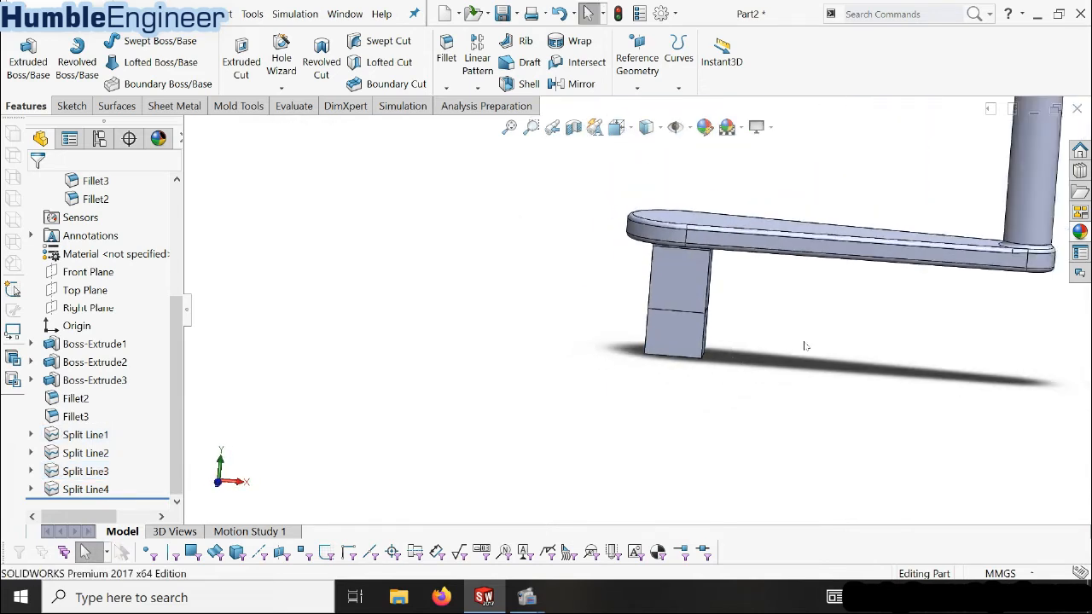
pyautogui.scroll(-2, 777, 221)
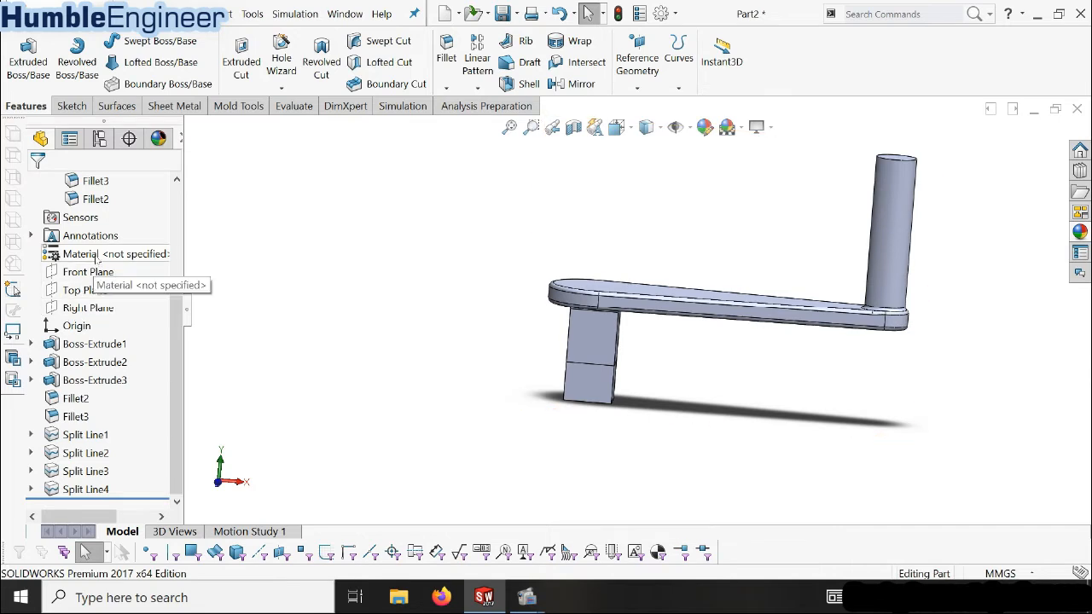
# Assign AISI 347 Annealed Stainless Steel (SS) from the SOLIDWORKS Steel library as the crank's material
pyautogui.scroll(4, 85, 281)
pyautogui.click(29, 199)
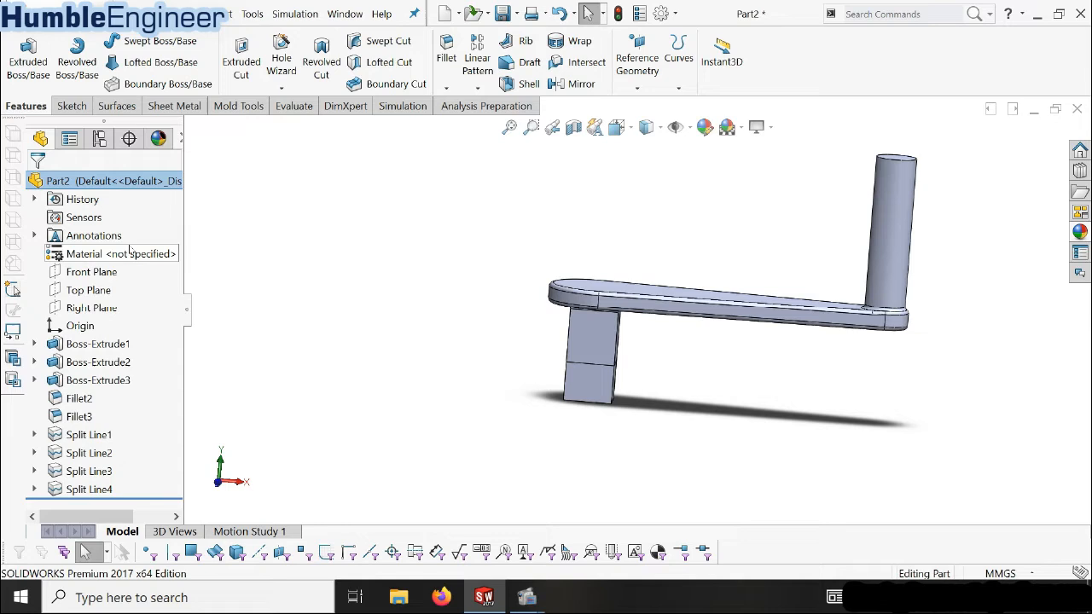
pyautogui.rightClick(106, 254)
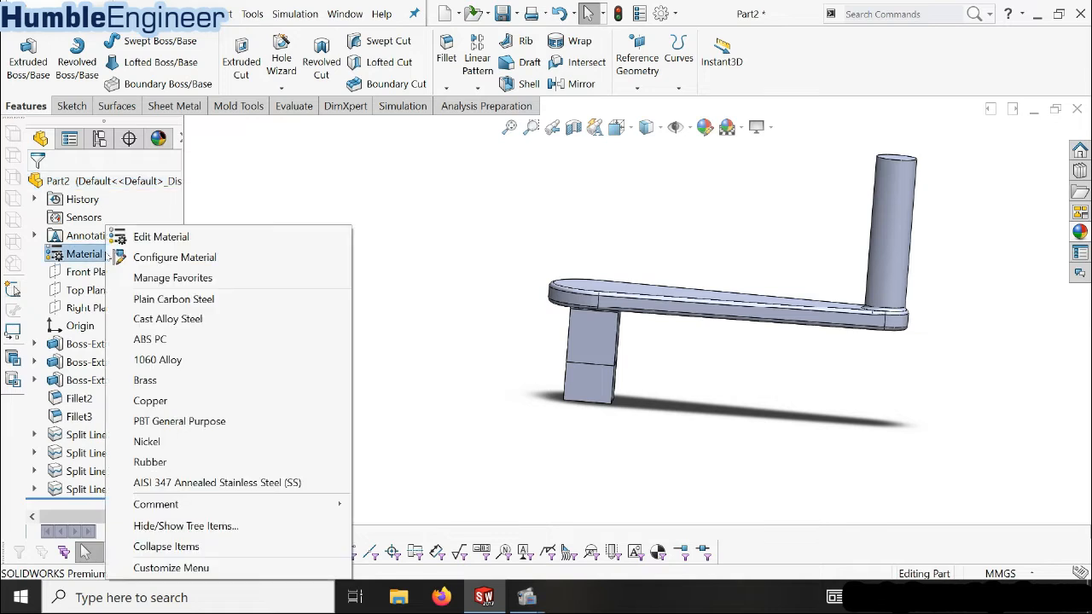
pyautogui.click(191, 242)
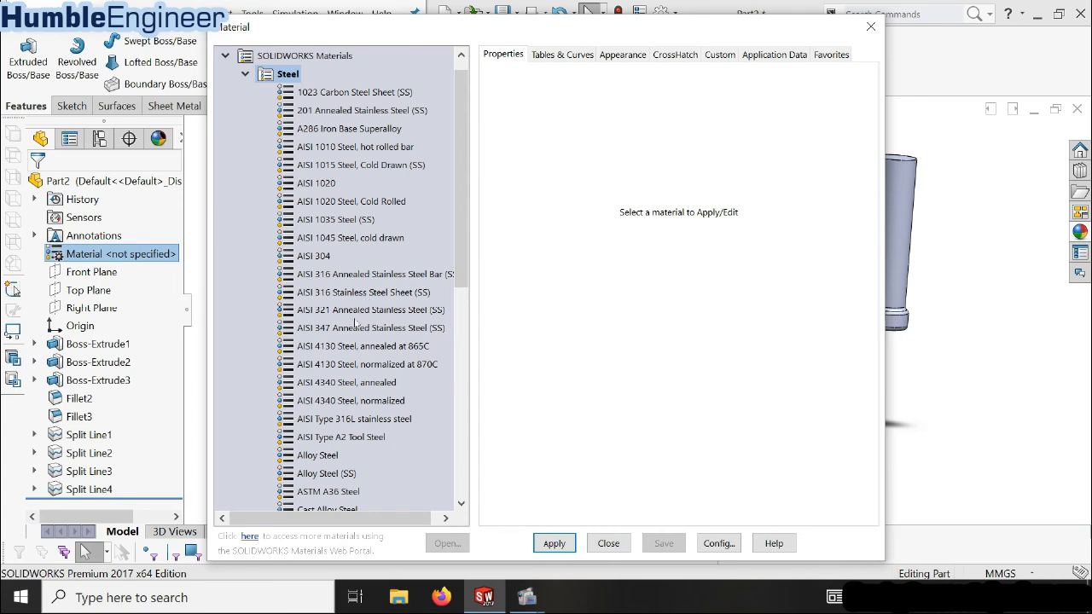
pyautogui.click(355, 328)
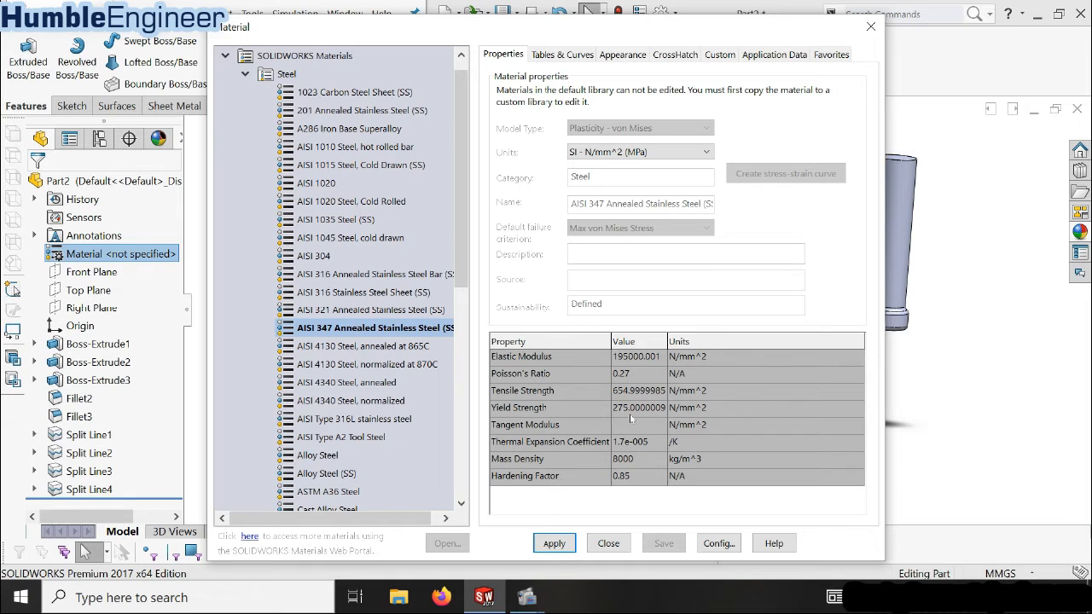
pyautogui.click(556, 544)
pyautogui.click(617, 547)
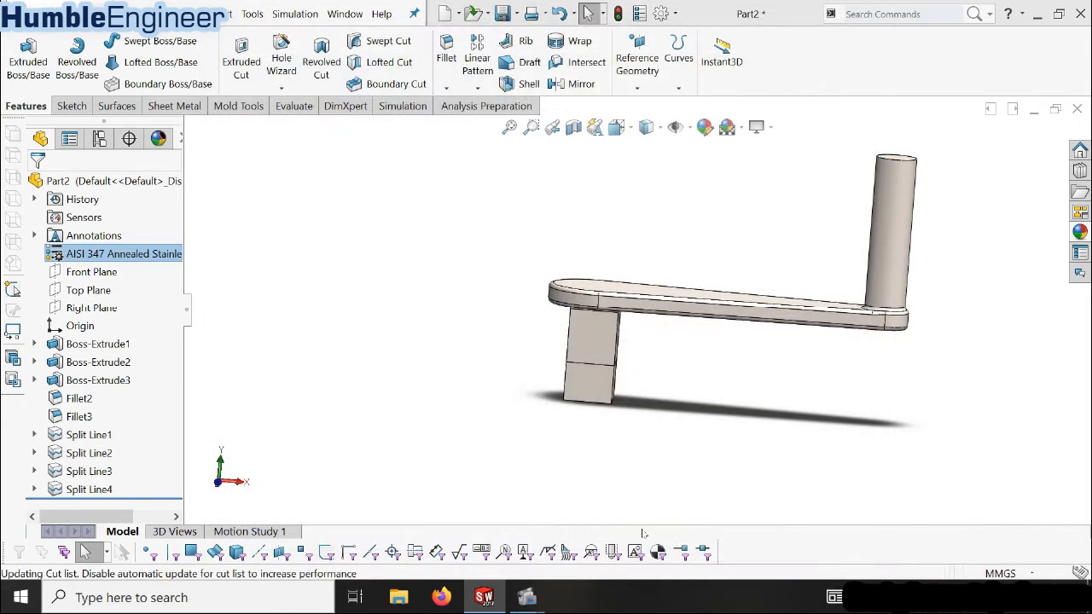
# Check that the SOLIDWORKS Simulation add-in is enabled and create a new static study for the crank
pyautogui.scroll(-1, 709, 318)
pyautogui.moveTo(710, 320); pyautogui.dragTo(467, 389, button='middle')
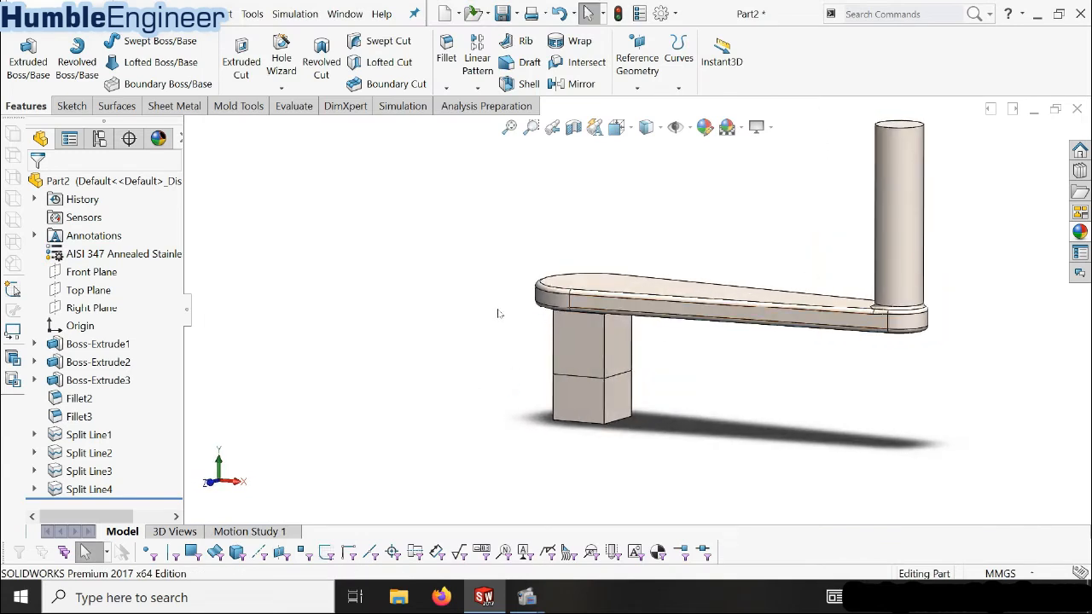
pyautogui.moveTo(500, 313); pyautogui.dragTo(707, 235, button='middle')
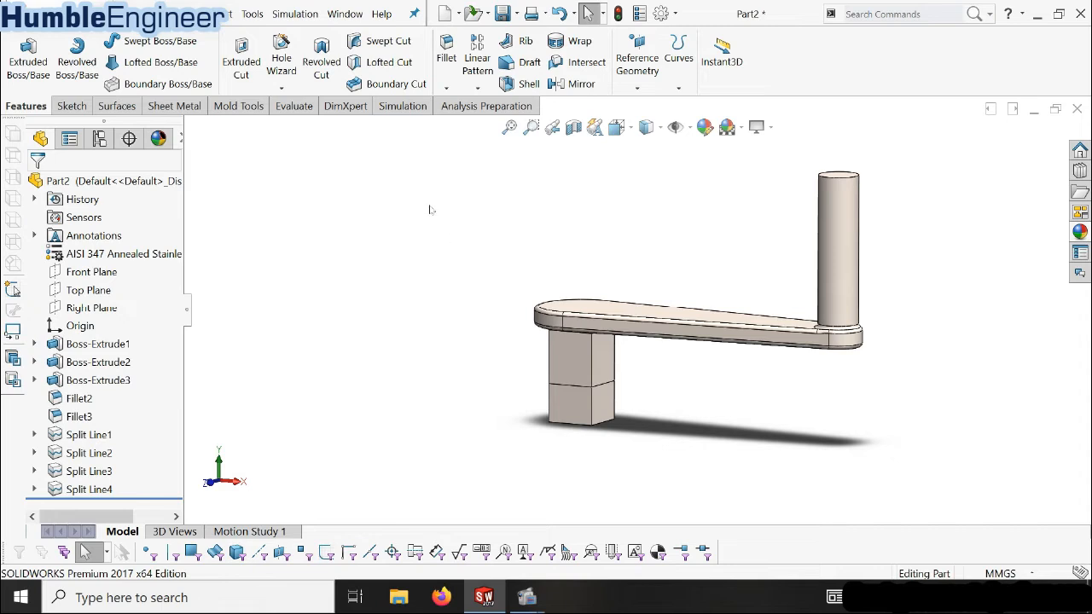
pyautogui.click(393, 106)
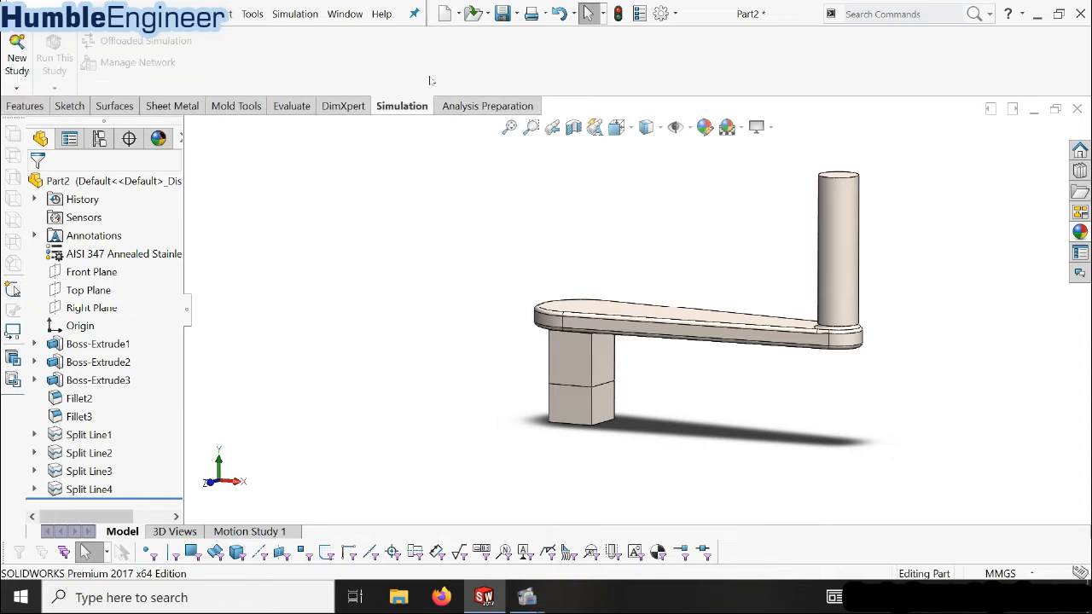
pyautogui.click(675, 16)
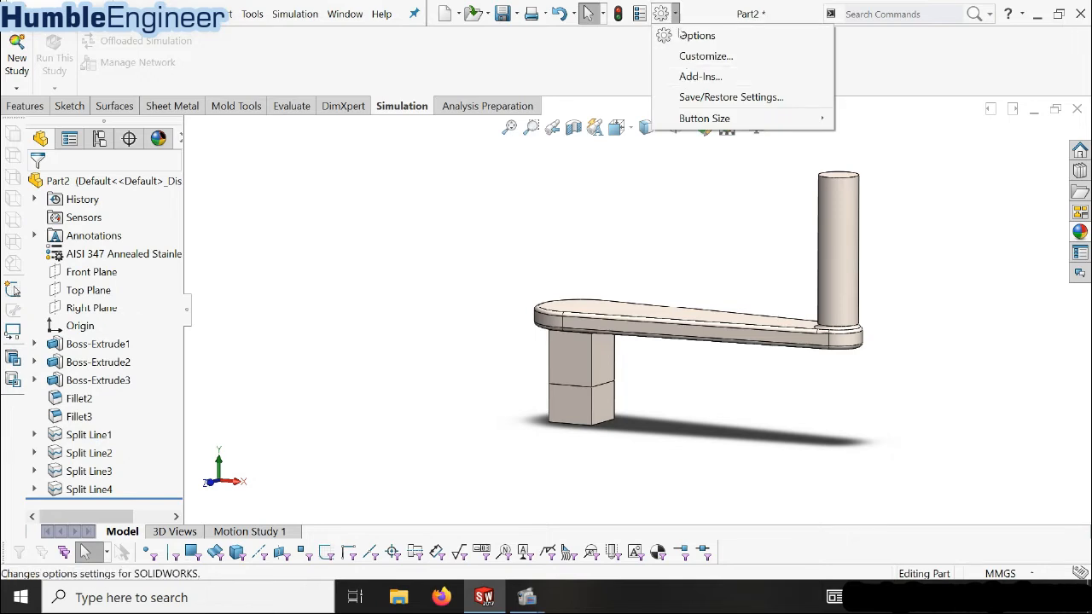
pyautogui.click(682, 76)
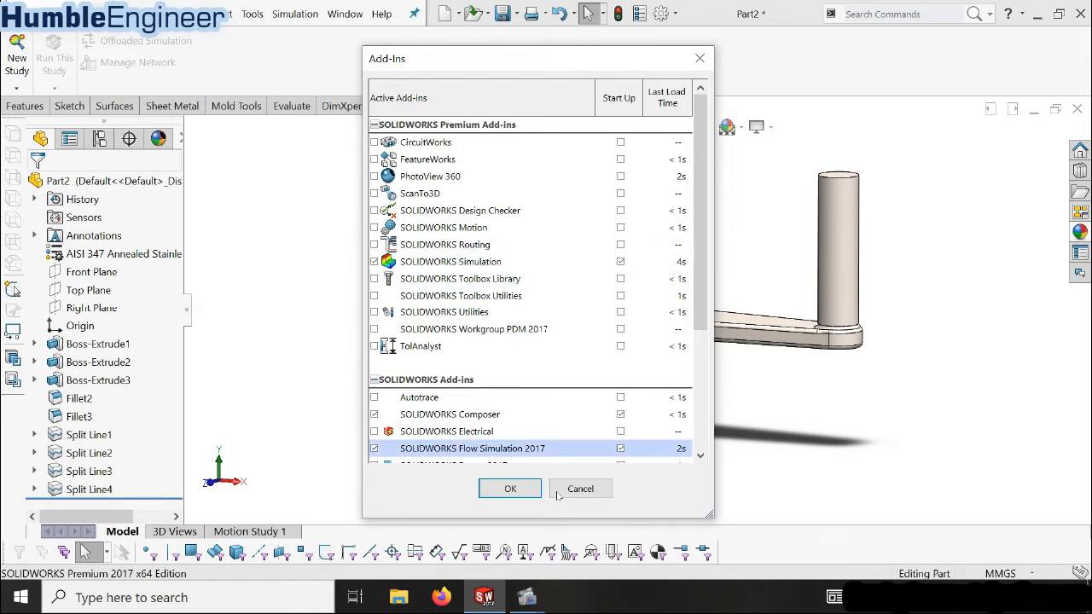
pyautogui.click(524, 489)
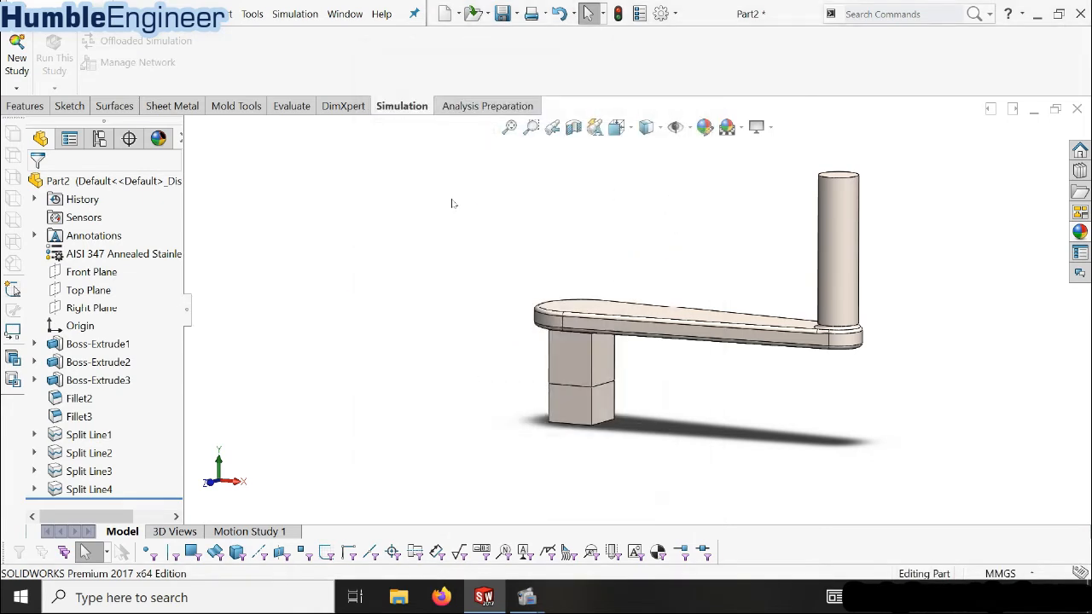
pyautogui.click(24, 86)
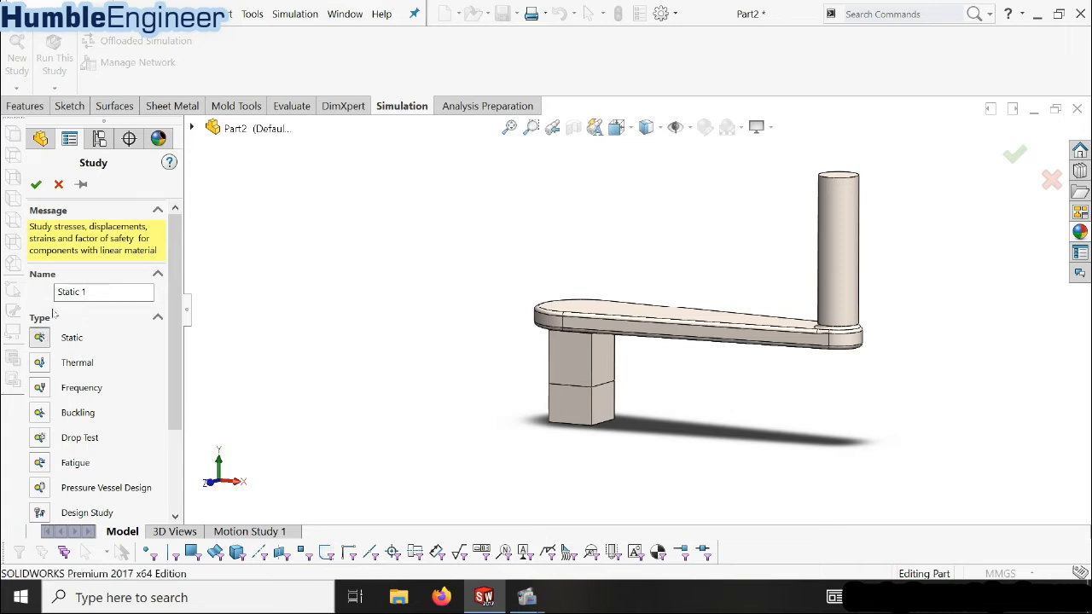
pyautogui.click(35, 184)
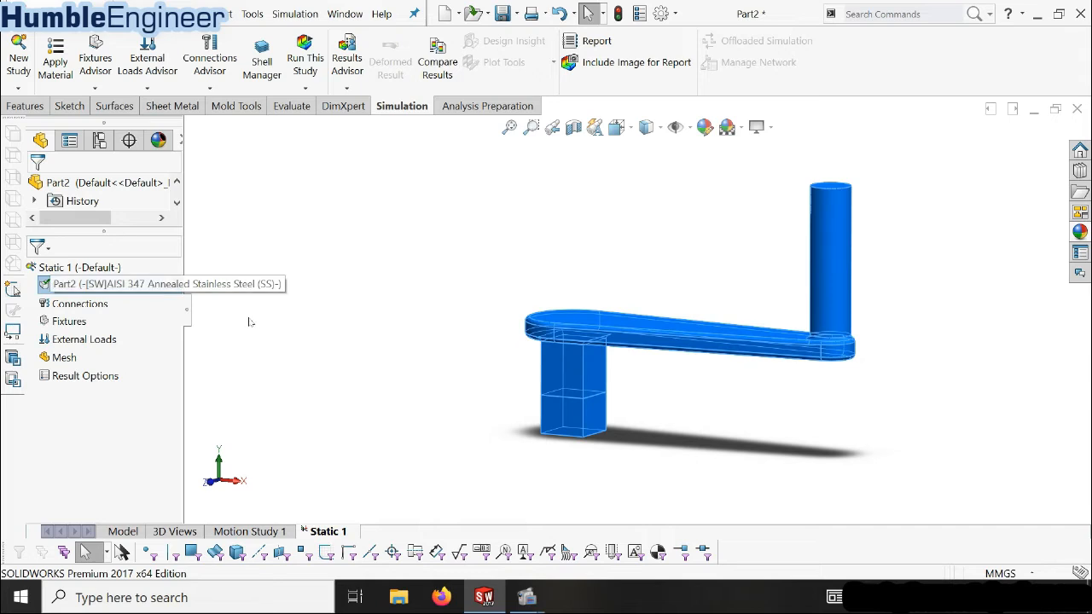
# Apply a Fixed Geometry fixture to the four split side faces at the square shaft's lower end
pyautogui.click(69, 321)
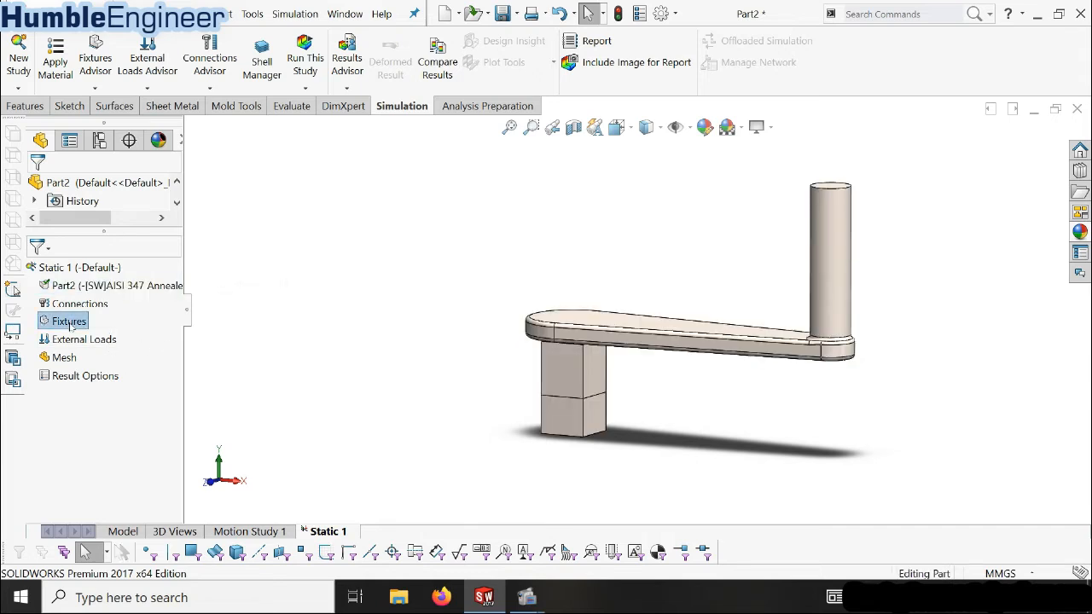
pyautogui.rightClick(72, 325)
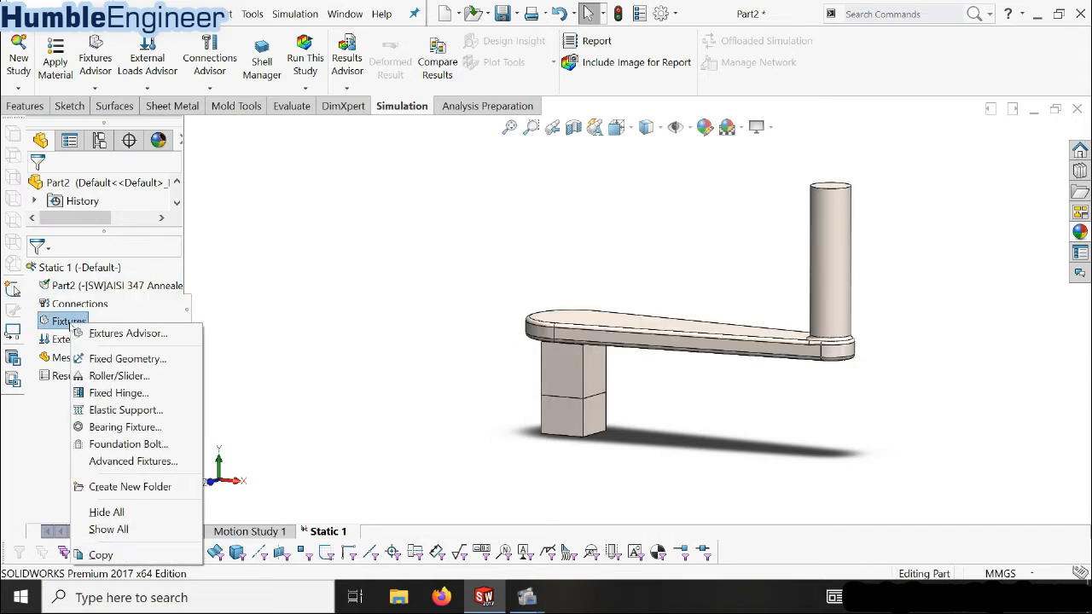
pyautogui.click(101, 360)
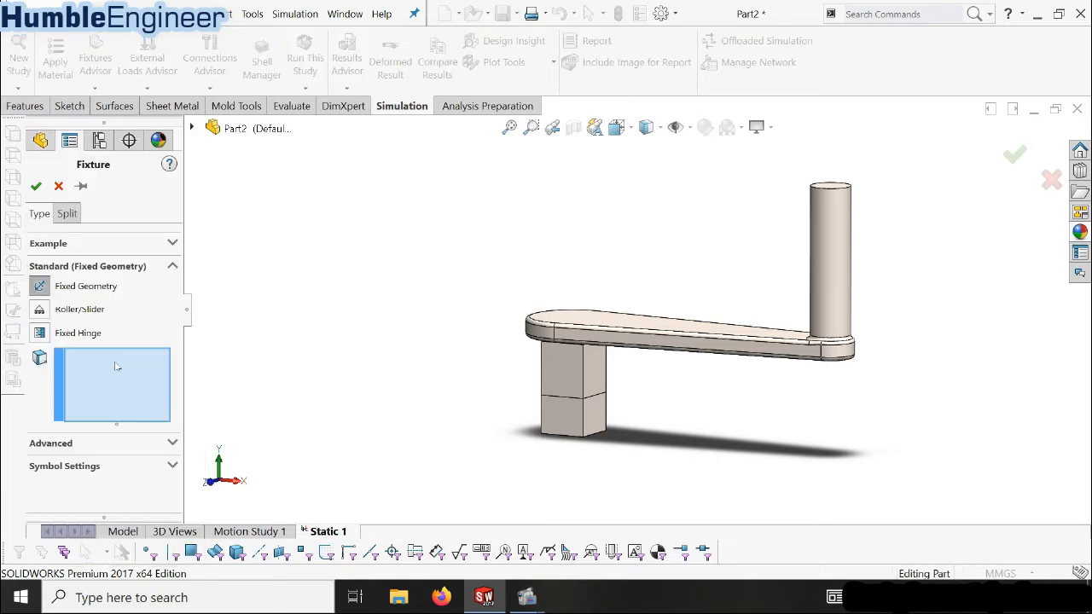
pyautogui.scroll(-2, 555, 401)
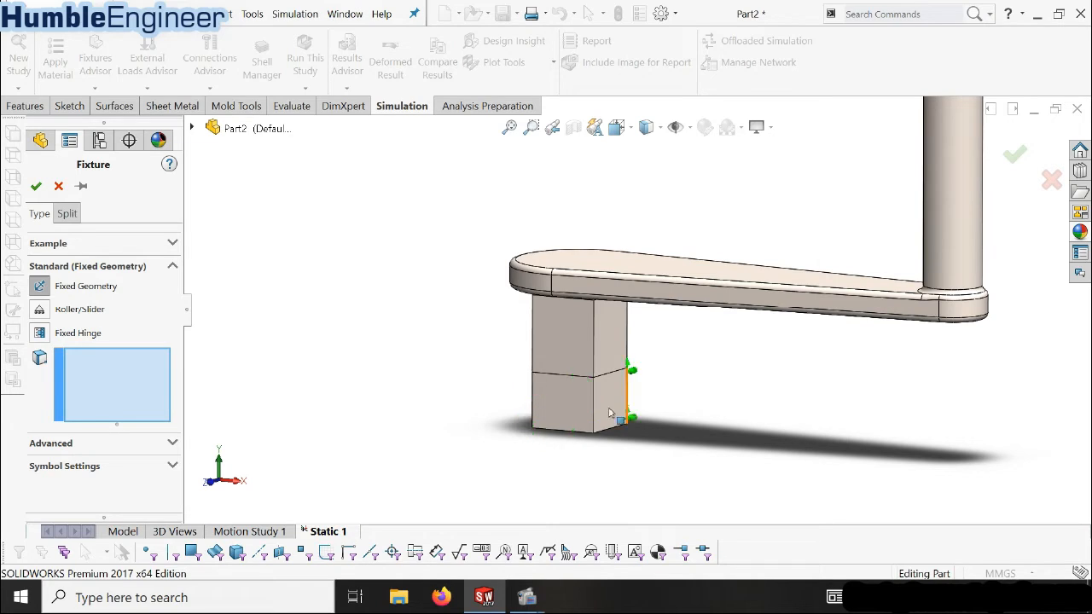
pyautogui.click(579, 413)
pyautogui.moveTo(618, 417); pyautogui.dragTo(584, 423, button='middle')
pyautogui.click(589, 414)
pyautogui.hotkey('shift', 'Left')
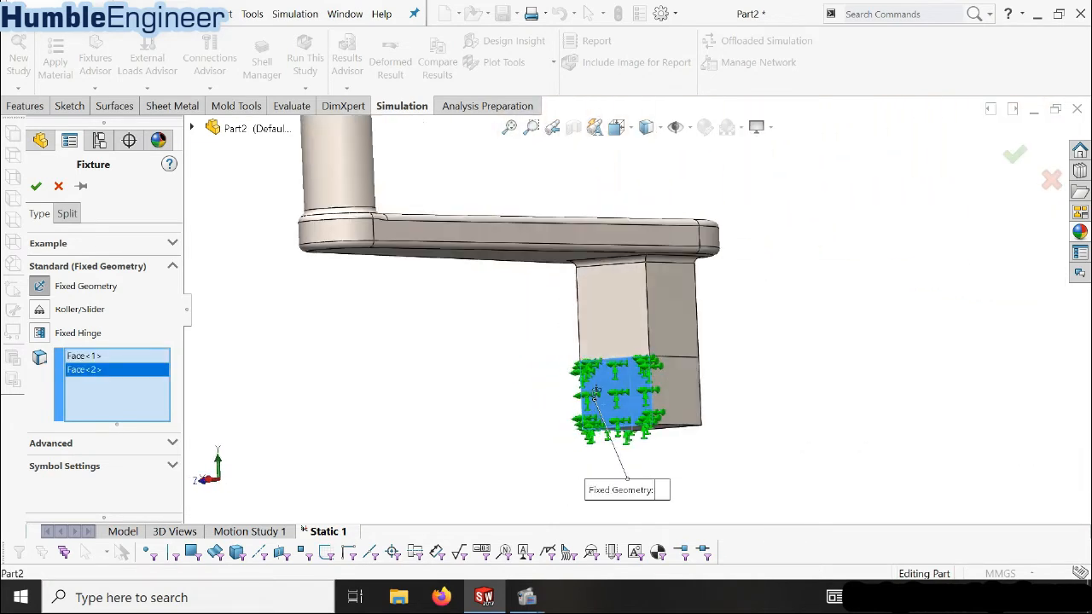
pyautogui.click(673, 392)
pyautogui.moveTo(674, 392); pyautogui.dragTo(747, 385, button='middle')
pyautogui.click(747, 388)
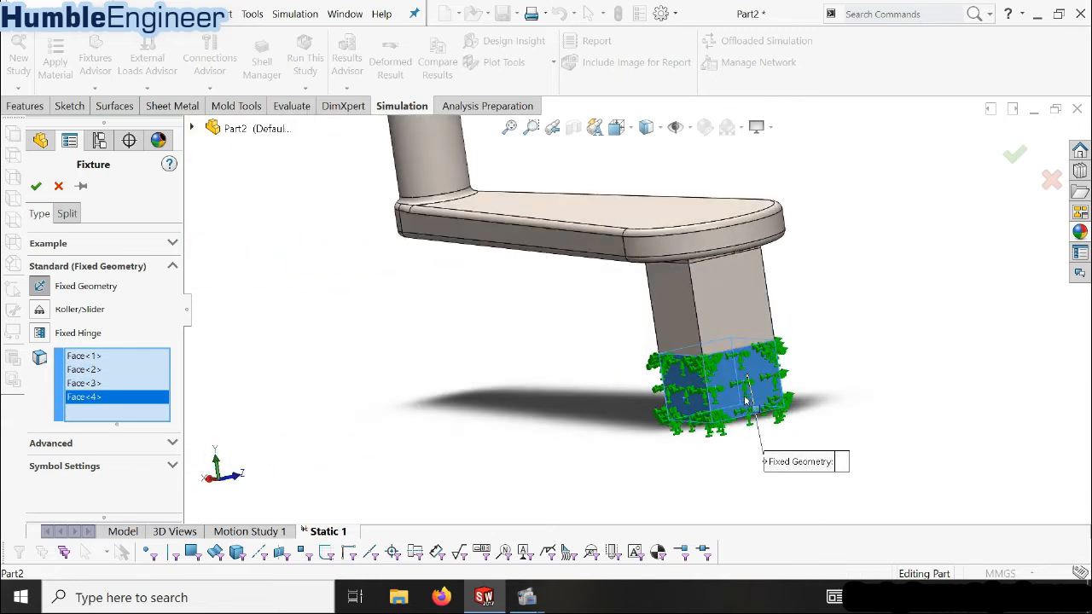
pyautogui.hotkey('shift', 'Left')
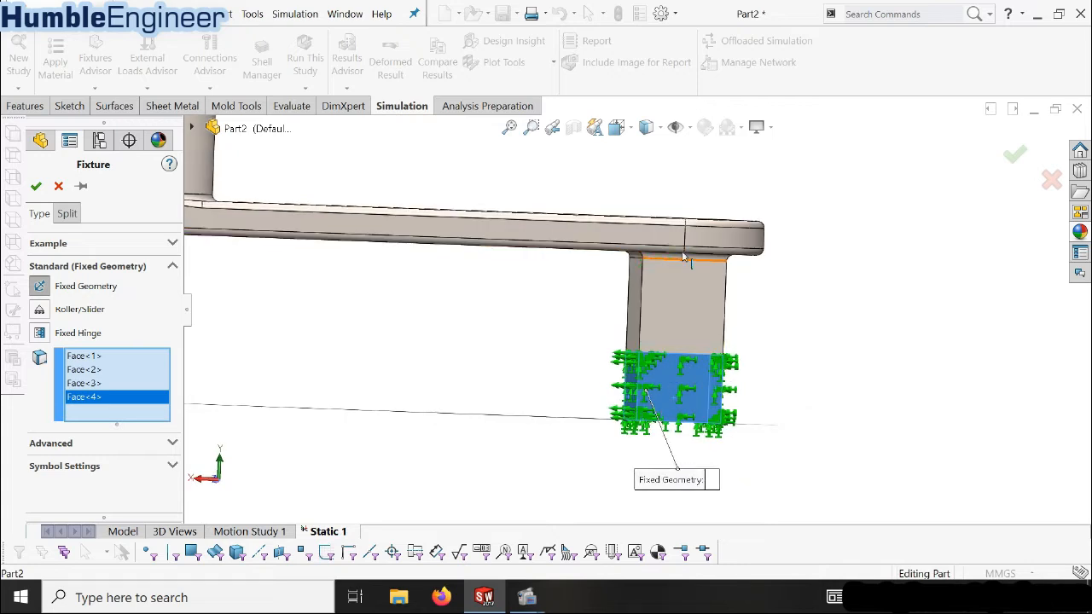
pyautogui.moveTo(682, 307); pyautogui.dragTo(823, 328, button='middle')
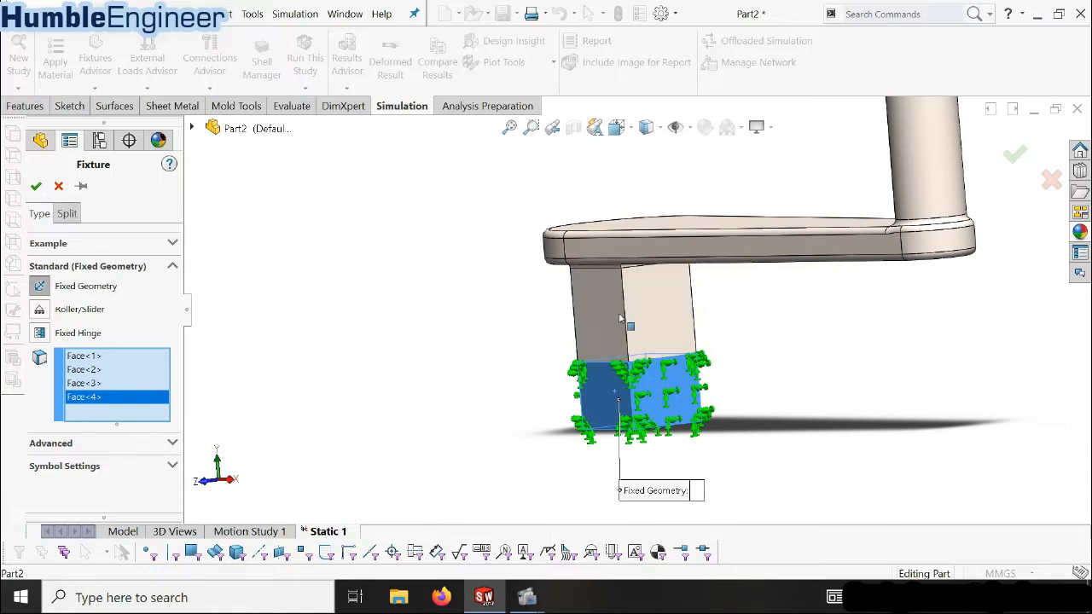
pyautogui.moveTo(621, 403); pyautogui.dragTo(668, 377, button='middle')
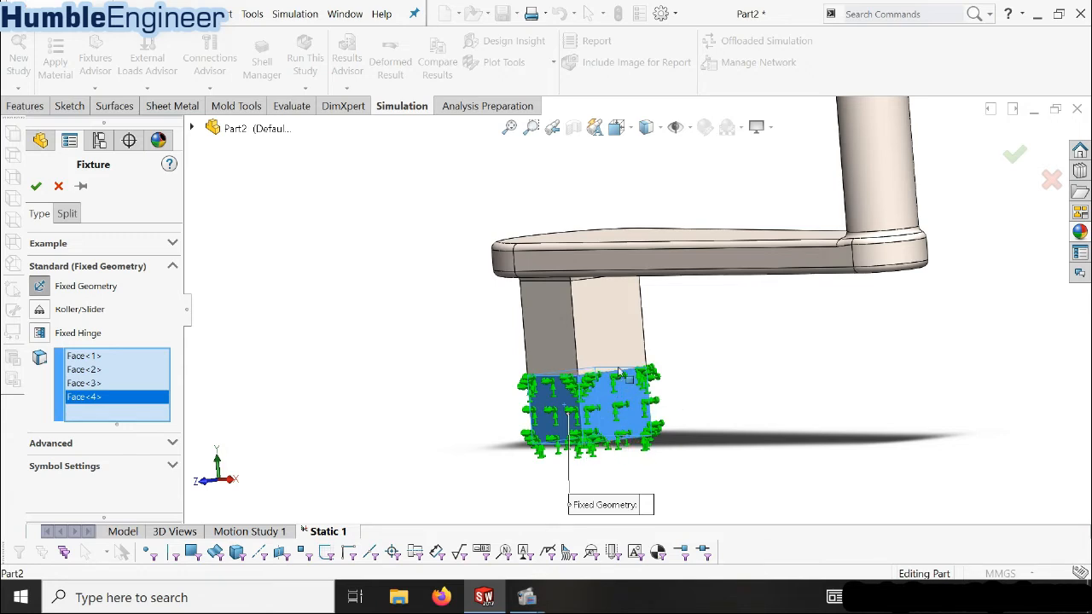
pyautogui.moveTo(616, 410); pyautogui.dragTo(658, 421, button='middle')
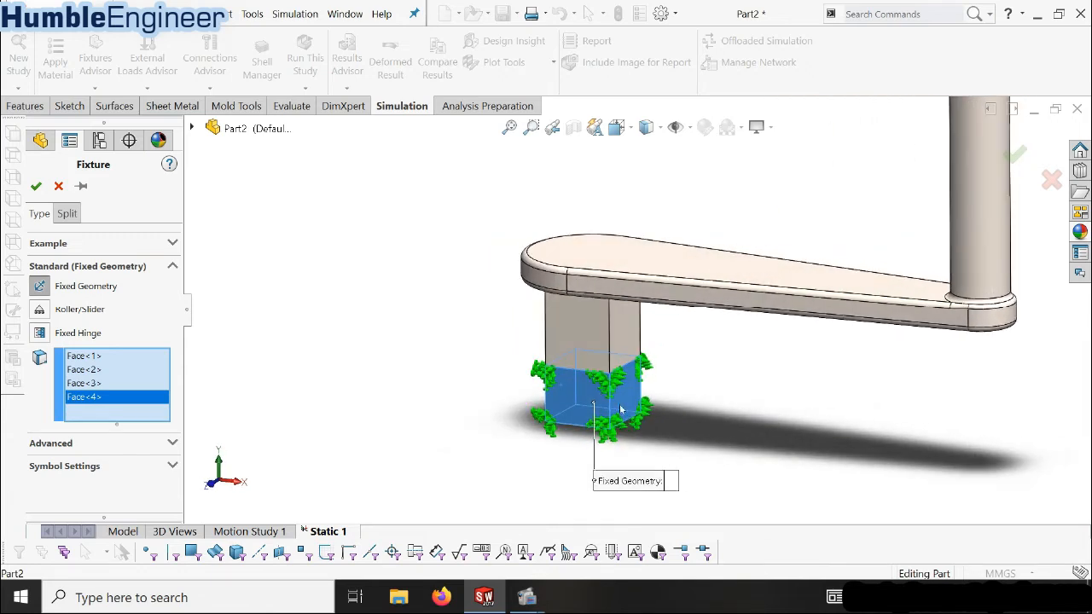
pyautogui.click(36, 187)
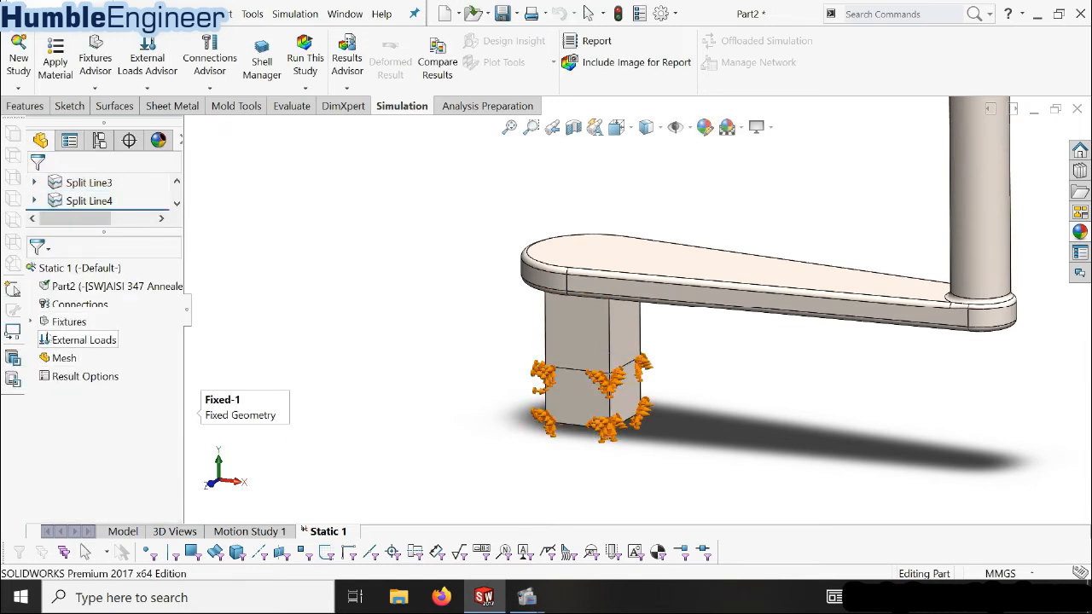
pyautogui.click(30, 323)
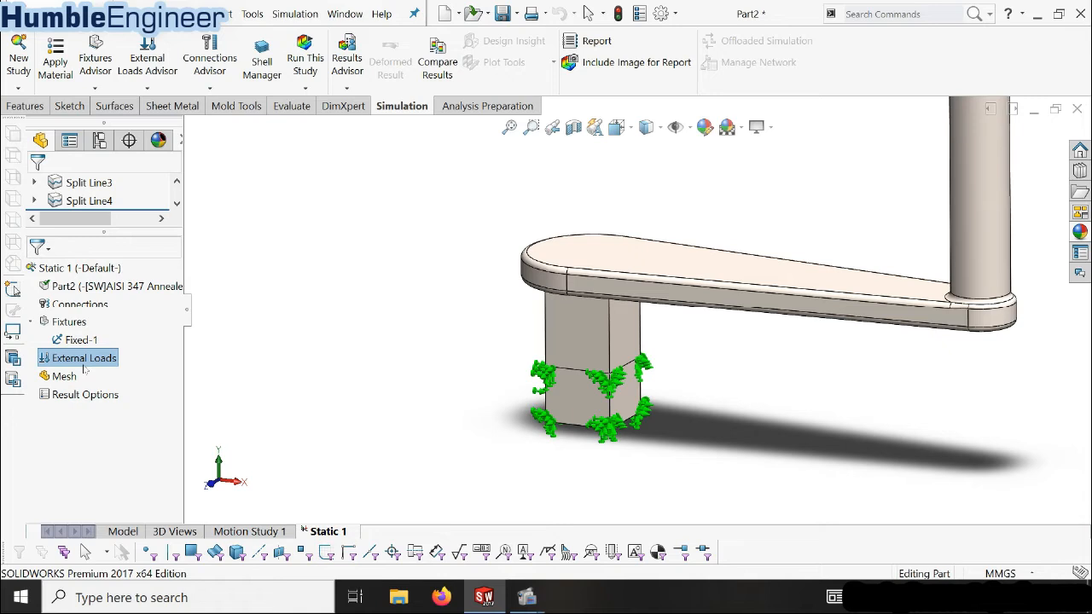
# Apply a 500 N.m torque to the handle's cylindrical face about the arm's rounded end face above the shaft
pyautogui.rightClick(92, 363)
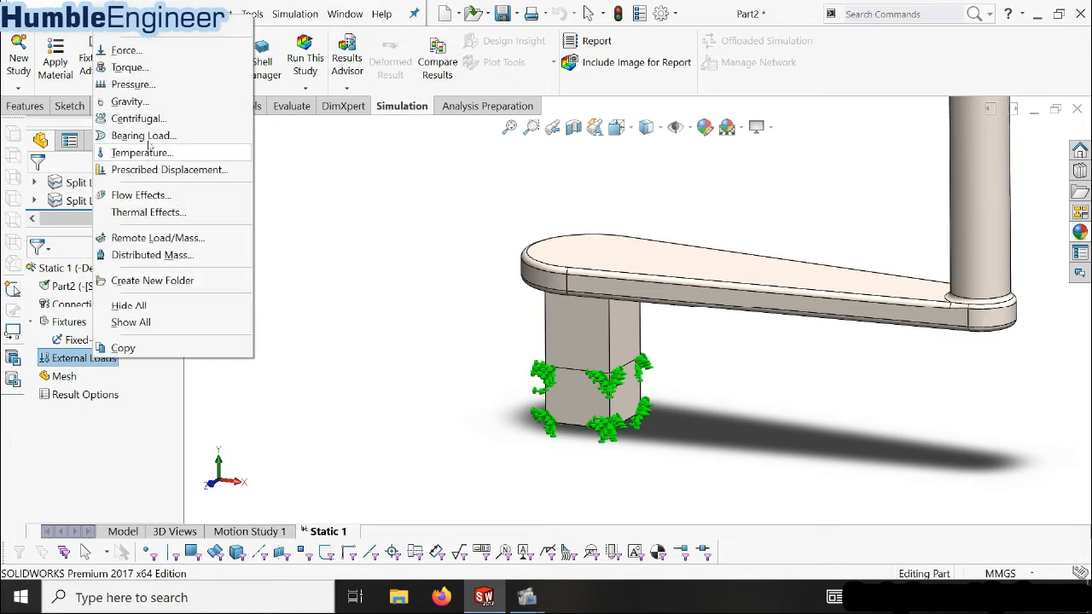
pyautogui.click(128, 68)
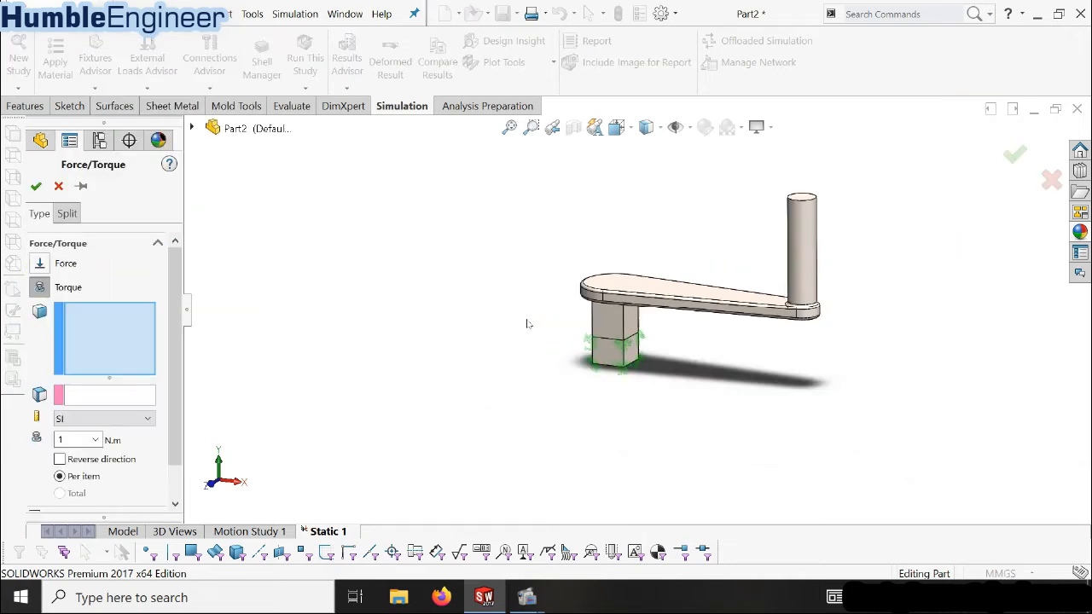
pyautogui.moveTo(637, 246); pyautogui.dragTo(657, 256, button='middle')
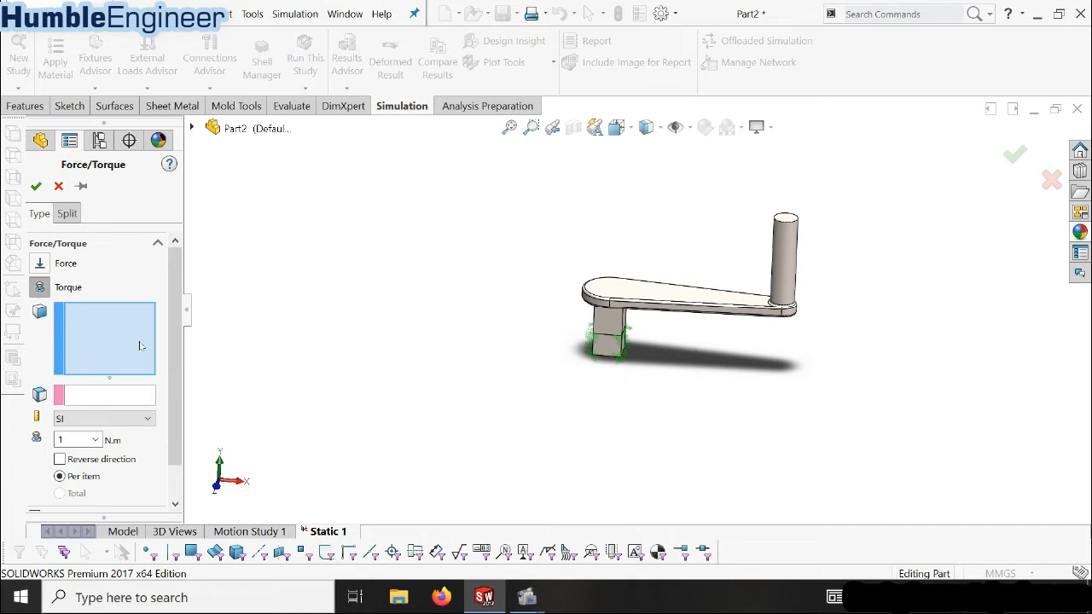
pyautogui.click(777, 256)
pyautogui.moveTo(797, 272); pyautogui.dragTo(713, 284, button='middle')
pyautogui.click(78, 398)
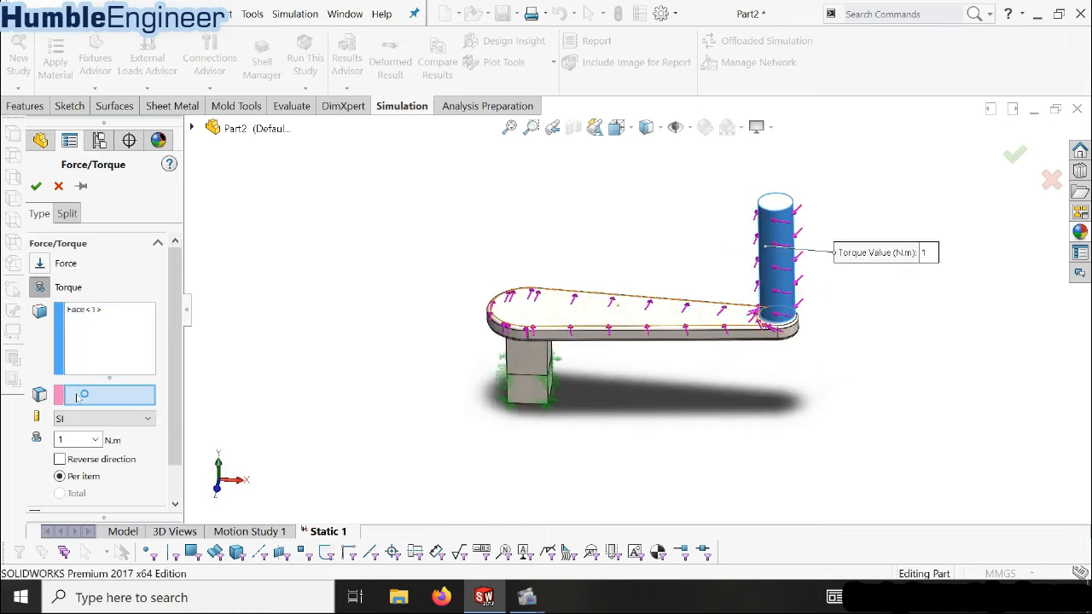
pyautogui.scroll(-3, 246, 381)
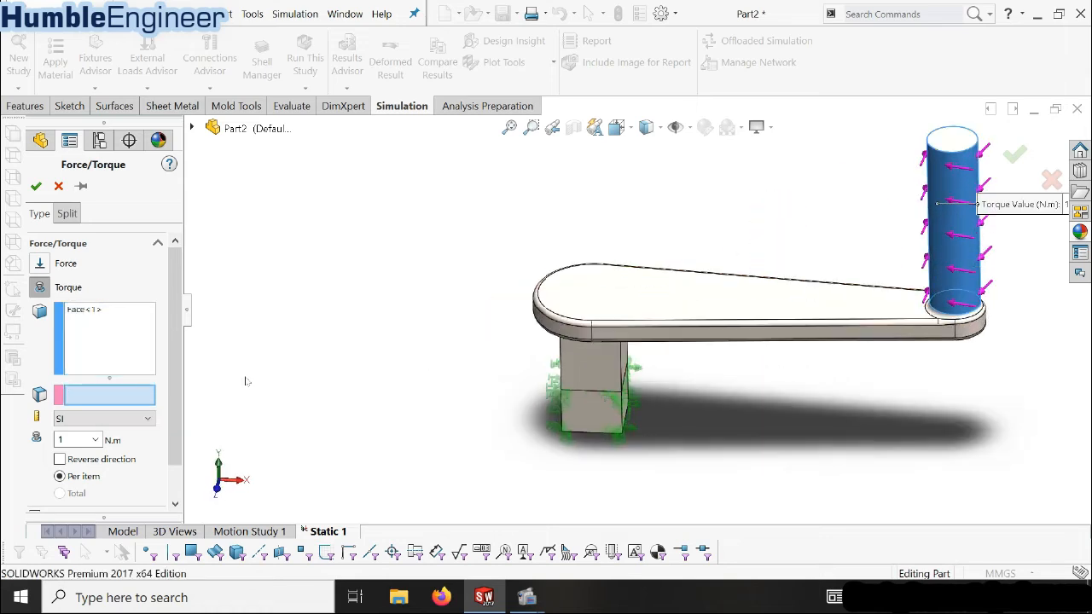
pyautogui.click(574, 333)
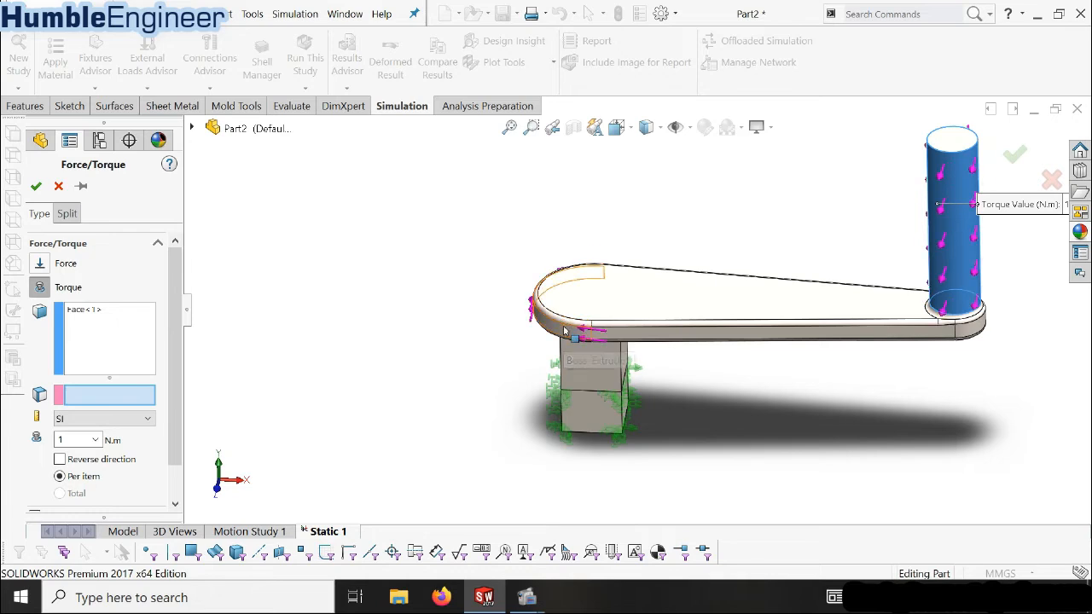
pyautogui.scroll(3, 616, 348)
pyautogui.moveTo(777, 243); pyautogui.dragTo(772, 399, button='middle')
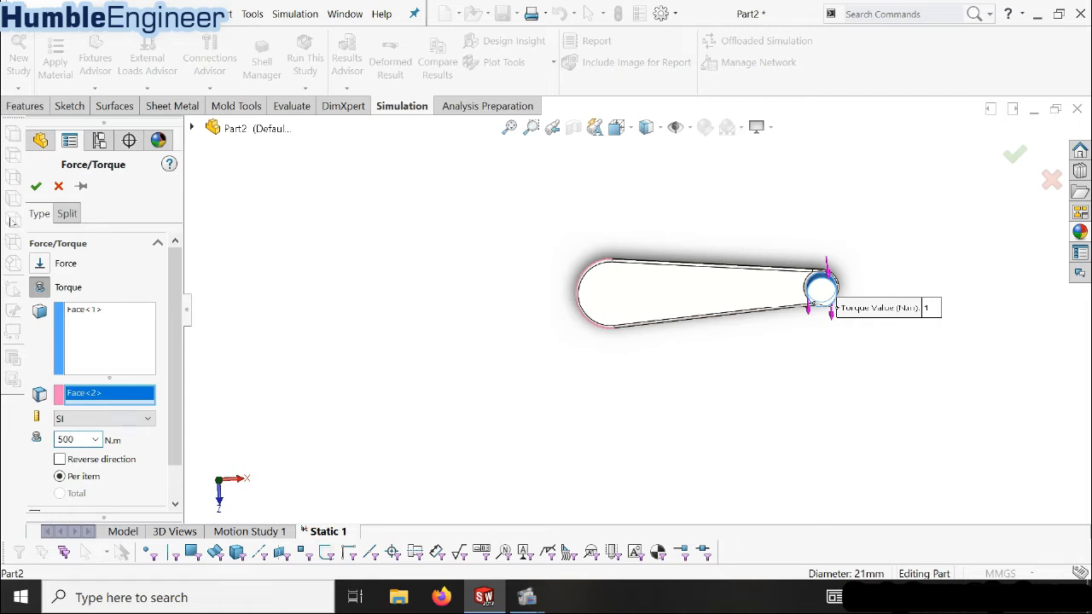
pyautogui.click(36, 186)
# Mesh the crank with a curvature-based mesh, keeping the default density and element sizes
pyautogui.moveTo(674, 284); pyautogui.dragTo(758, 200, button='middle')
pyautogui.scroll(3, 791, 250)
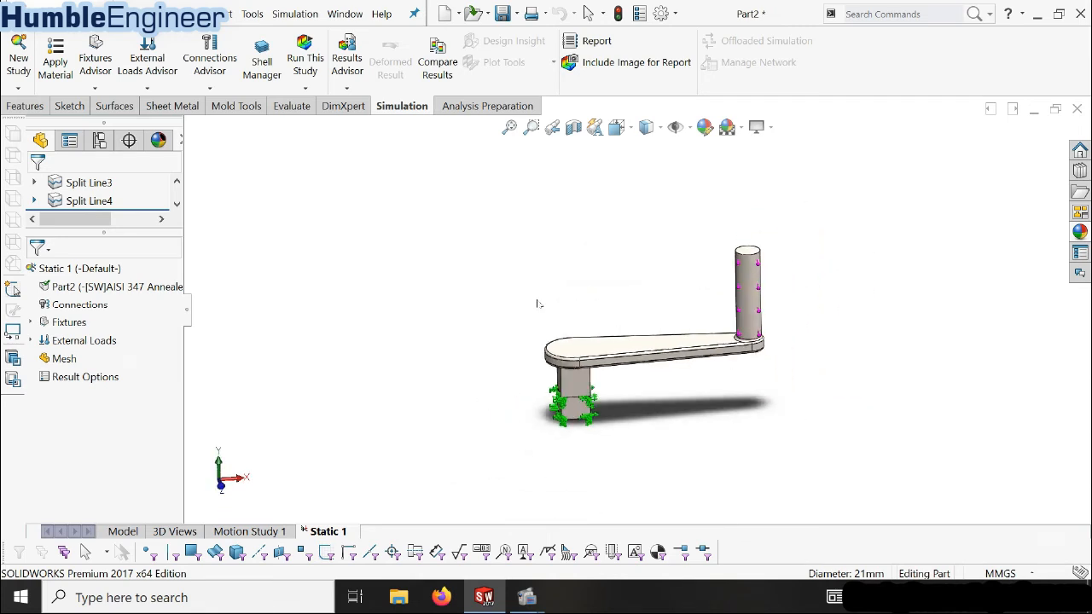
pyautogui.click(64, 359)
pyautogui.rightClick(70, 363)
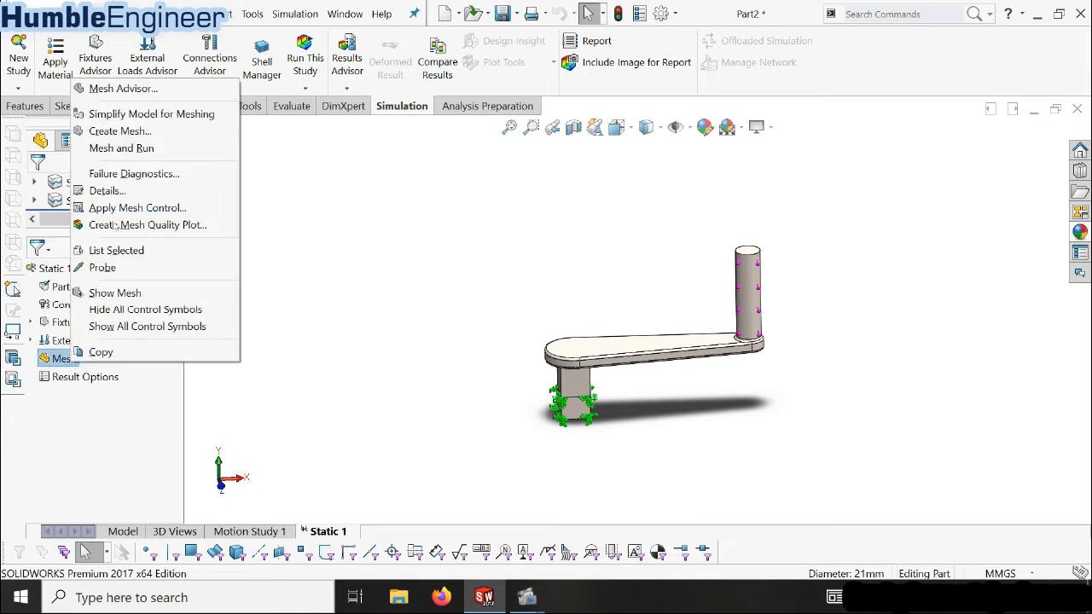
pyautogui.click(136, 132)
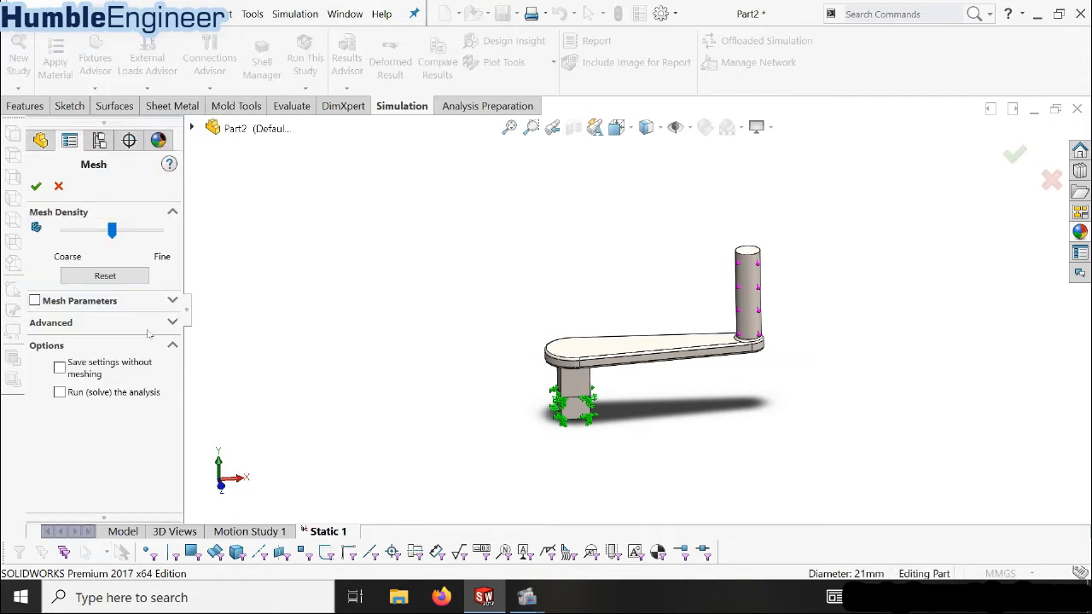
pyautogui.click(35, 302)
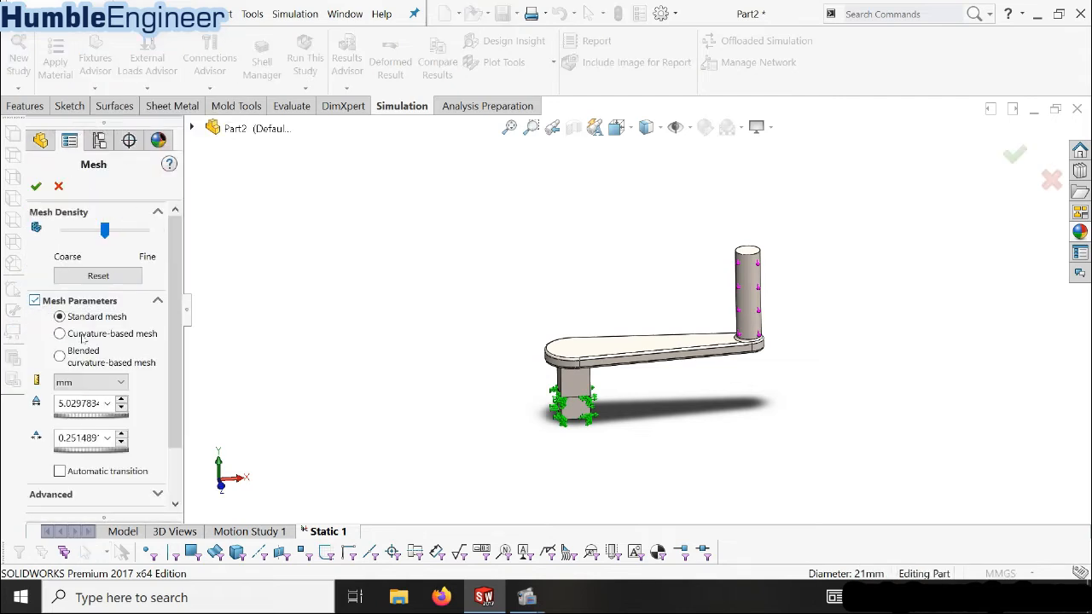
pyautogui.click(94, 340)
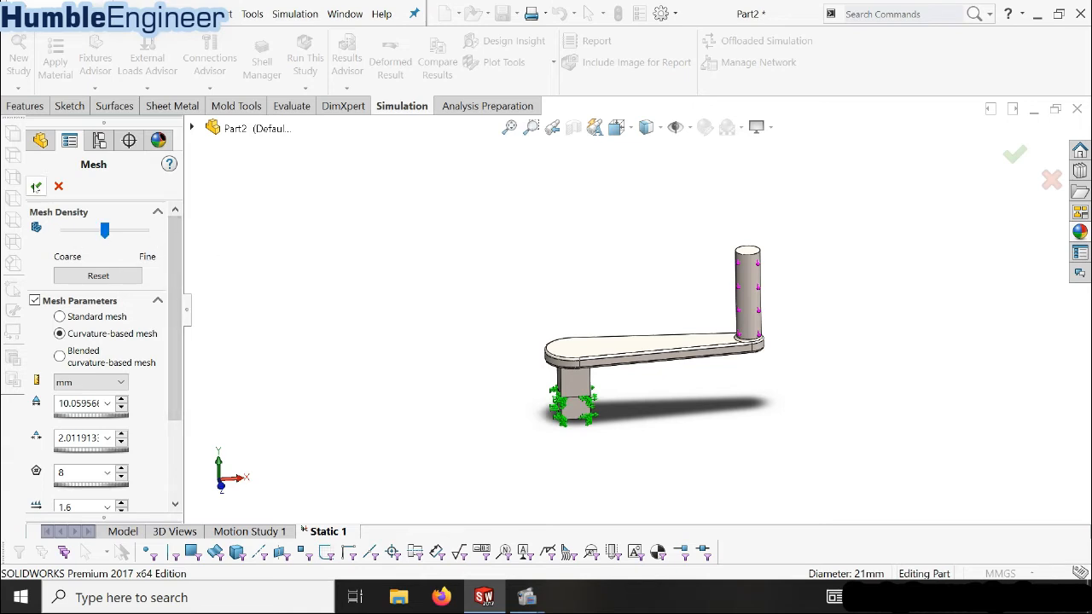
pyautogui.click(36, 186)
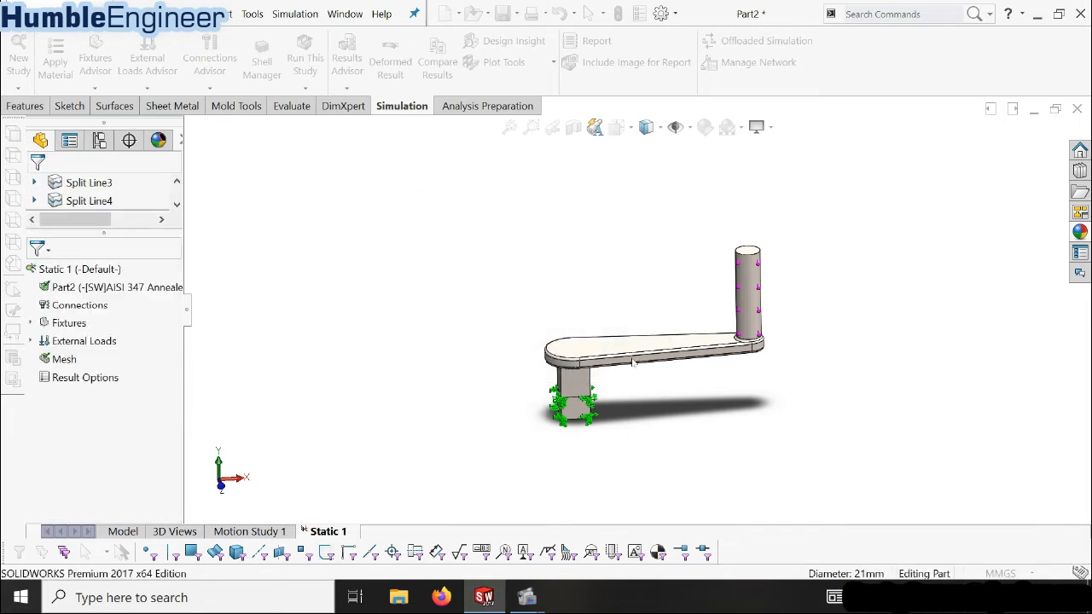
# Examine the generated mesh over the arm, the handle's base fillet and the square shaft
pyautogui.scroll(-1, 628, 411)
pyautogui.moveTo(615, 424)
pyautogui.mouseDown(button='middle')
pyautogui.moveTo(629, 453)
pyautogui.moveTo(607, 436)
pyautogui.mouseUp(button='middle')
pyautogui.scroll(-2, 601, 379)
pyautogui.moveTo(601, 343); pyautogui.dragTo(632, 350, button='middle')
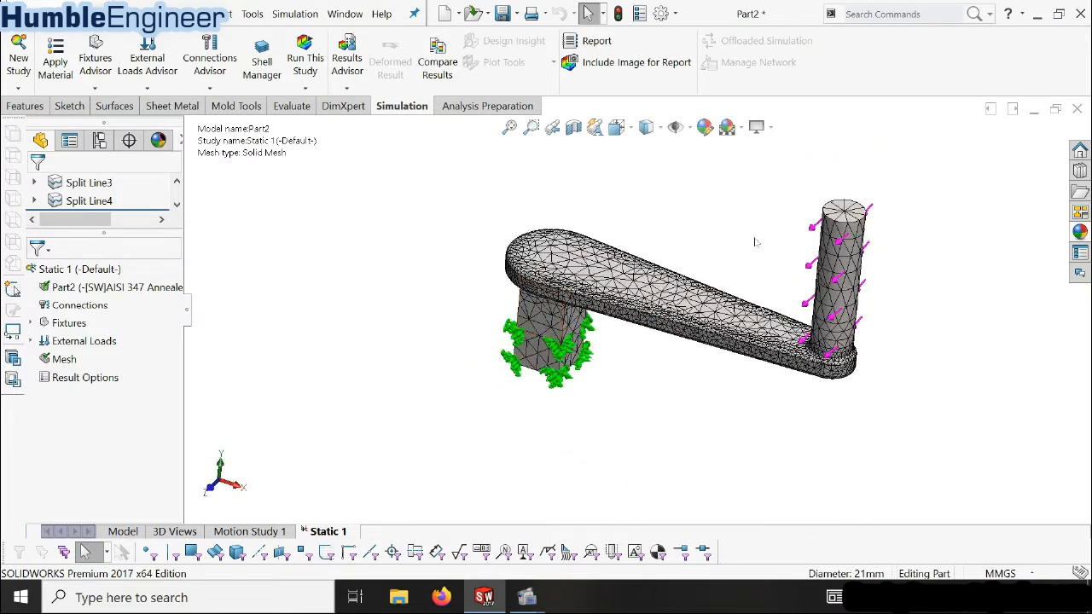
pyautogui.scroll(-2, 755, 242)
pyautogui.scroll(-5, 776, 433)
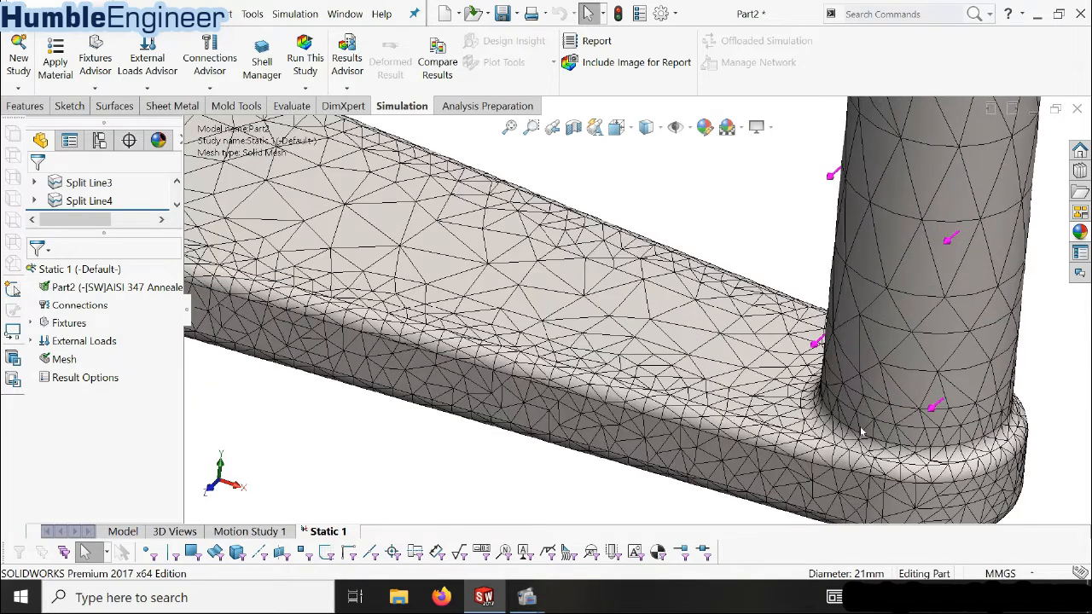
pyautogui.scroll(1, 853, 463)
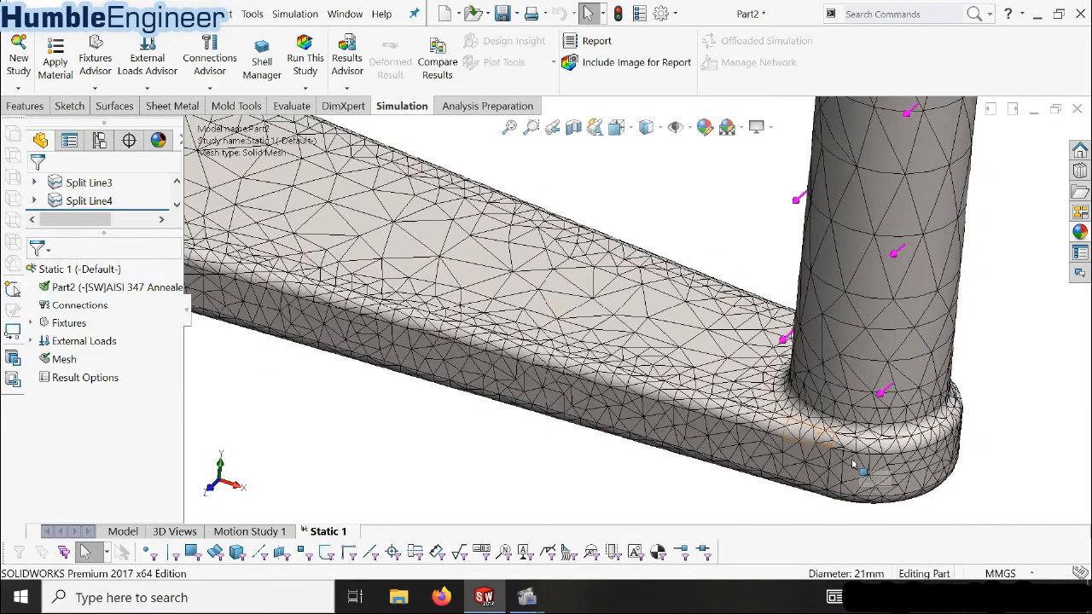
pyautogui.scroll(1, 854, 463)
pyautogui.scroll(3, 853, 463)
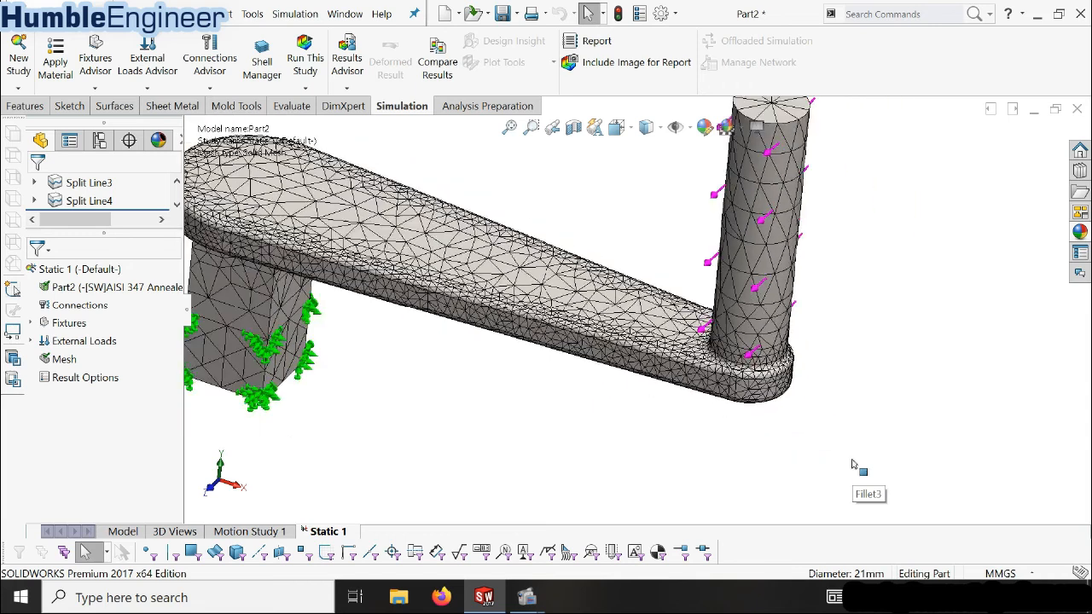
pyautogui.scroll(3, 371, 213)
pyautogui.scroll(-2, 491, 271)
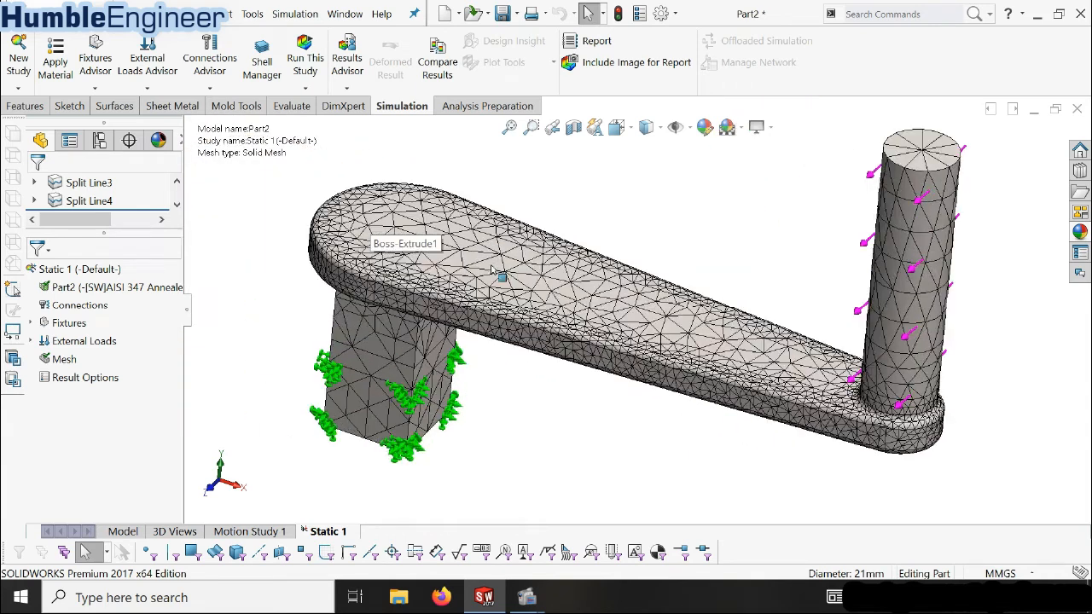
pyautogui.scroll(2, 518, 286)
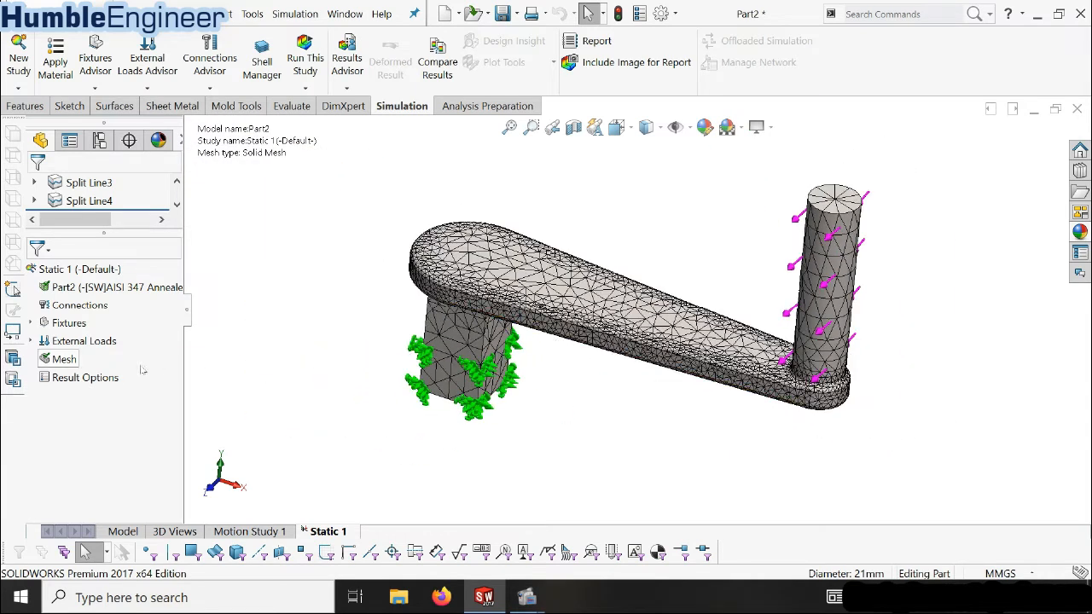
# Run the crank's static study
pyautogui.click(103, 270)
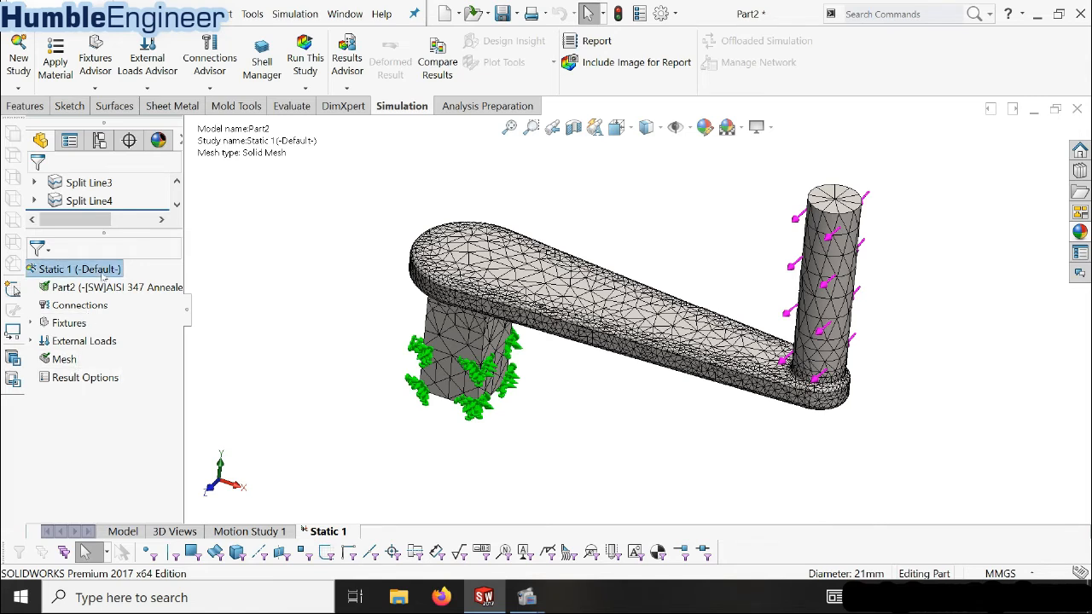
pyautogui.rightClick(102, 270)
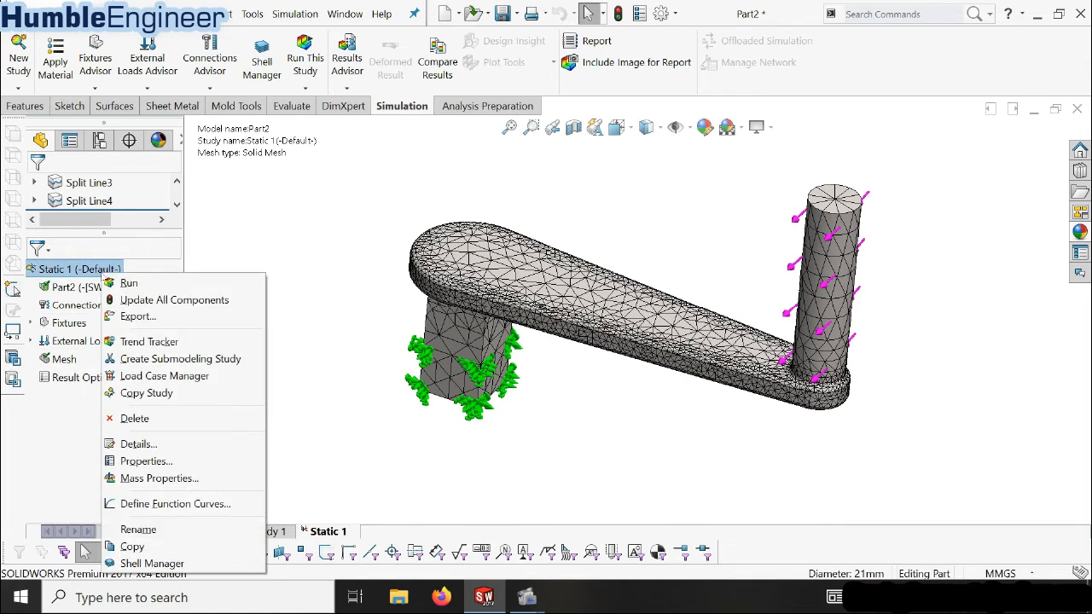
pyautogui.click(120, 286)
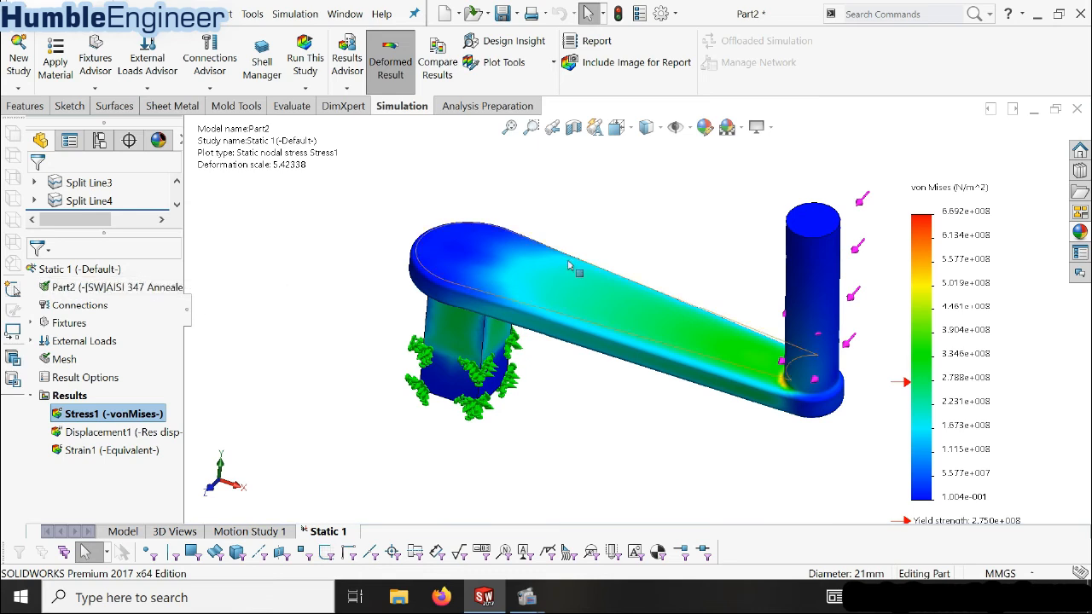
# Inspect the von Mises stress plot of the crank and check the torque value among the study's external loads
pyautogui.moveTo(633, 429); pyautogui.dragTo(661, 362, button='middle')
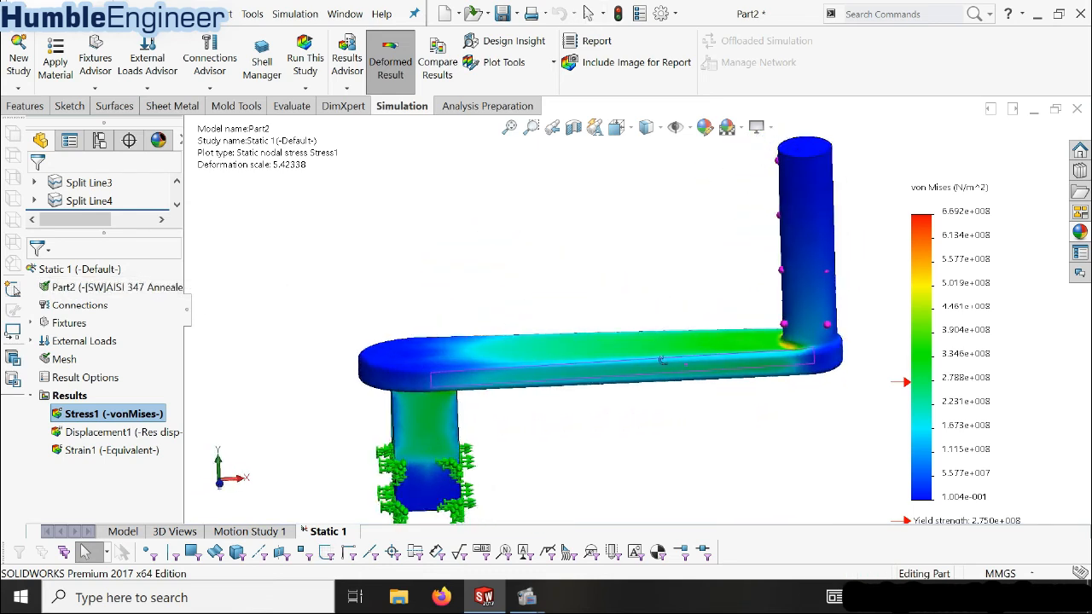
pyautogui.scroll(3, 663, 358)
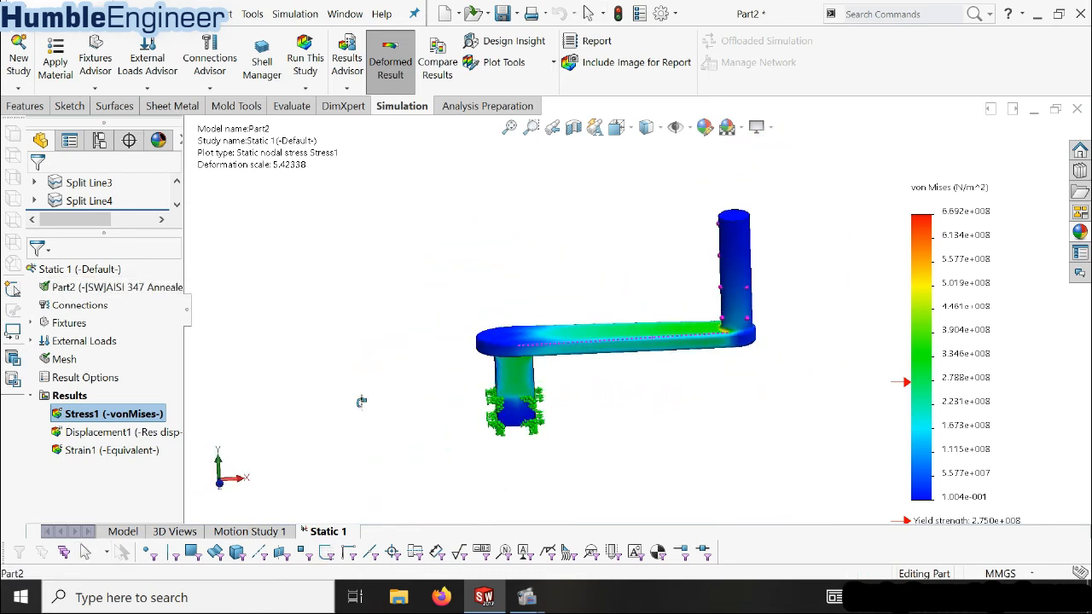
pyautogui.click(32, 342)
pyautogui.click(103, 362)
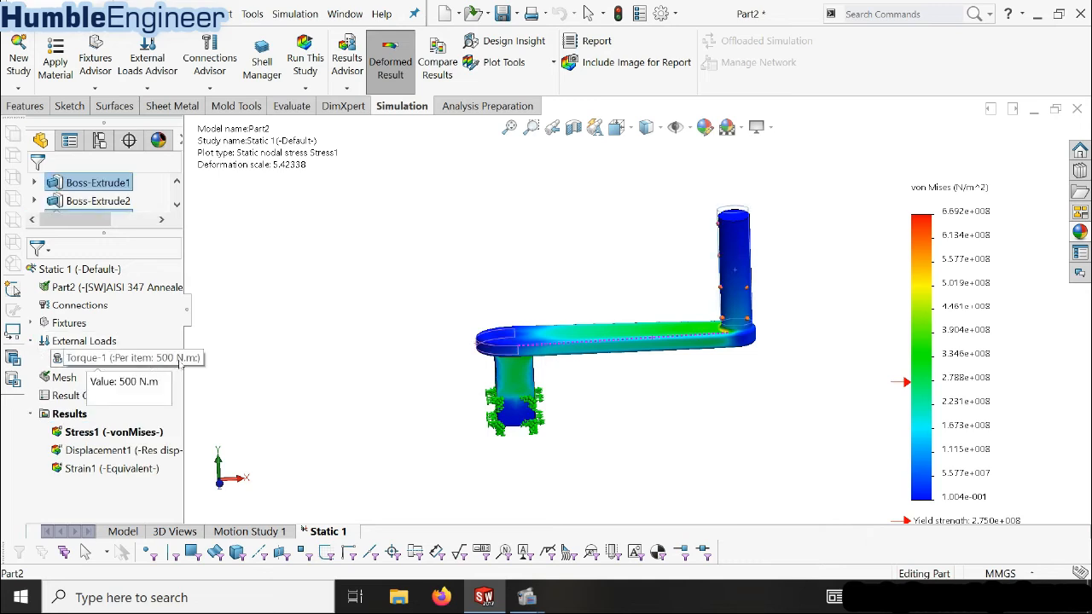
pyautogui.scroll(-2, 628, 402)
pyautogui.moveTo(621, 422); pyautogui.dragTo(546, 367, button='middle')
# Set the von Mises stress plot's units to N/mm^2 (MPa)
pyautogui.rightClick(107, 434)
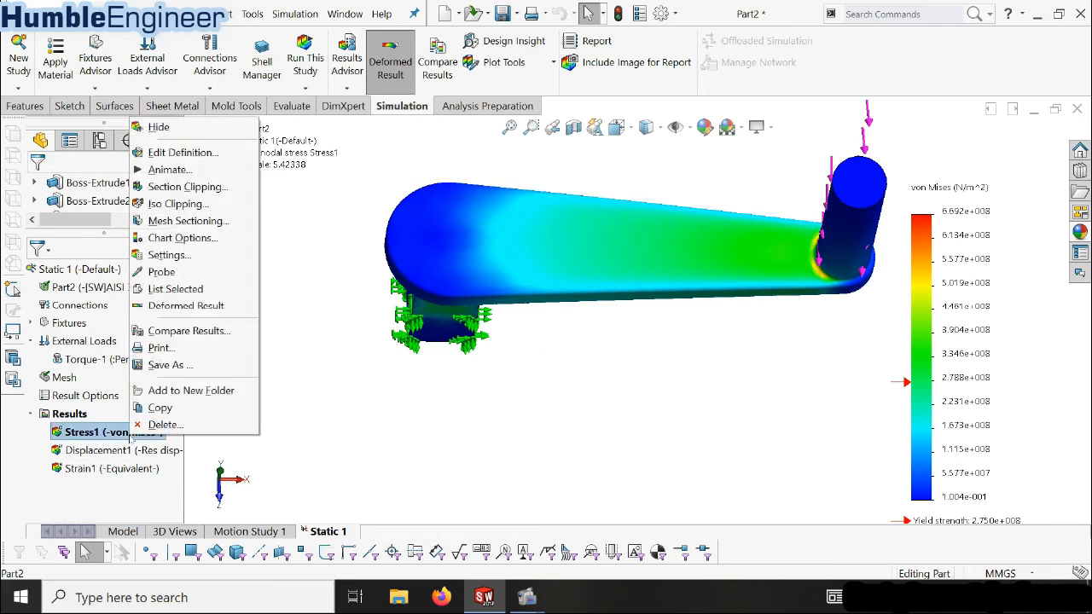
pyautogui.click(218, 155)
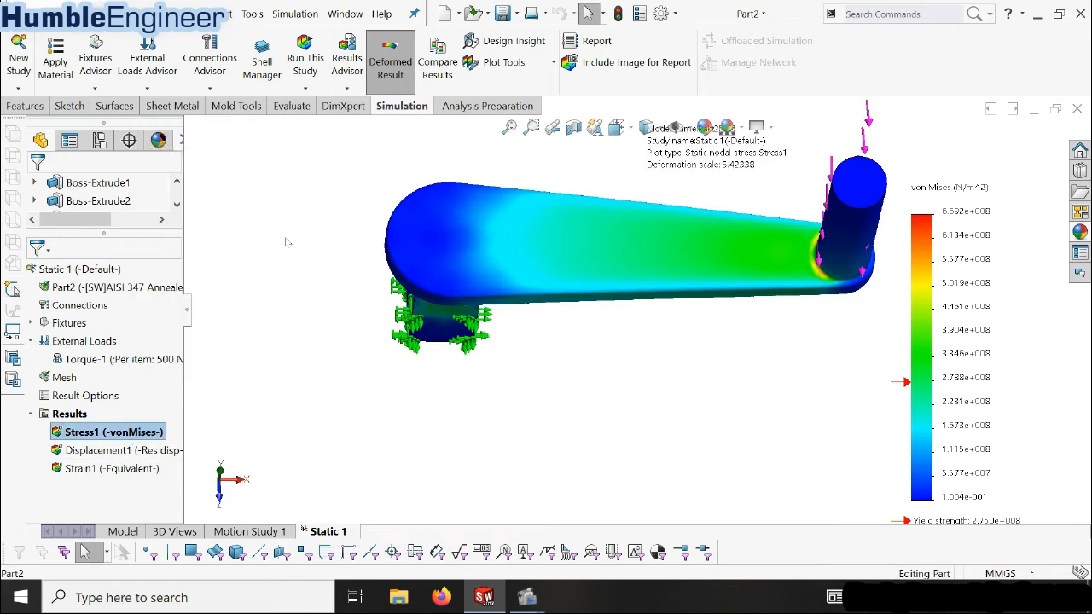
pyautogui.click(117, 302)
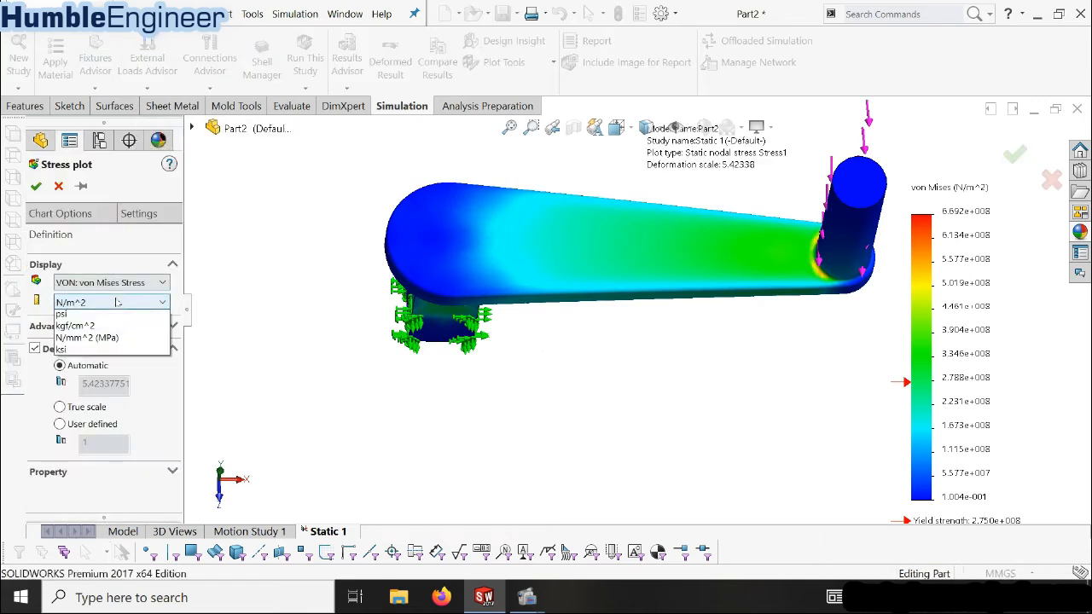
pyautogui.click(94, 341)
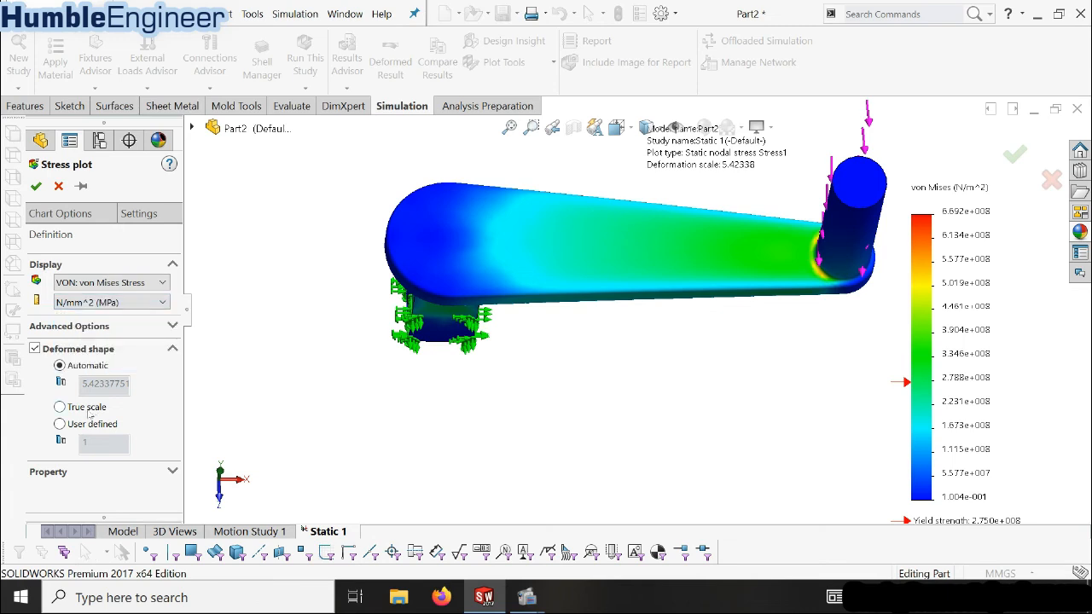
# Show the minimum and maximum annotations on the stress plot and format its legend as floating numbers with 0 decimals
pyautogui.moveTo(570, 260); pyautogui.dragTo(586, 227, button='middle')
pyautogui.scroll(5, 586, 227)
pyautogui.click(100, 216)
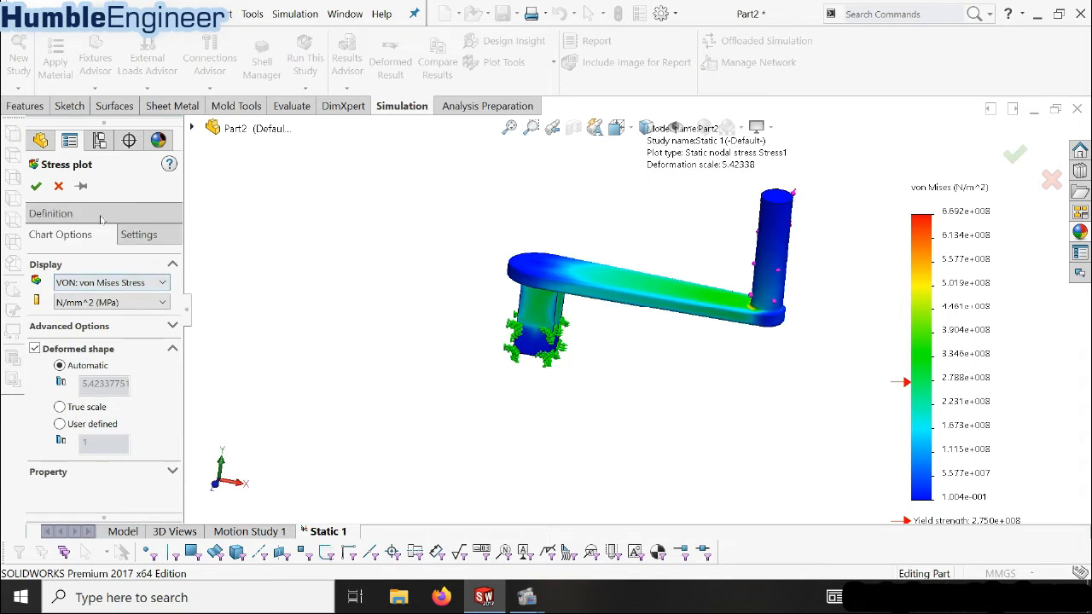
pyautogui.click(111, 282)
pyautogui.click(103, 300)
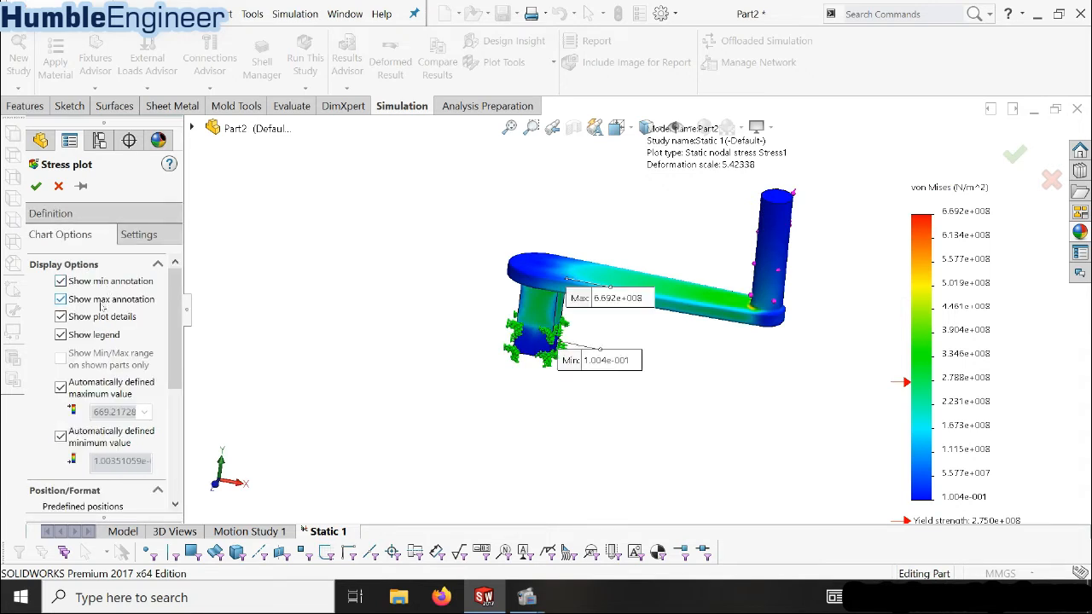
pyautogui.scroll(-5, 131, 359)
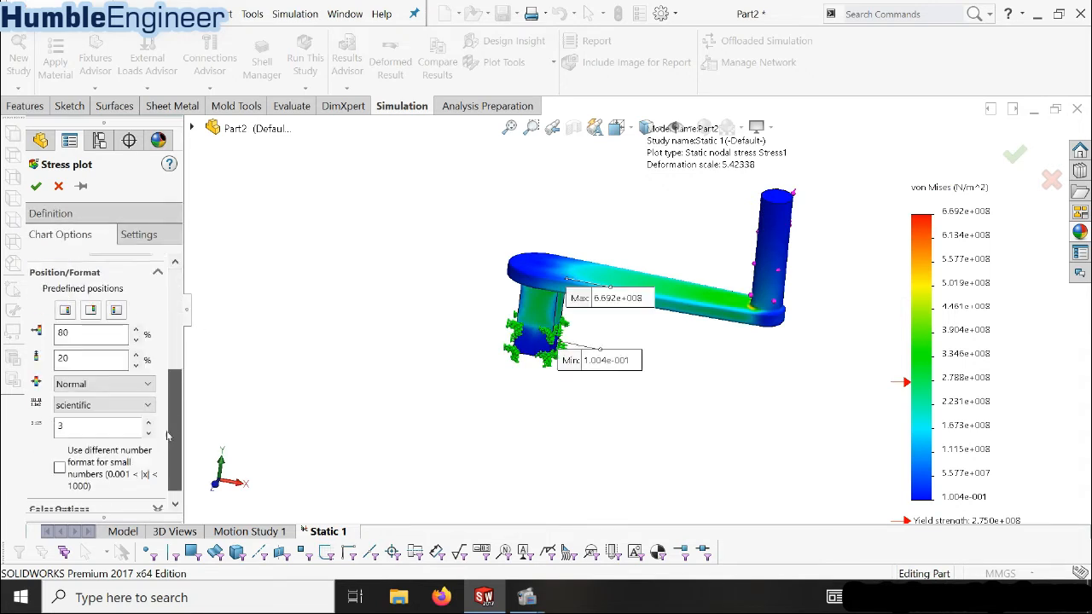
pyautogui.click(131, 397)
pyautogui.click(119, 425)
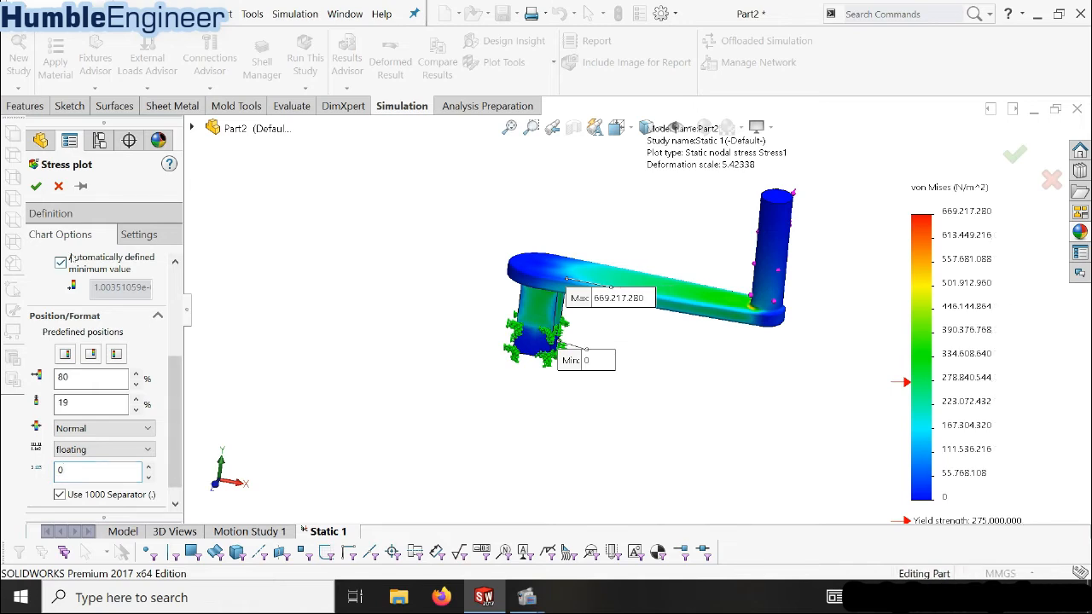
pyautogui.click(36, 186)
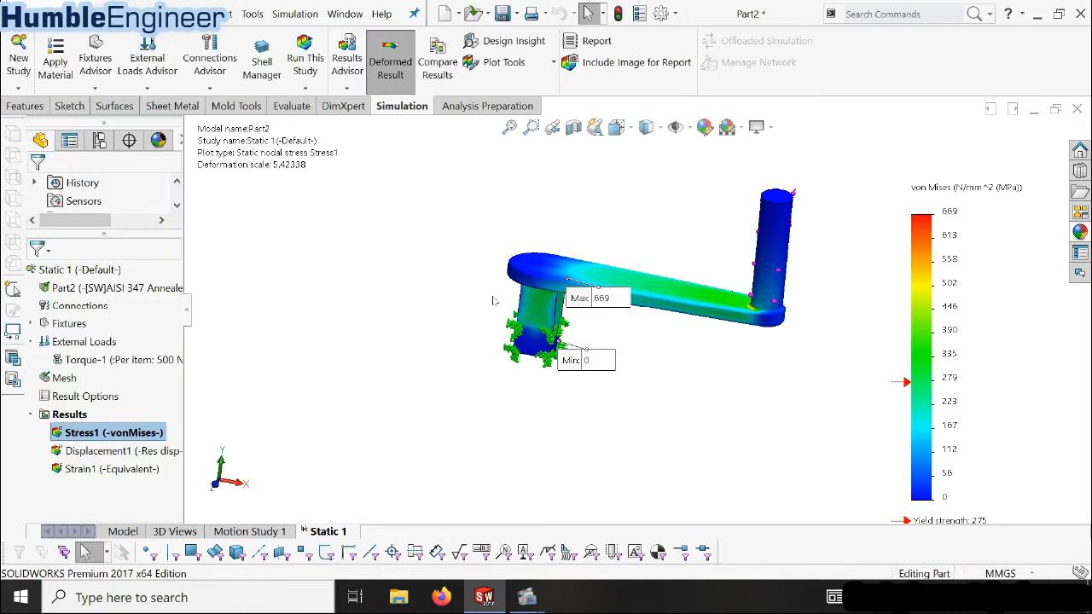
# Examine the maximum and minimum stress locations on the square shaft and where it meets the arm
pyautogui.scroll(-2, 684, 286)
pyautogui.moveTo(577, 351); pyautogui.dragTo(570, 248, button='middle')
pyautogui.scroll(3, 598, 333)
pyautogui.scroll(-5, 600, 318)
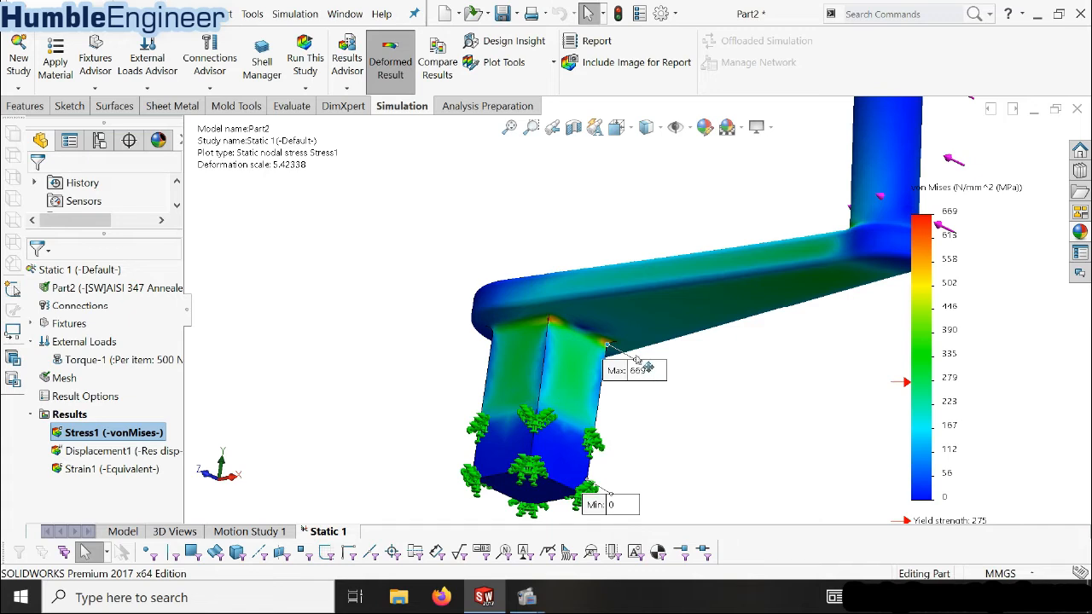
pyautogui.scroll(-2, 646, 371)
pyautogui.moveTo(647, 368); pyautogui.dragTo(706, 394, button='middle')
pyautogui.scroll(5, 705, 405)
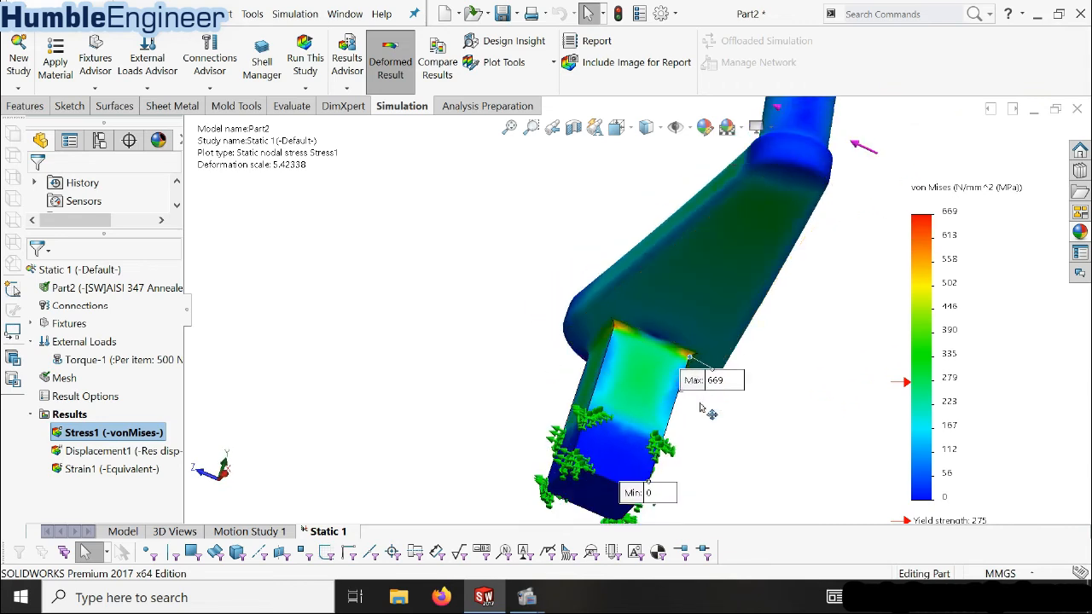
pyautogui.moveTo(658, 314); pyautogui.dragTo(517, 465, button='middle')
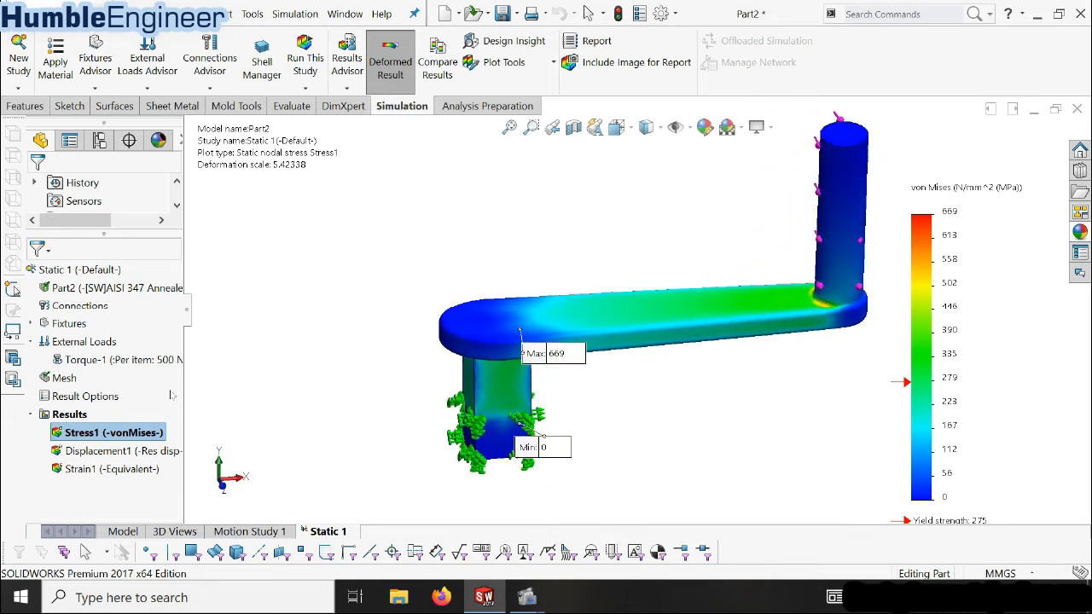
pyautogui.scroll(-1, 572, 373)
pyautogui.moveTo(627, 375); pyautogui.dragTo(599, 389, button='middle')
pyautogui.scroll(-1, 583, 426)
pyautogui.scroll(-2, 580, 432)
pyautogui.moveTo(549, 422); pyautogui.dragTo(566, 442, button='middle')
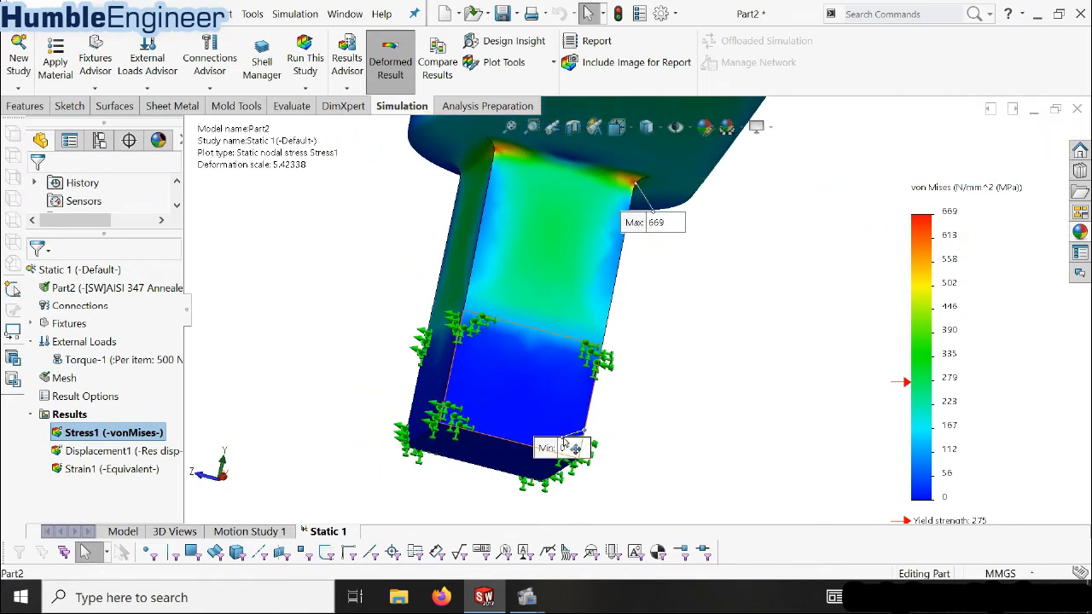
pyautogui.scroll(5, 564, 438)
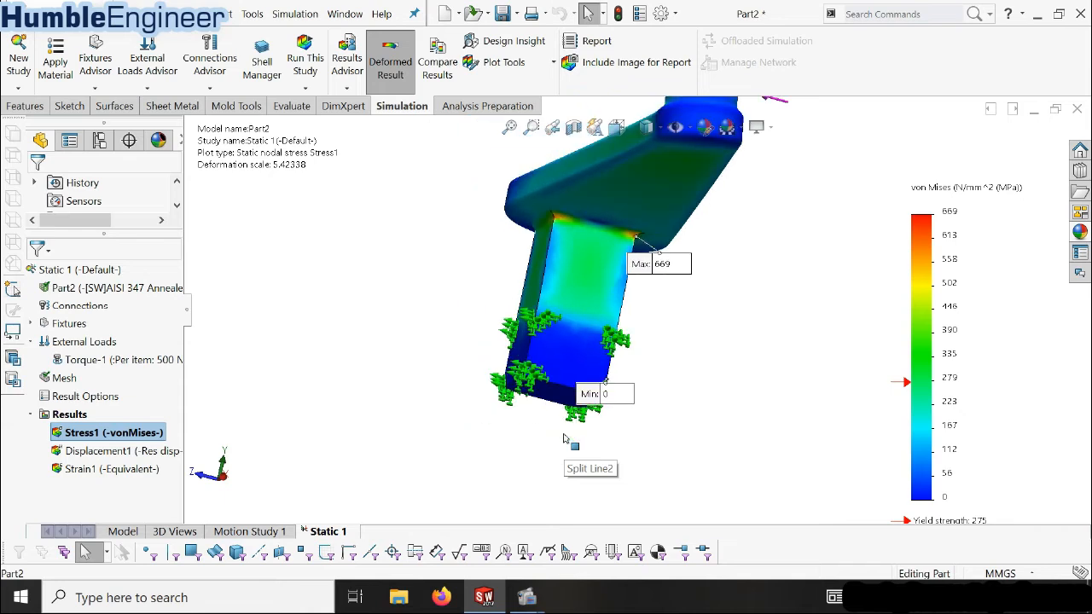
# Examine the von Mises stress around the fillet where the handle joins the arm
pyautogui.moveTo(574, 367); pyautogui.dragTo(765, 466, button='middle')
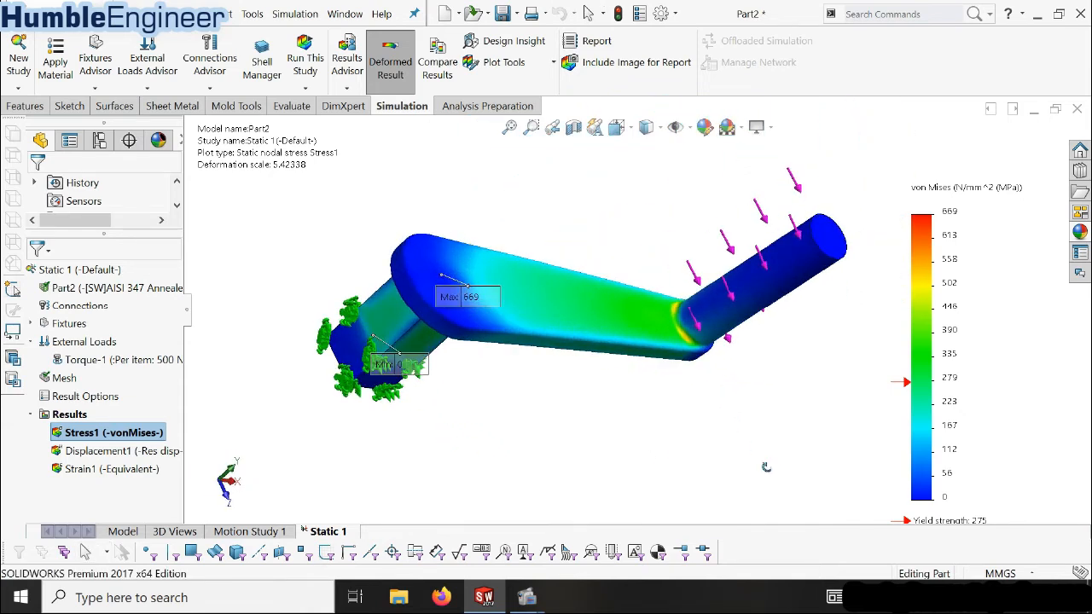
pyautogui.scroll(-6, 700, 317)
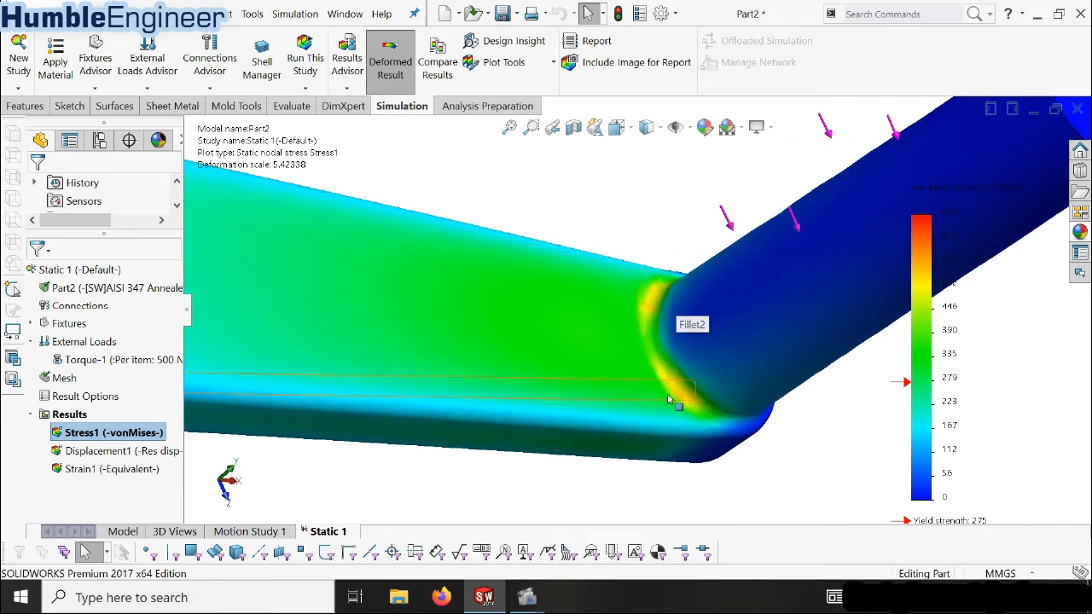
pyautogui.scroll(5, 697, 346)
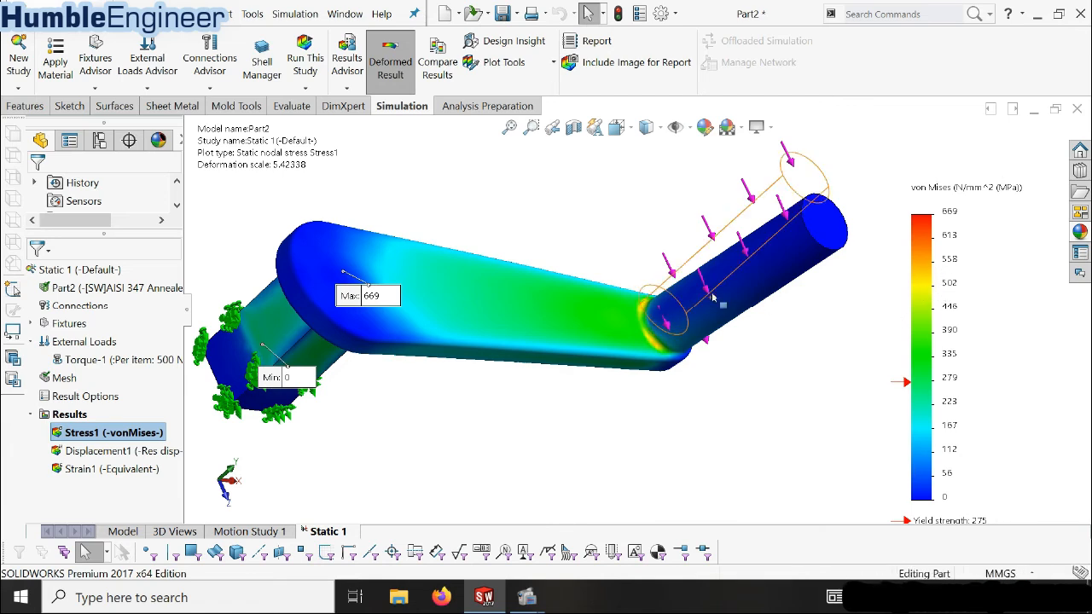
# Edit the handle's torque load into a force along a selected direction, using the arm's rounded end face as the reference
pyautogui.hotkey('ctrl', '1')
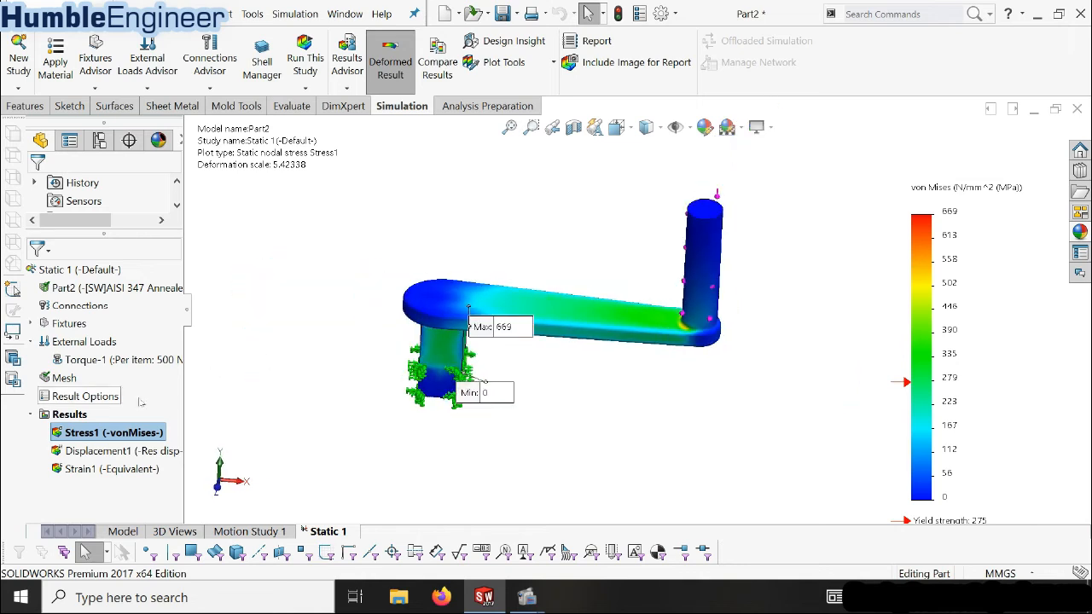
pyautogui.click(102, 344)
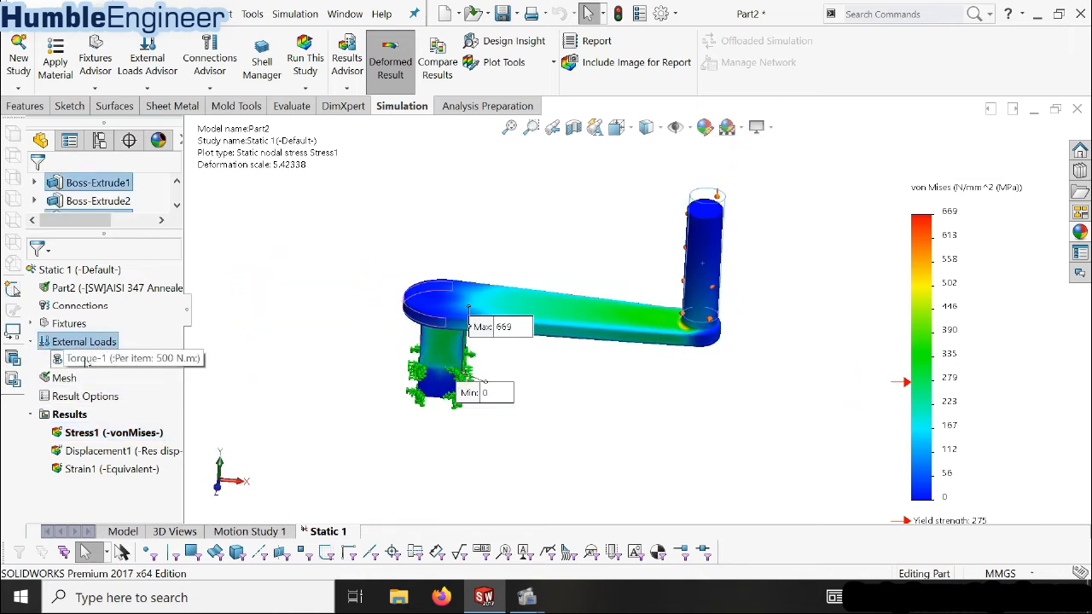
pyautogui.rightClick(87, 359)
pyautogui.click(123, 419)
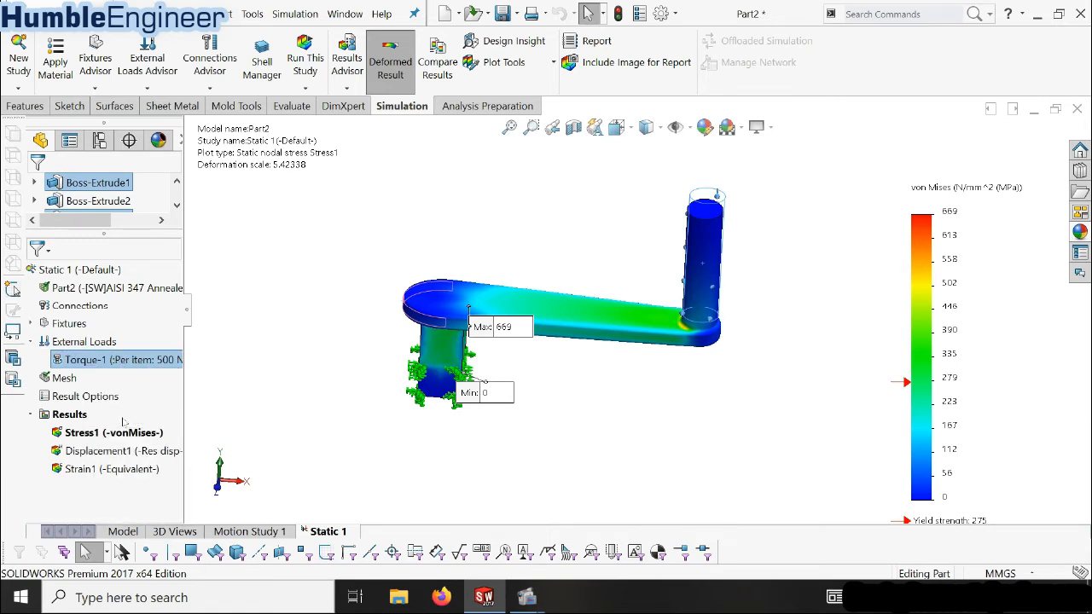
pyautogui.click(39, 264)
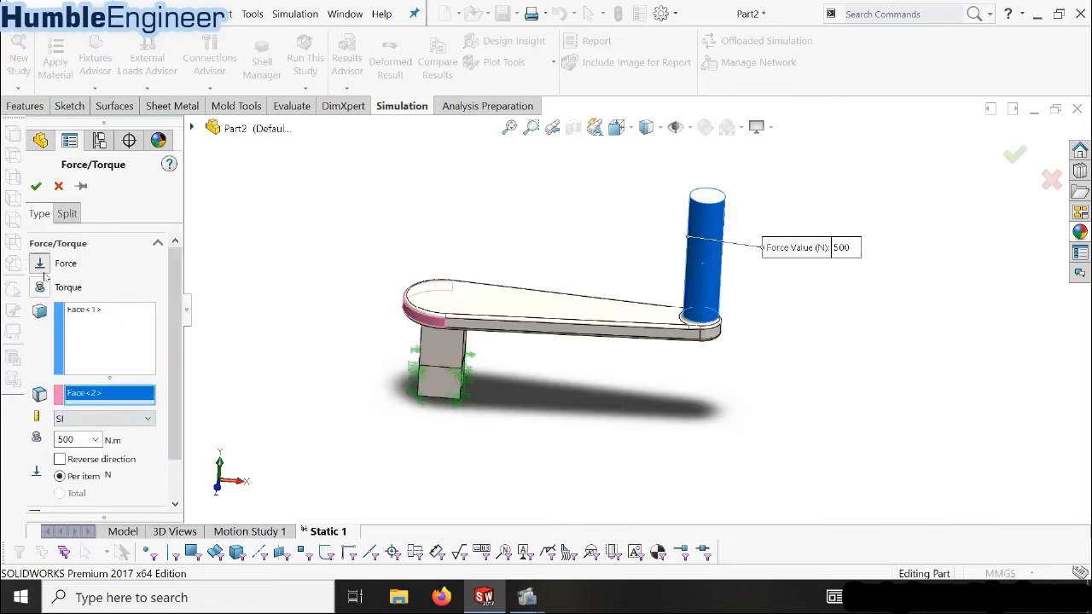
pyautogui.scroll(-2, 693, 189)
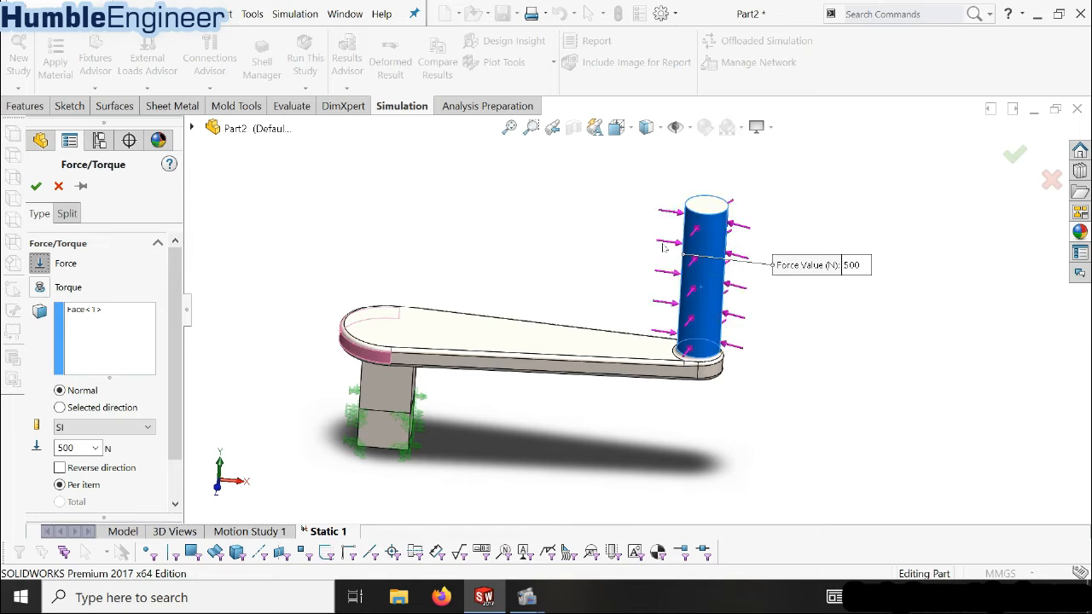
pyautogui.click(102, 408)
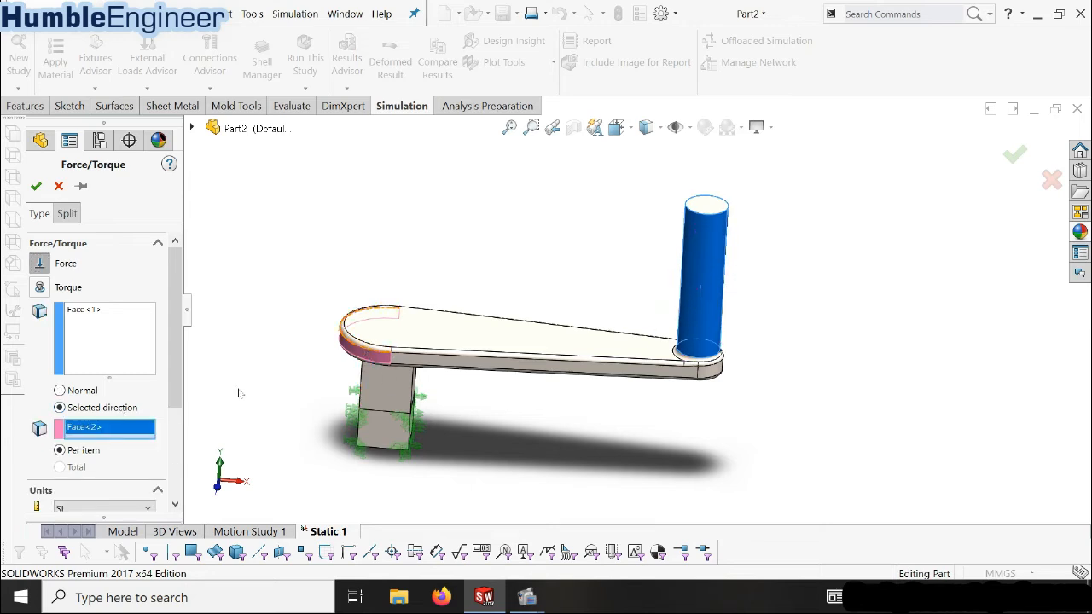
# Apply a 500 N circumferential force component on the handle and rerun the static study
pyautogui.moveTo(173, 348); pyautogui.dragTo(169, 442)
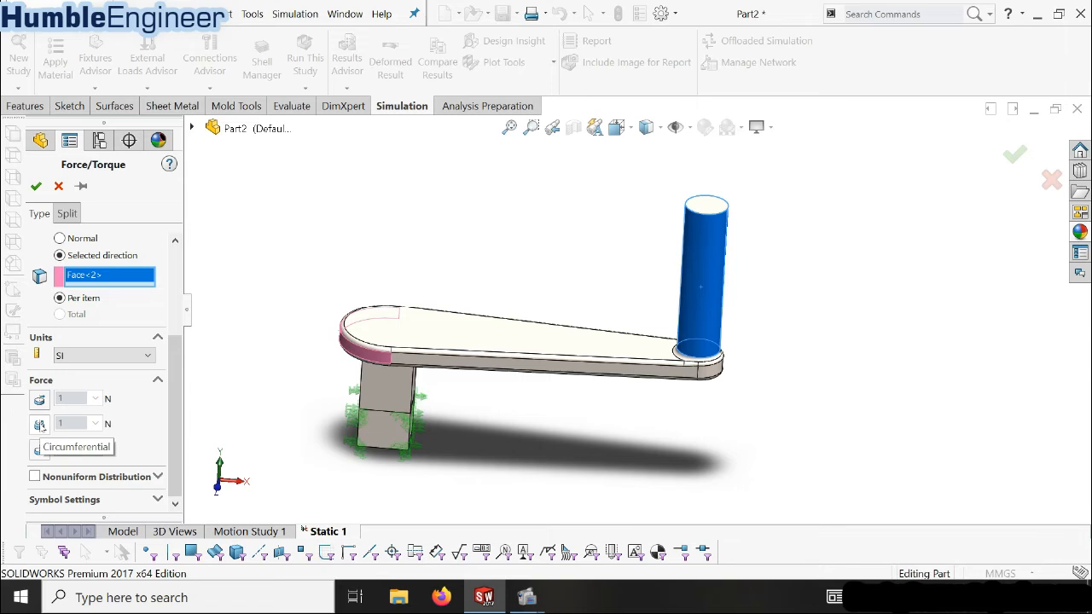
pyautogui.click(40, 425)
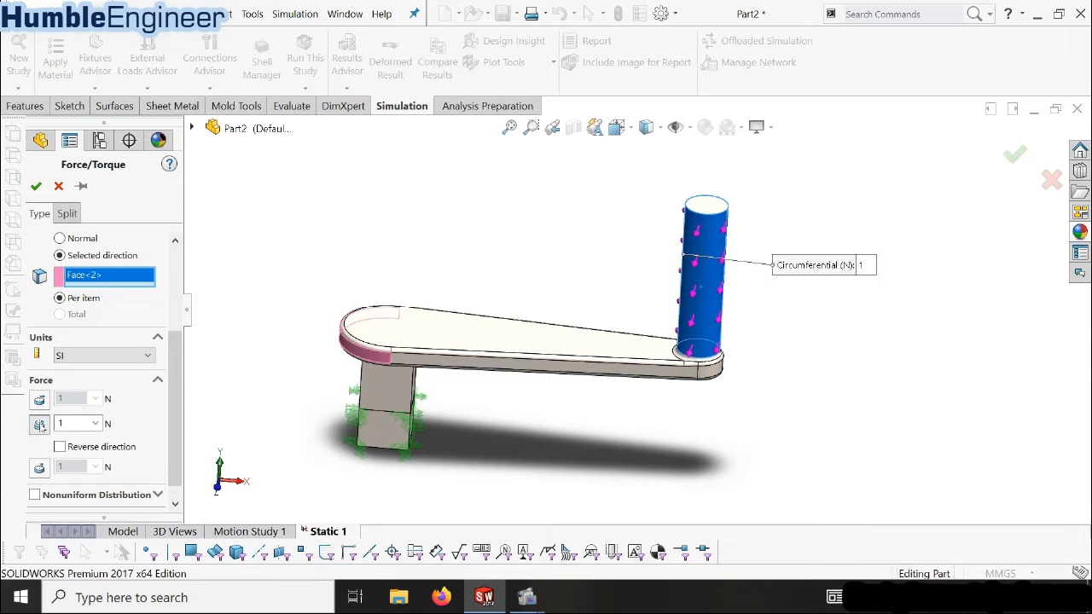
pyautogui.click(75, 419)
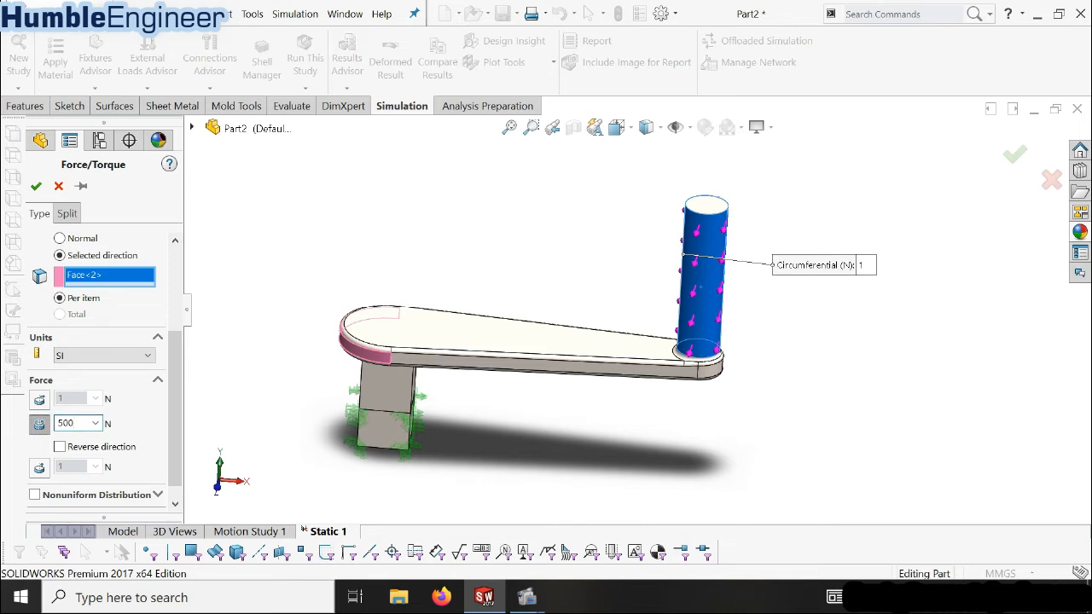
pyautogui.write('500')
pyautogui.moveTo(490, 319); pyautogui.dragTo(504, 440, button='middle')
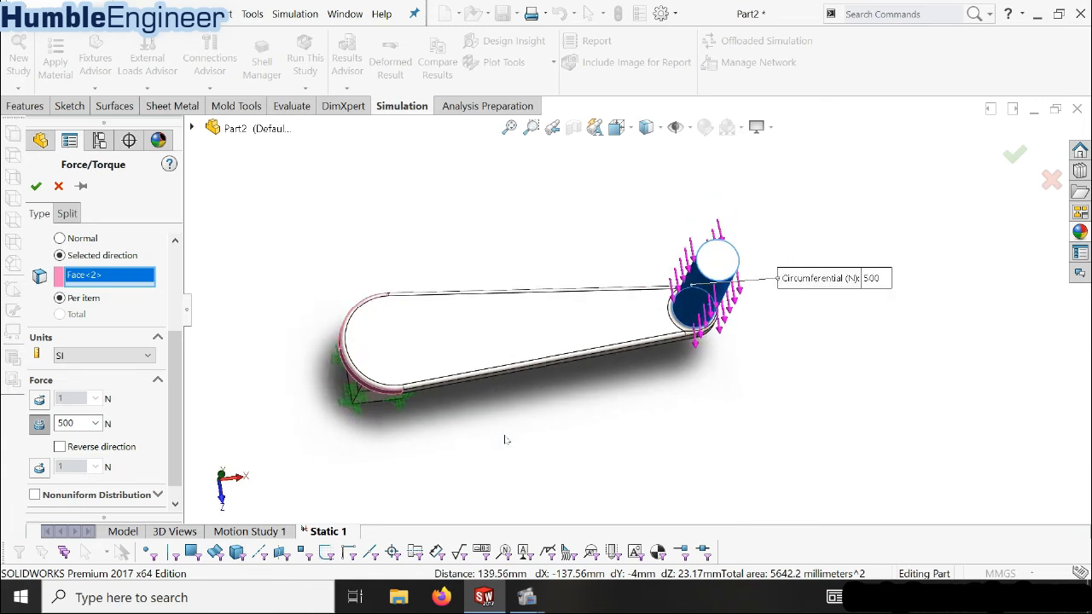
pyautogui.click(36, 186)
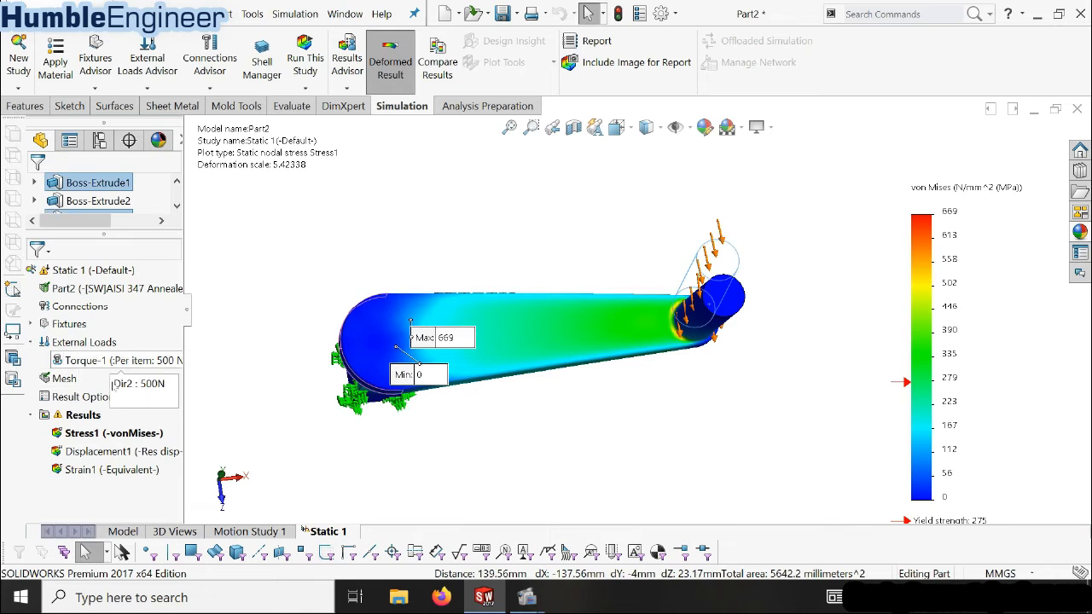
pyautogui.rightClick(114, 268)
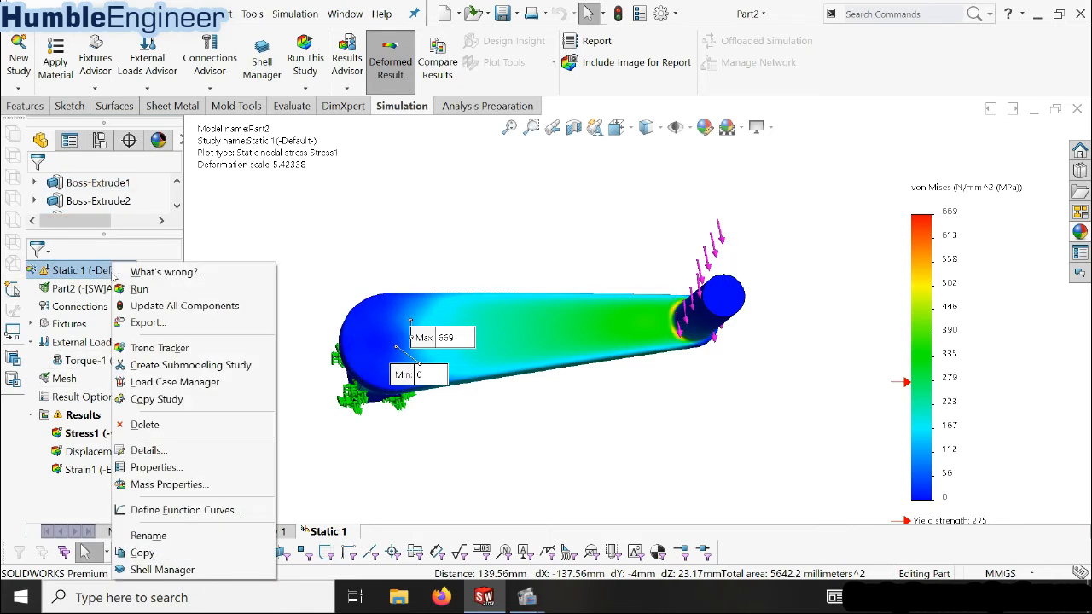
pyautogui.click(134, 289)
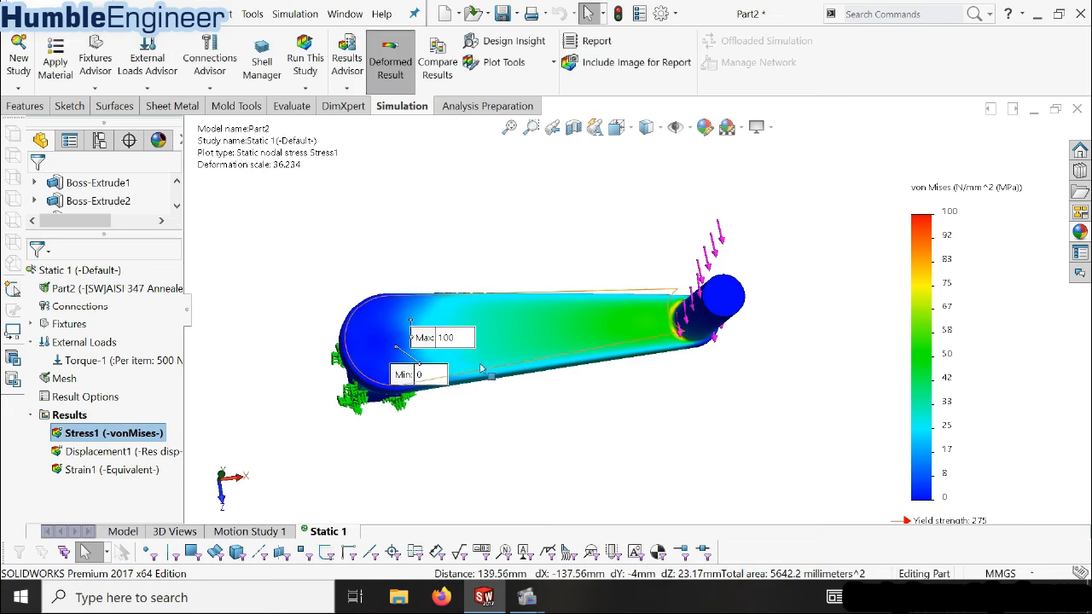
# Examine the recalculated von Mises stress on the square shaft and at its junction with the arm
pyautogui.moveTo(430, 375); pyautogui.dragTo(445, 260, button='middle')
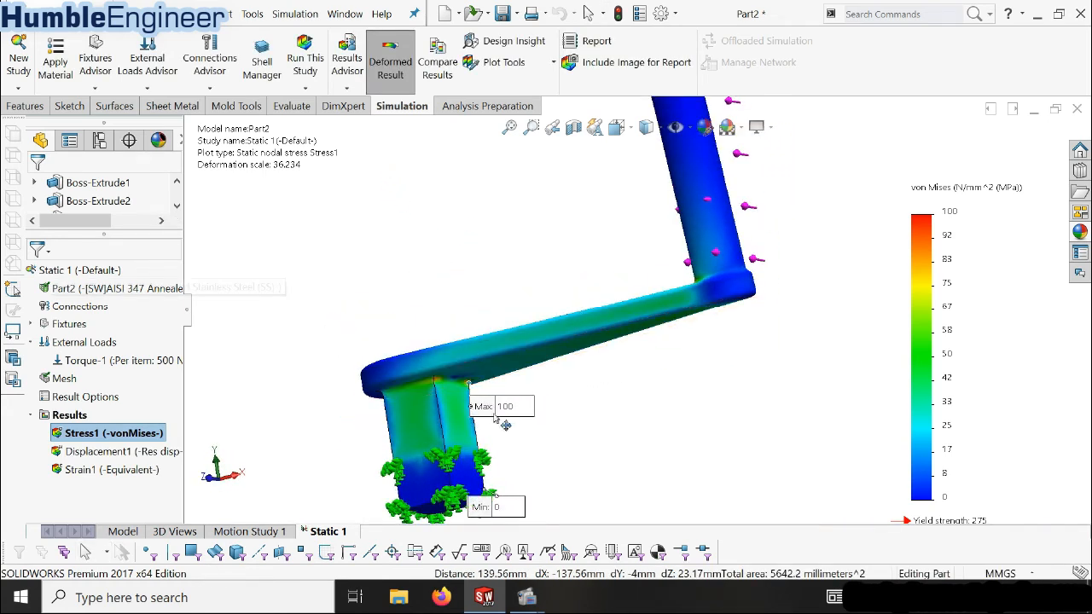
pyautogui.scroll(-2, 505, 420)
pyautogui.scroll(3, 517, 399)
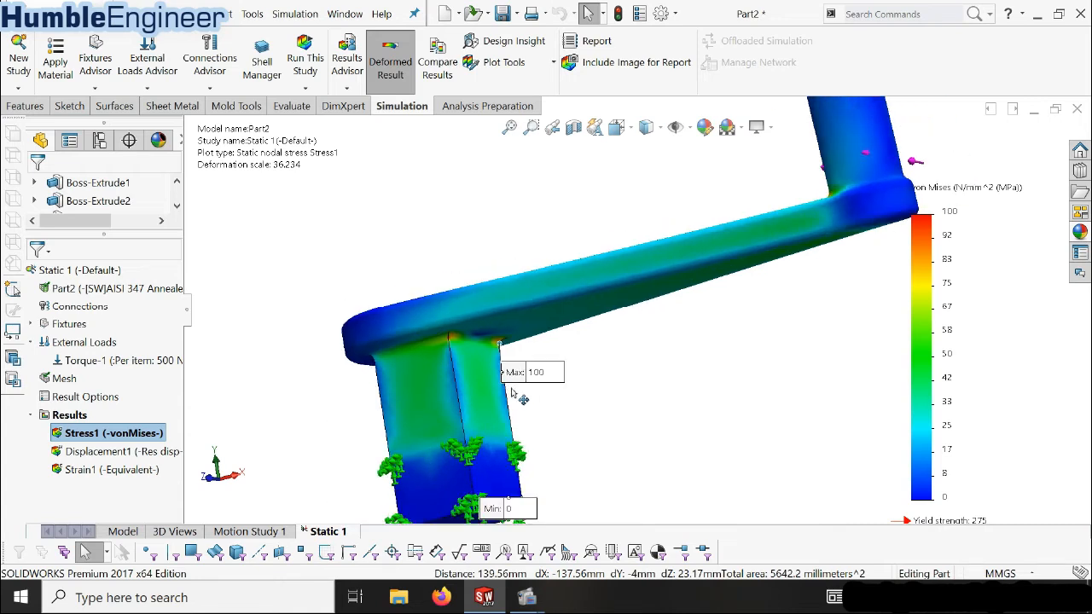
pyautogui.moveTo(595, 355); pyautogui.dragTo(505, 301, button='middle')
pyautogui.scroll(2, 587, 269)
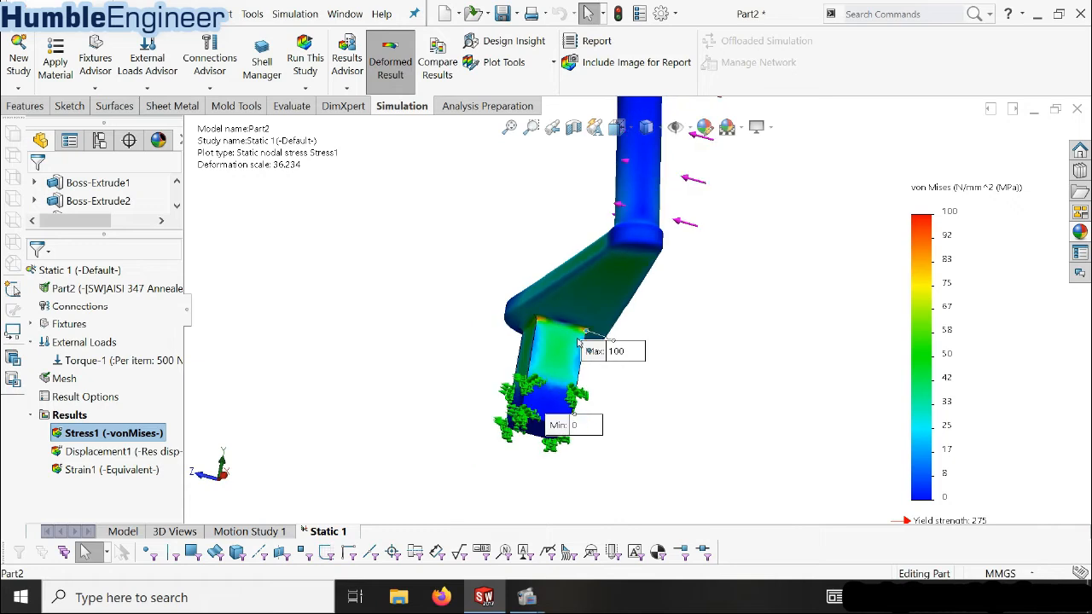
pyautogui.moveTo(586, 269); pyautogui.dragTo(628, 449, button='middle')
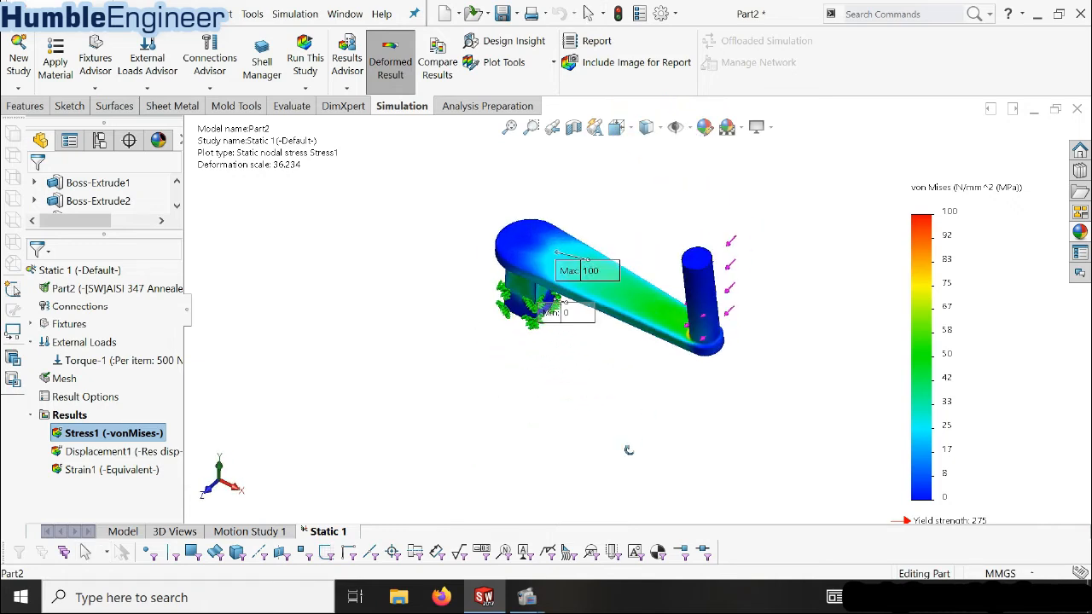
pyautogui.moveTo(641, 342); pyautogui.dragTo(581, 283, button='middle')
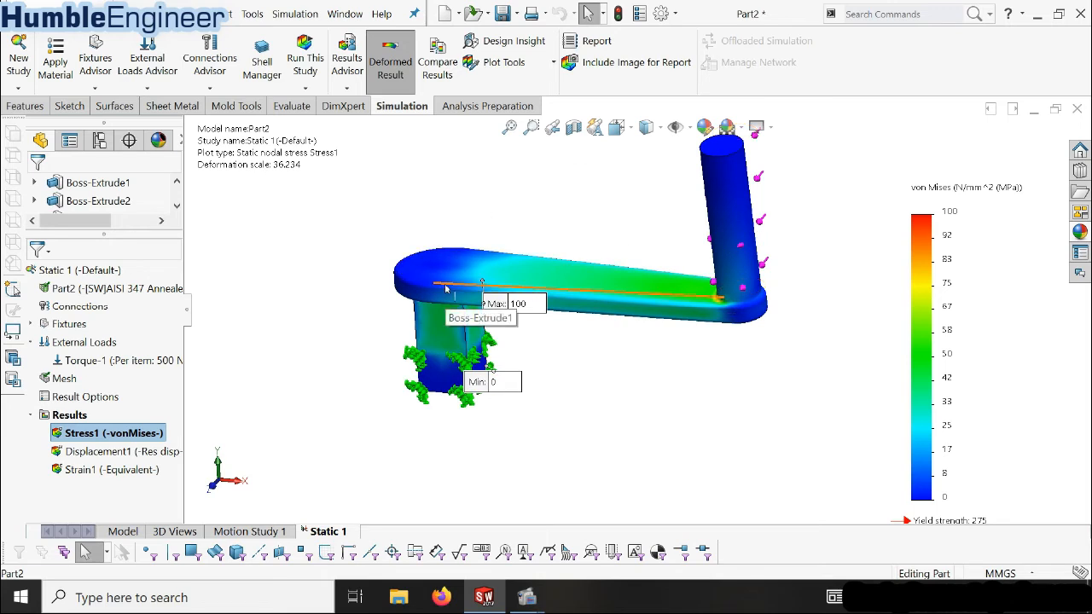
# Check the direction of the force on the handle and examine the stress distribution along the arm and handle
pyautogui.click(169, 364)
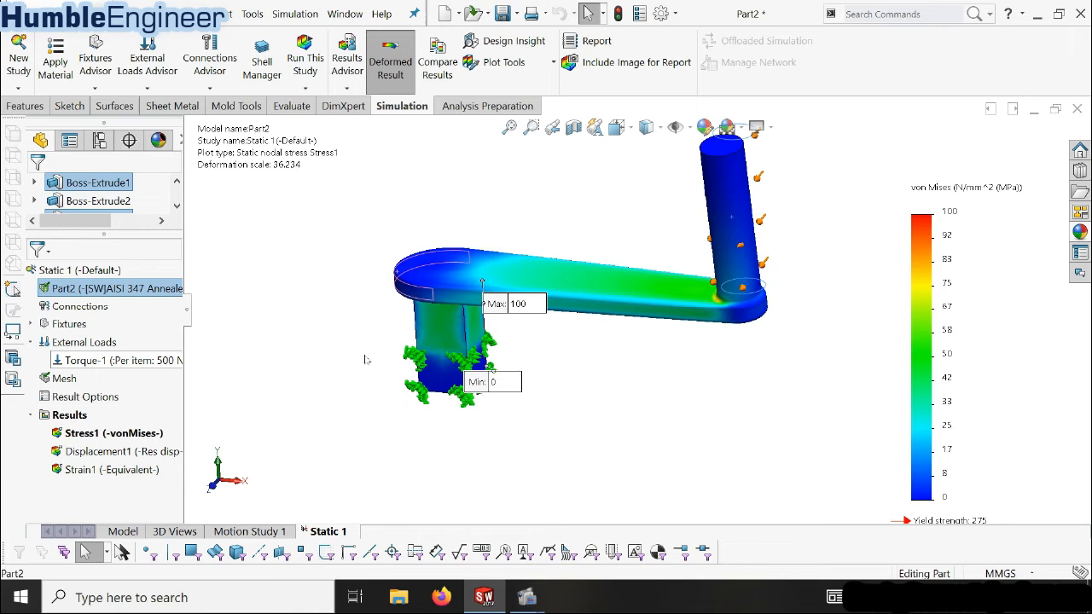
pyautogui.click(367, 359)
pyautogui.moveTo(576, 315); pyautogui.dragTo(627, 287, button='middle')
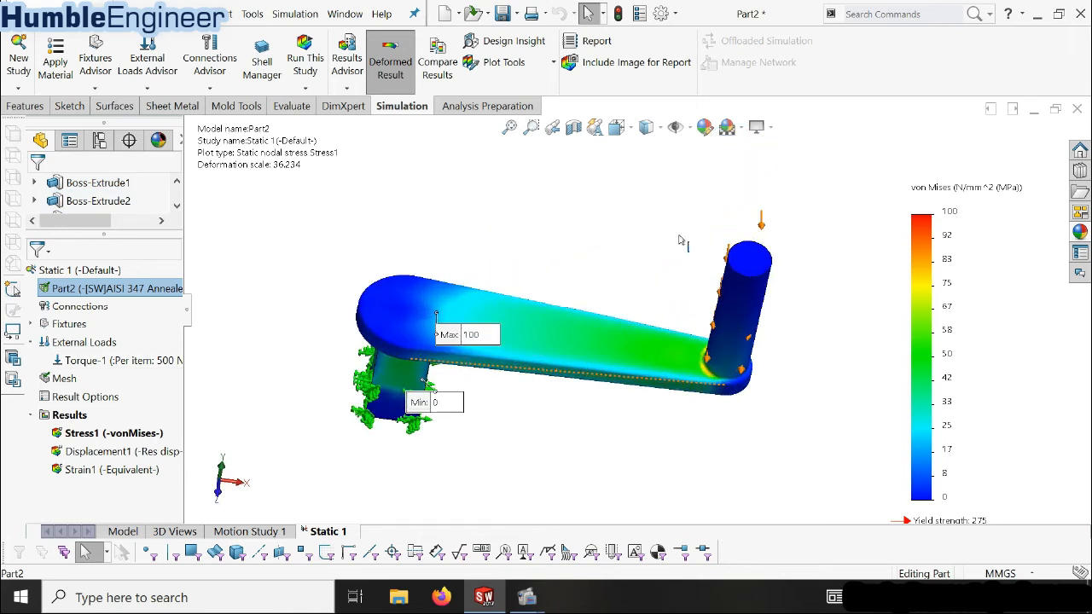
pyautogui.scroll(-1, 848, 436)
pyautogui.scroll(2, 837, 436)
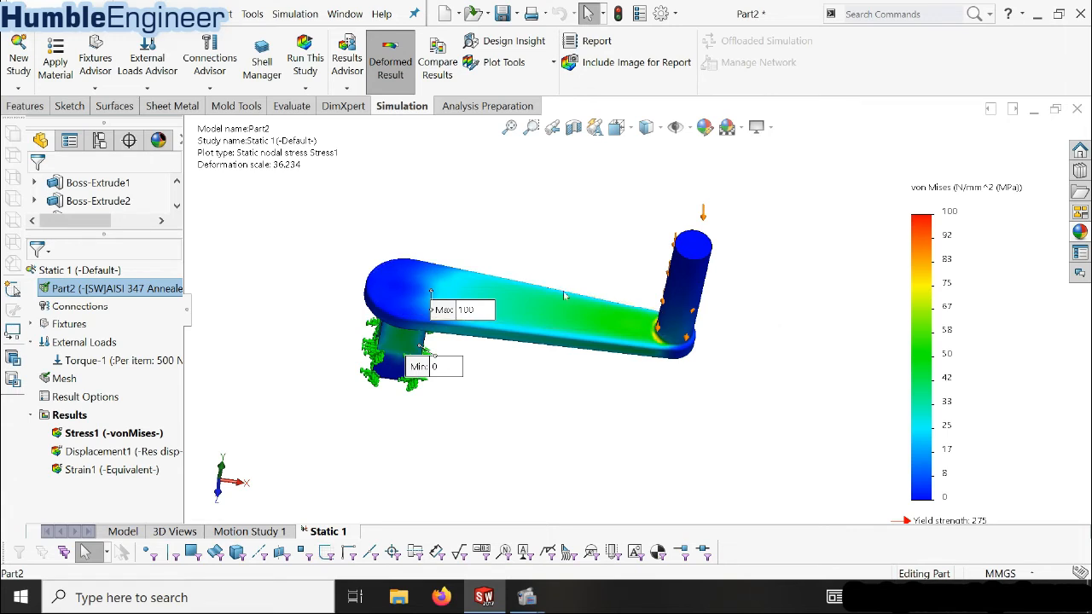
pyautogui.moveTo(381, 414); pyautogui.dragTo(499, 287, button='middle')
pyautogui.scroll(3, 499, 287)
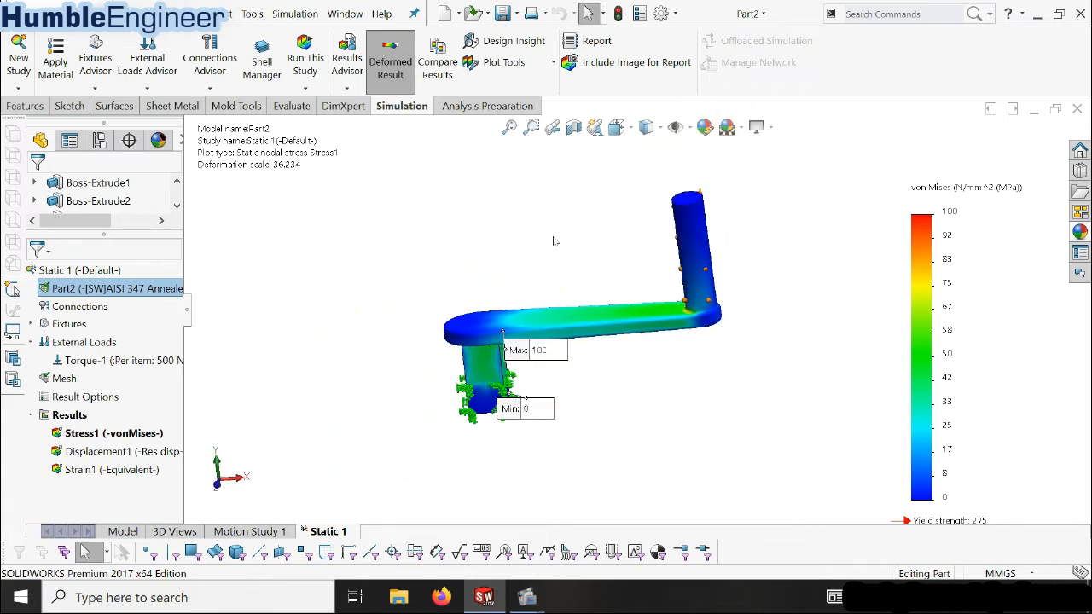
pyautogui.scroll(-1, 555, 241)
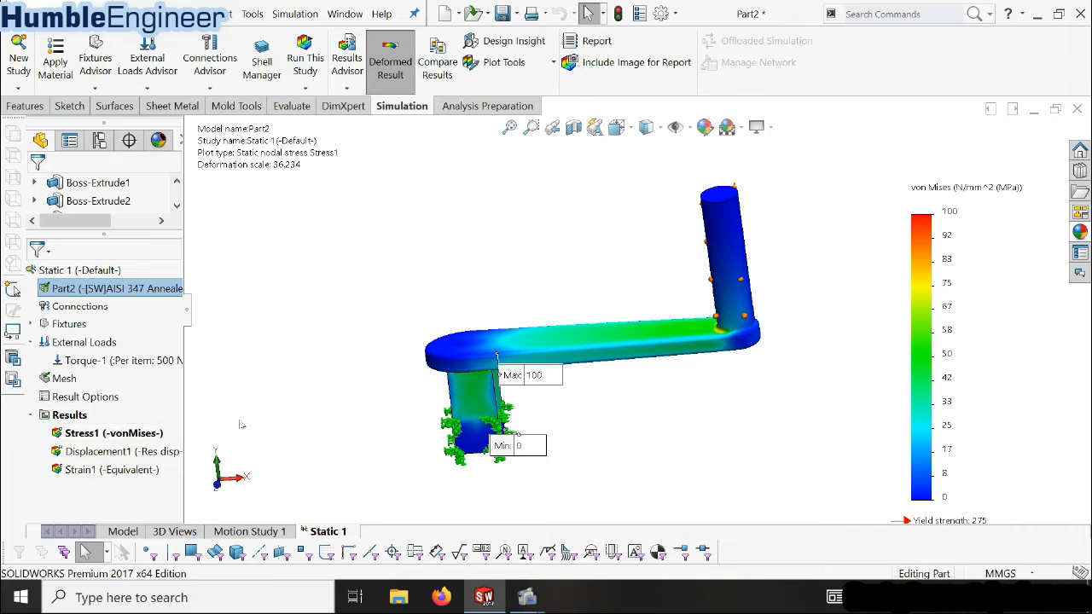
# Create a constant-amplitude fatigue study for the crank and review the existing Static 1 study it builds on
pyautogui.click(18, 61)
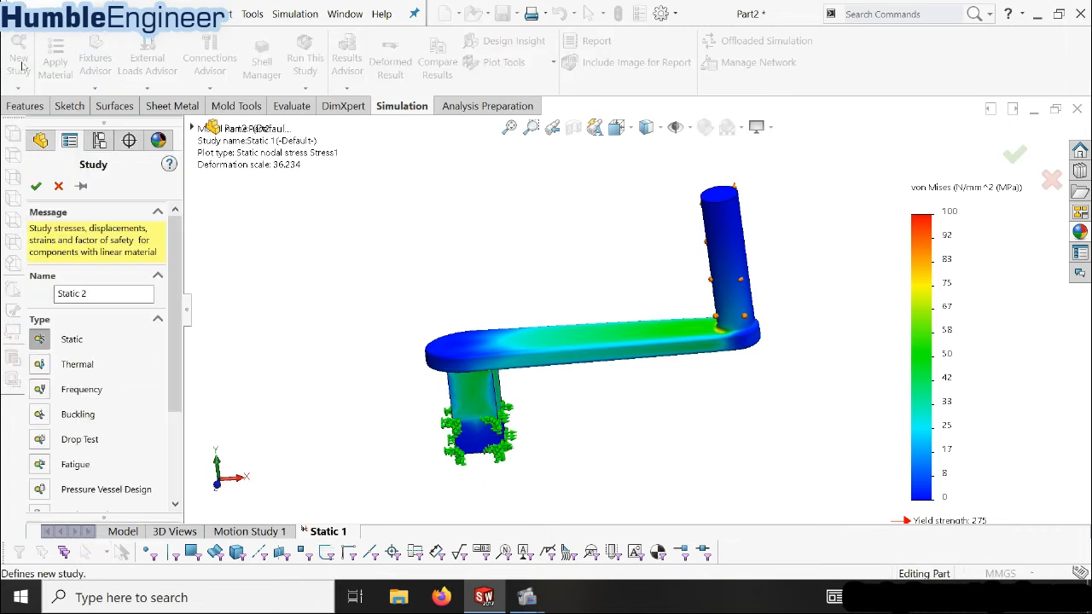
pyautogui.click(47, 471)
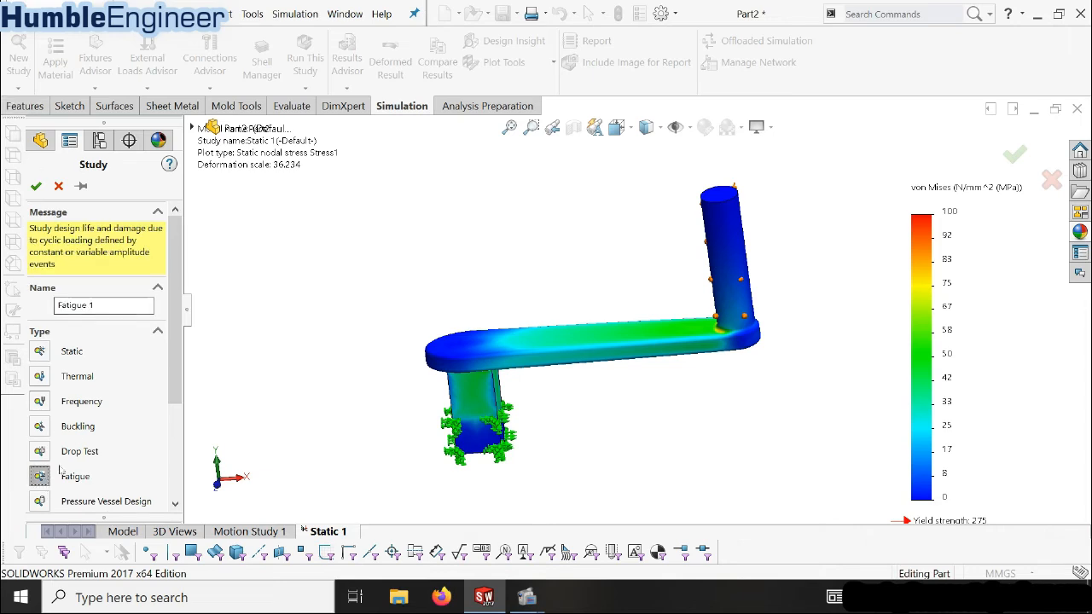
pyautogui.click(36, 185)
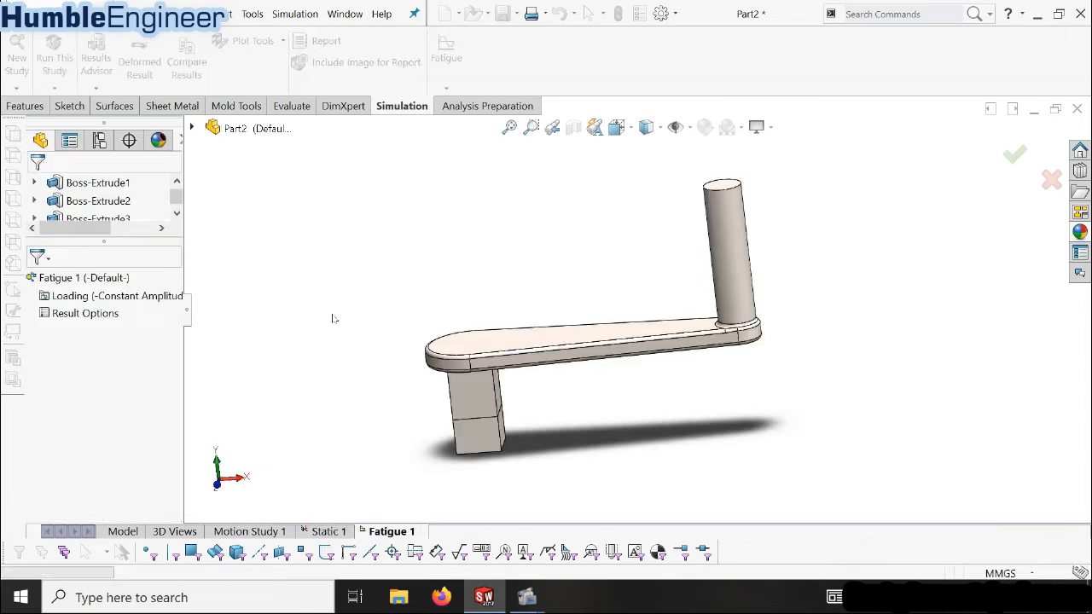
pyautogui.click(328, 532)
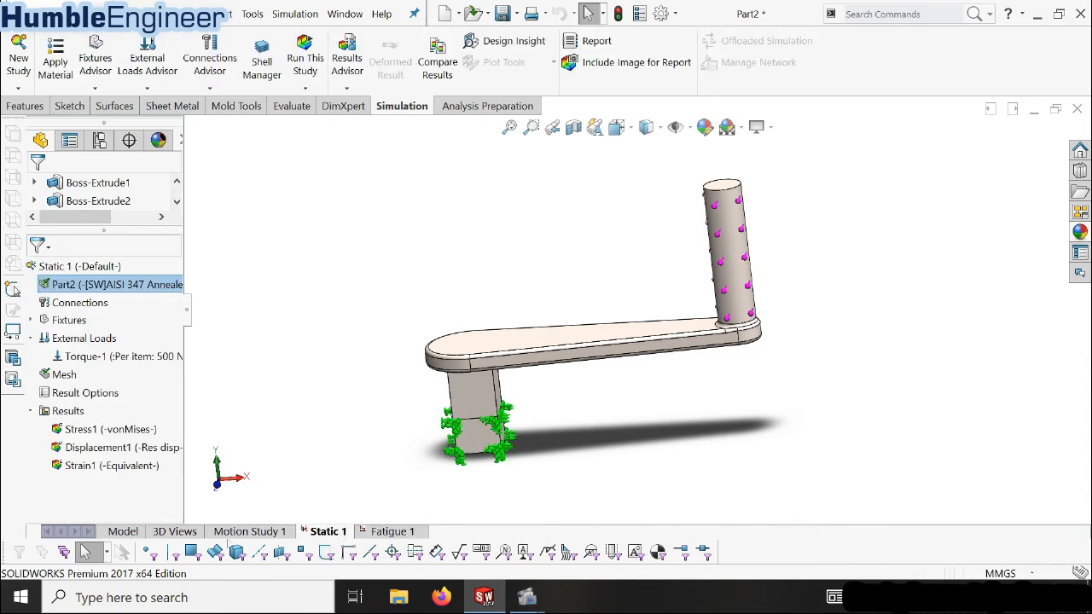
pyautogui.click(365, 532)
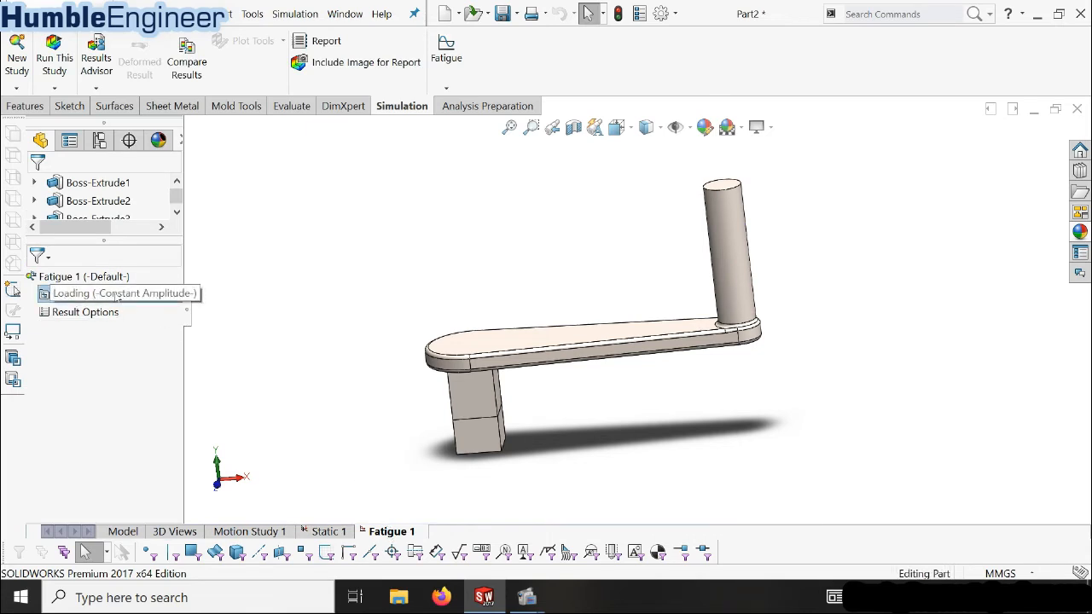
# Add a fully reversed (LR=-1) loading event of 100000 cycles to the fatigue study, associated with Static 1 at scale 1
pyautogui.rightClick(117, 296)
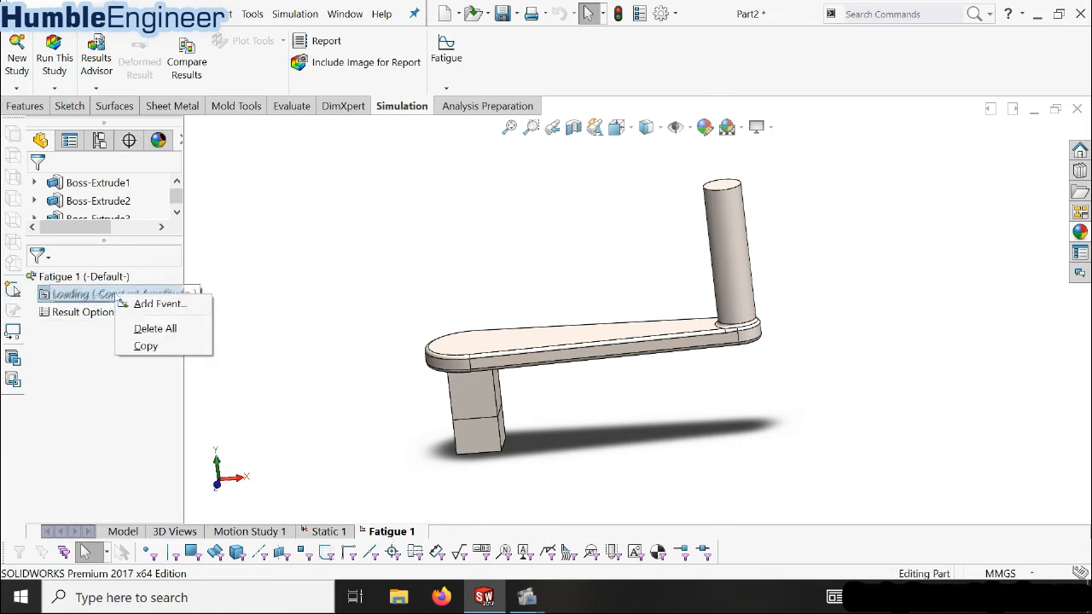
pyautogui.click(128, 304)
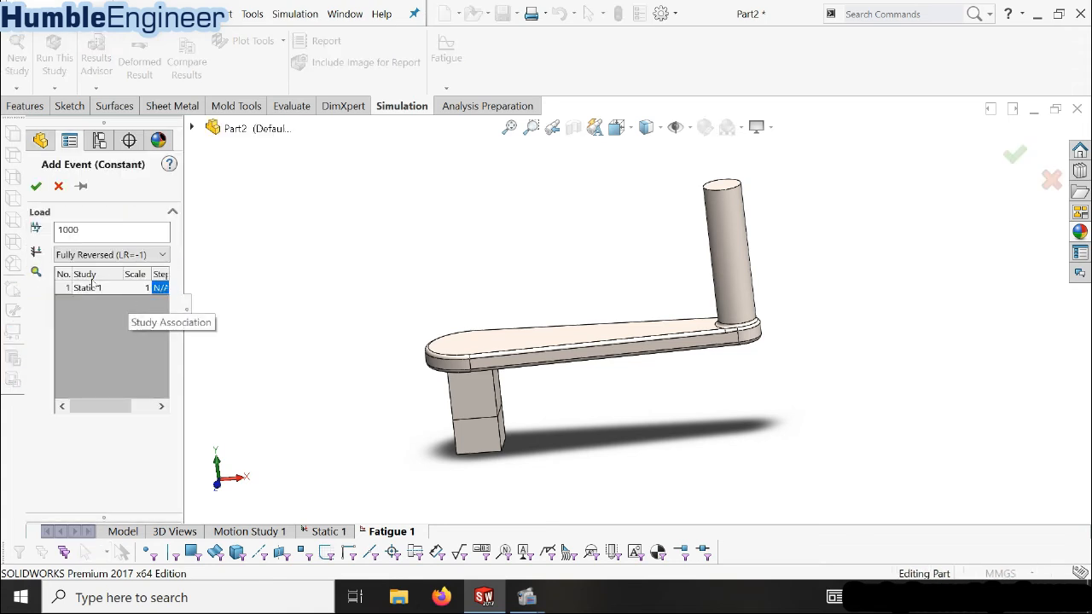
pyautogui.click(147, 255)
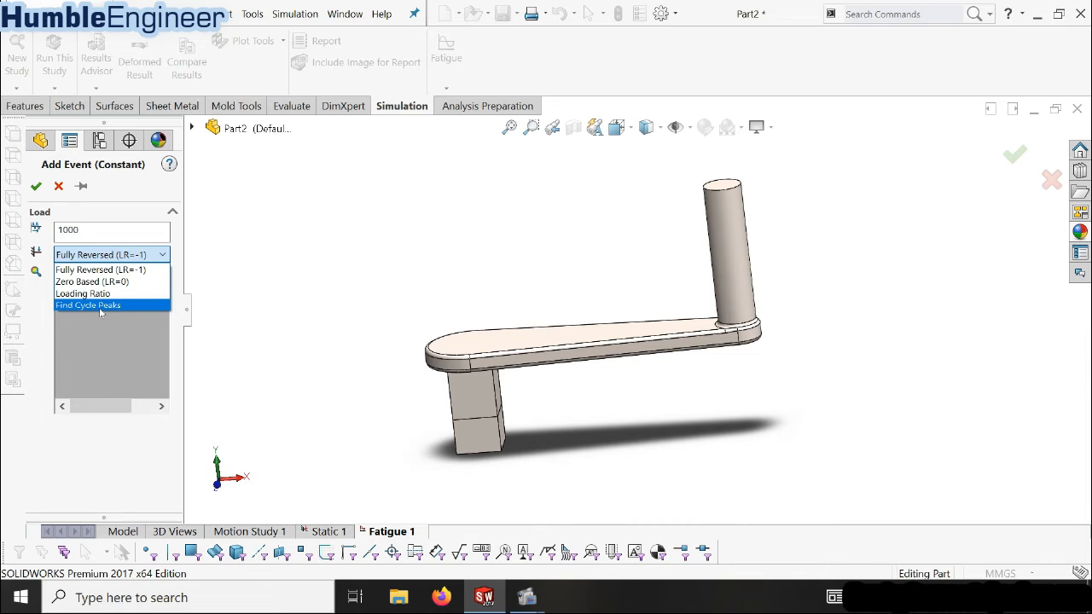
pyautogui.click(120, 272)
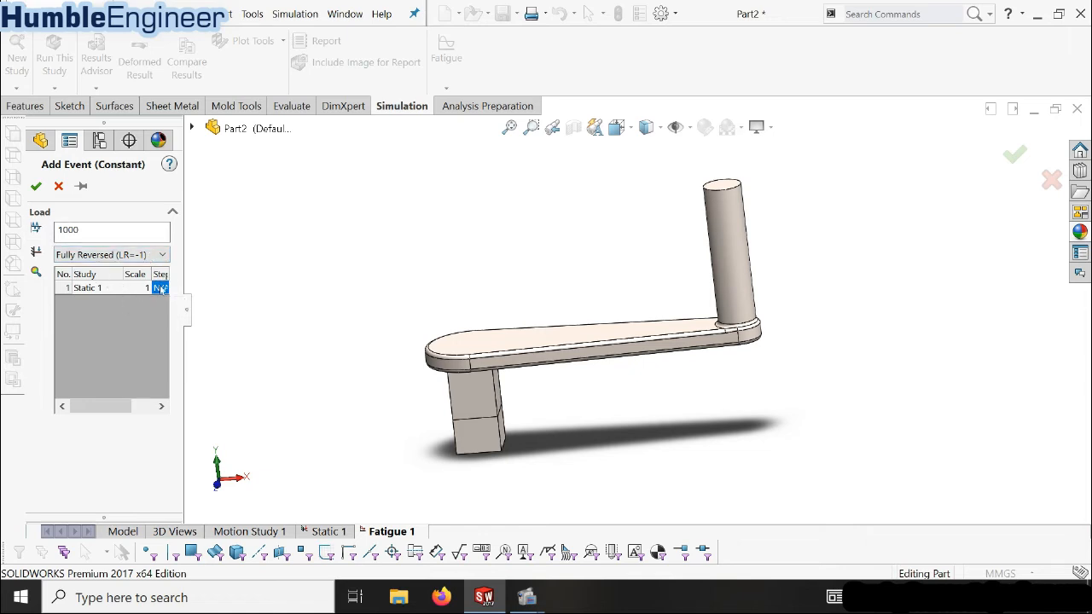
pyautogui.click(112, 229)
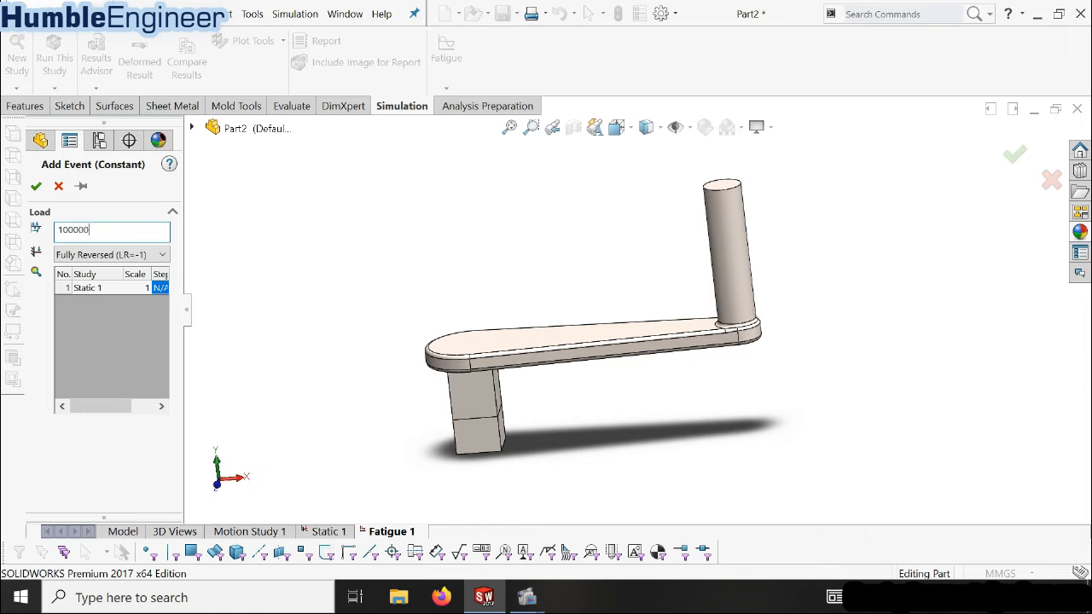
pyautogui.click(36, 187)
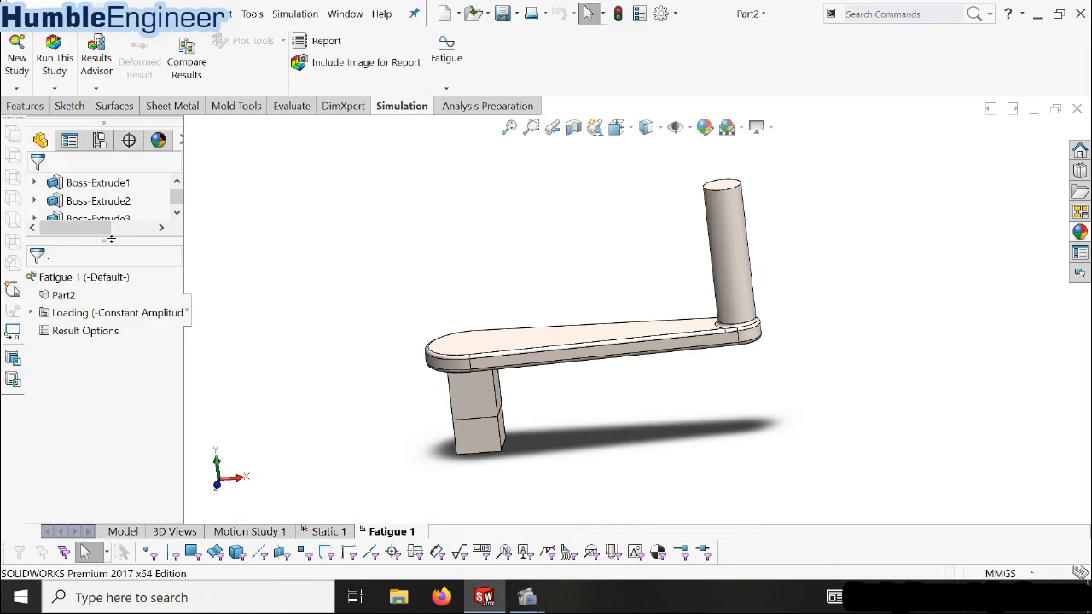
# Assign the crank a fatigue S-N curve derived from the material's elastic modulus, based on ASME Austenitic Steel curves with log-log interpolation
pyautogui.click(72, 298)
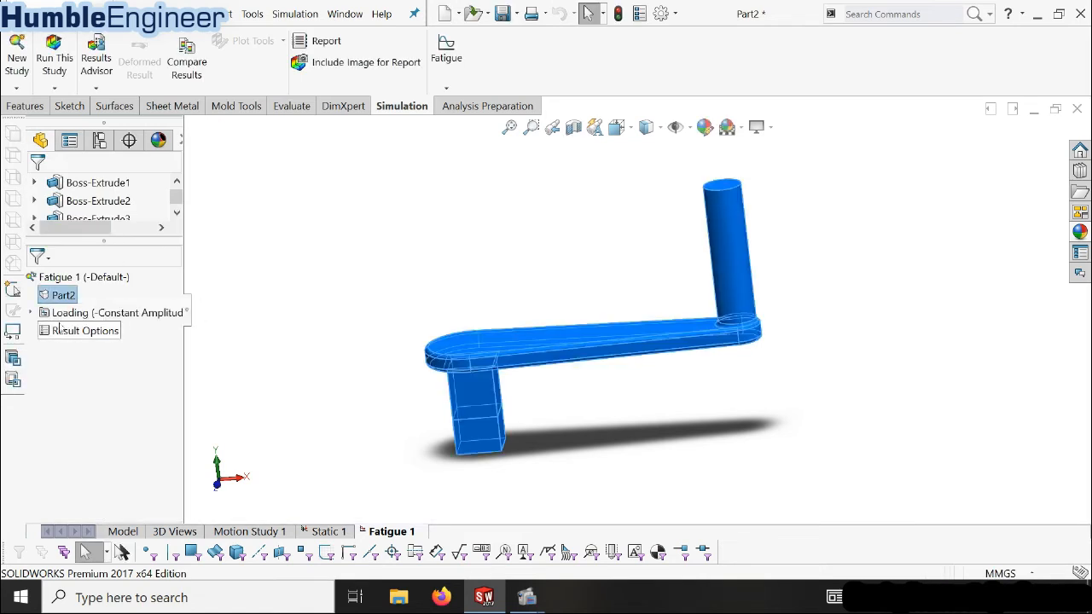
pyautogui.click(31, 314)
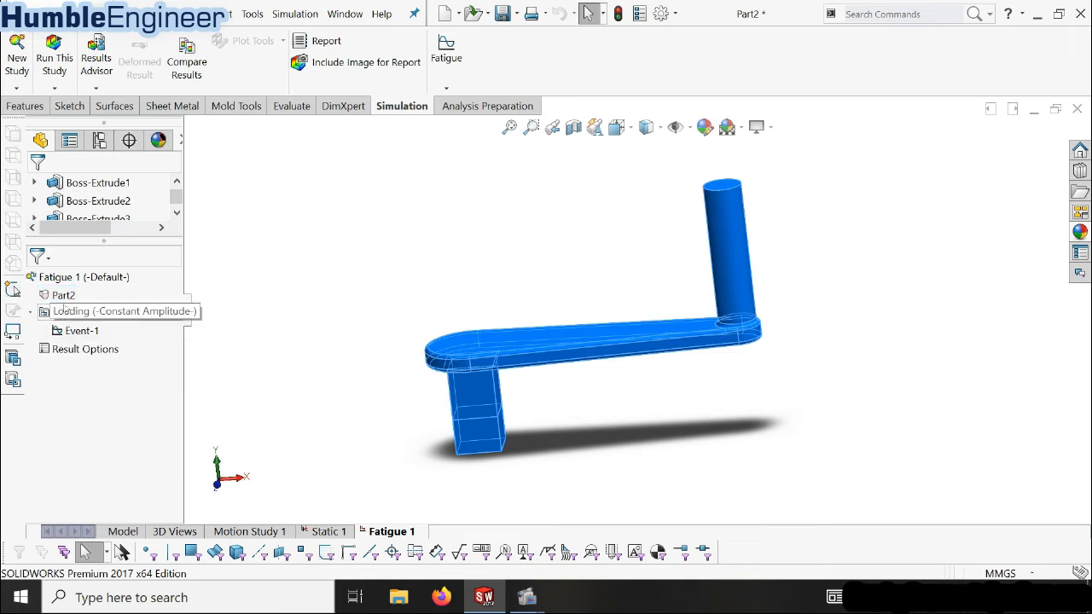
pyautogui.click(59, 295)
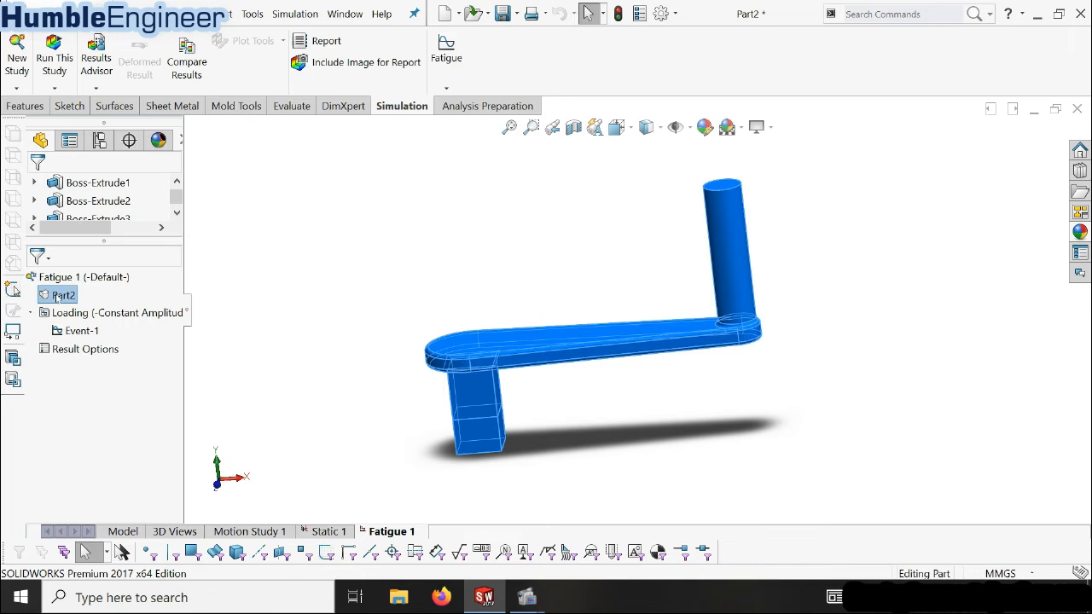
pyautogui.rightClick(56, 297)
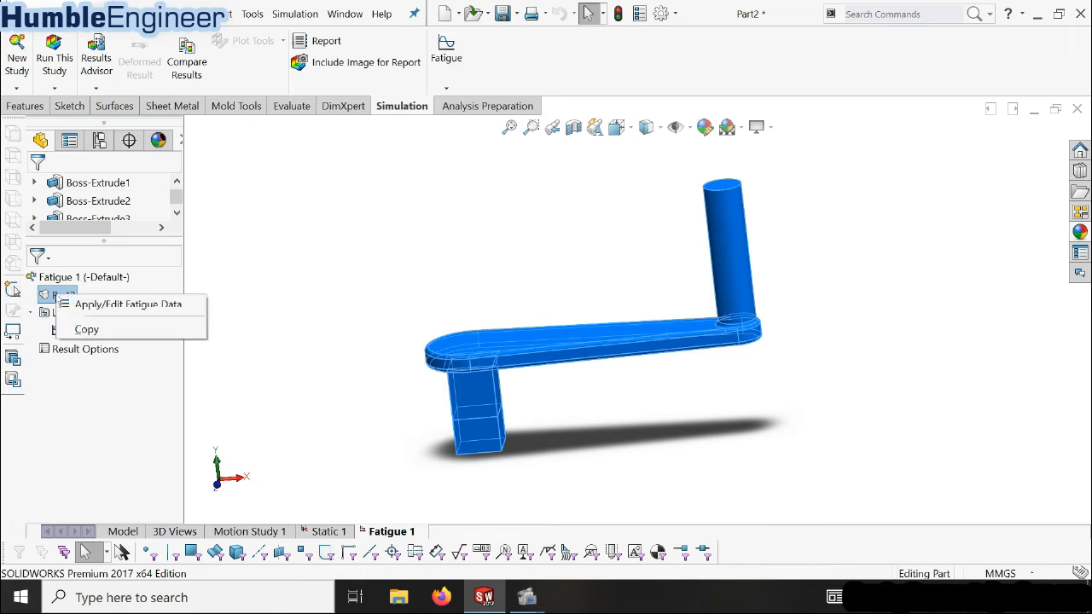
pyautogui.click(82, 305)
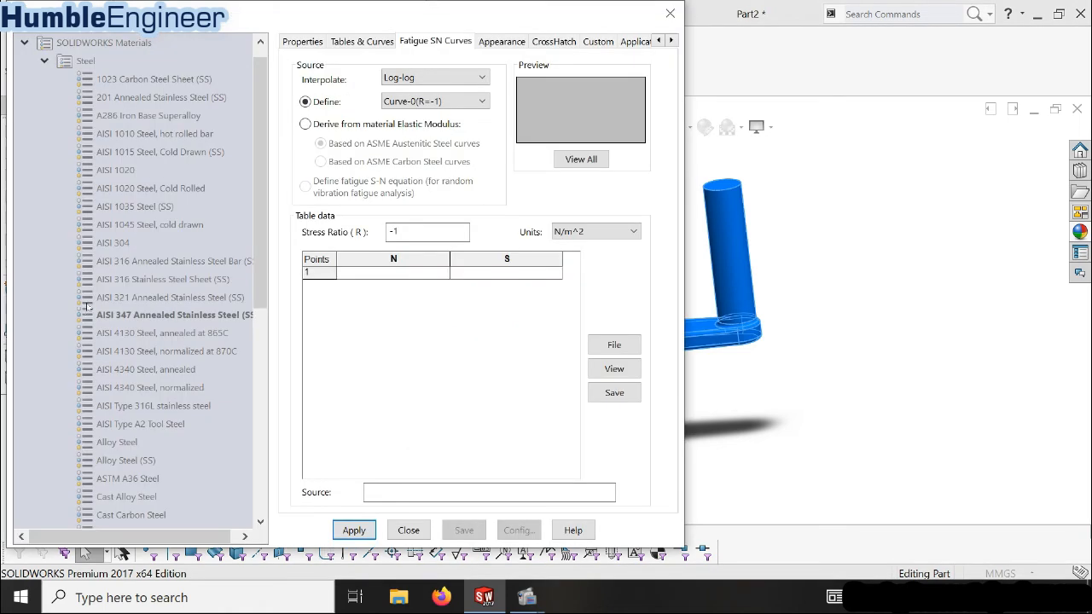
pyautogui.click(383, 125)
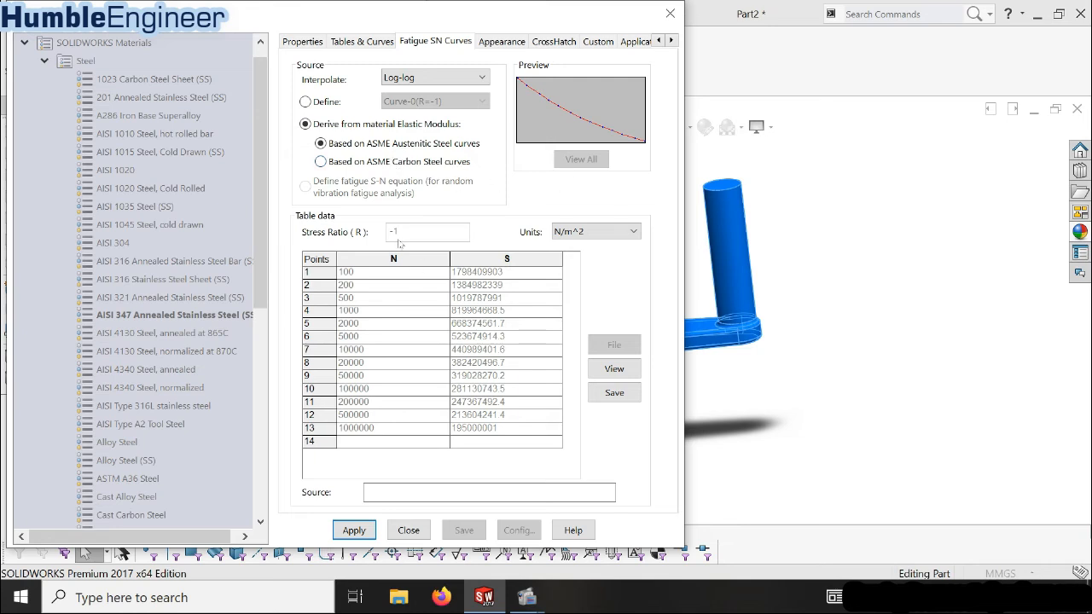
pyautogui.click(322, 103)
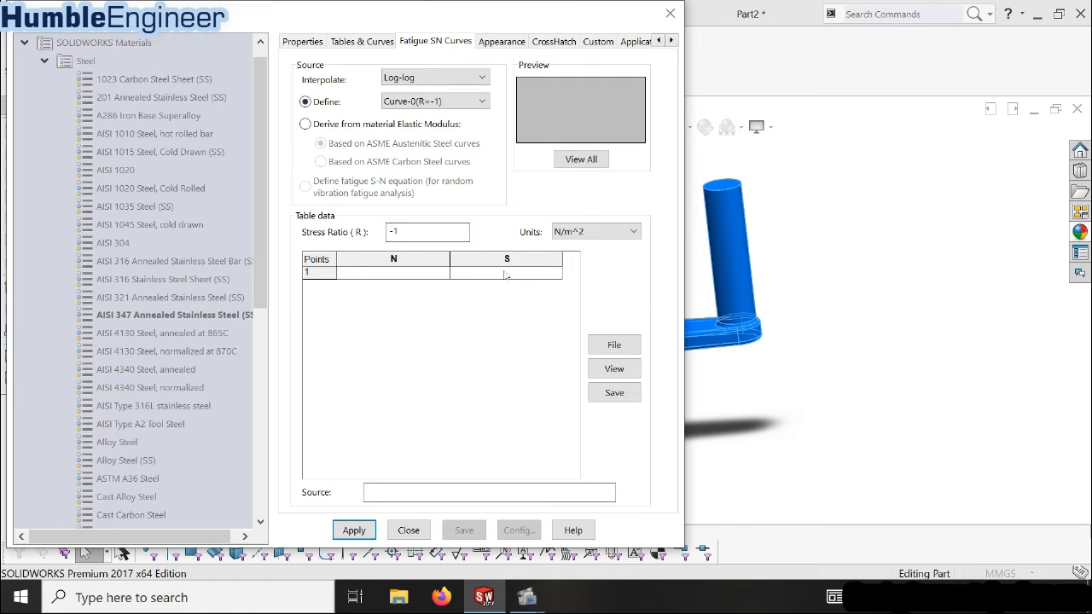
pyautogui.click(316, 125)
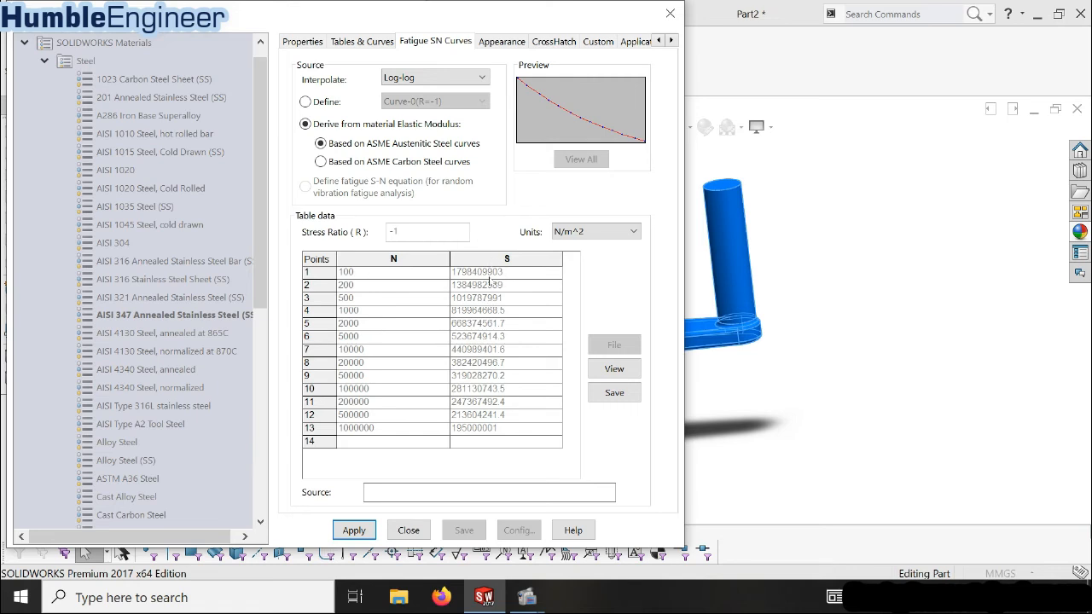
pyautogui.click(354, 531)
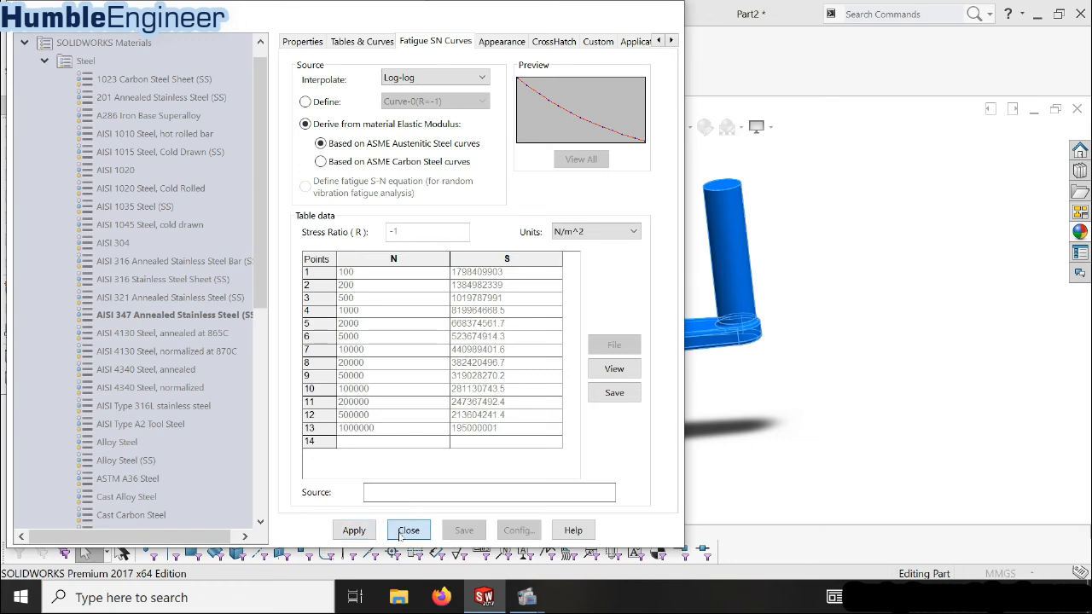
pyautogui.click(402, 532)
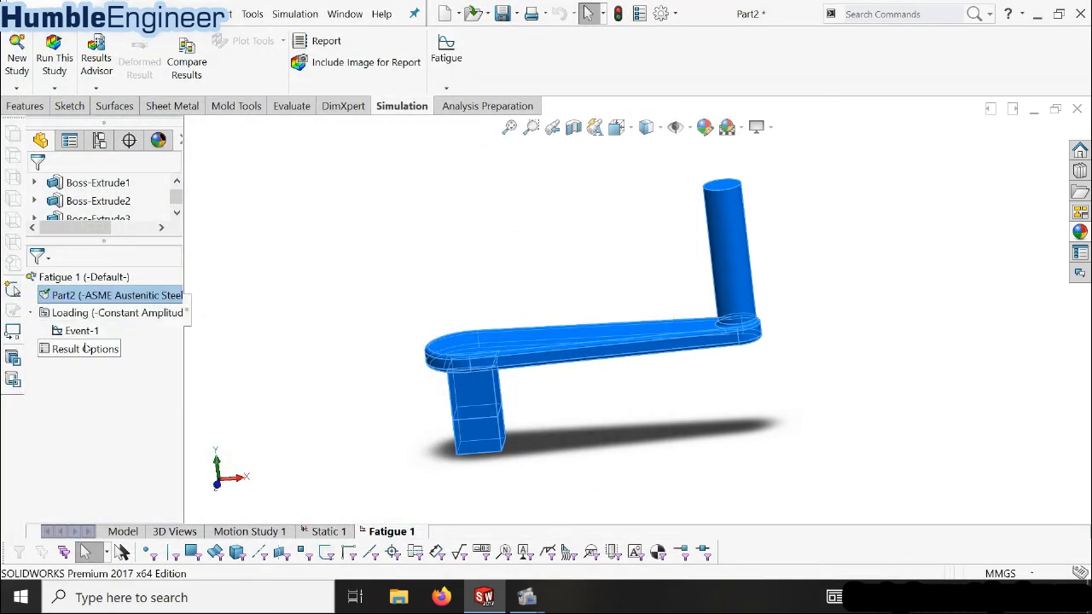
# Review the definition of the fatigue loading event and its association with the static study
pyautogui.click(85, 280)
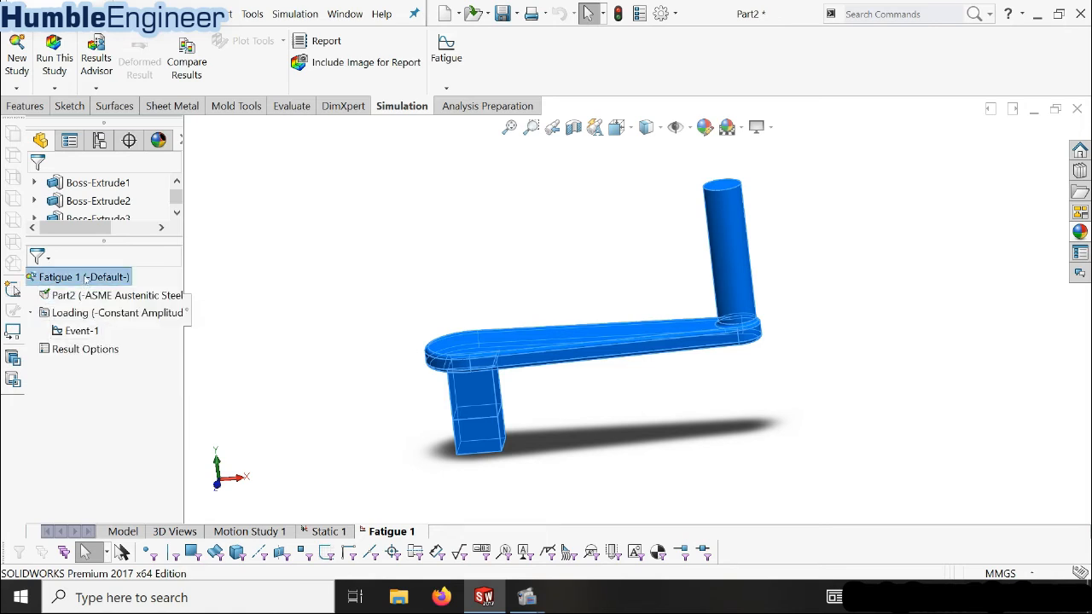
pyautogui.click(92, 332)
pyautogui.rightClick(90, 332)
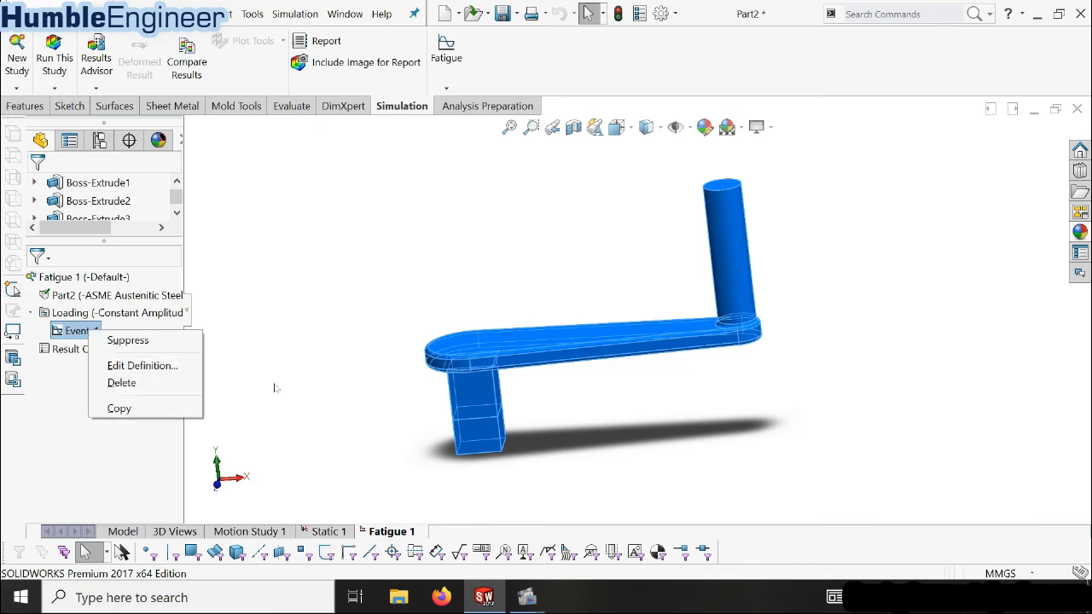
pyautogui.click(158, 366)
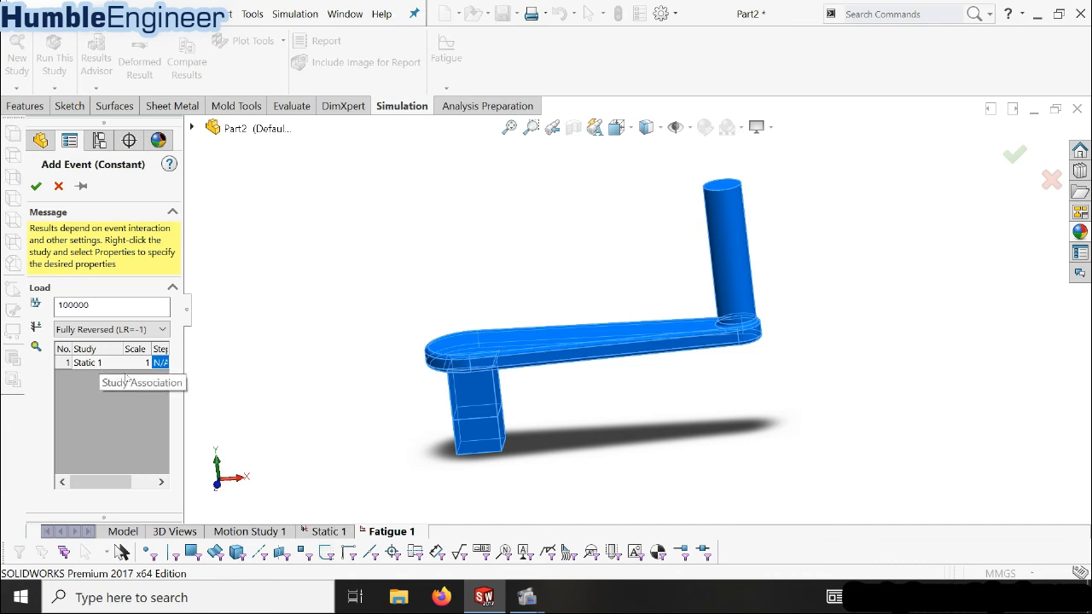
pyautogui.click(99, 362)
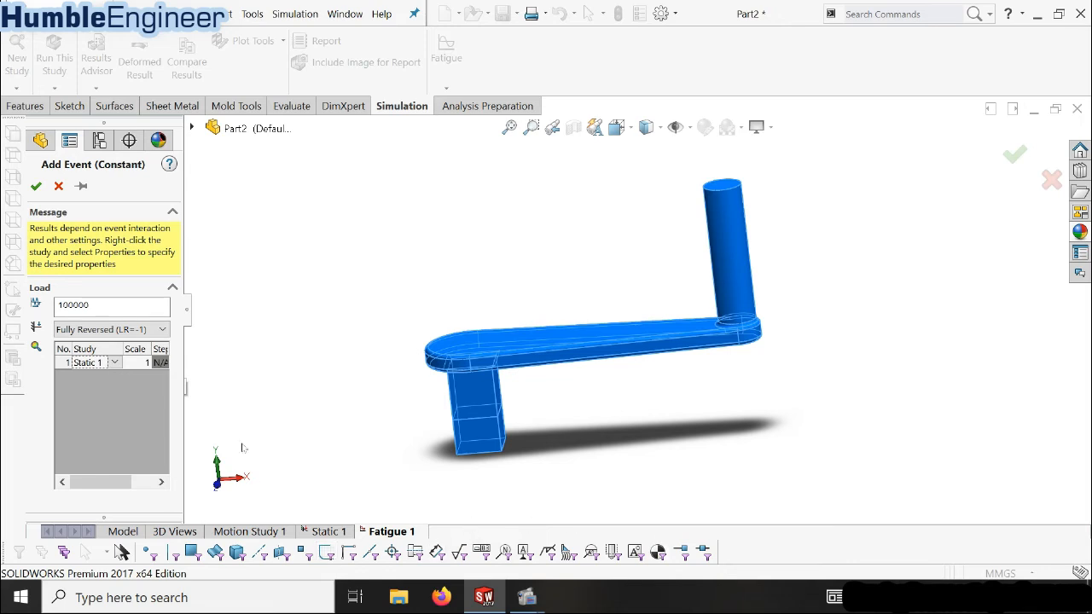
pyautogui.click(114, 362)
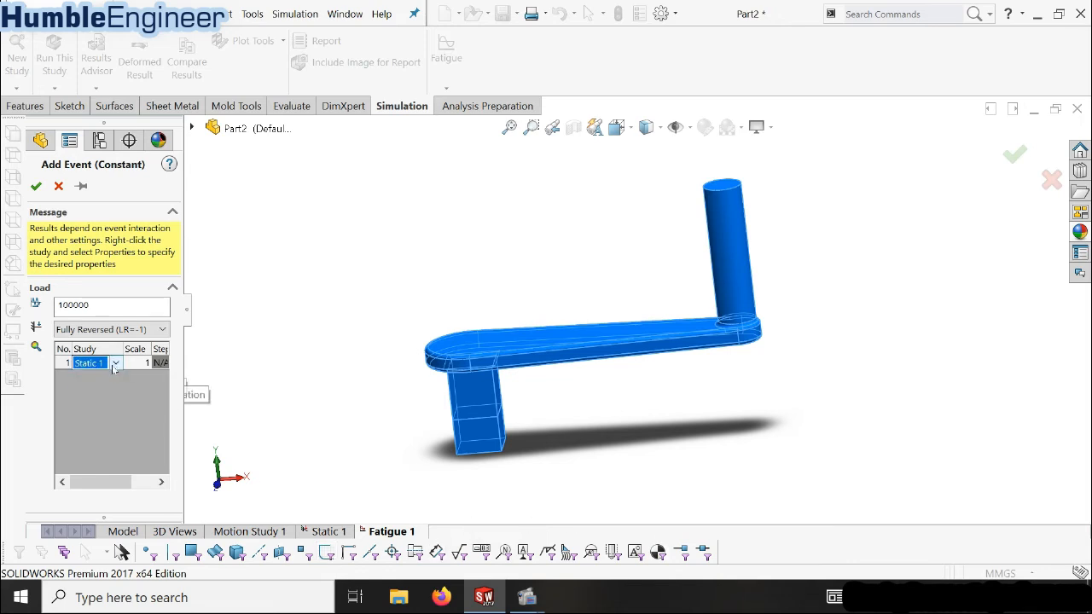
pyautogui.click(117, 366)
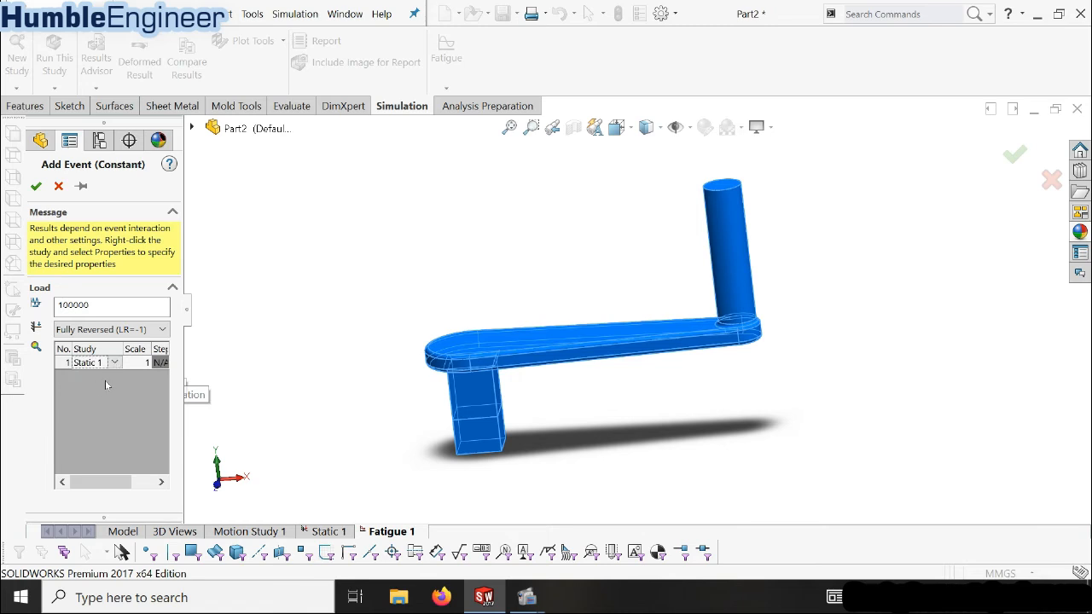
pyautogui.click(35, 186)
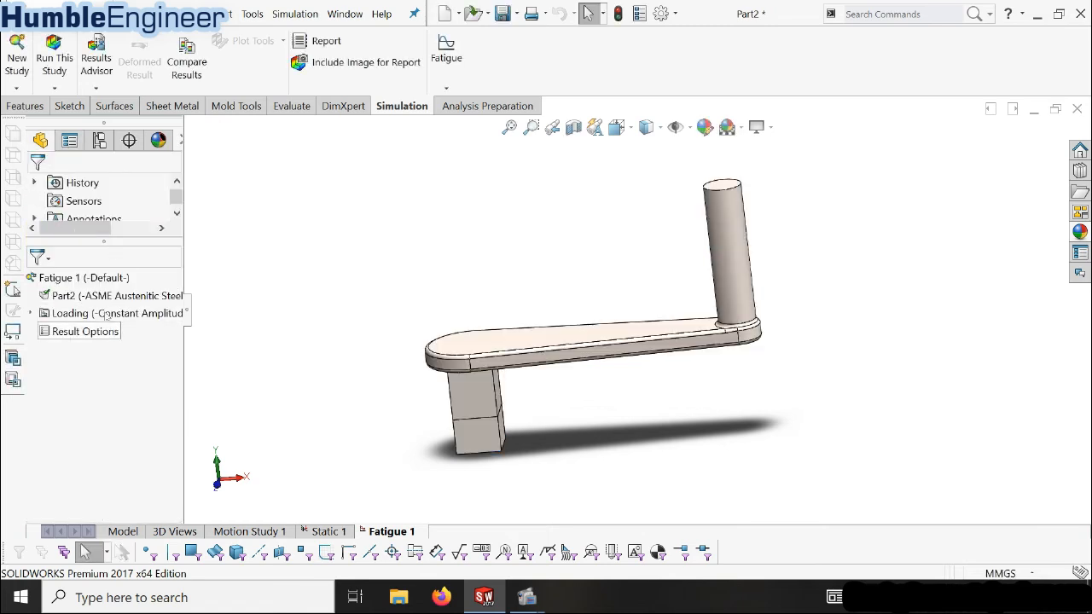
# Try to run the fatigue study, stop the calculation to allow data changes, and try to display its life plot
pyautogui.rightClick(69, 279)
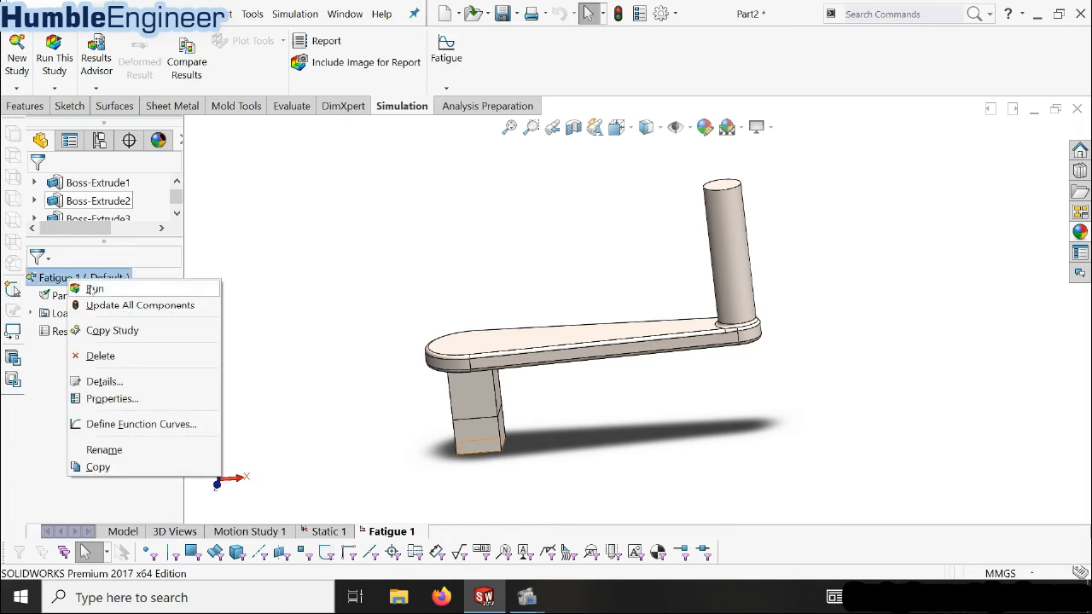
pyautogui.click(95, 290)
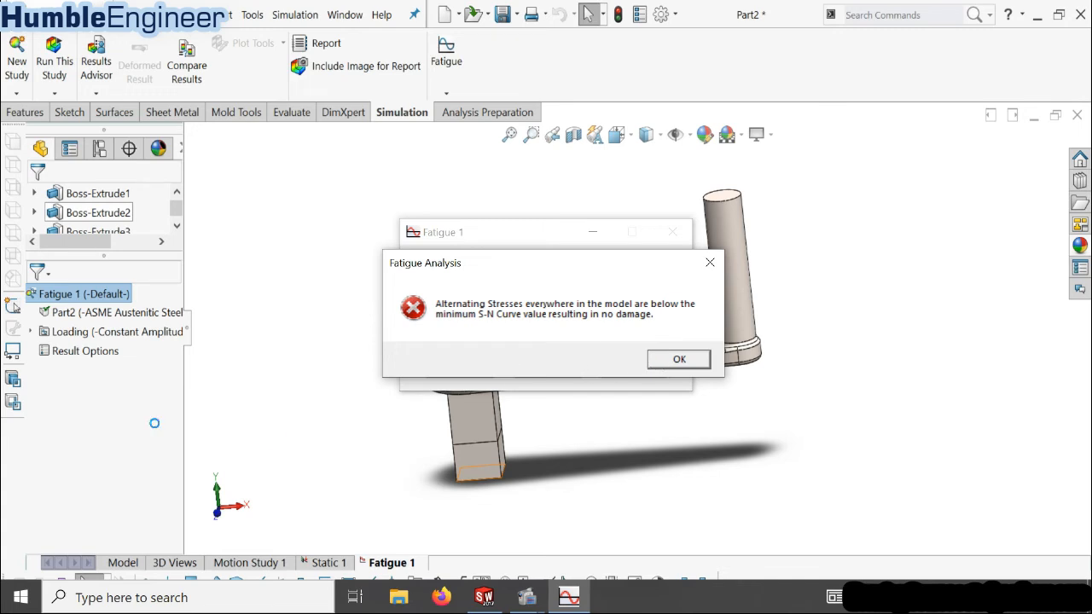
pyautogui.click(662, 362)
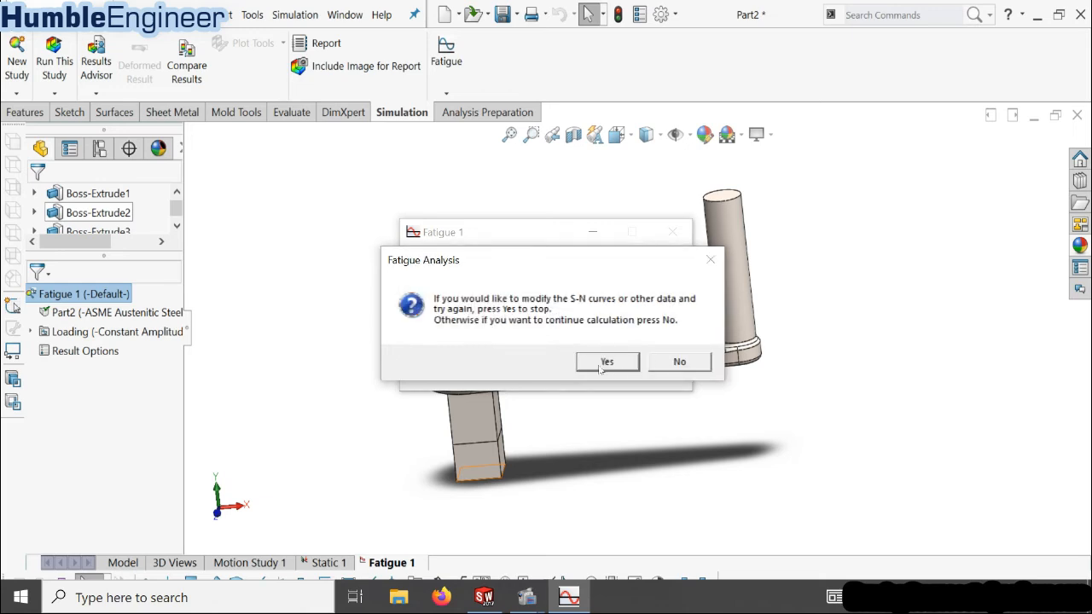
pyautogui.click(616, 366)
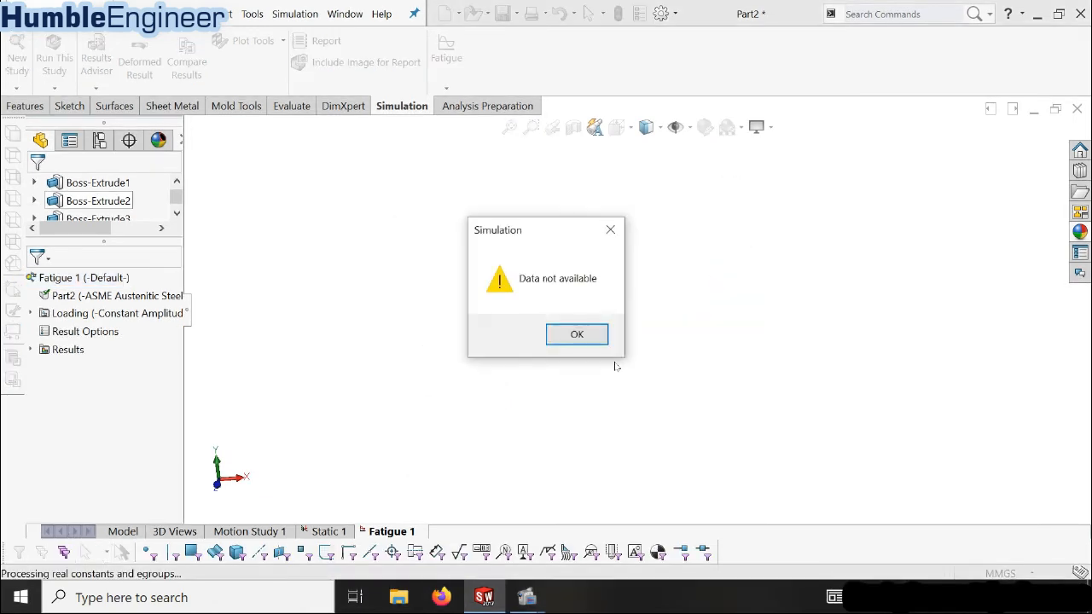
pyautogui.click(581, 333)
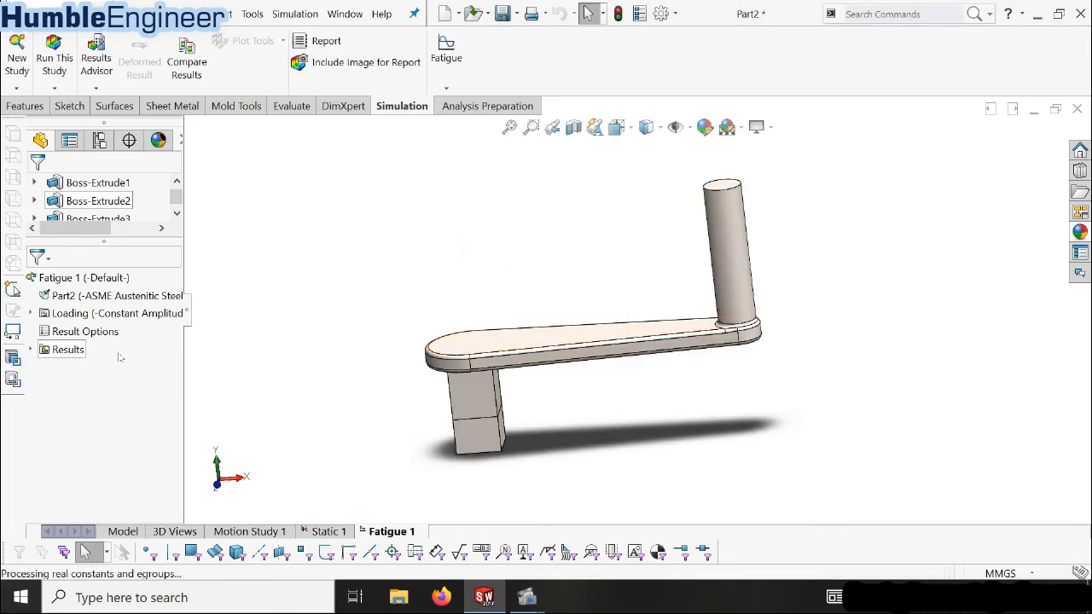
pyautogui.click(31, 350)
pyautogui.click(99, 386)
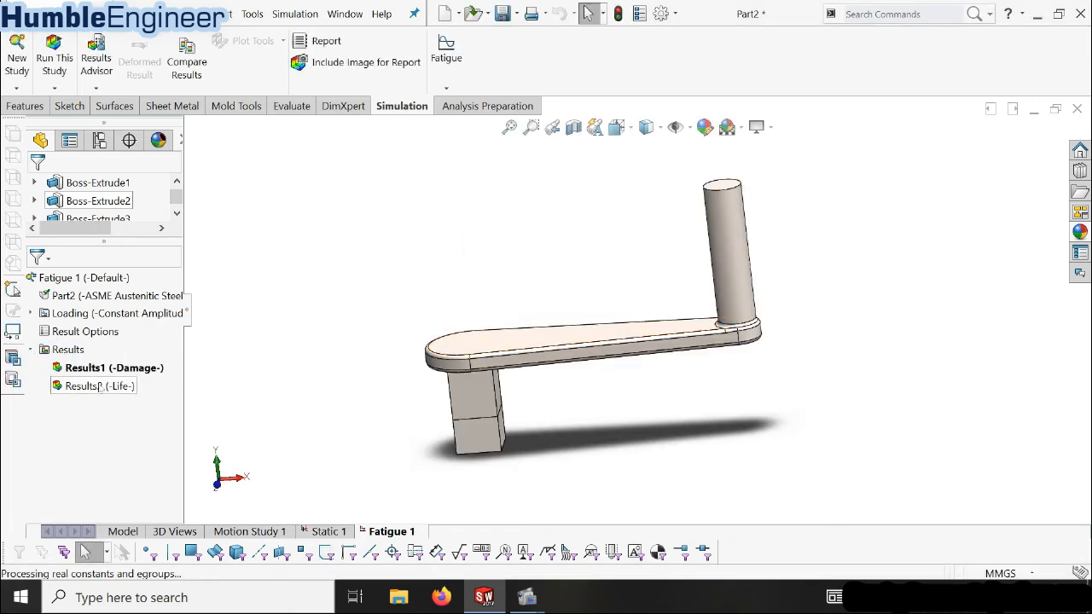
pyautogui.click(577, 334)
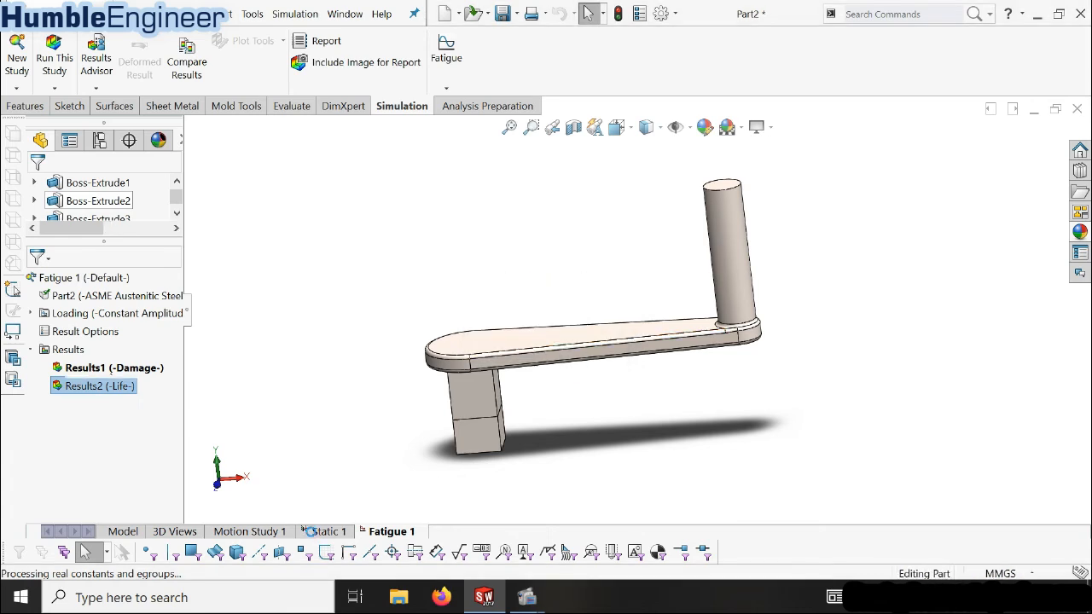
# Set the circumferential force on the handle in the Static 1 study to 1500 N
pyautogui.click(316, 532)
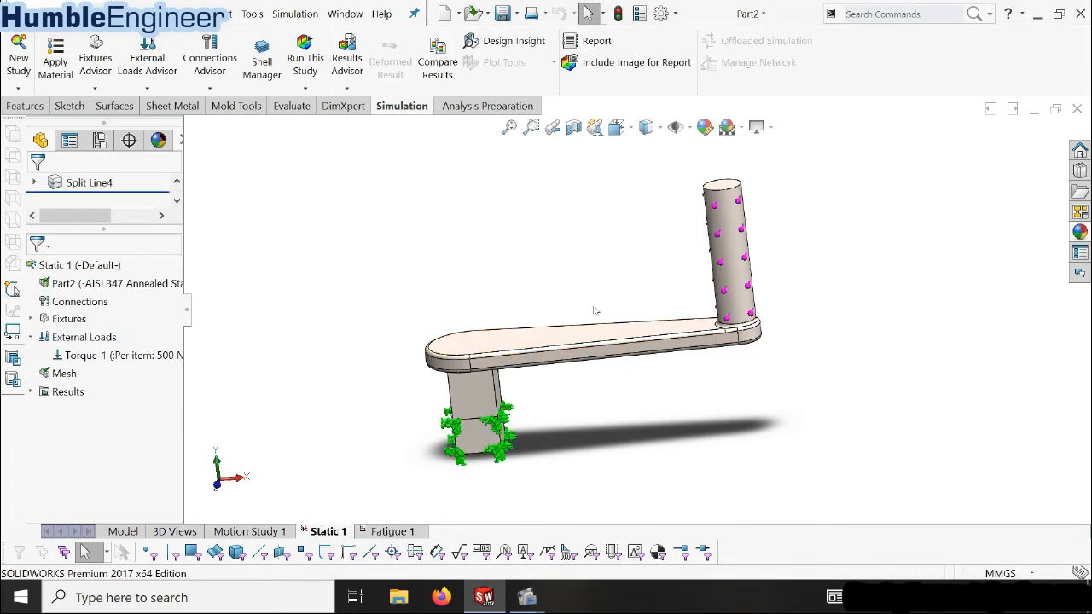
pyautogui.click(136, 357)
pyautogui.rightClick(144, 358)
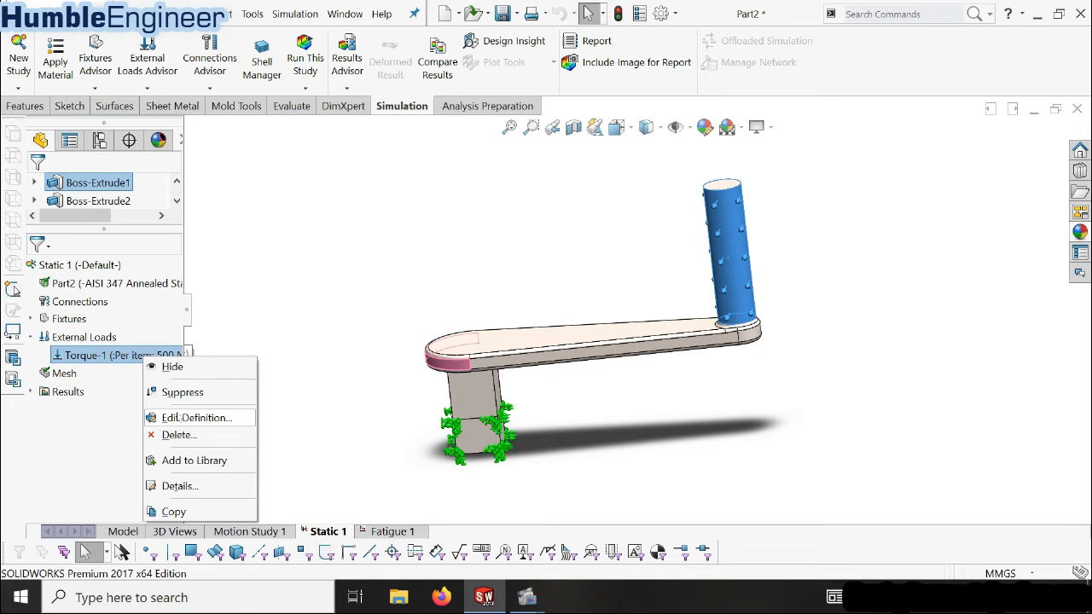
pyautogui.click(179, 417)
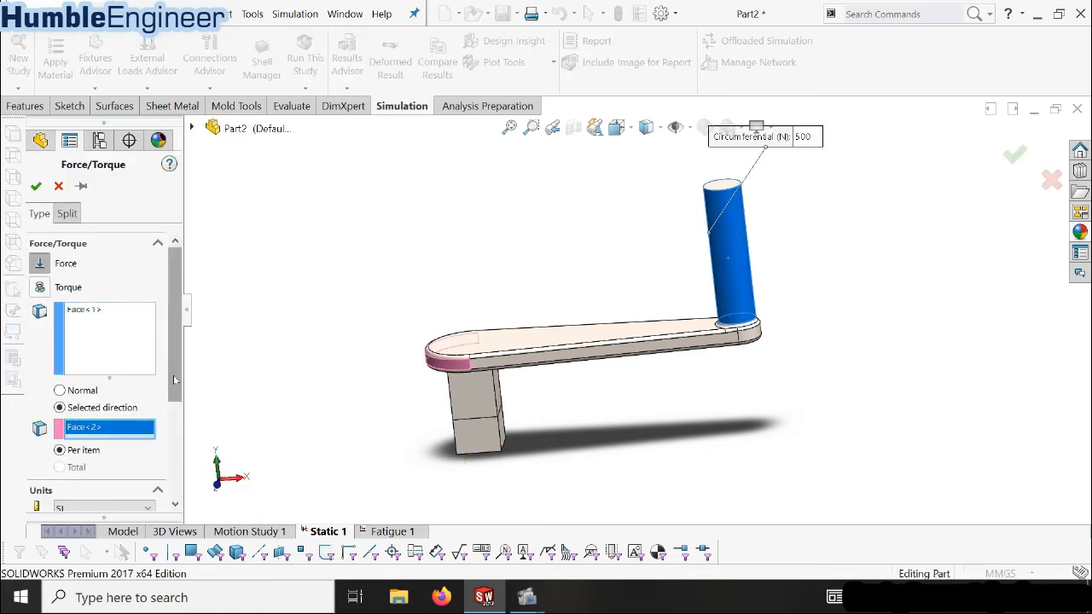
pyautogui.scroll(-3, 184, 380)
pyautogui.doubleClick(77, 478)
pyautogui.click(75, 479)
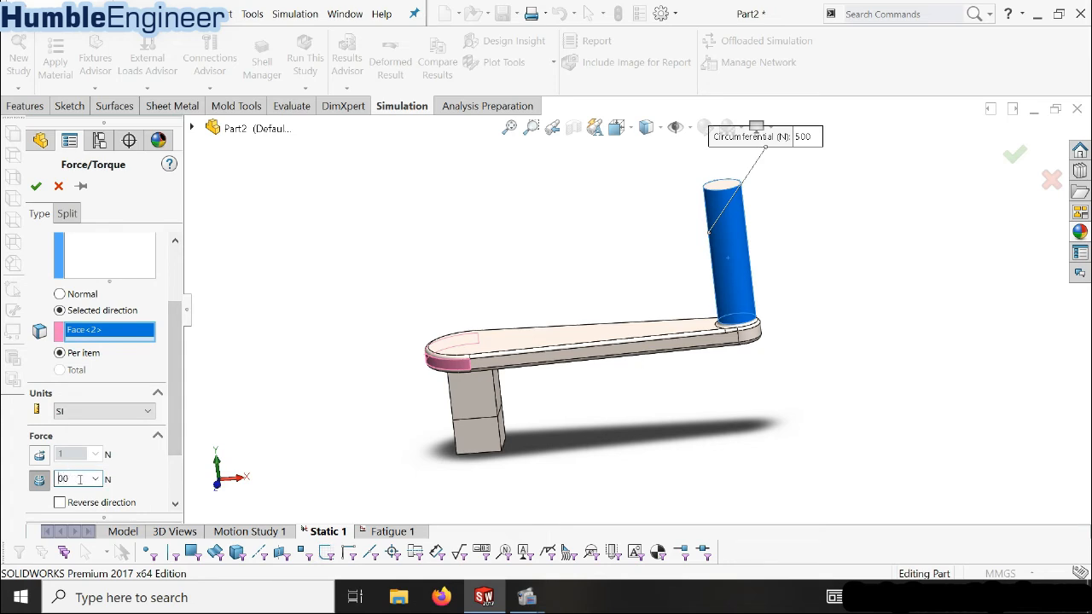
pyautogui.write('15')
pyautogui.click(36, 185)
# Rerun the Static 1 study and move the maximum stress label clear of the crank arm
pyautogui.click(75, 266)
pyautogui.rightClick(82, 269)
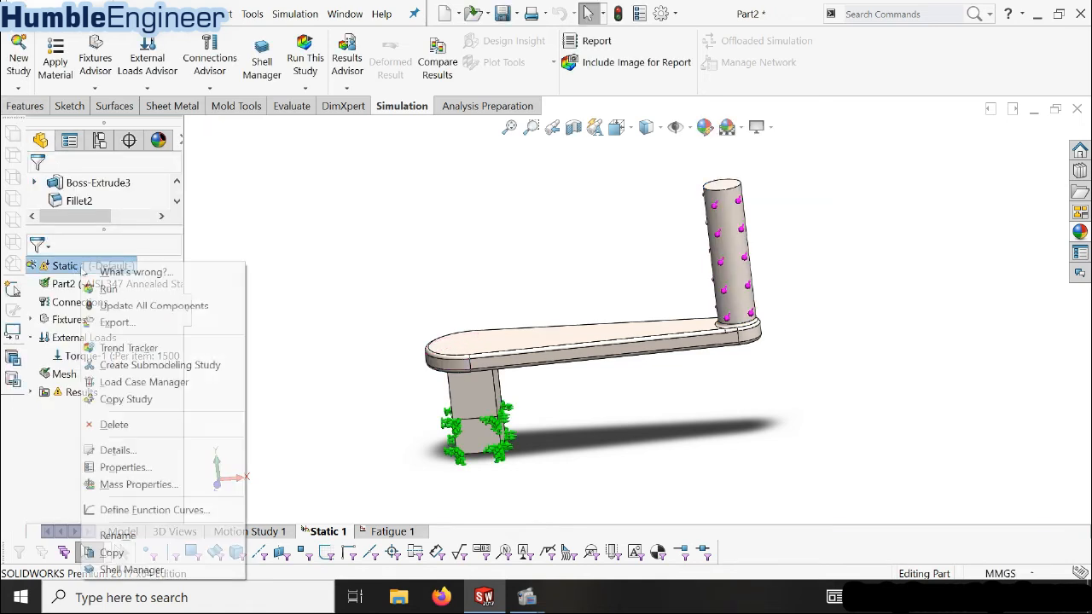
pyautogui.click(101, 288)
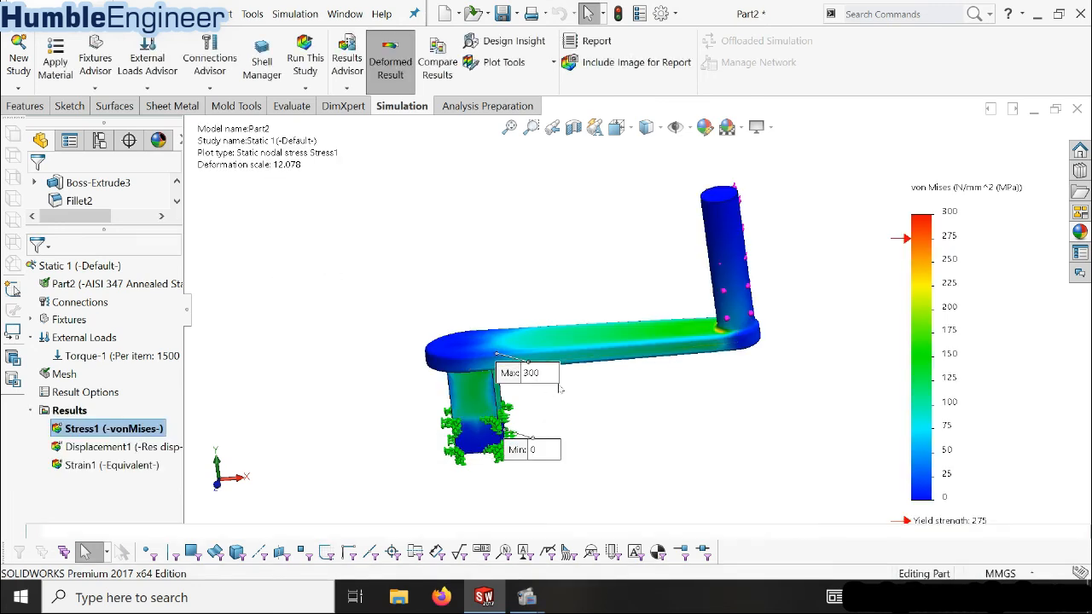
pyautogui.moveTo(518, 375); pyautogui.dragTo(579, 405)
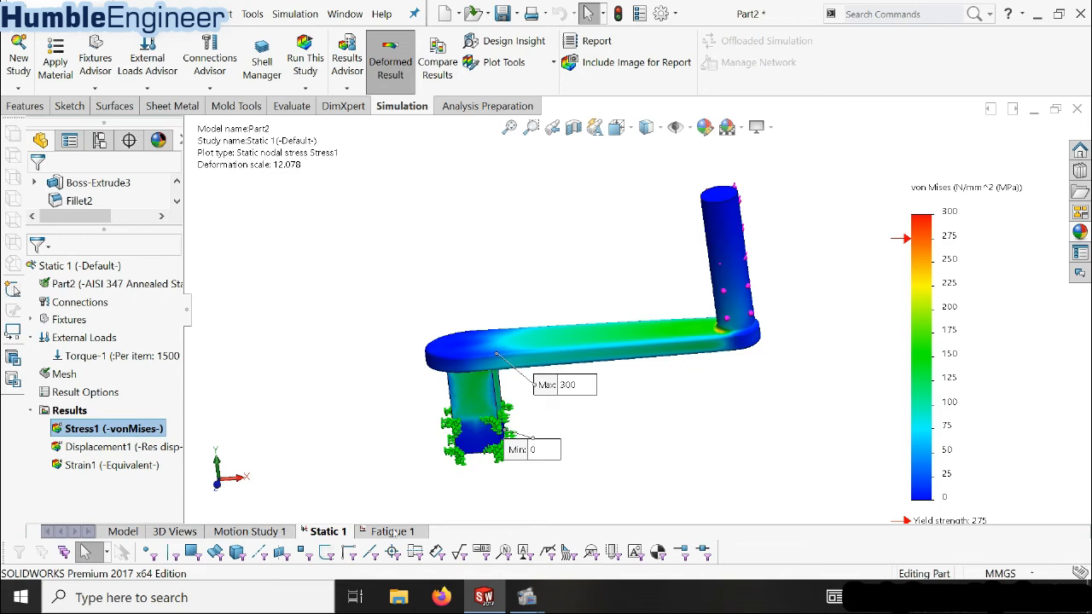
# Rerun the Fatigue 1 study and compare its total life and damage percentage plots
pyautogui.click(391, 531)
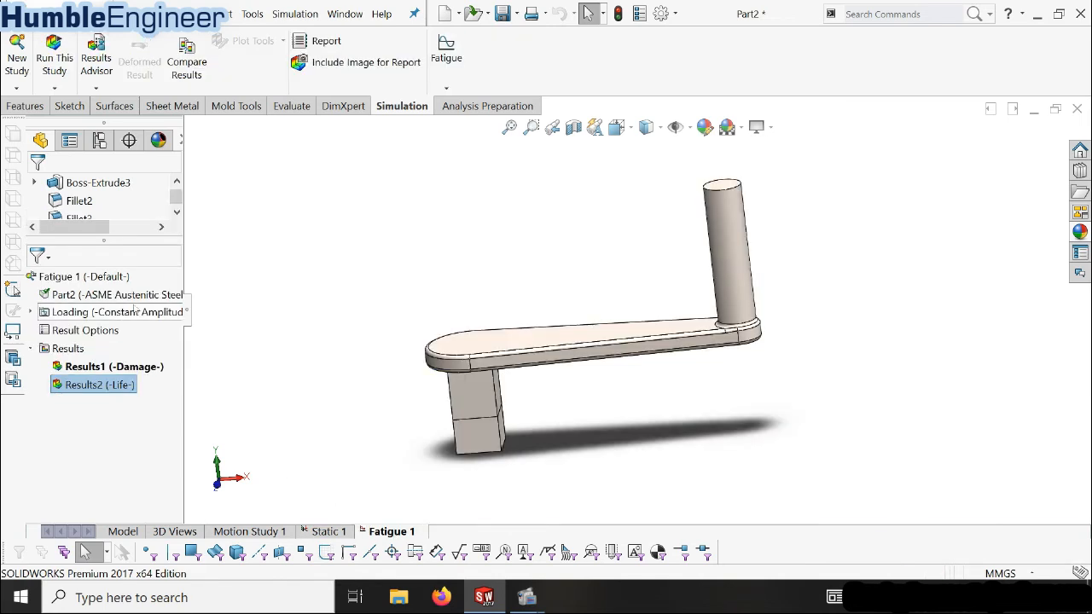
pyautogui.rightClick(84, 277)
pyautogui.click(107, 288)
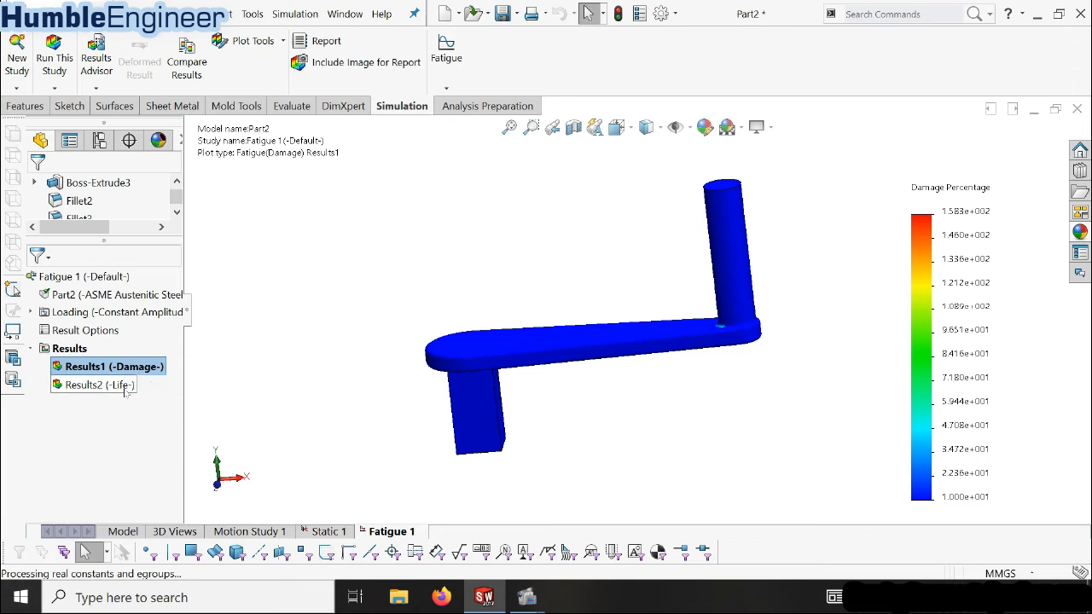
pyautogui.click(100, 385)
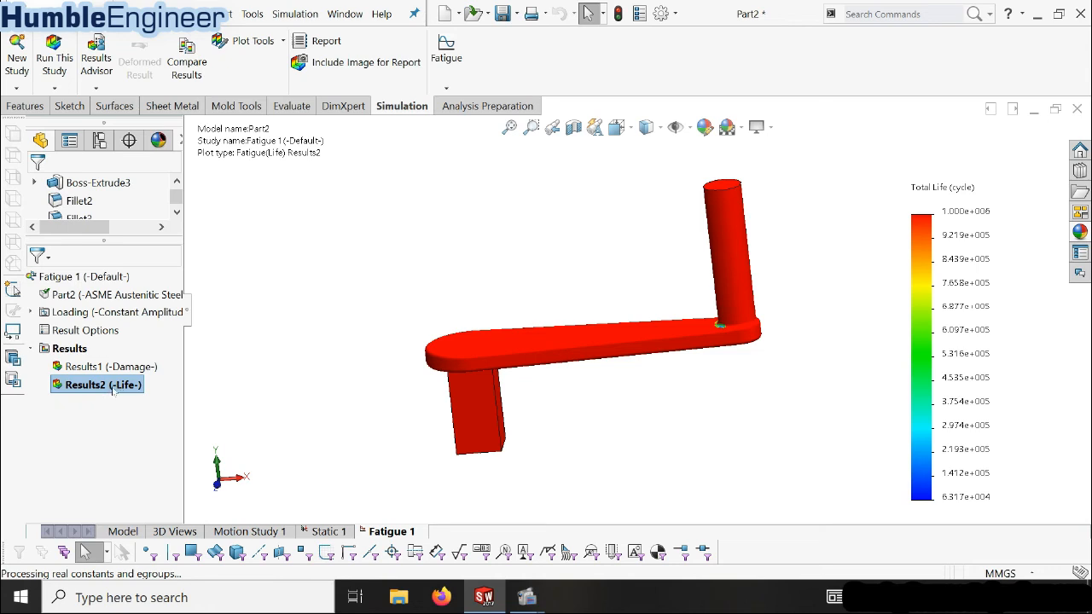
pyautogui.click(111, 367)
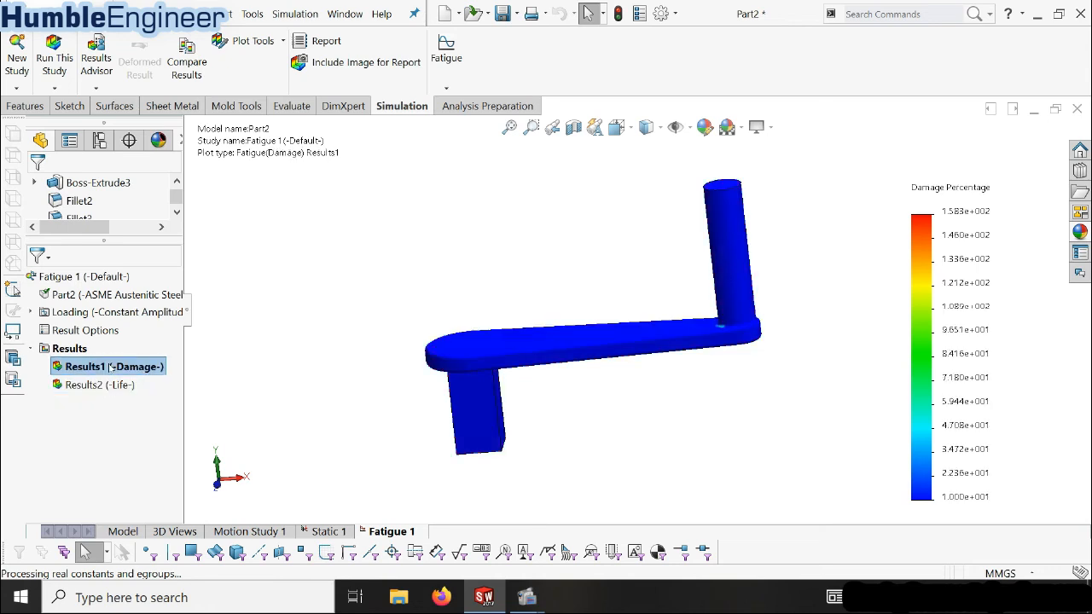
# Show the minimum and maximum annotations on the fatigue damage plot and move both labels clear of the crank
pyautogui.rightClick(111, 367)
pyautogui.click(151, 95)
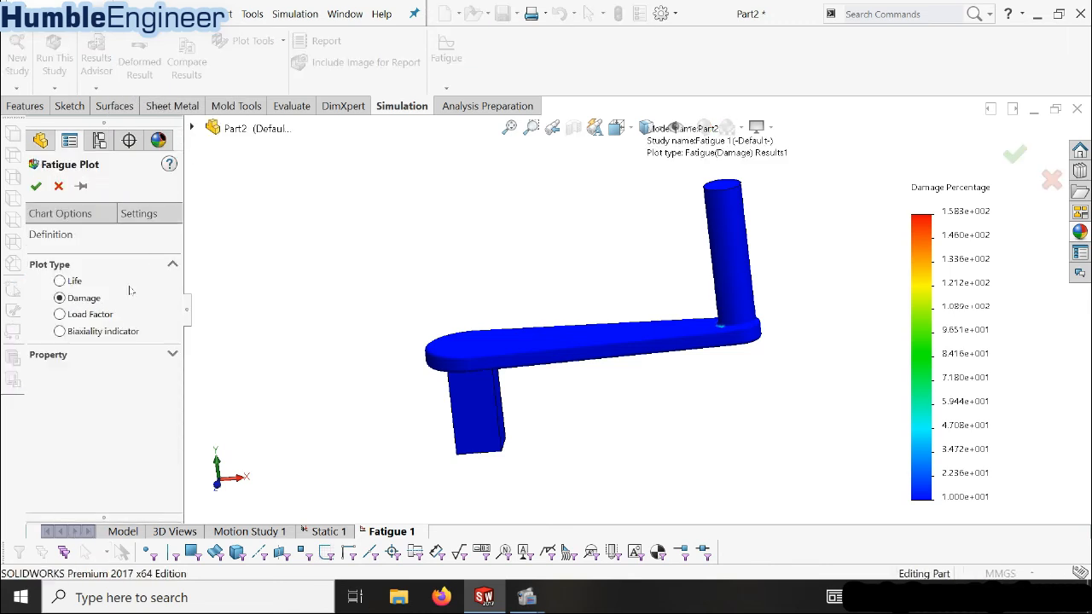
pyautogui.click(103, 213)
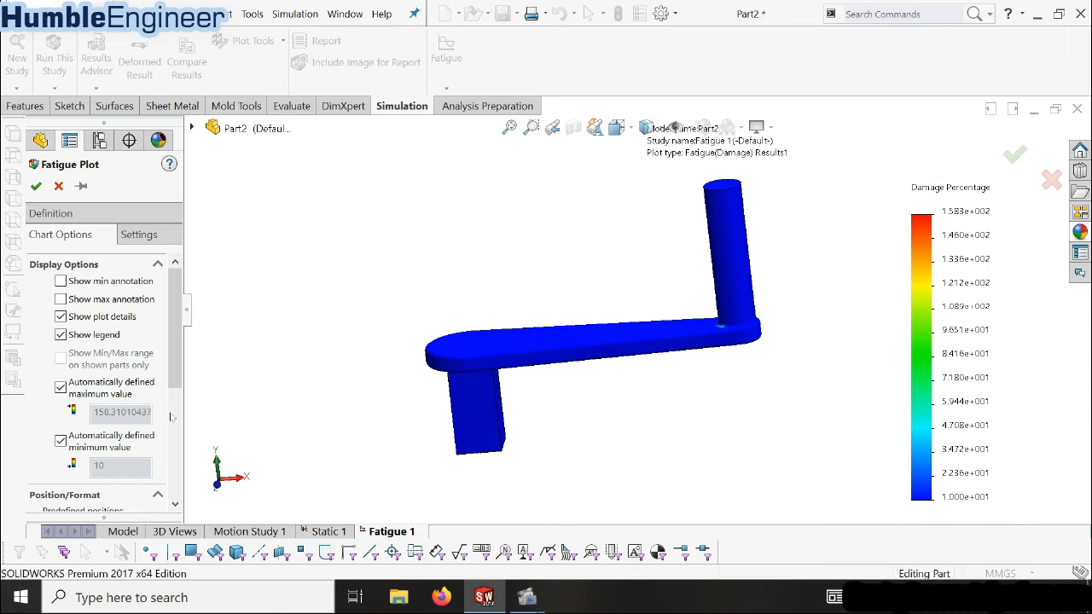
pyautogui.click(61, 300)
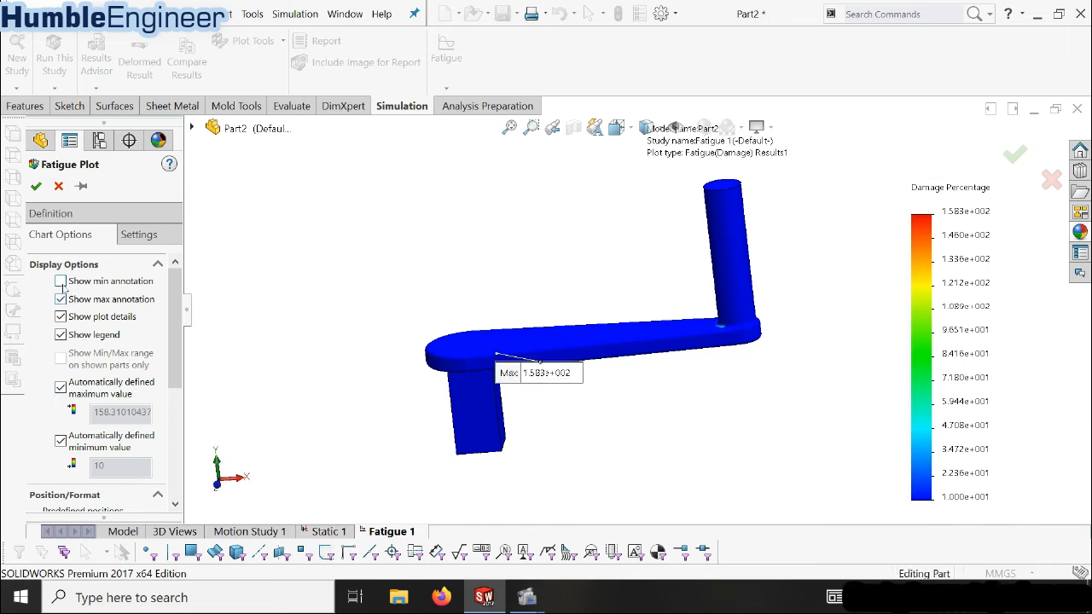
pyautogui.click(61, 282)
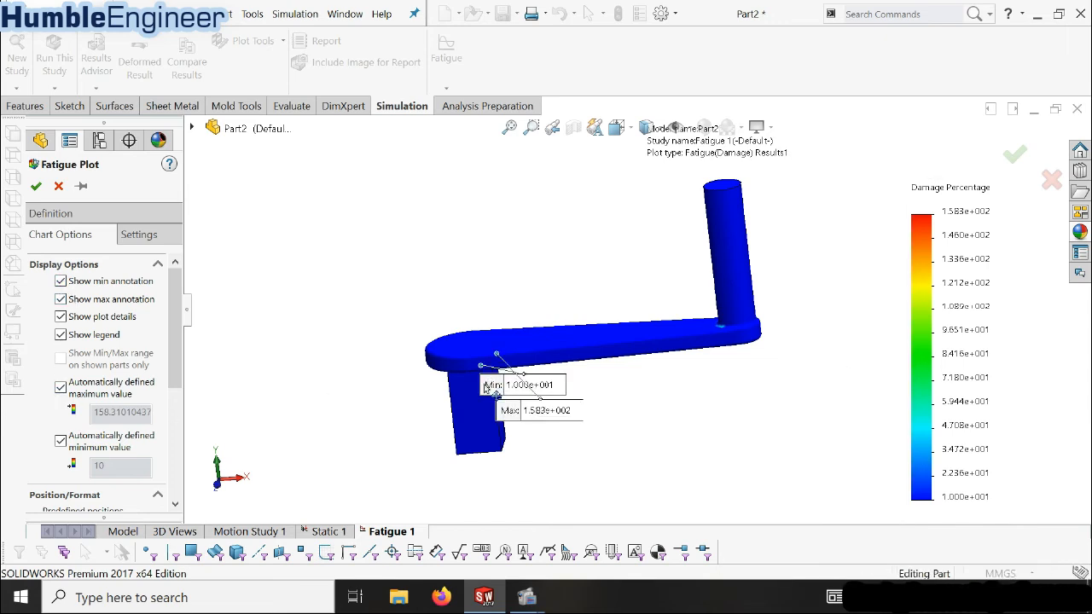
pyautogui.moveTo(490, 384); pyautogui.dragTo(345, 410)
pyautogui.moveTo(552, 414); pyautogui.dragTo(594, 400)
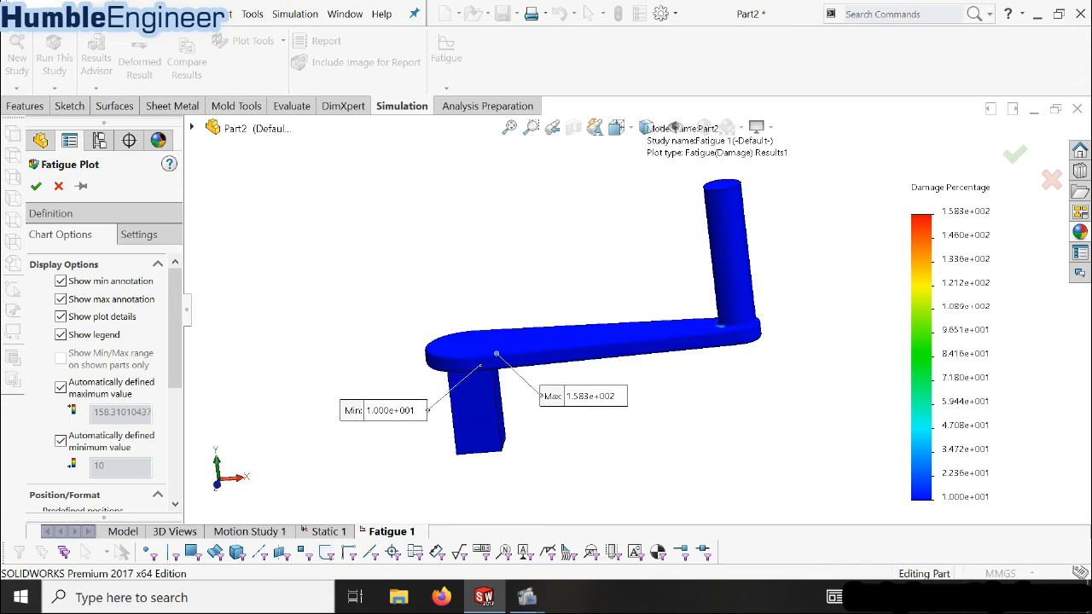
# Format the damage plot values as floating with 0 decimals and reposition the minimum and maximum labels around the arm
pyautogui.scroll(-5, 167, 341)
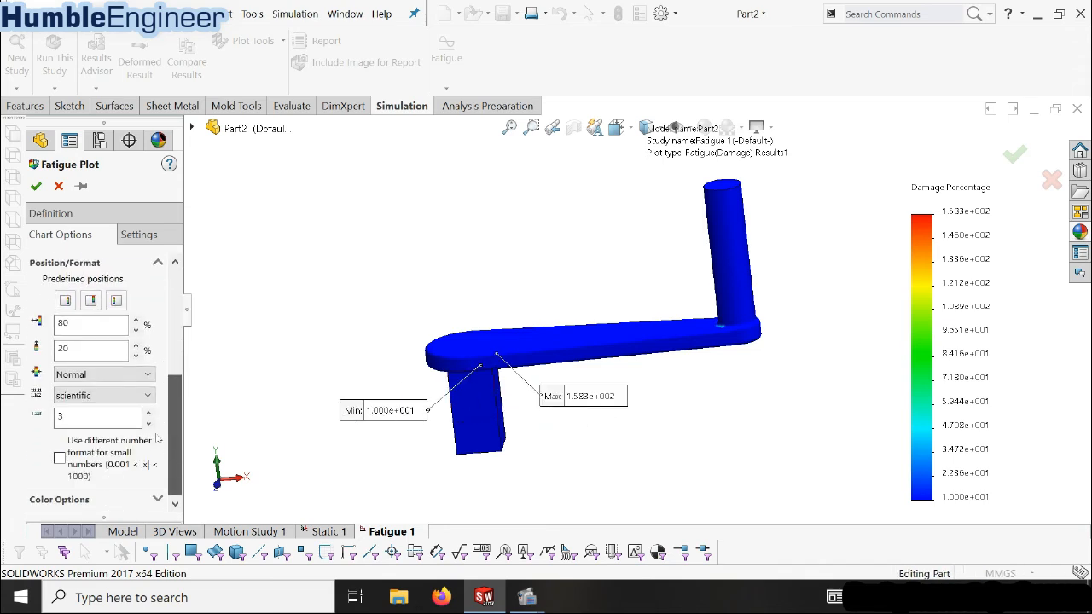
pyautogui.click(128, 396)
pyautogui.click(117, 423)
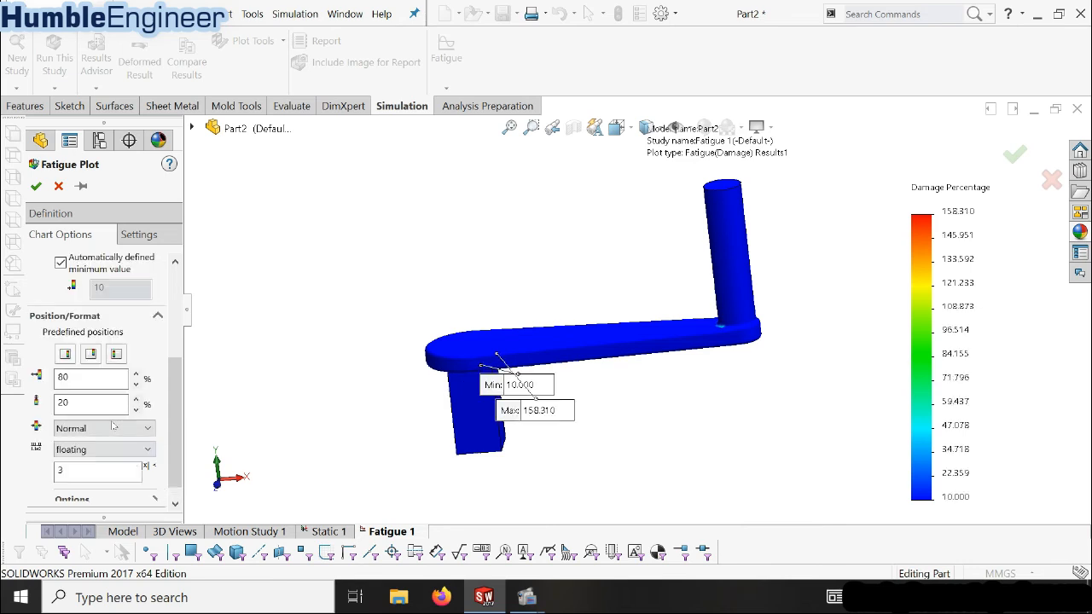
pyautogui.moveTo(174, 439); pyautogui.dragTo(174, 454)
pyautogui.doubleClick(115, 447)
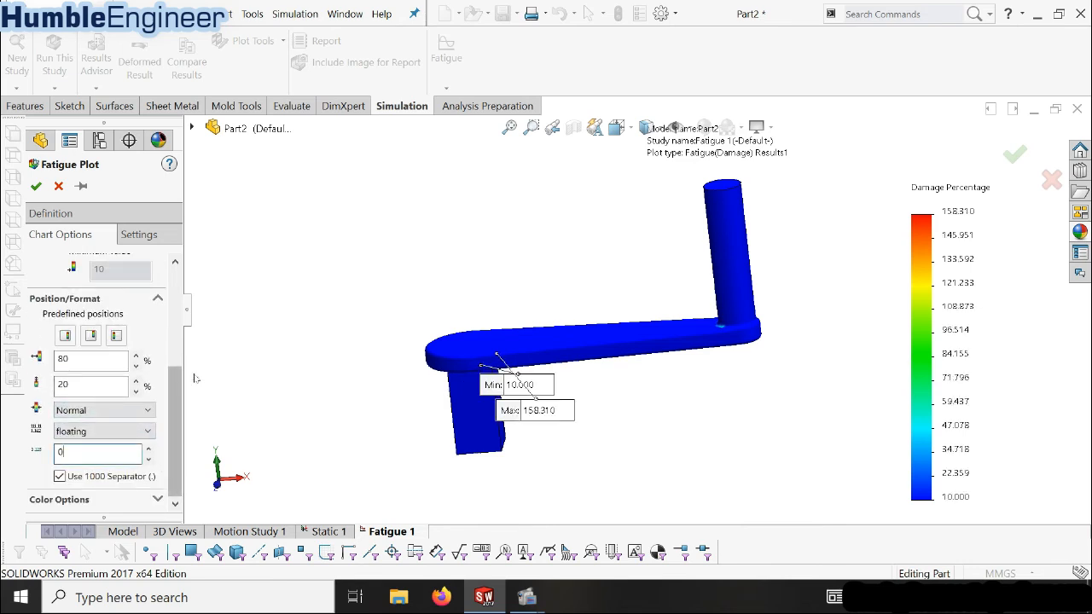
pyautogui.moveTo(549, 417); pyautogui.dragTo(629, 374)
pyautogui.moveTo(510, 394); pyautogui.dragTo(407, 424)
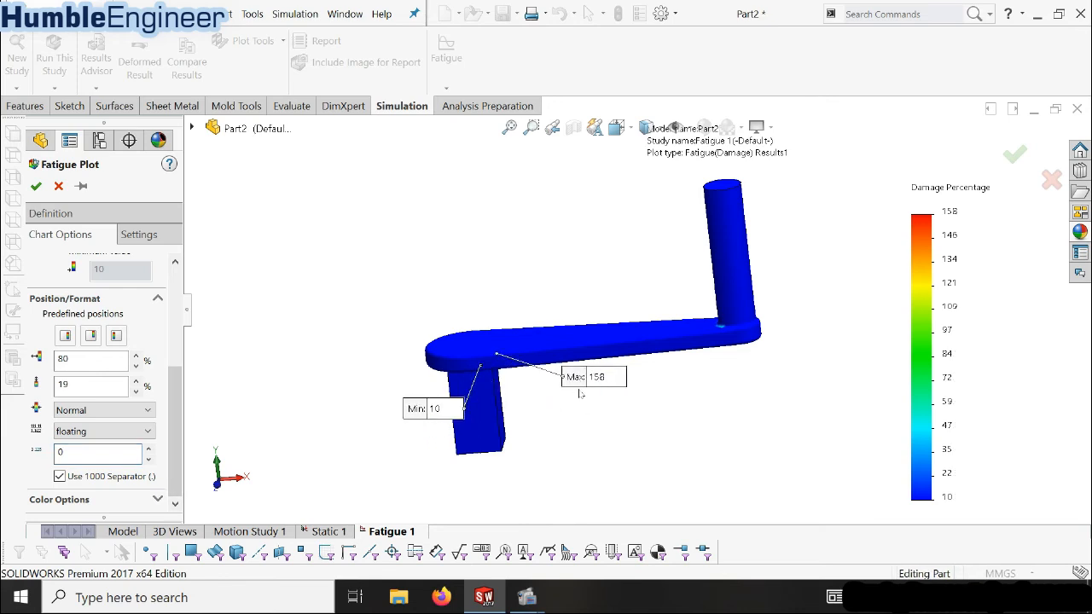
pyautogui.moveTo(593, 376); pyautogui.dragTo(562, 282)
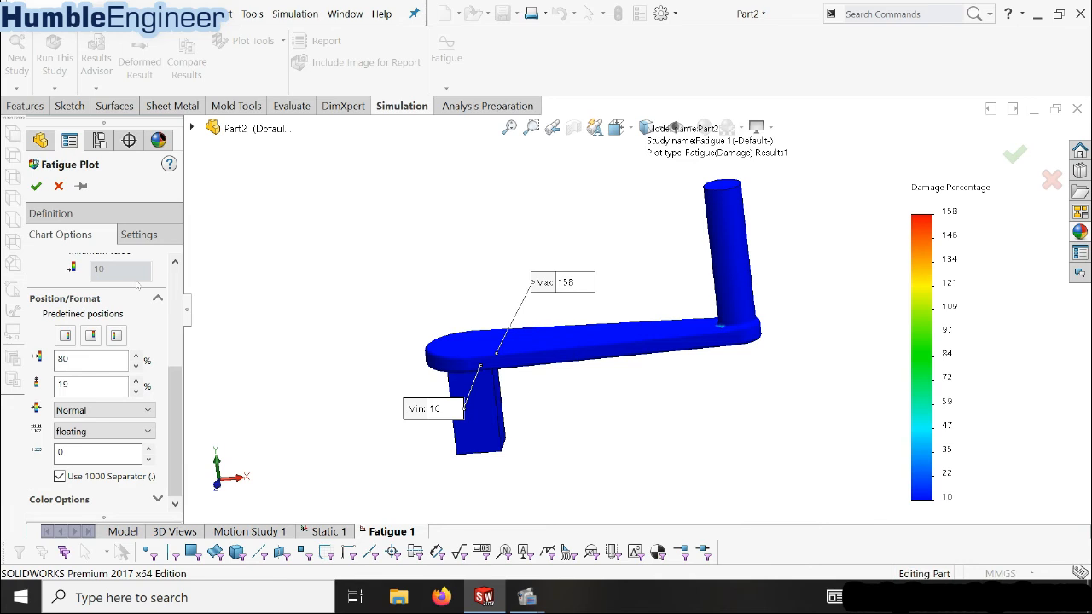
pyautogui.click(36, 187)
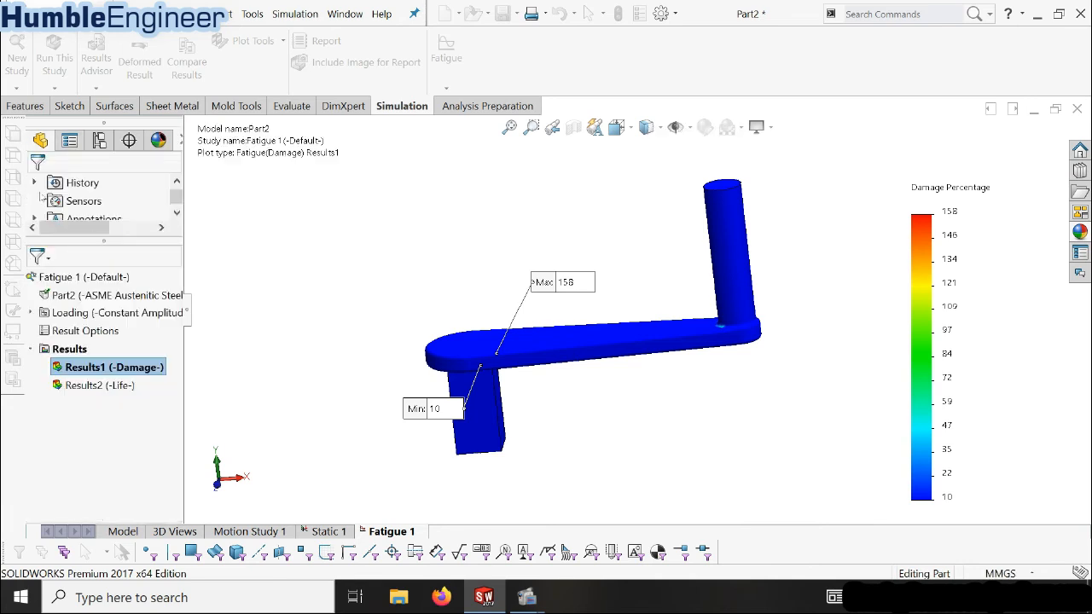
# Display the total life plot and turn on its minimum and maximum annotations
pyautogui.click(125, 385)
pyautogui.doubleClick(125, 386)
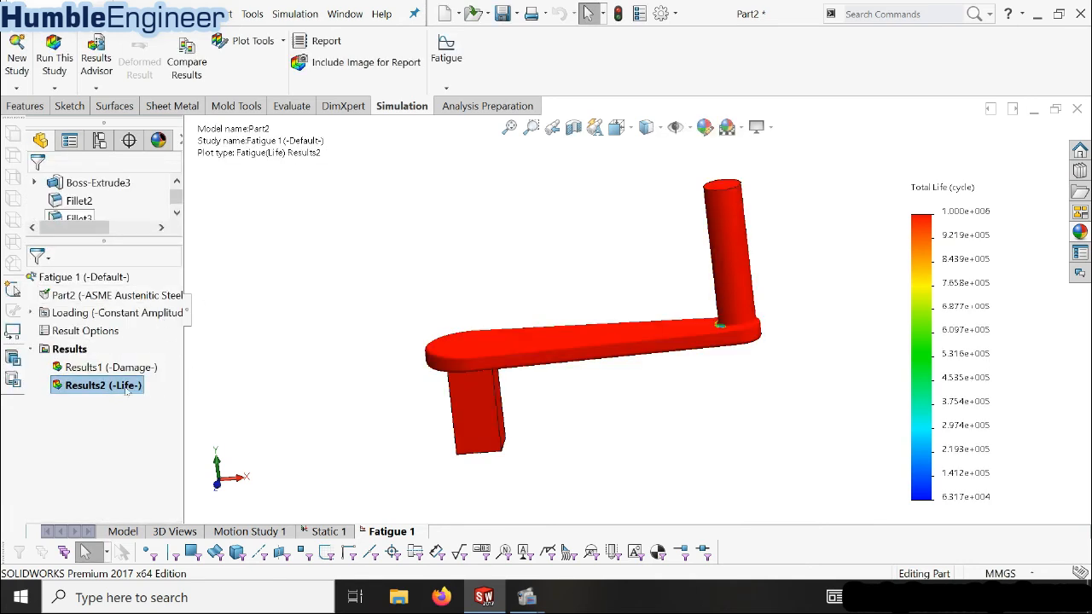
pyautogui.rightClick(126, 388)
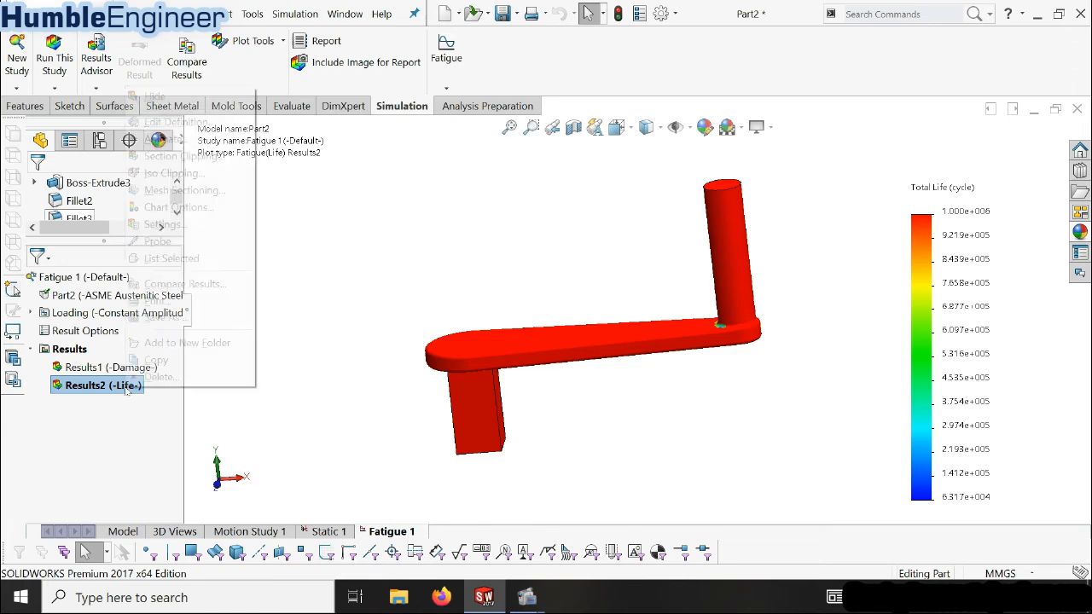
pyautogui.click(164, 122)
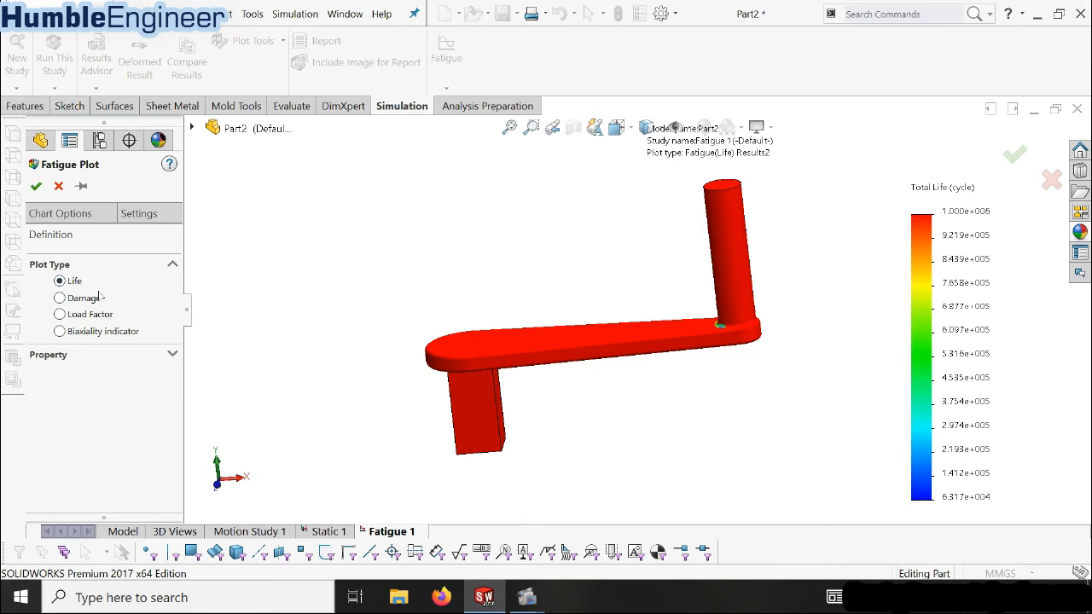
pyautogui.click(60, 213)
pyautogui.click(94, 285)
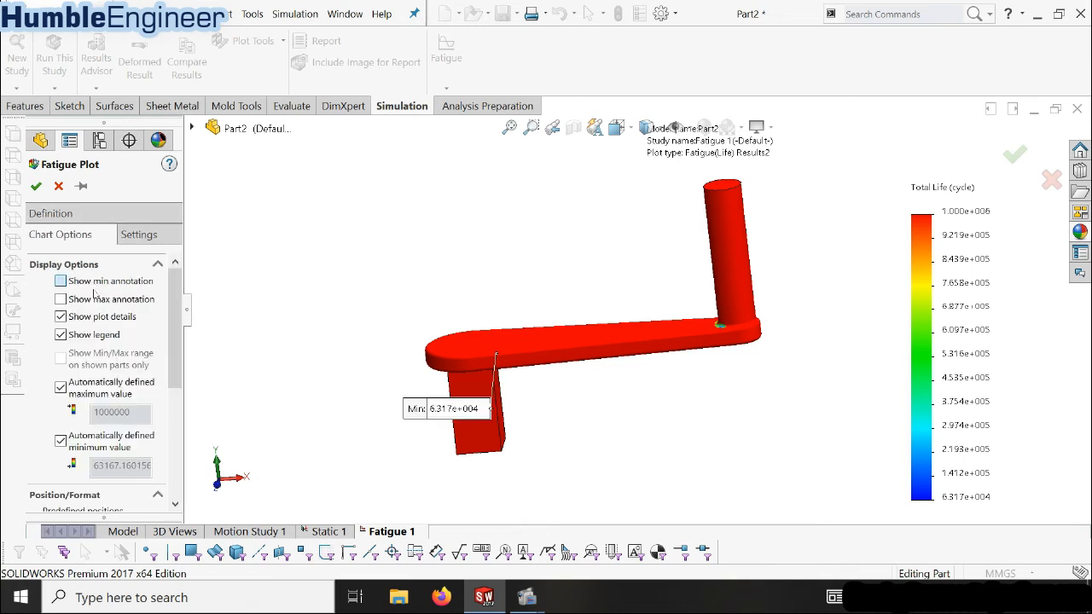
pyautogui.click(96, 300)
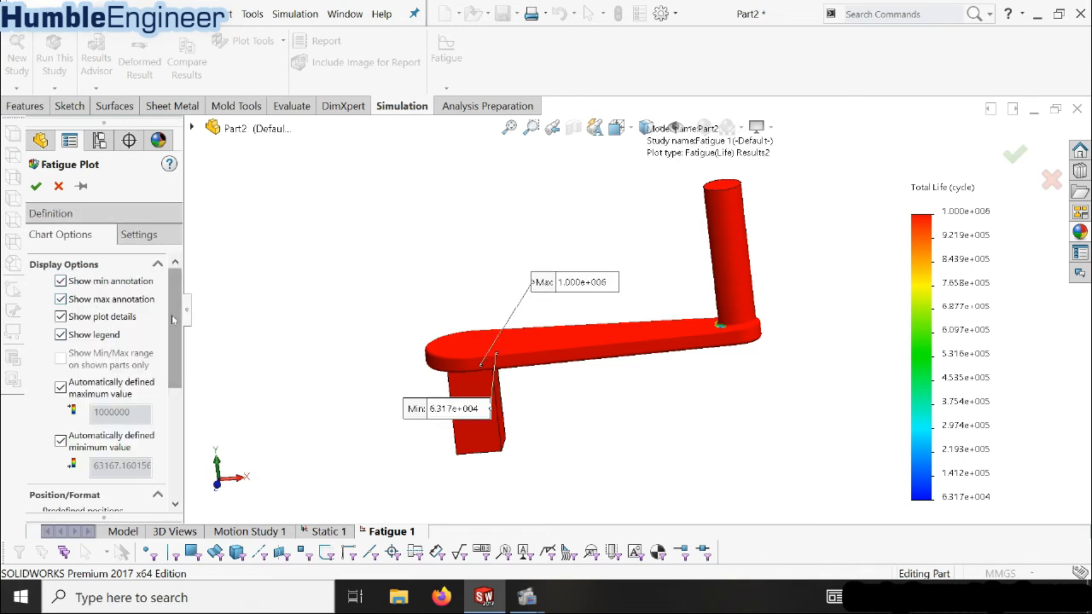
# Format the life plot values as floating with 0 decimals and apply the chart options
pyautogui.scroll(-5, 120, 358)
pyautogui.click(104, 396)
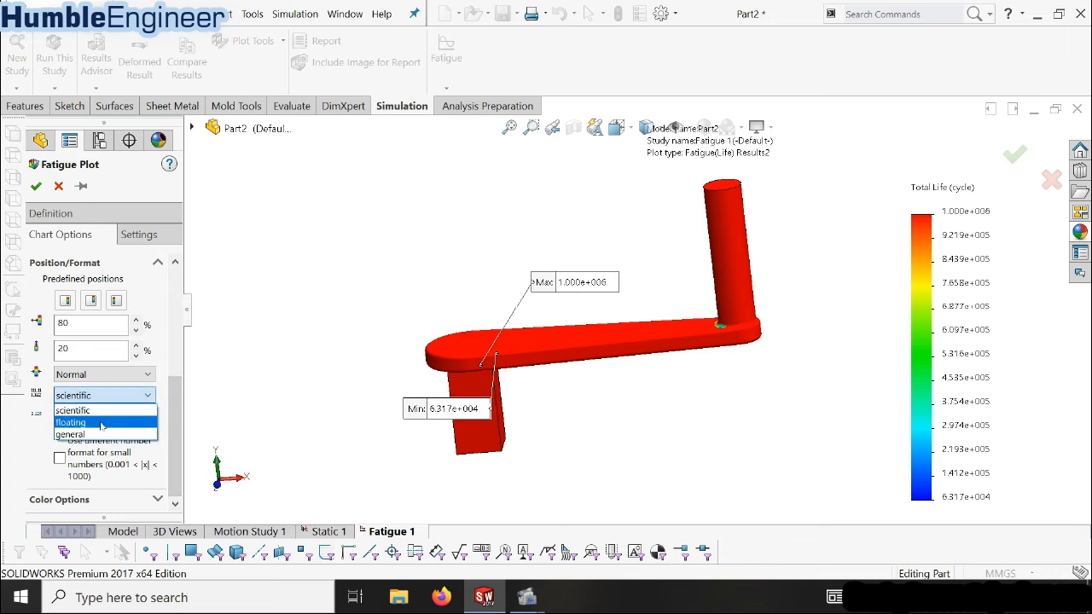
pyautogui.click(71, 422)
pyautogui.scroll(-1, 172, 398)
pyautogui.doubleClick(97, 452)
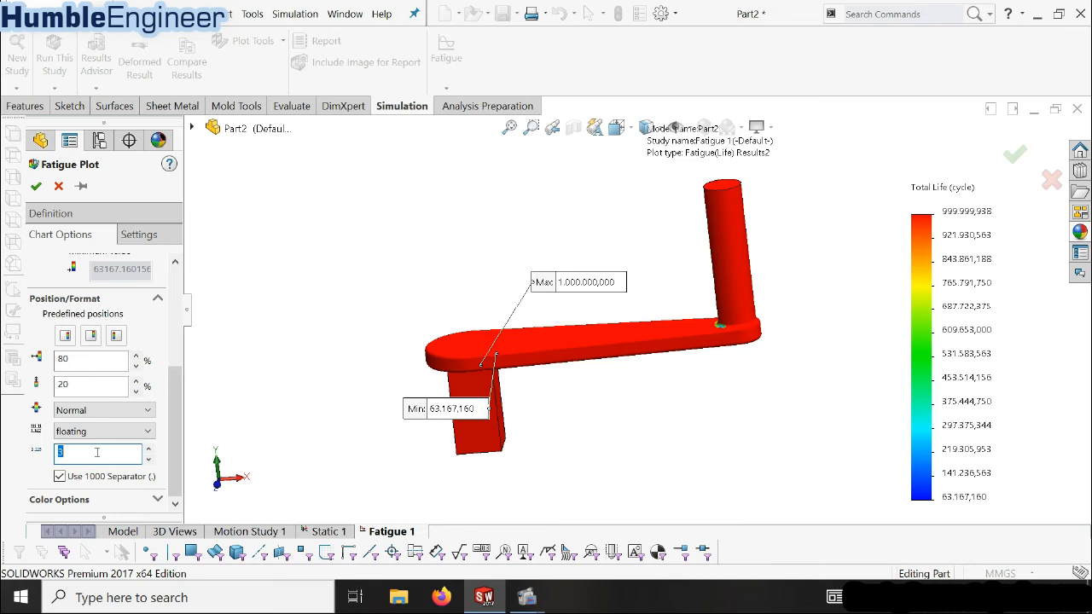
pyautogui.write('0')
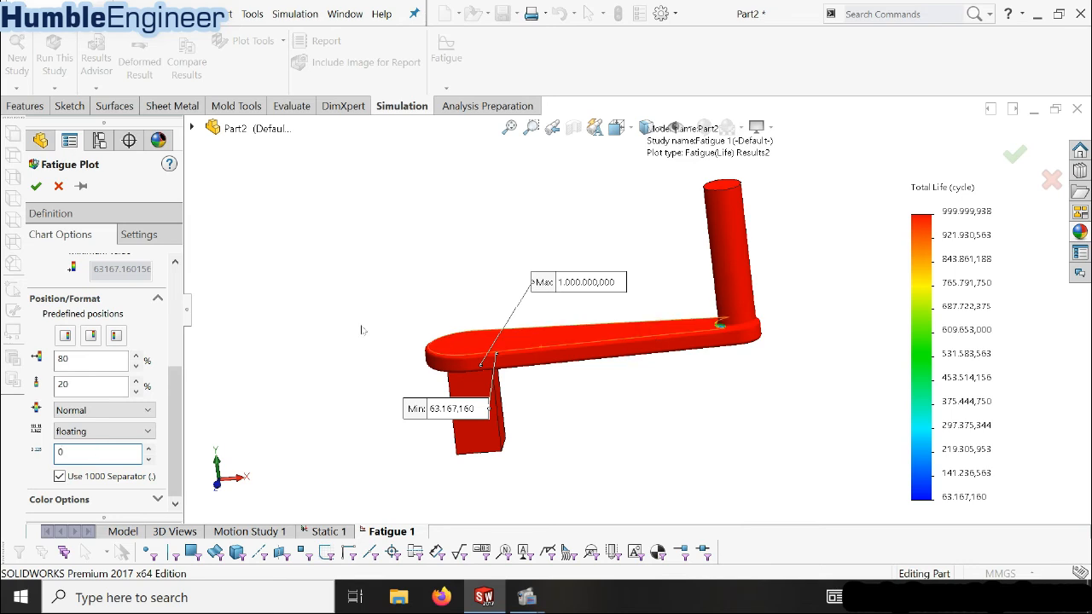
pyautogui.click(36, 186)
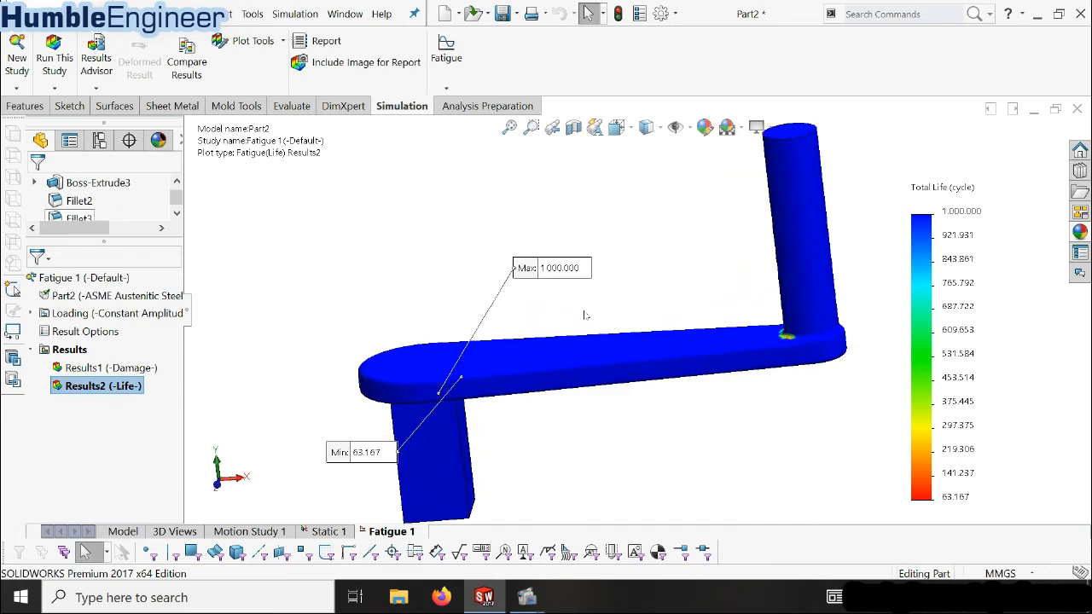
# Move the maximum life label beside the arm's shaft end and the minimum label above the arm
pyautogui.moveTo(529, 273); pyautogui.dragTo(308, 357)
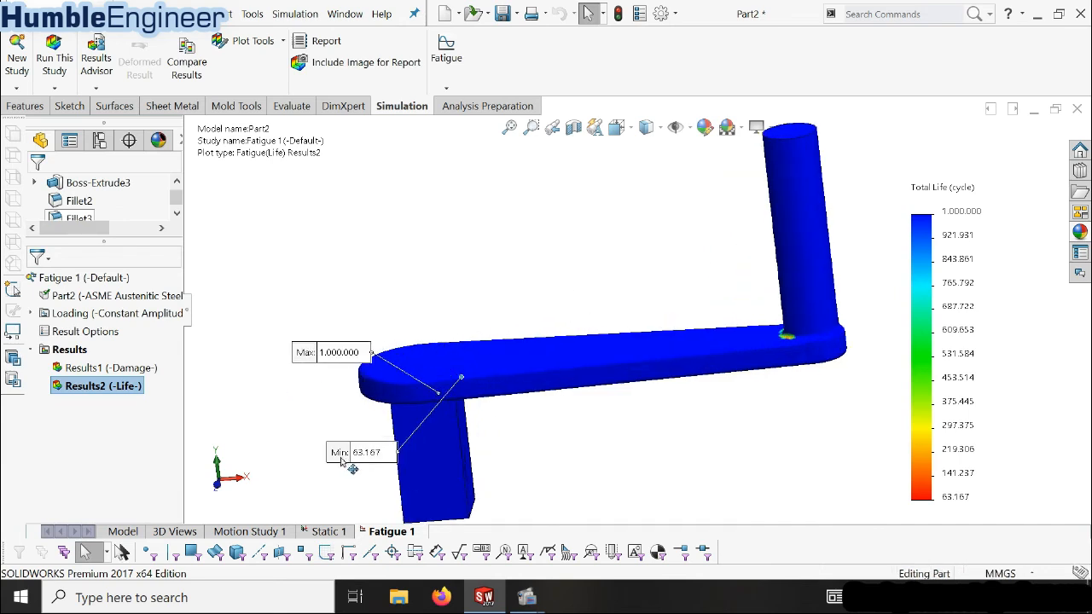
pyautogui.moveTo(346, 461); pyautogui.dragTo(485, 323)
pyautogui.scroll(3, 582, 276)
pyautogui.scroll(-2, 620, 349)
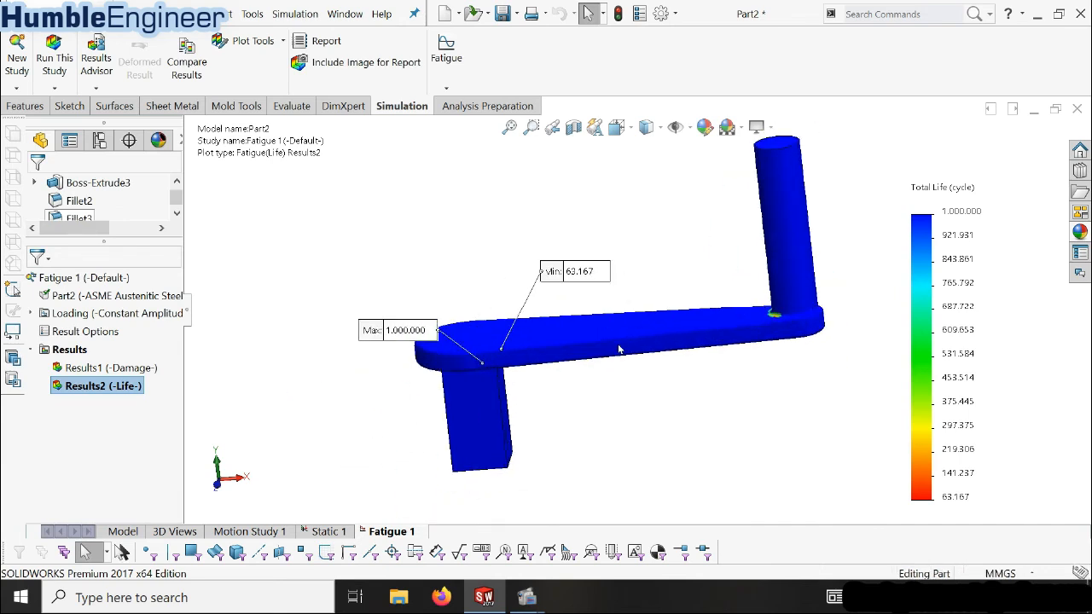
pyautogui.moveTo(603, 358); pyautogui.dragTo(483, 360, button='middle')
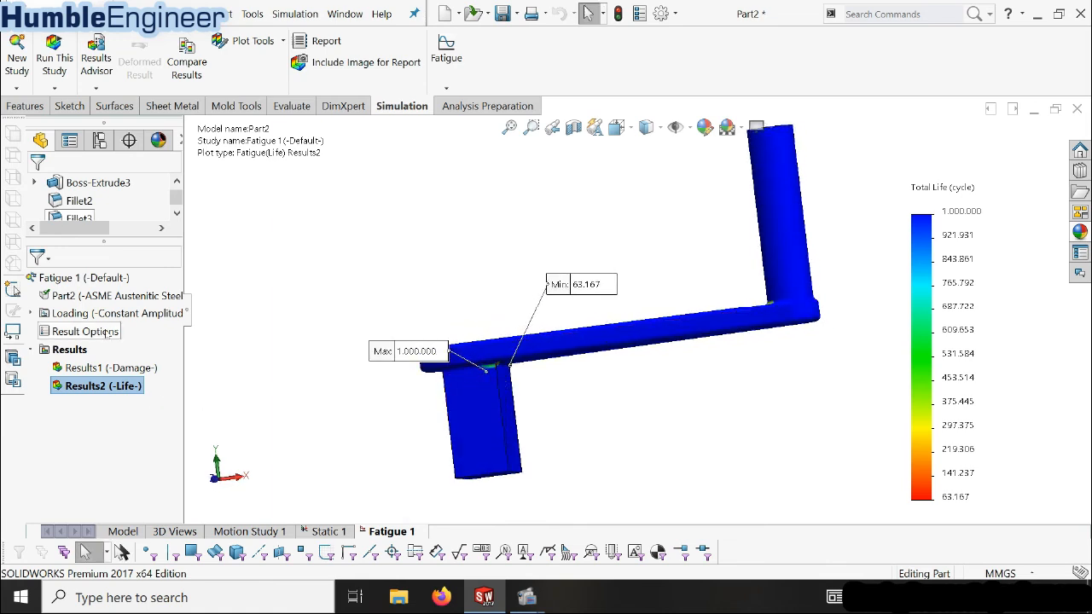
# Move the minimum life label below the crank arm, beside the square shaft
pyautogui.click(78, 295)
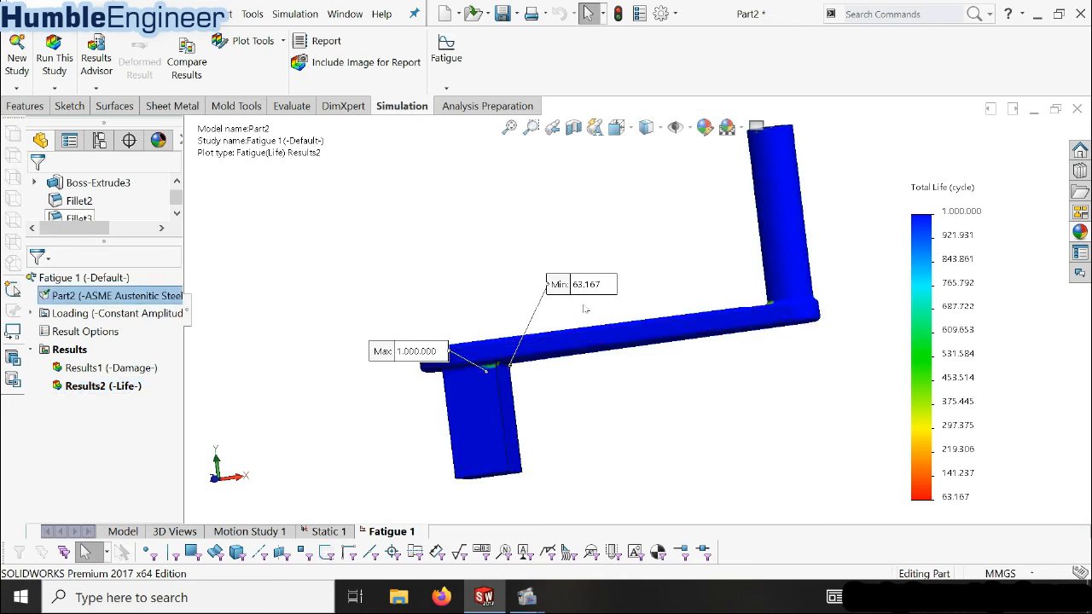
pyautogui.scroll(-2, 582, 302)
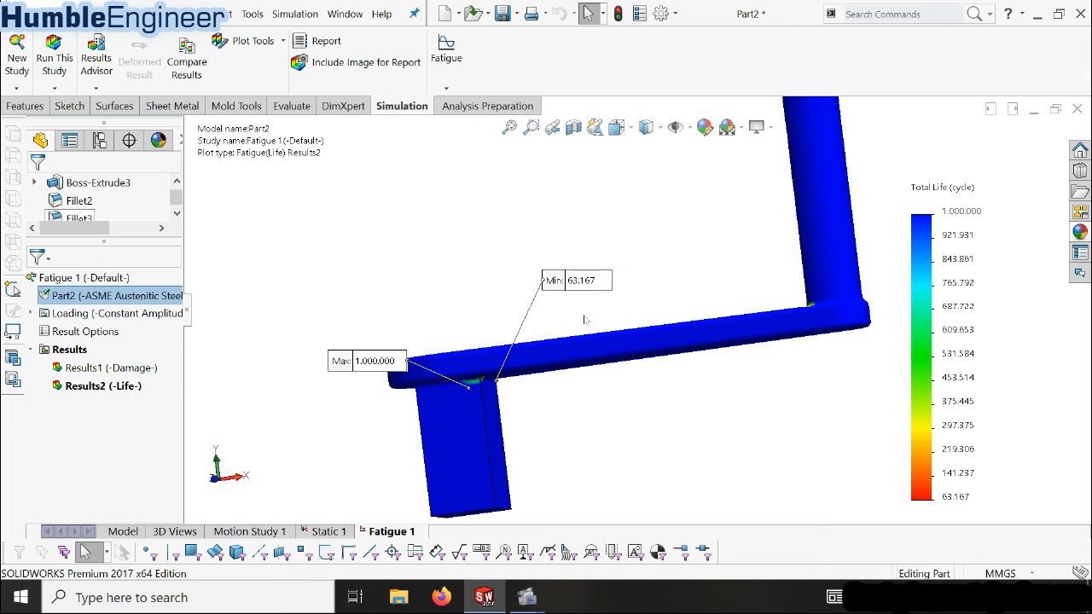
pyautogui.scroll(-1, 585, 316)
pyautogui.scroll(4, 619, 271)
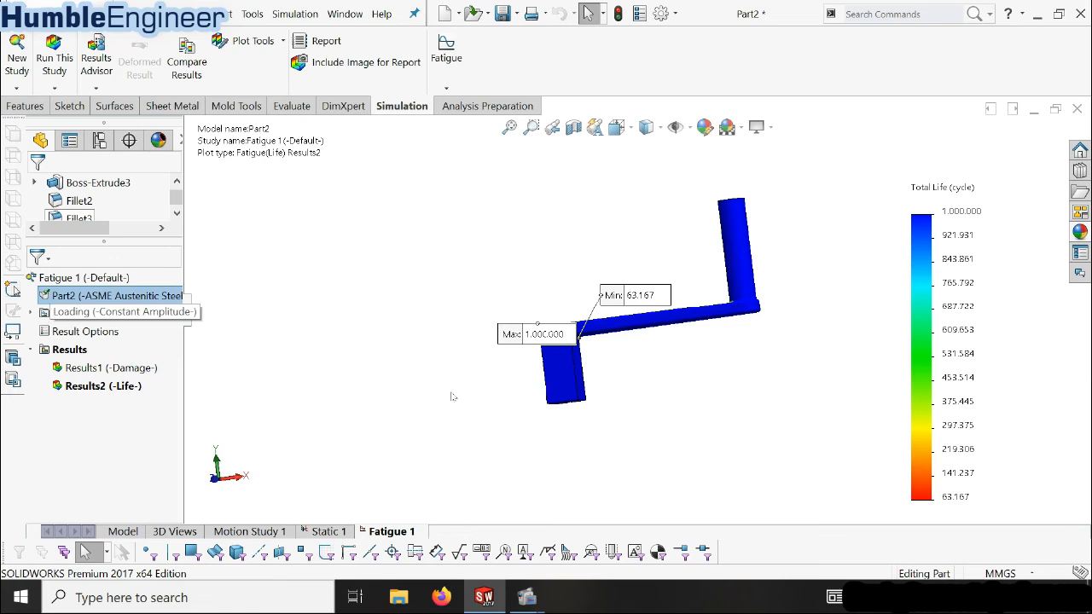
pyautogui.scroll(-1, 602, 303)
pyautogui.scroll(-2, 585, 300)
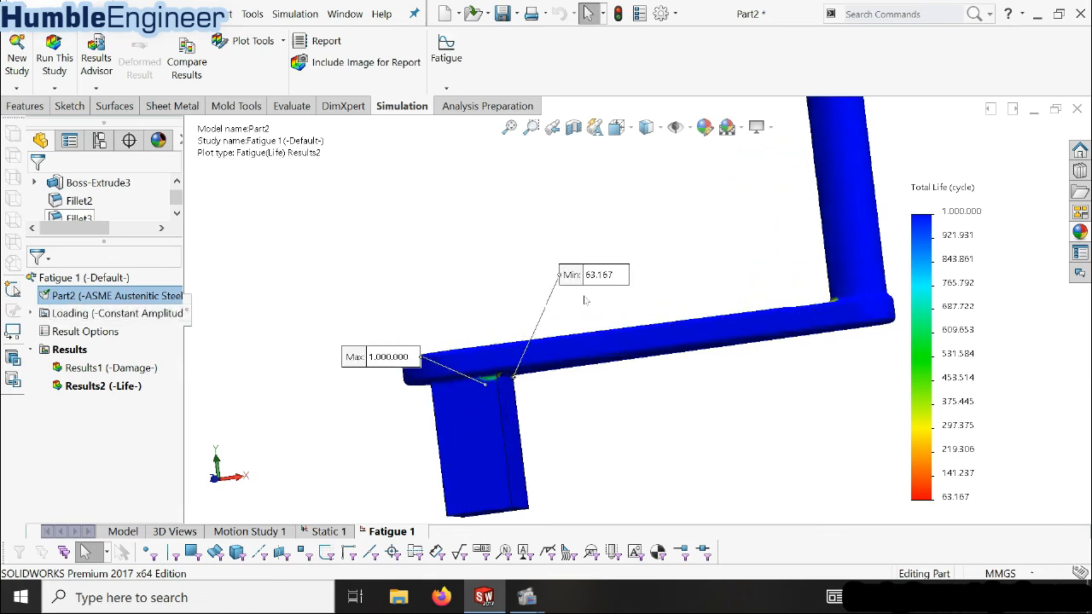
pyautogui.moveTo(575, 285); pyautogui.dragTo(598, 448)
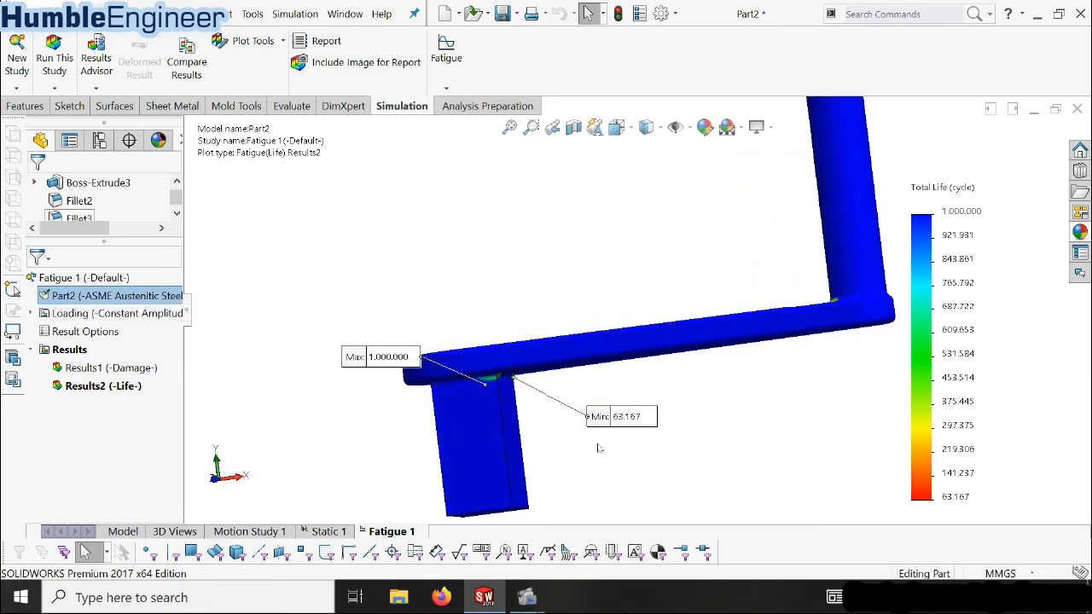
pyautogui.scroll(-1, 644, 426)
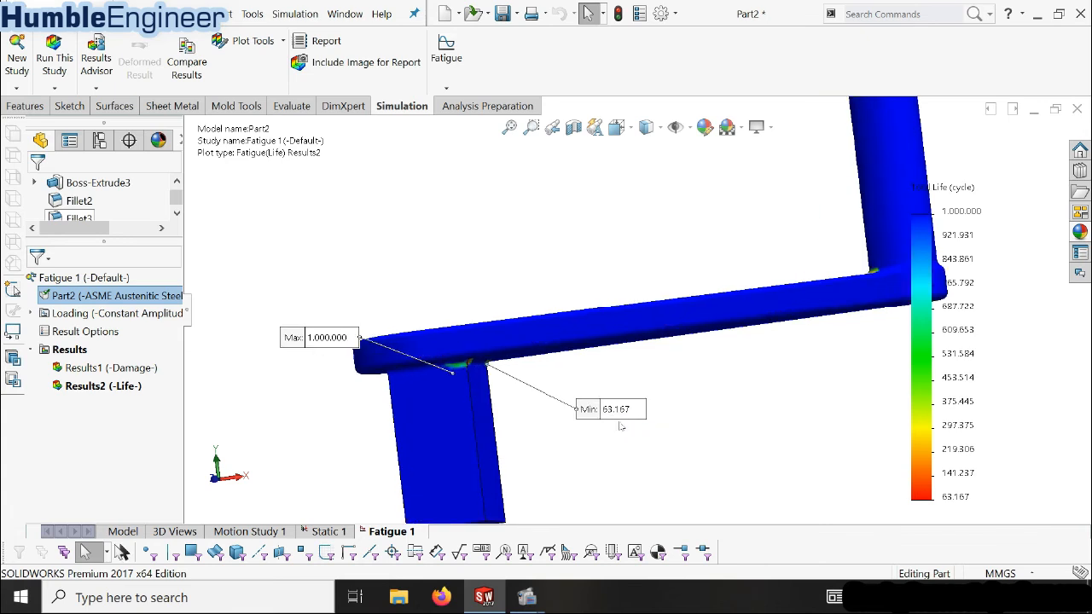
pyautogui.scroll(-1, 640, 418)
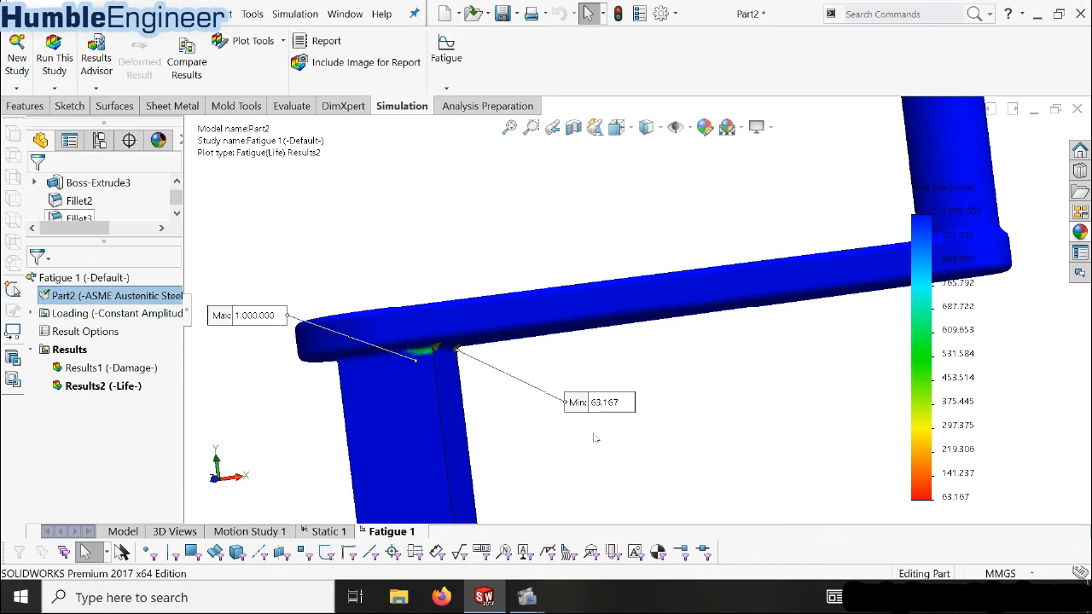
# Examine the lowest-life corners where the square shaft meets the arm's underside, moving the maximum label off the shaft
pyautogui.moveTo(484, 401); pyautogui.dragTo(411, 336, button='middle')
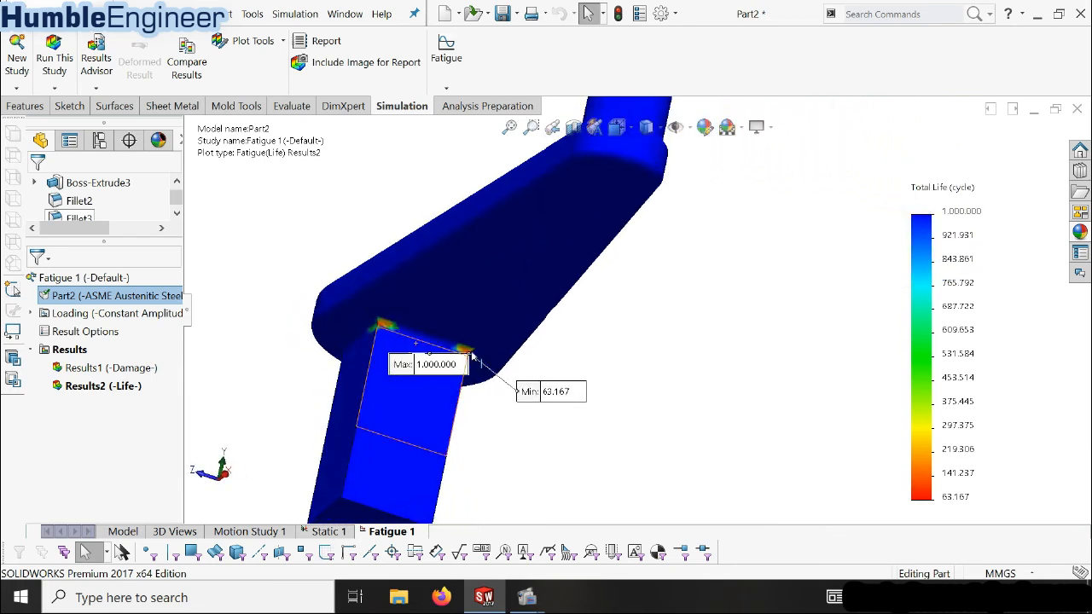
pyautogui.moveTo(476, 365); pyautogui.dragTo(537, 332, button='middle')
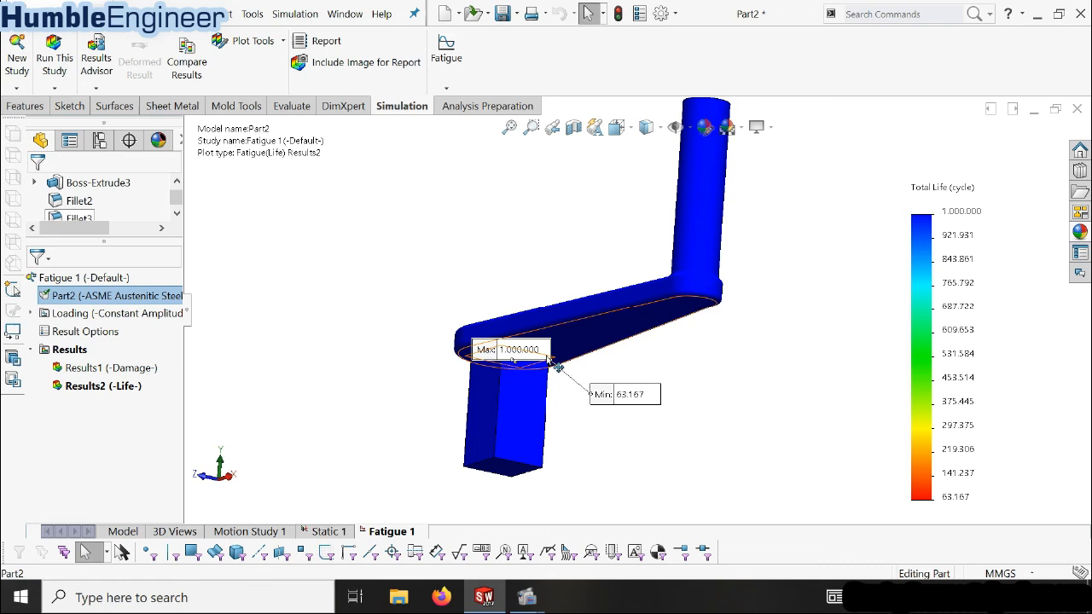
pyautogui.scroll(-2, 558, 370)
pyautogui.moveTo(473, 333); pyautogui.dragTo(695, 366)
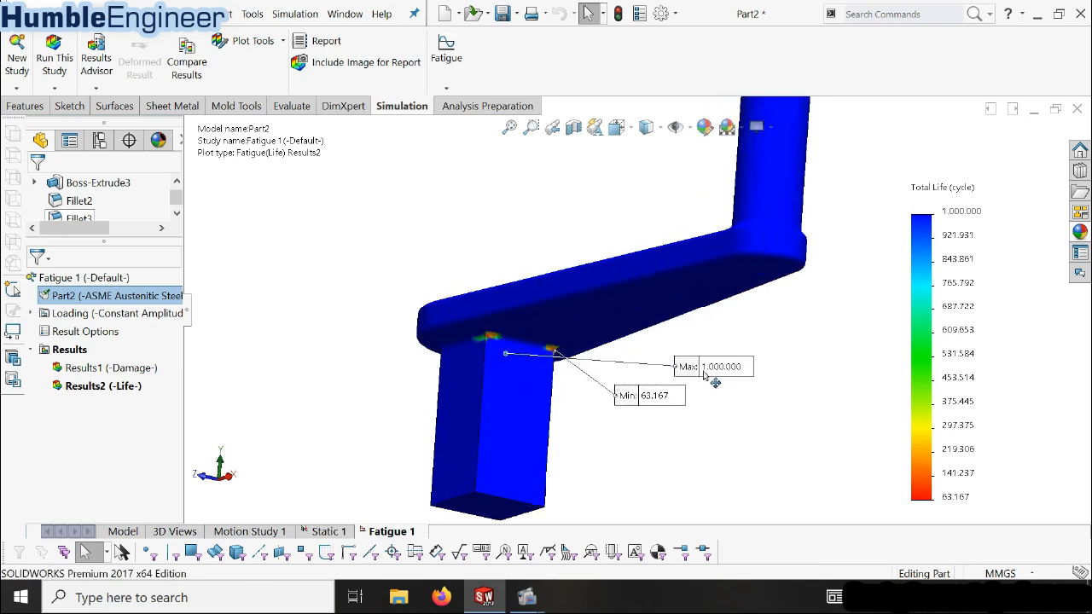
pyautogui.scroll(-2, 587, 344)
pyautogui.scroll(-2, 587, 344)
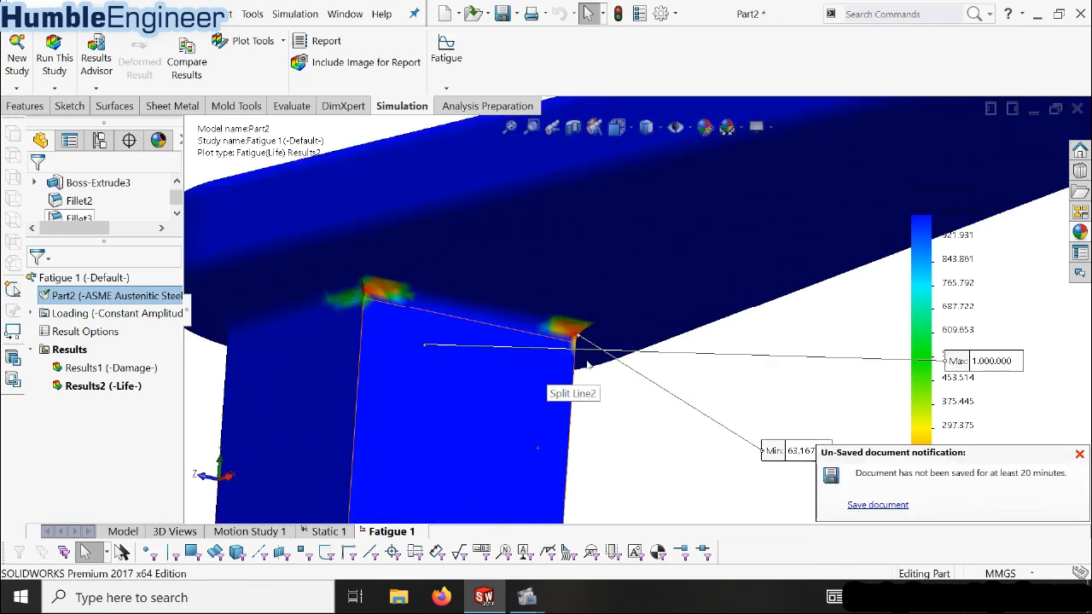
pyautogui.scroll(-3, 694, 387)
pyautogui.scroll(2, 692, 383)
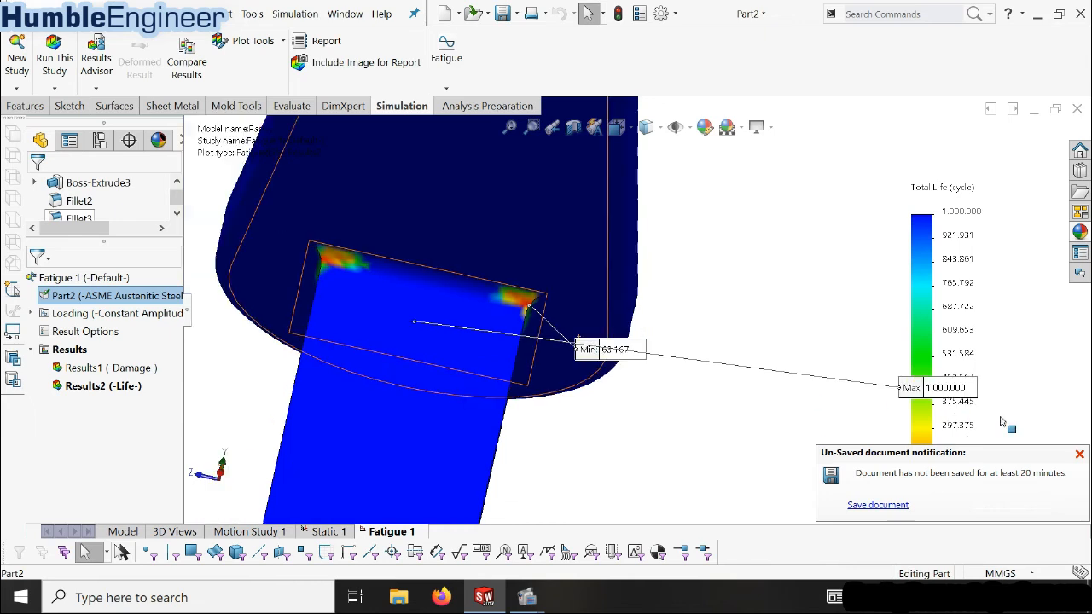
# Inspect the life distribution at the shaft and handle joints, and move the minimum life label above the crank arm
pyautogui.scroll(5, 638, 320)
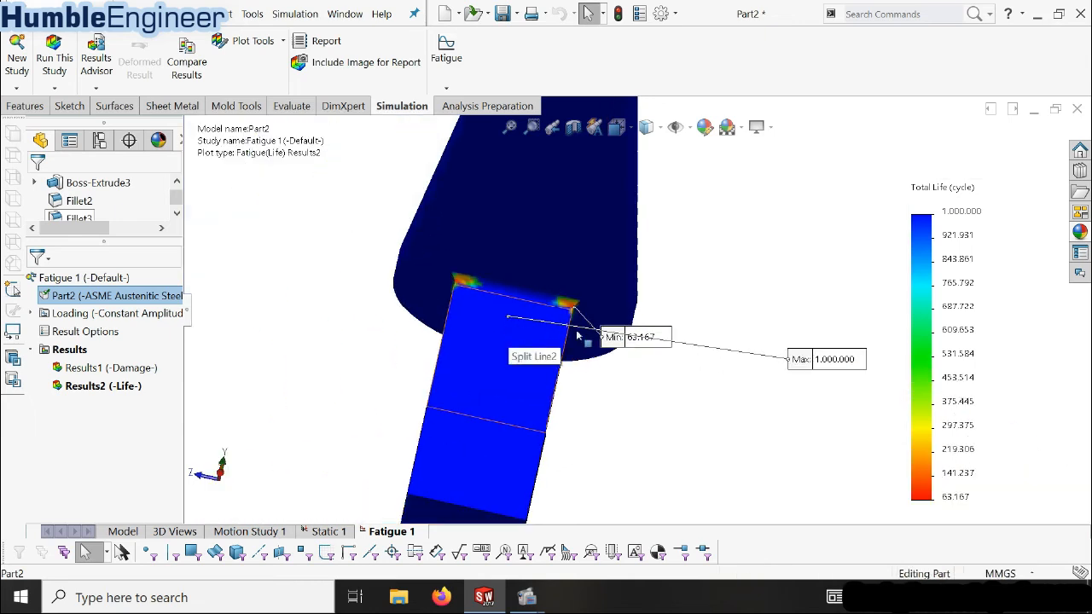
pyautogui.moveTo(578, 307); pyautogui.dragTo(677, 427, button='middle')
pyautogui.scroll(3, 696, 366)
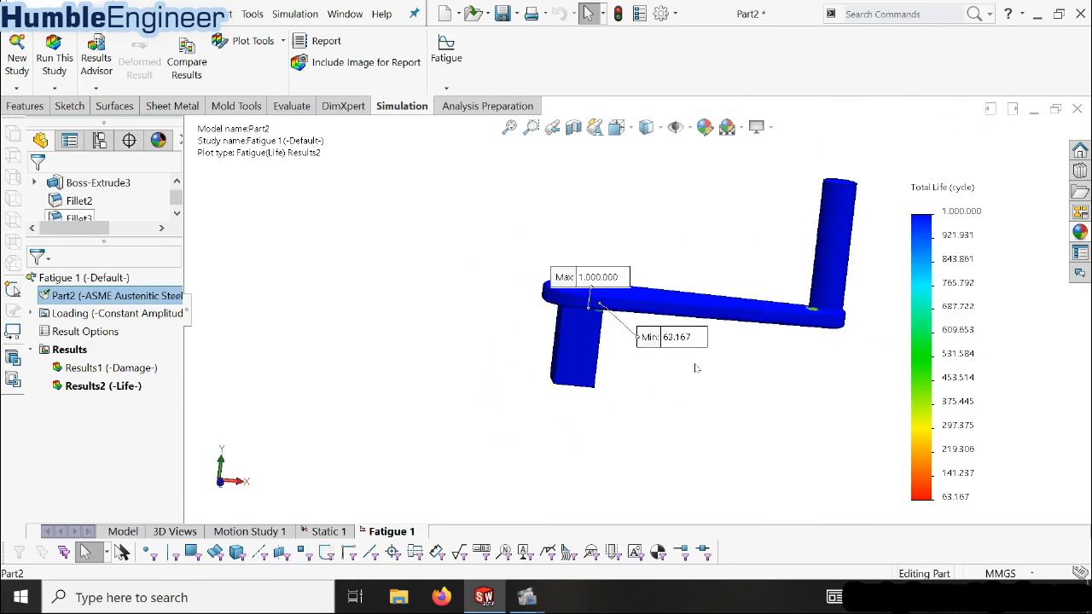
pyautogui.scroll(-3, 782, 258)
pyautogui.moveTo(814, 362); pyautogui.dragTo(845, 440, button='middle')
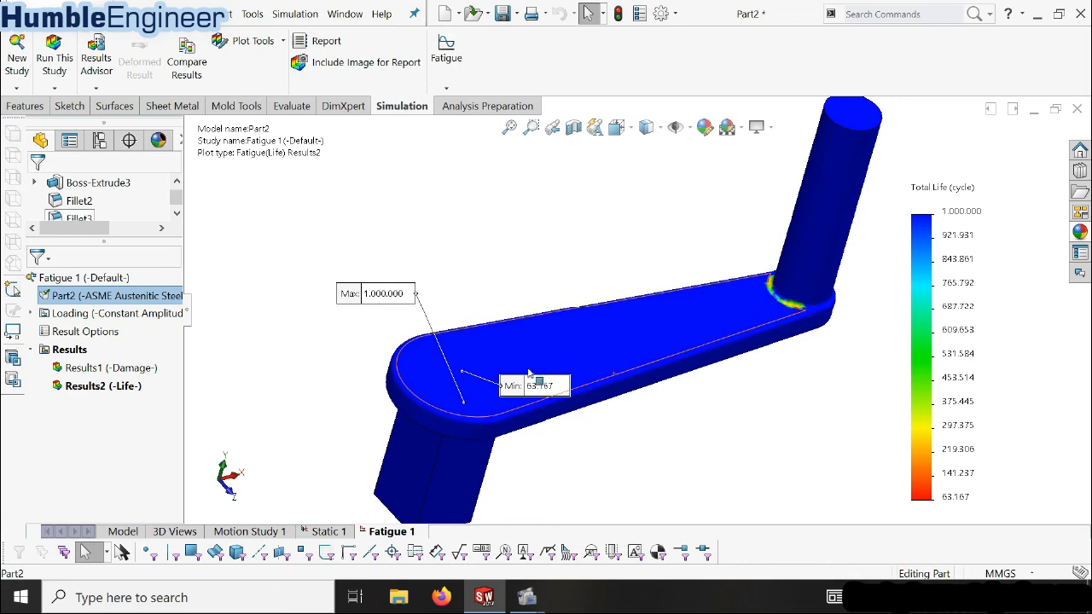
pyautogui.scroll(-2, 552, 437)
pyautogui.moveTo(541, 431); pyautogui.dragTo(529, 398, button='middle')
pyautogui.scroll(4, 599, 336)
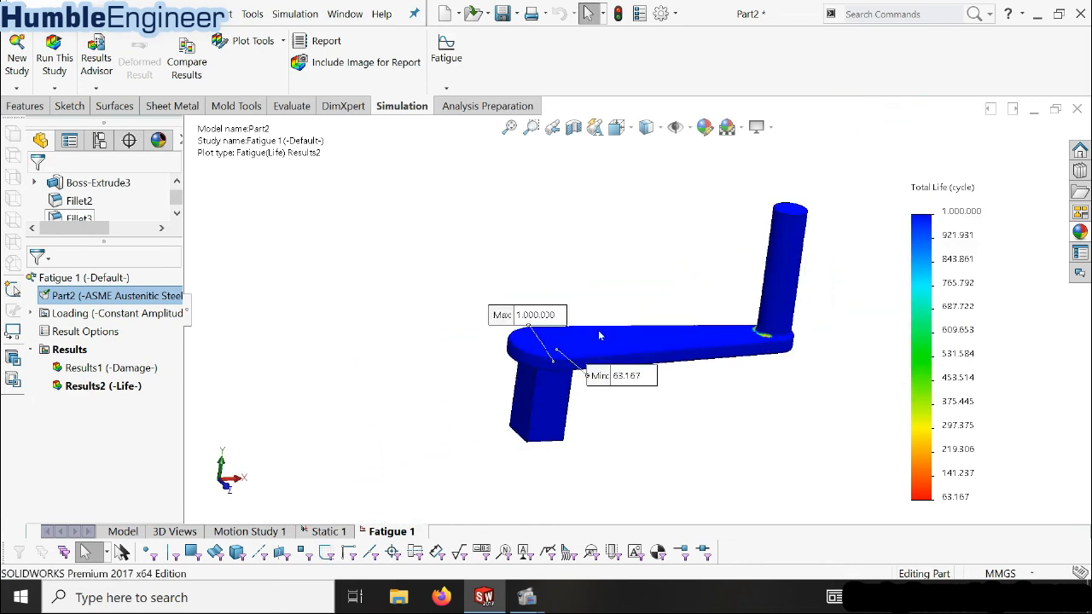
pyautogui.scroll(-1, 665, 308)
pyautogui.moveTo(589, 389); pyautogui.dragTo(611, 282)
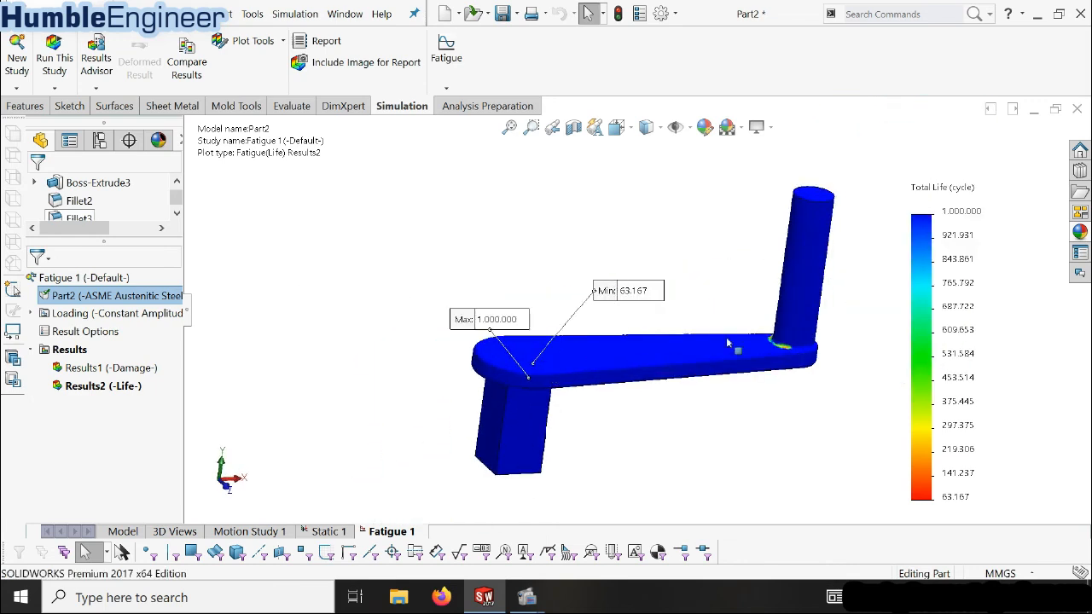
# Probe the life plot at a location on the coloured band where the handle meets the arm
pyautogui.rightClick(102, 388)
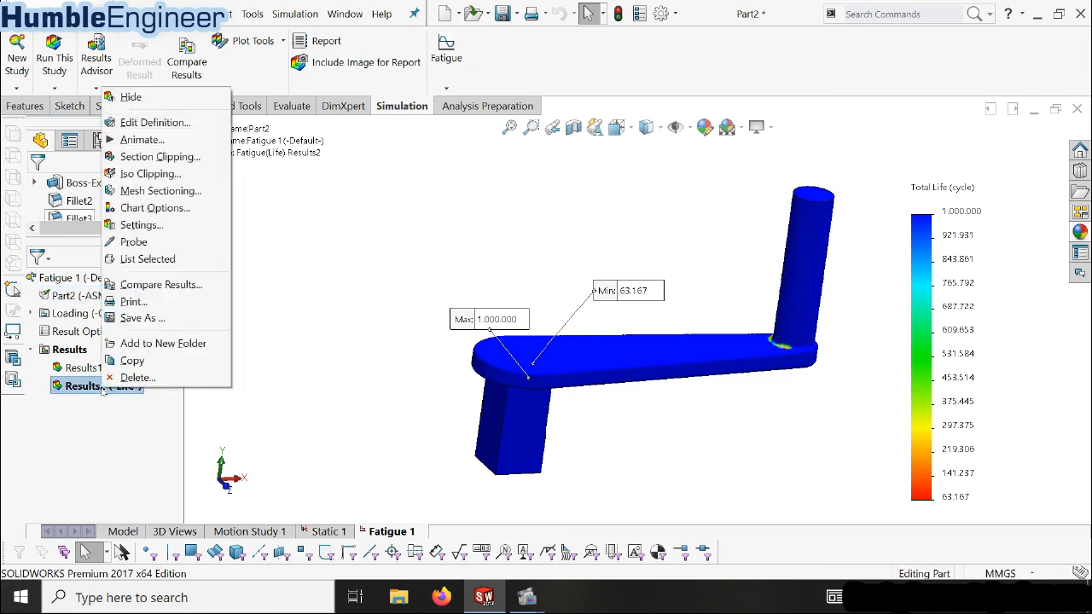
pyautogui.click(138, 244)
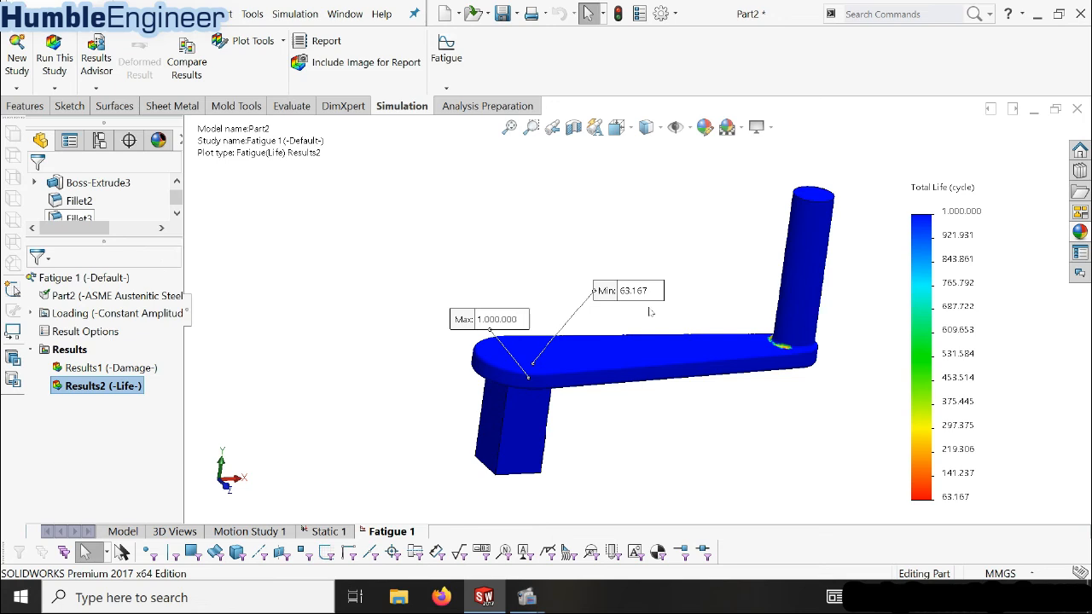
pyautogui.click(784, 350)
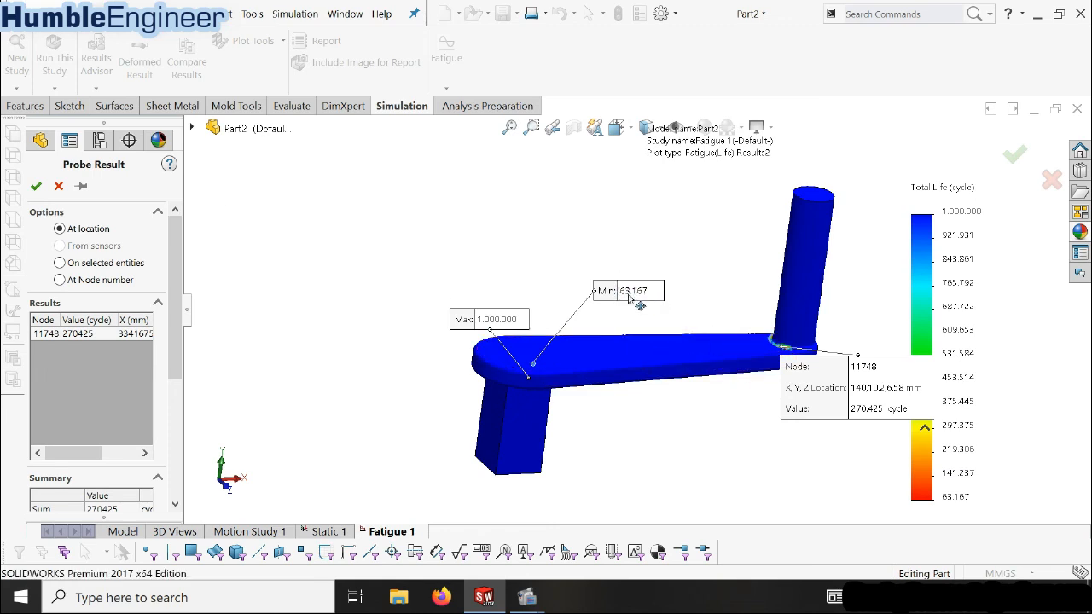
# Probe the life at the low-life corner where the square shaft meets the arm's underside, and discard the probe results
pyautogui.moveTo(570, 398); pyautogui.dragTo(519, 341, button='middle')
pyautogui.scroll(-3, 587, 383)
pyautogui.scroll(-4, 518, 365)
pyautogui.click(517, 348)
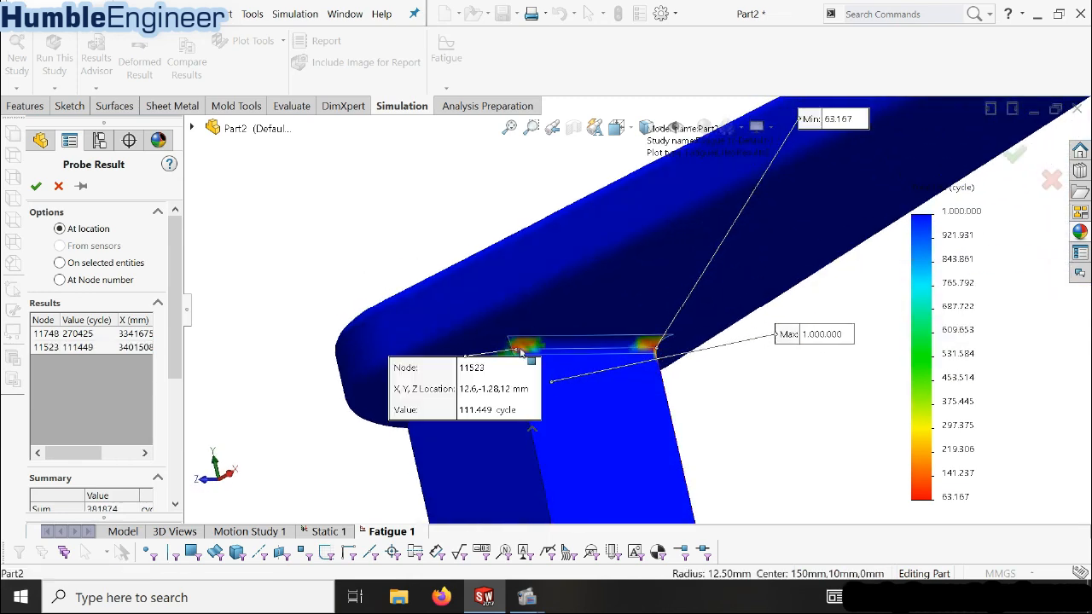
pyautogui.scroll(4, 517, 350)
pyautogui.moveTo(593, 362); pyautogui.dragTo(692, 283, button='middle')
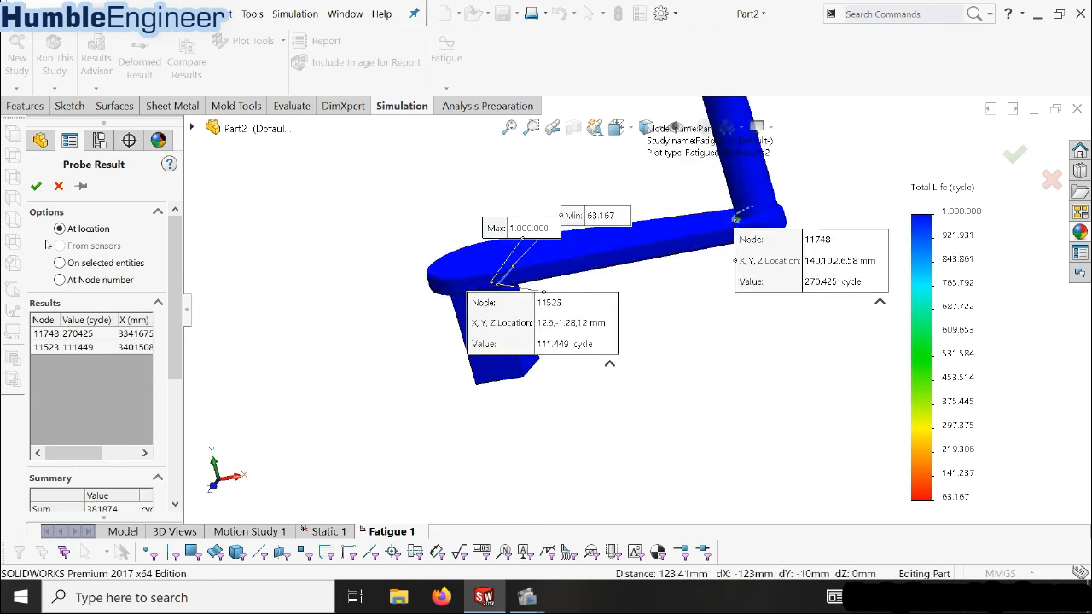
pyautogui.click(59, 186)
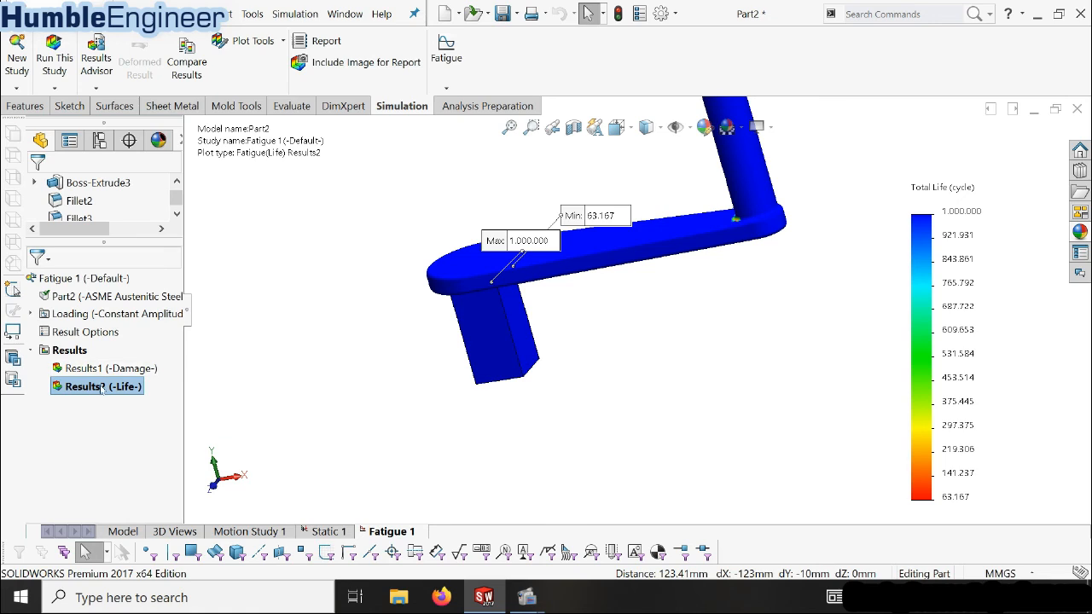
# List the life values of all nodes on the crank arm's top face
pyautogui.rightClick(102, 388)
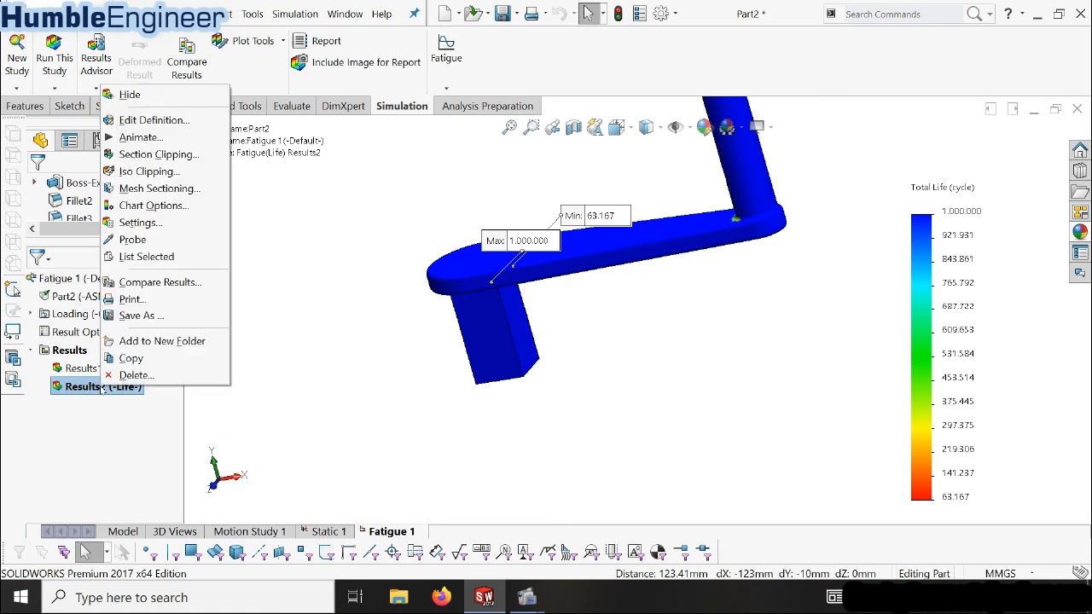
pyautogui.click(181, 263)
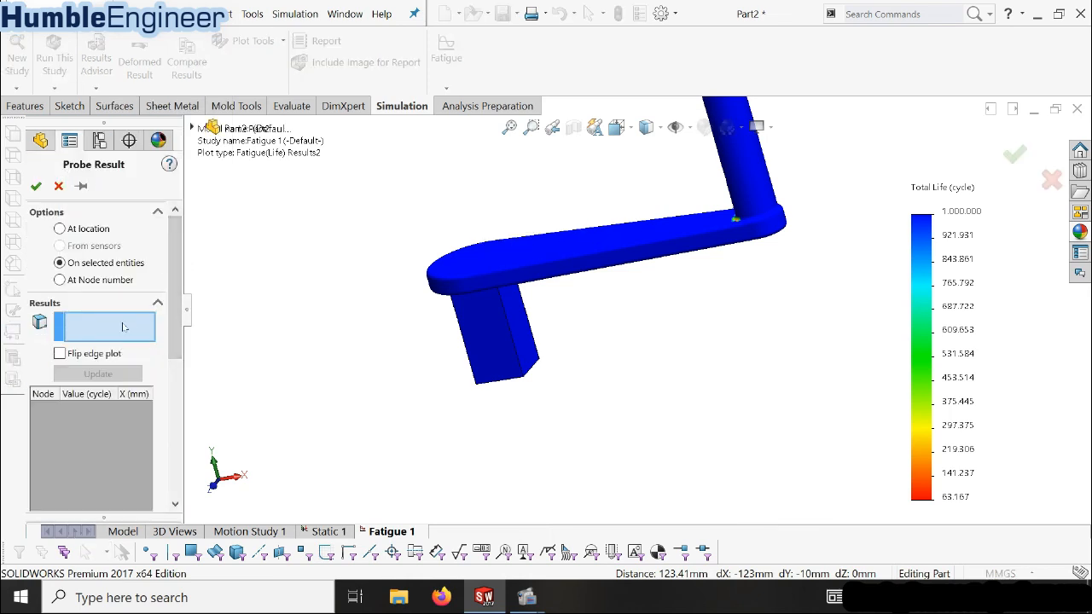
pyautogui.click(502, 265)
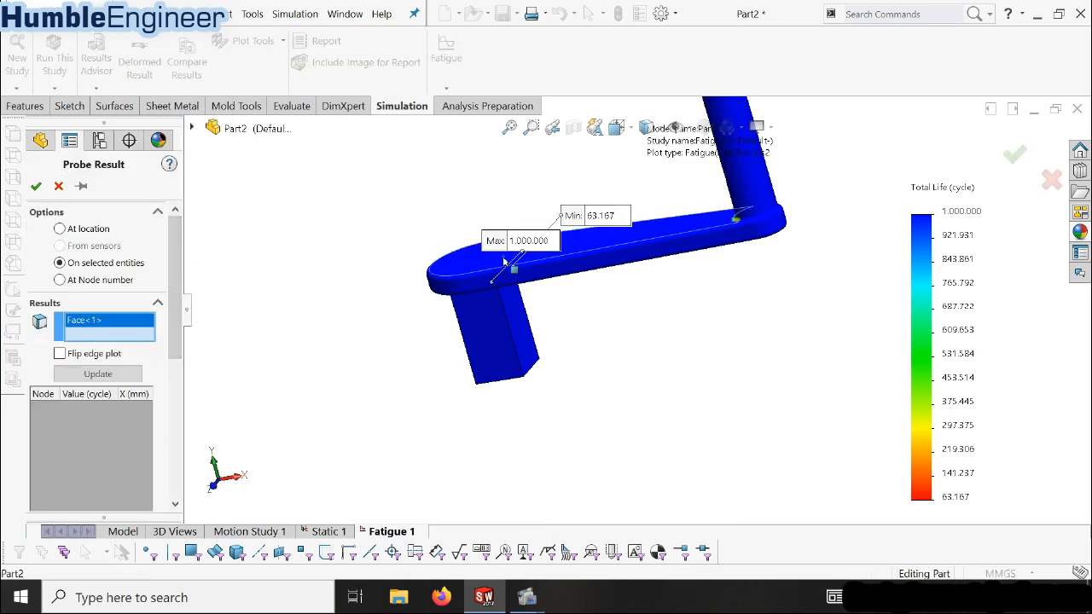
pyautogui.click(98, 374)
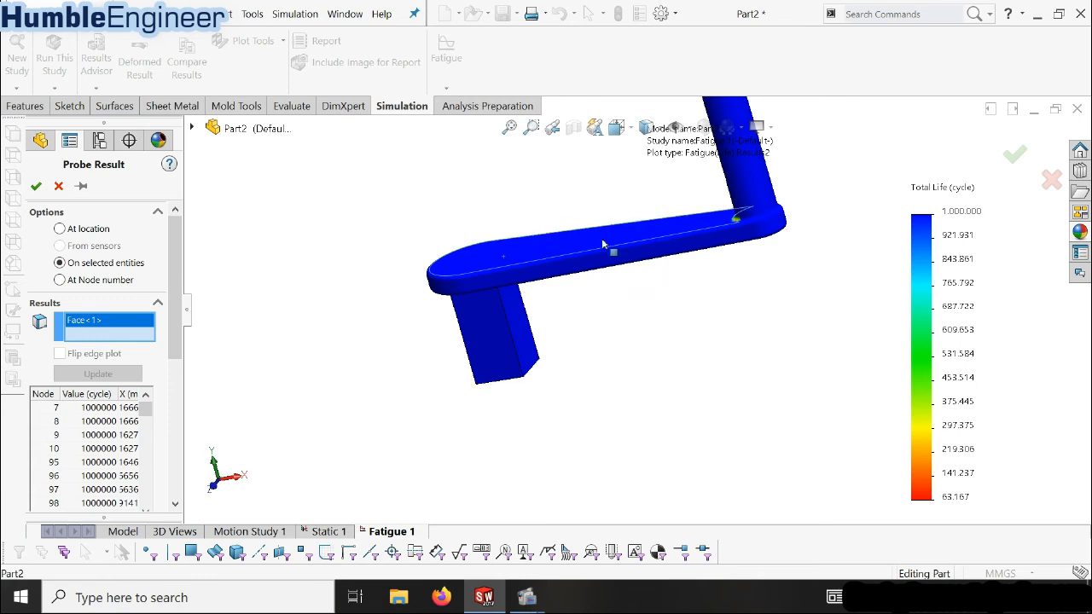
# Extend the selected entities from the arm's top face to the model's edges and update the node life list
pyautogui.scroll(2, 664, 297)
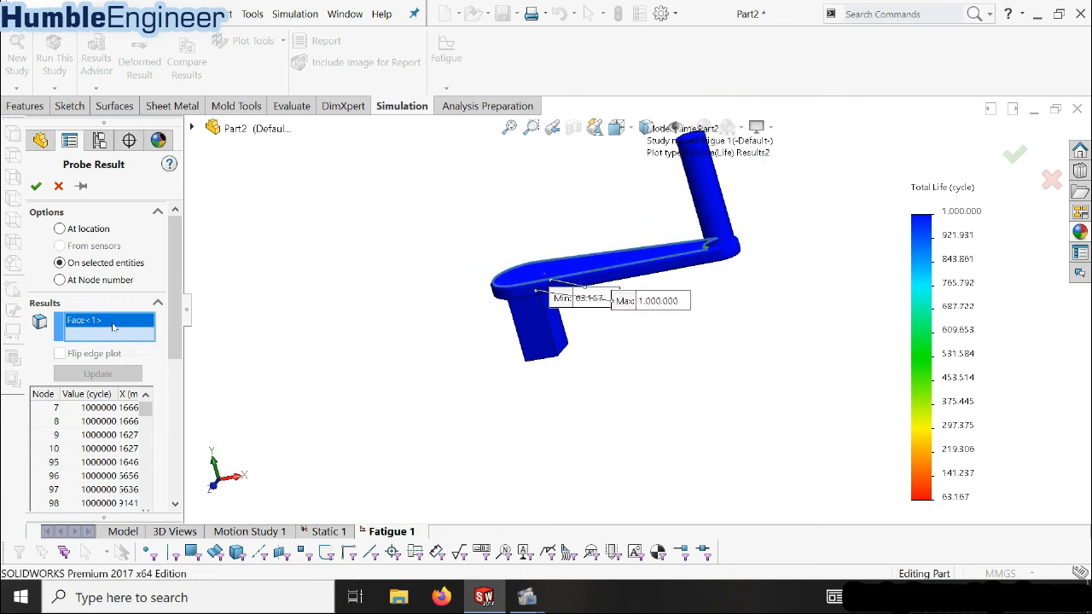
pyautogui.click(545, 278)
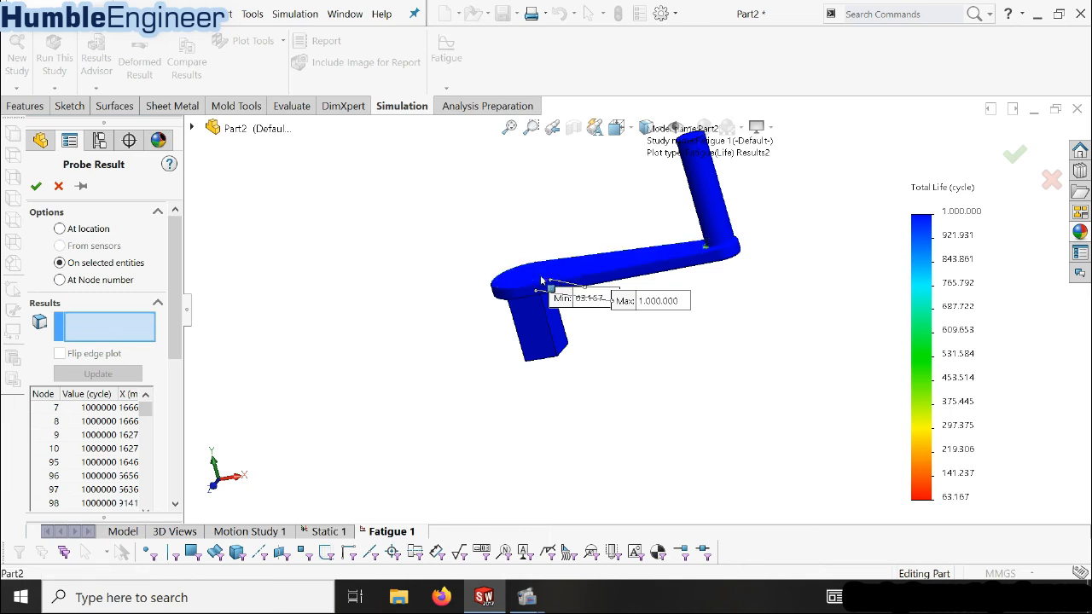
pyautogui.click(541, 279)
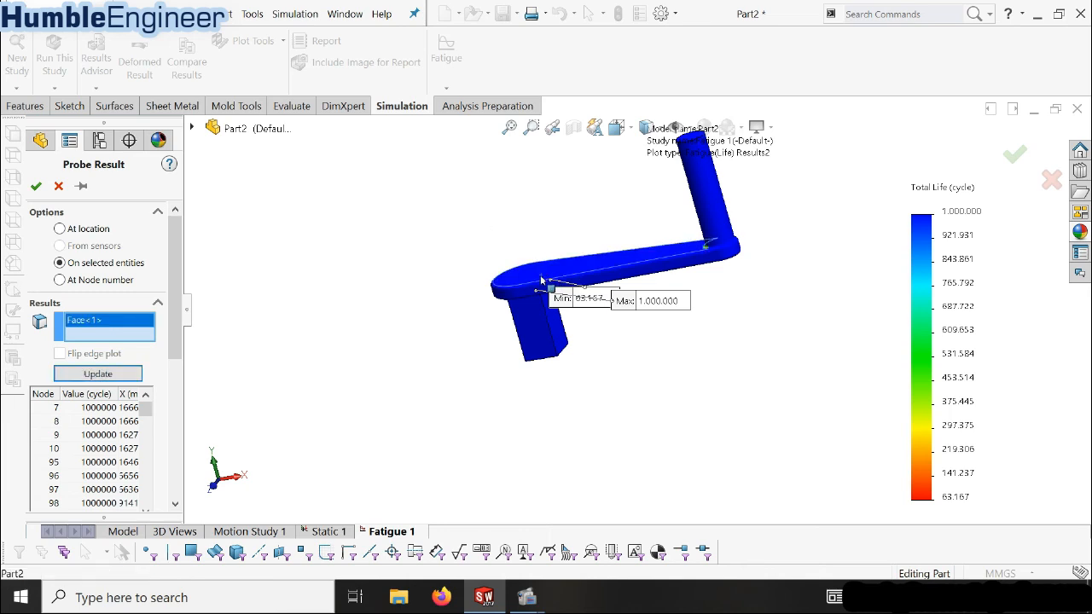
pyautogui.click(544, 281)
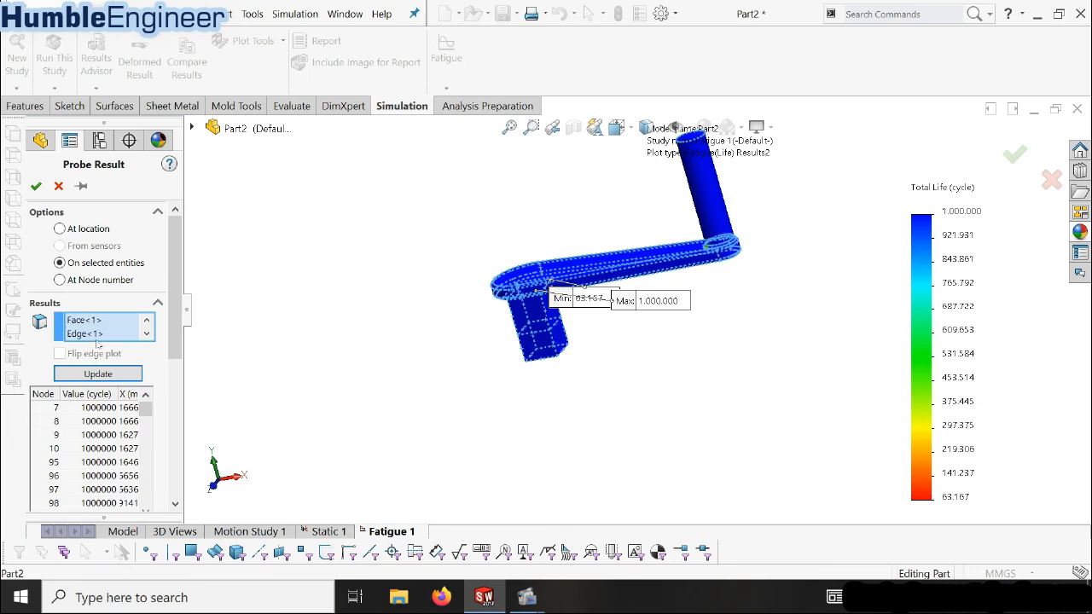
pyautogui.click(112, 375)
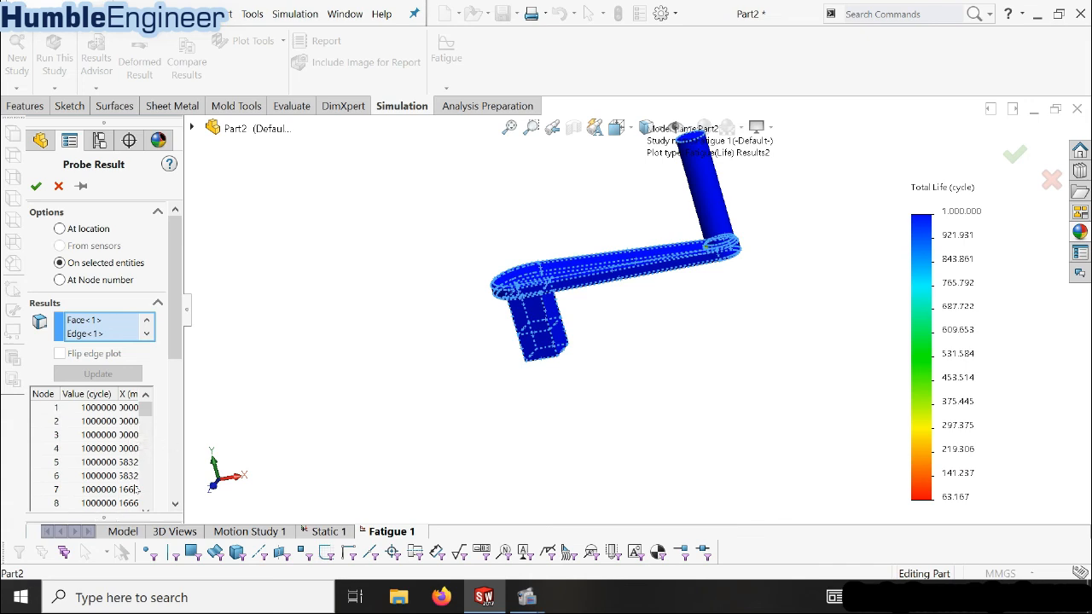
# Sort the listed nodes by ascending life and locate the lowest-life node on the model
pyautogui.click(100, 395)
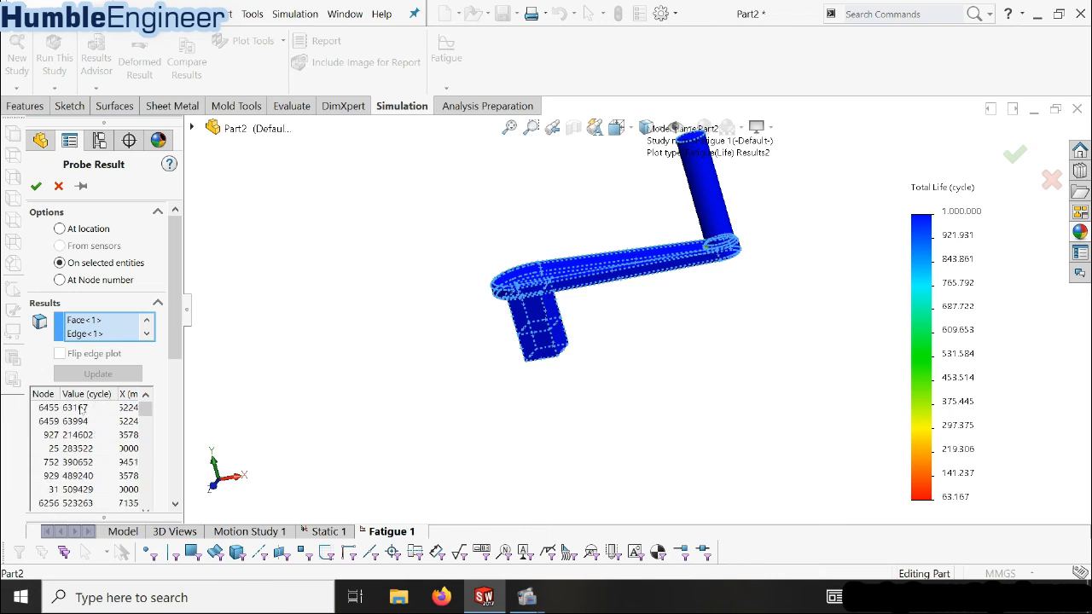
pyautogui.click(81, 409)
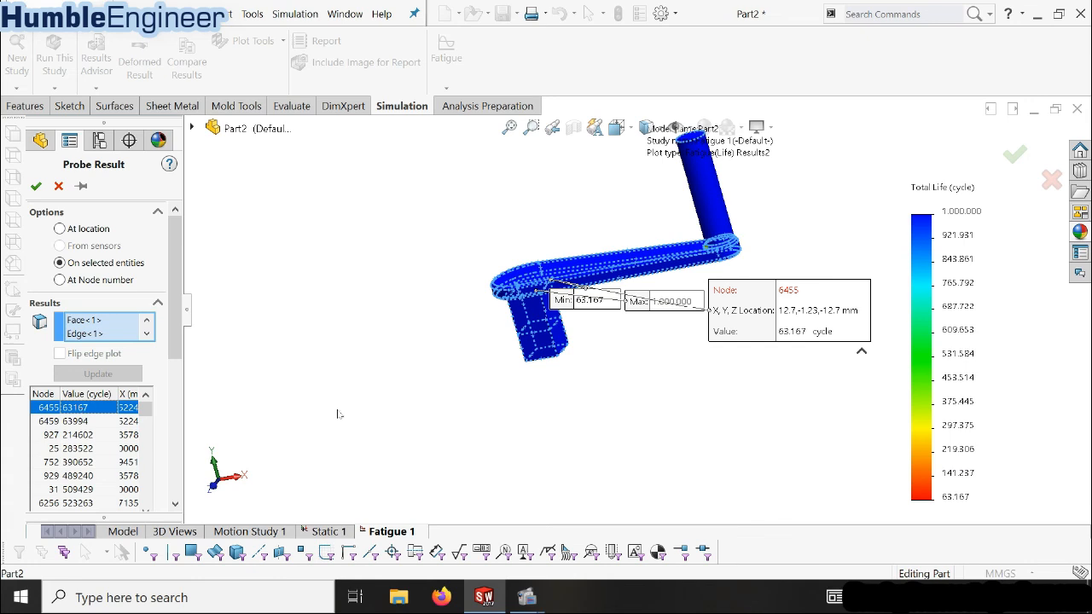
pyautogui.scroll(-3, 97, 481)
pyautogui.scroll(3, 96, 480)
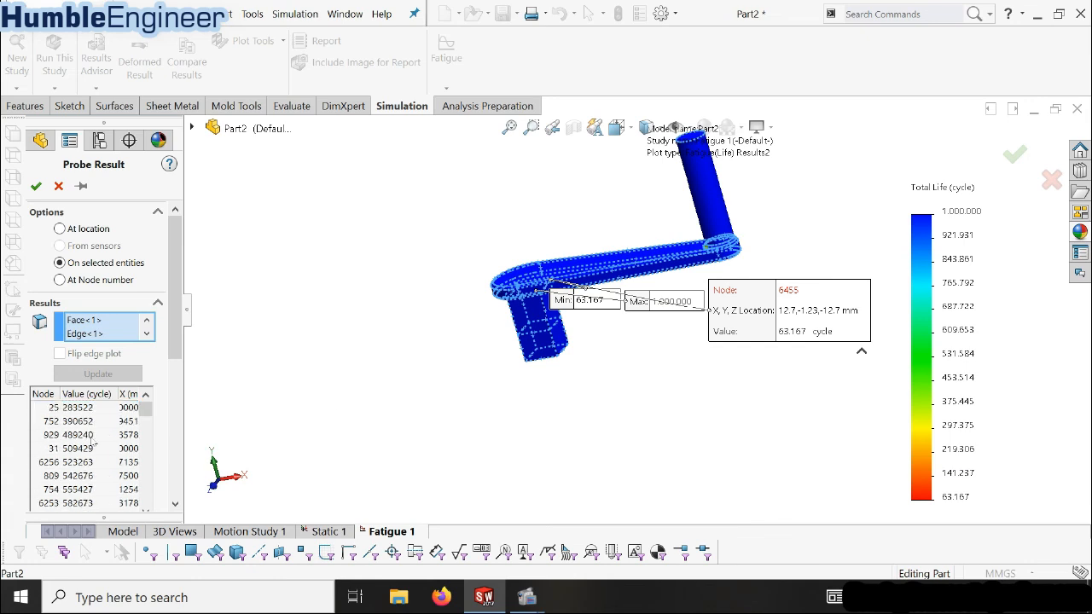
# Locate the next low-life nodes 927, 25, 752, 929, 31 and 6256 on the crank one after another
pyautogui.click(85, 435)
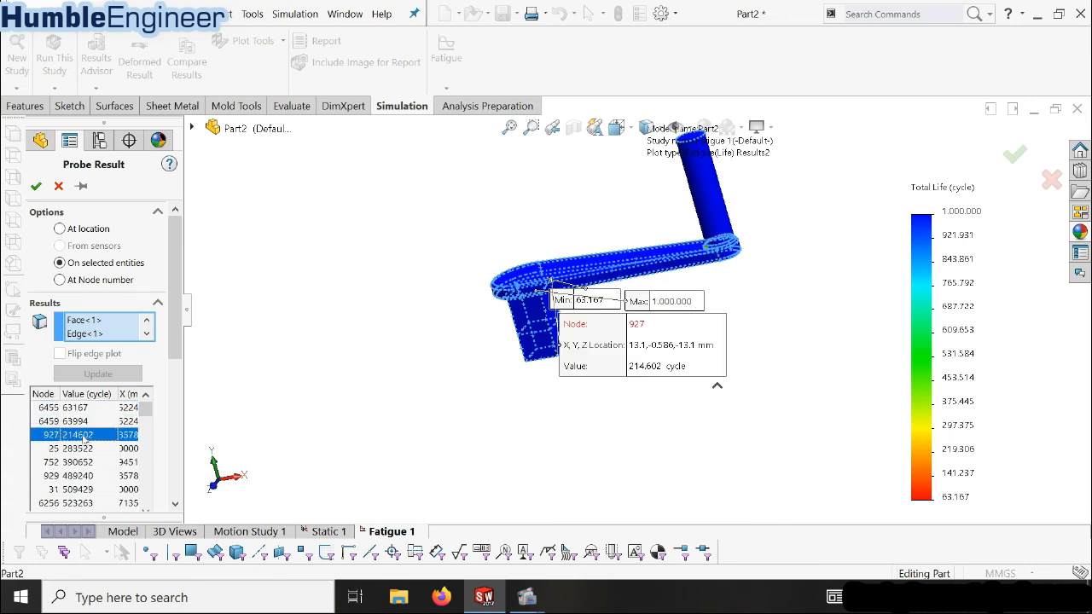
pyautogui.click(86, 449)
pyautogui.click(82, 462)
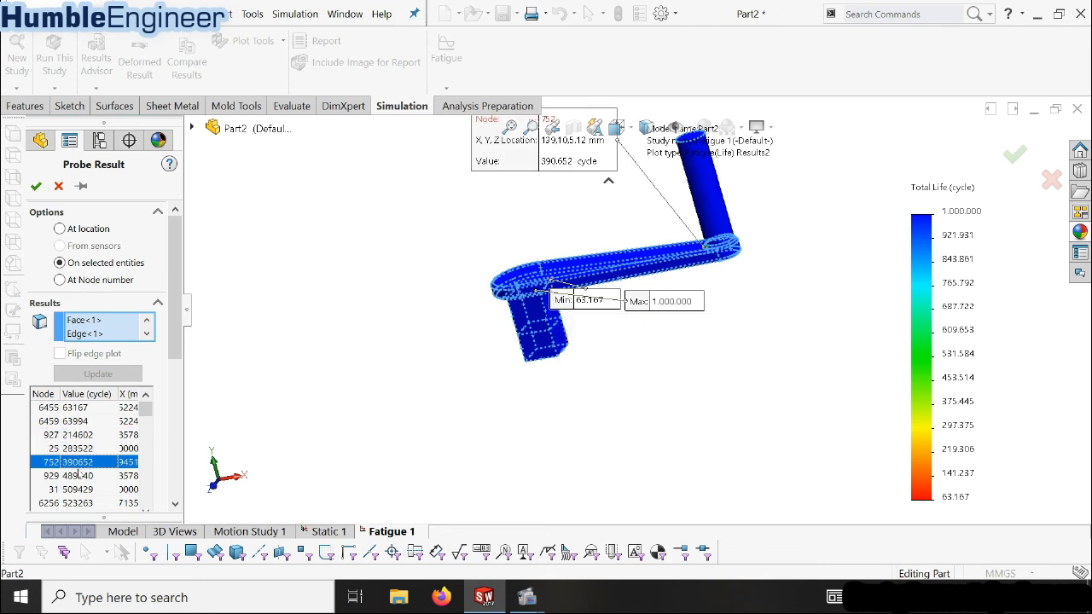
pyautogui.click(82, 476)
pyautogui.click(87, 490)
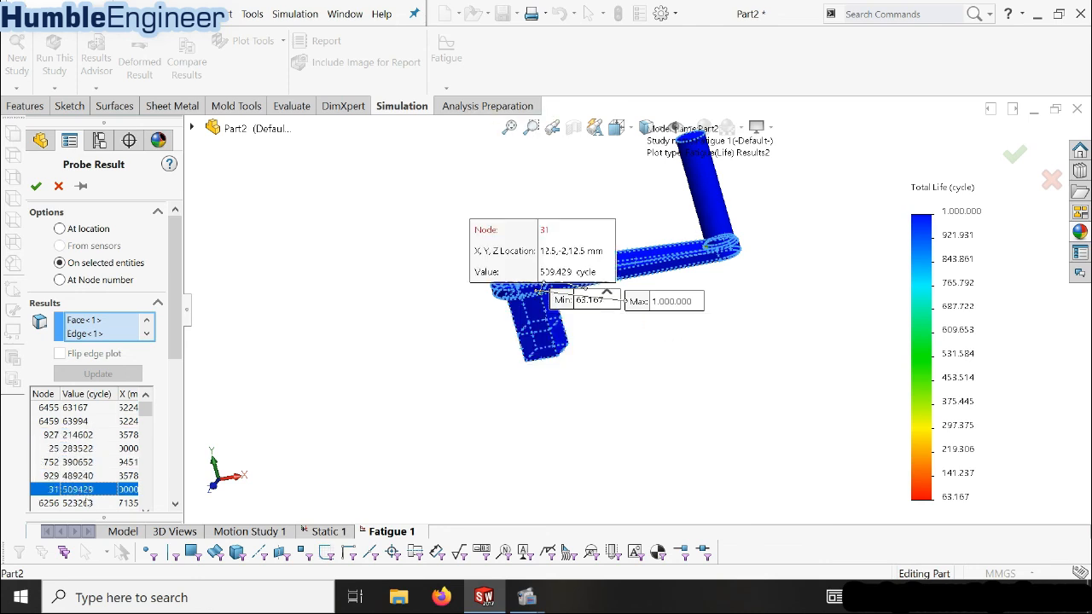
pyautogui.click(85, 503)
# Examine the location of node 6256 at the handle base against the coloured low-life band
pyautogui.scroll(-1, 94, 489)
pyautogui.scroll(3, 546, 336)
pyautogui.scroll(-3, 681, 230)
pyautogui.scroll(-2, 677, 291)
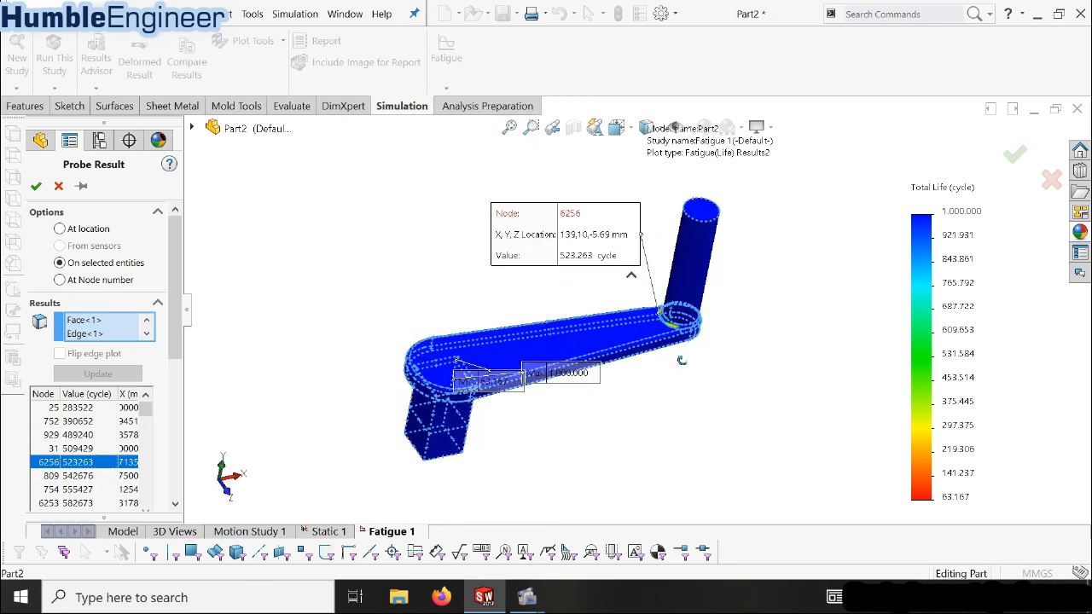
pyautogui.scroll(2, 631, 238)
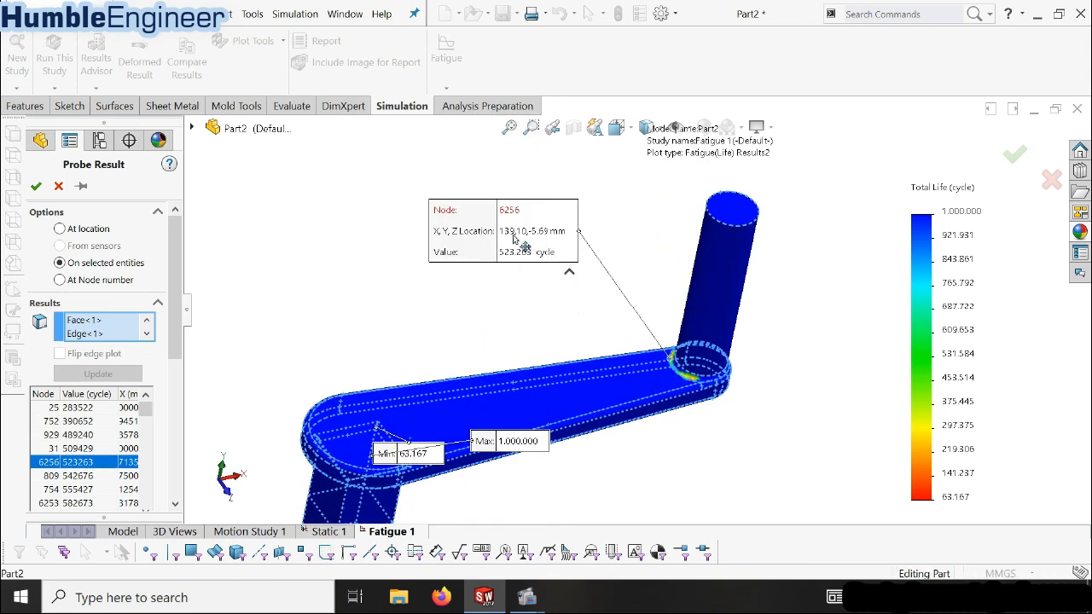
pyautogui.scroll(1, 556, 263)
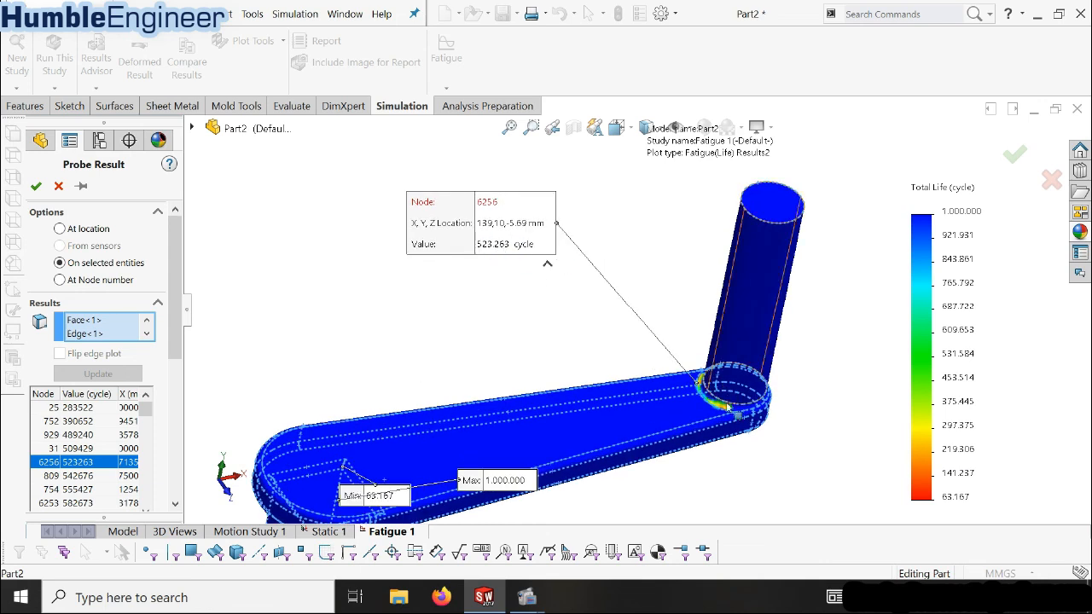
pyautogui.scroll(3, 630, 278)
pyautogui.scroll(2, 629, 278)
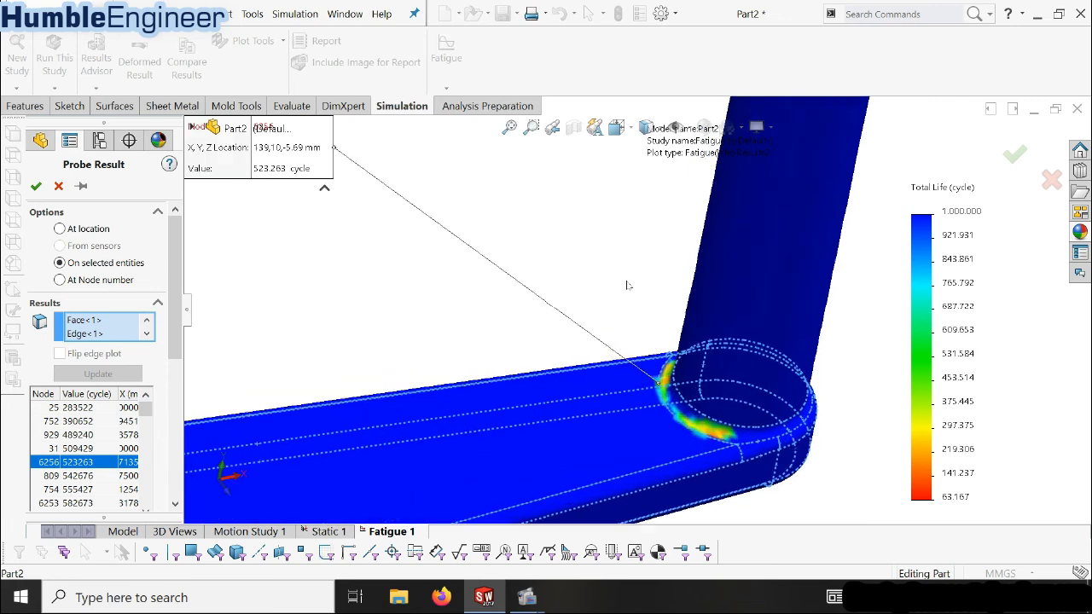
pyautogui.moveTo(664, 396); pyautogui.dragTo(526, 401, button='middle')
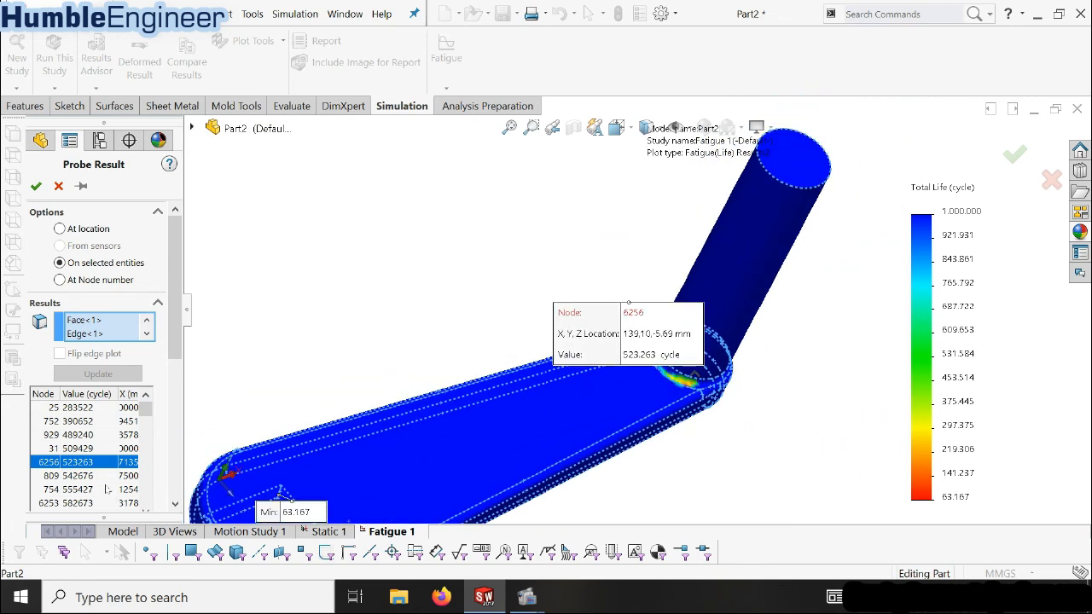
pyautogui.scroll(1, 104, 482)
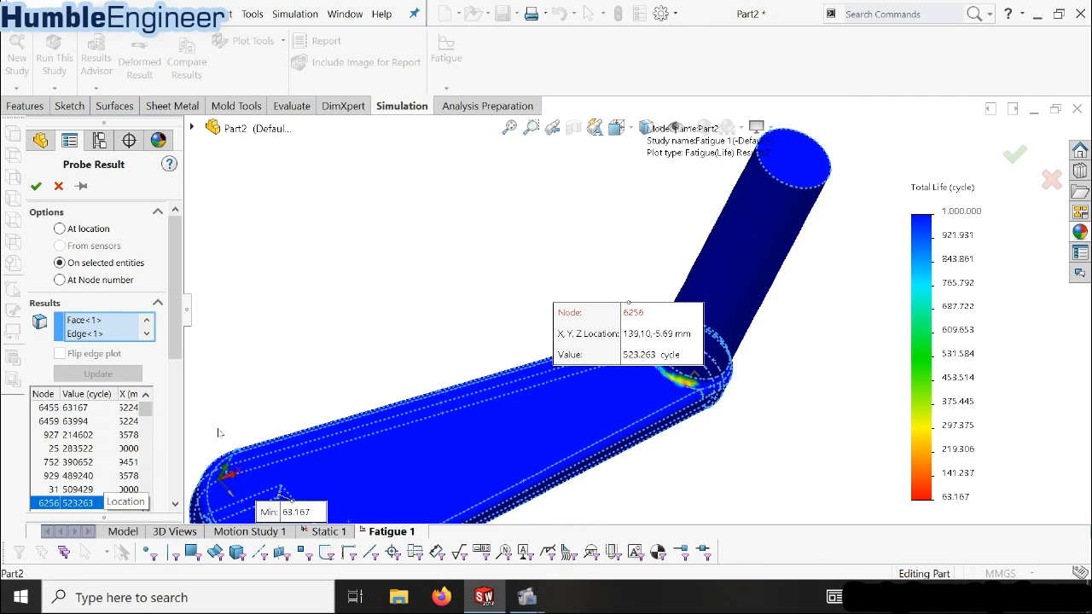
pyautogui.scroll(-1, 689, 333)
pyautogui.scroll(4, 691, 336)
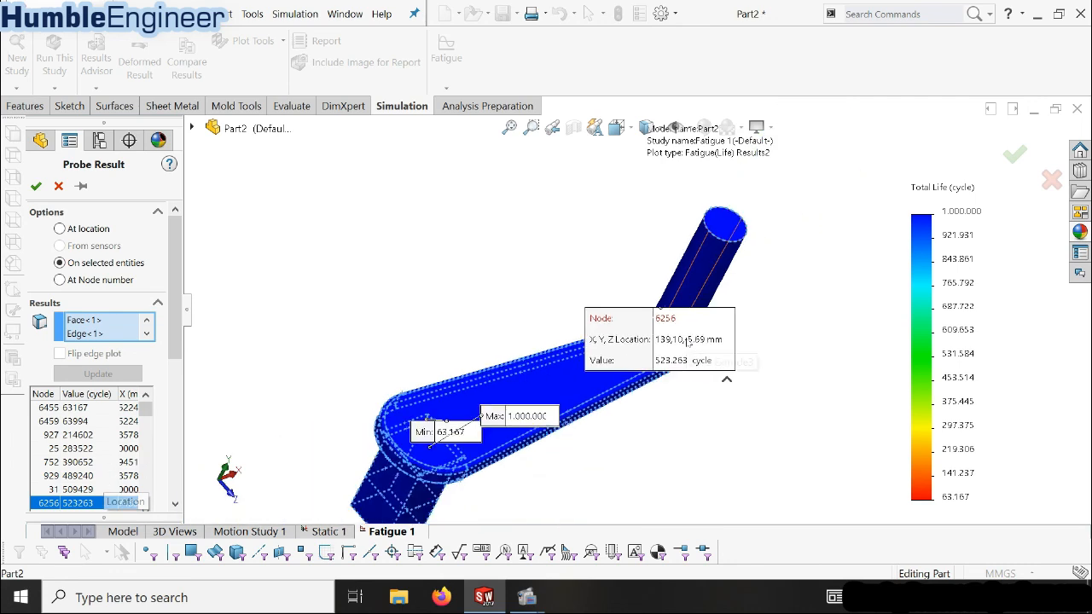
# Close the probe results without keeping them, switch to the Static 1 study and select its Part2 body
pyautogui.click(58, 186)
pyautogui.scroll(4, 368, 373)
pyautogui.moveTo(546, 407); pyautogui.dragTo(465, 358, button='middle')
pyautogui.click(320, 533)
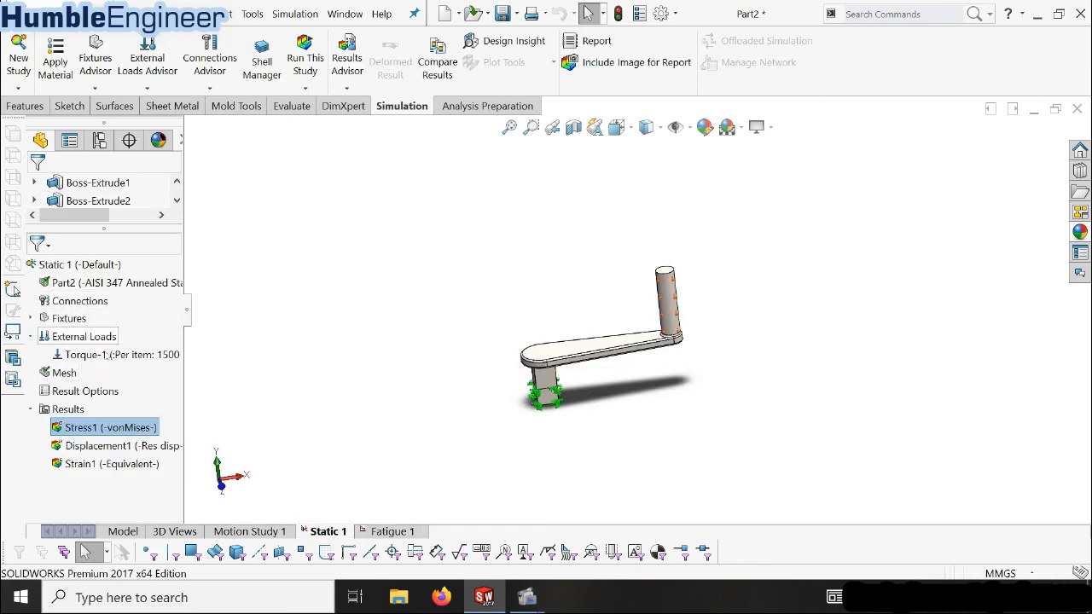
pyautogui.click(107, 284)
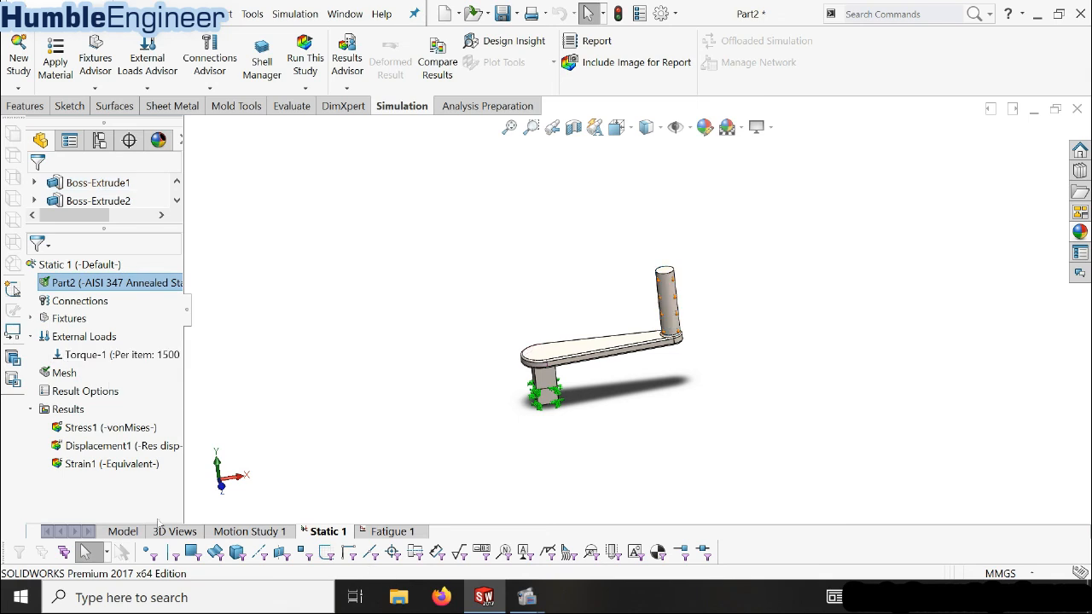
# View the plain crank model without study symbols and return to the Static 1 study
pyautogui.click(136, 531)
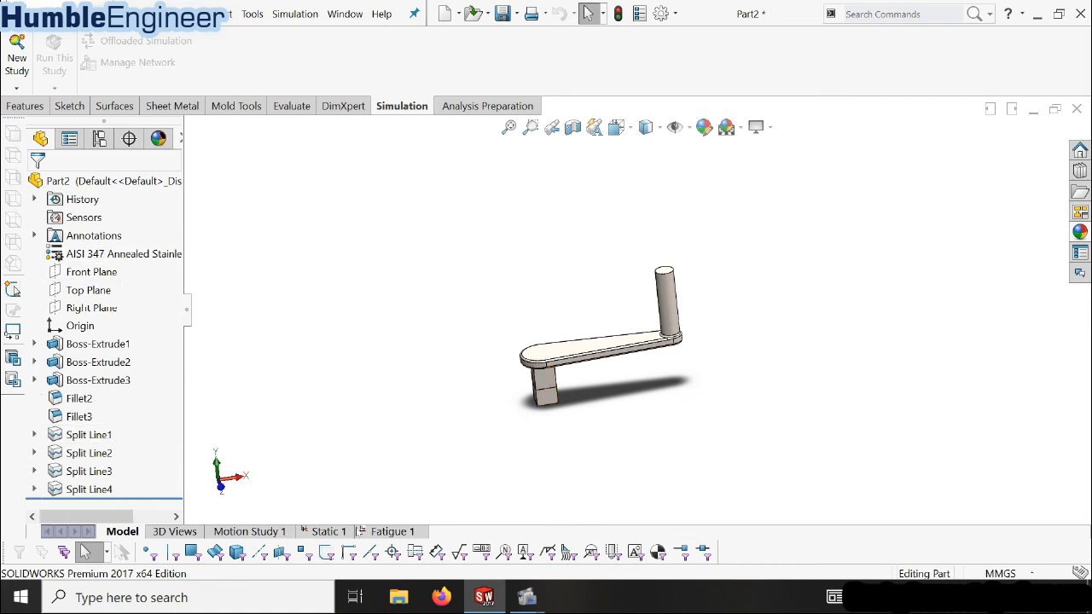
pyautogui.click(340, 532)
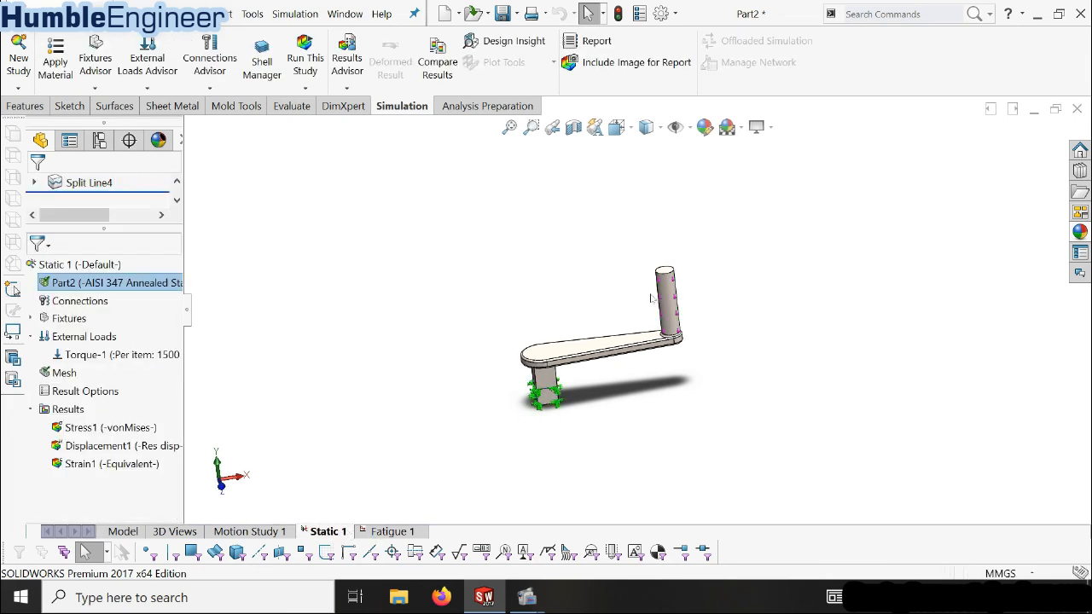
pyautogui.scroll(-5, 653, 303)
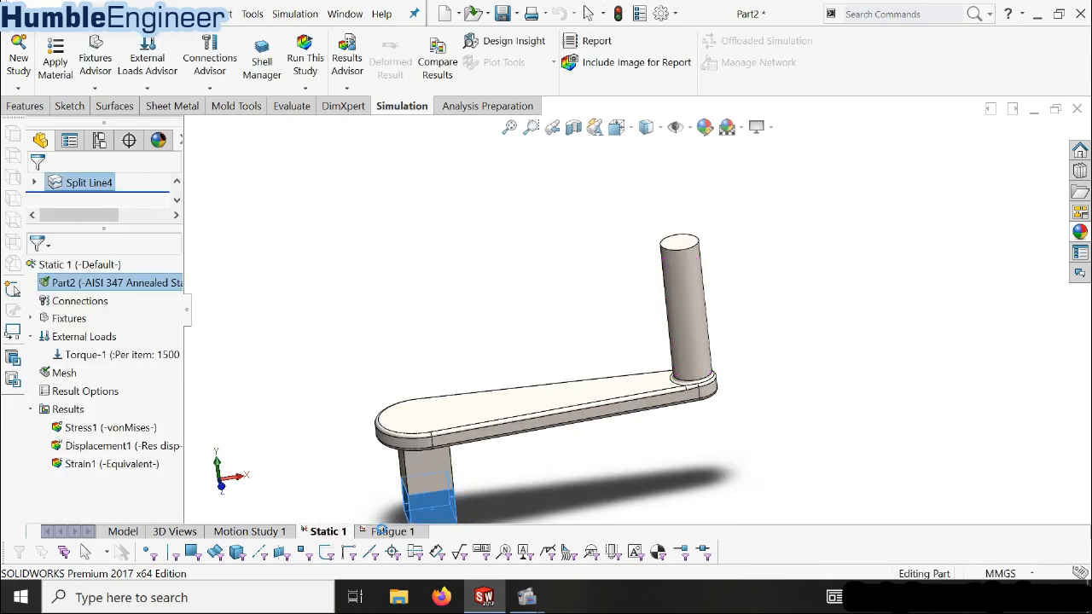
# Switch to the Fatigue 1 study and display its Results2 life plot on the crank
pyautogui.click(380, 531)
pyautogui.scroll(5, 597, 327)
pyautogui.scroll(-3, 598, 327)
pyautogui.moveTo(601, 329); pyautogui.dragTo(684, 357, button='middle')
pyautogui.scroll(2, 684, 357)
pyautogui.click(719, 380)
pyautogui.doubleClick(103, 387)
pyautogui.scroll(-1, 673, 301)
pyautogui.scroll(2, 576, 327)
pyautogui.scroll(-1, 569, 346)
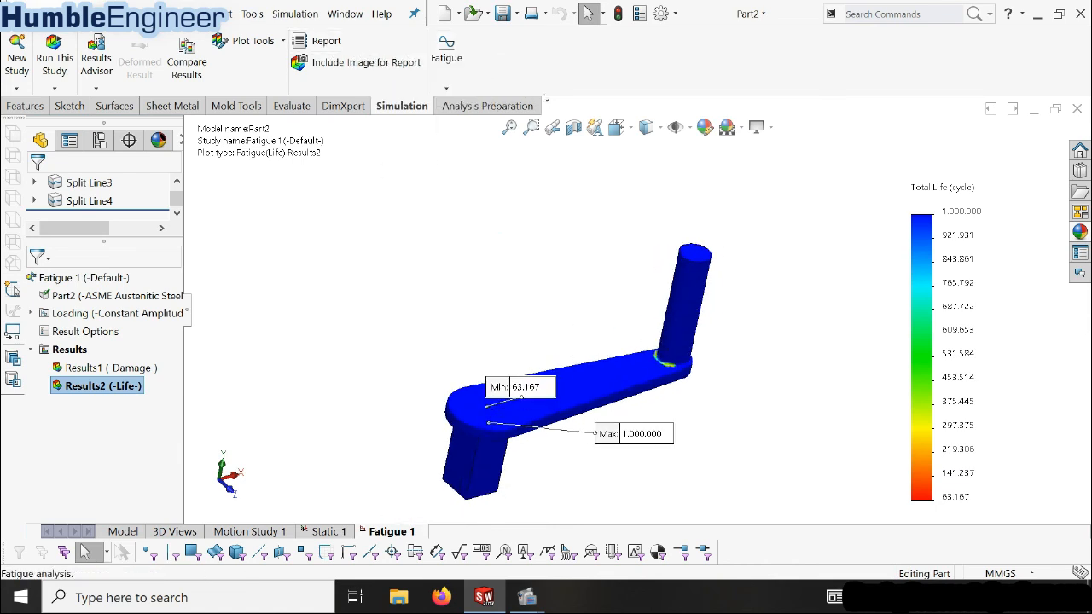
# Move the maximum and minimum life callouts clear of the crank arm and examine the life distribution around the handle base
pyautogui.moveTo(618, 437); pyautogui.dragTo(563, 486)
pyautogui.moveTo(500, 392); pyautogui.dragTo(494, 301)
pyautogui.moveTo(496, 409)
pyautogui.mouseDown(button='middle')
pyautogui.moveTo(474, 391)
pyautogui.moveTo(487, 403)
pyautogui.mouseUp(button='middle')
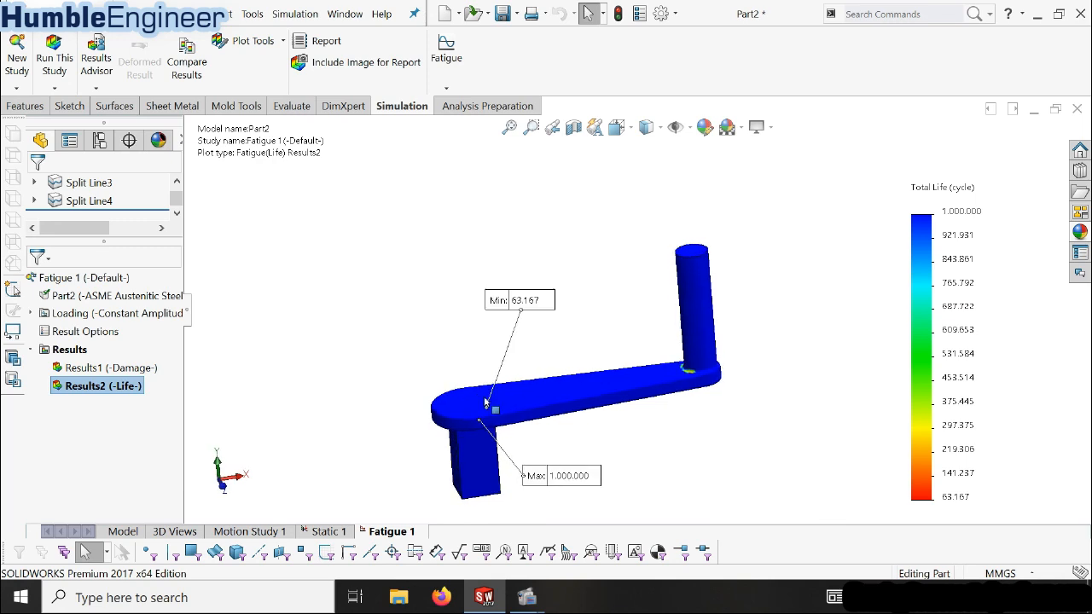
pyautogui.scroll(2, 569, 383)
pyautogui.scroll(-3, 597, 382)
pyautogui.moveTo(566, 378); pyautogui.dragTo(565, 372, button='middle')
pyautogui.scroll(-1, 535, 316)
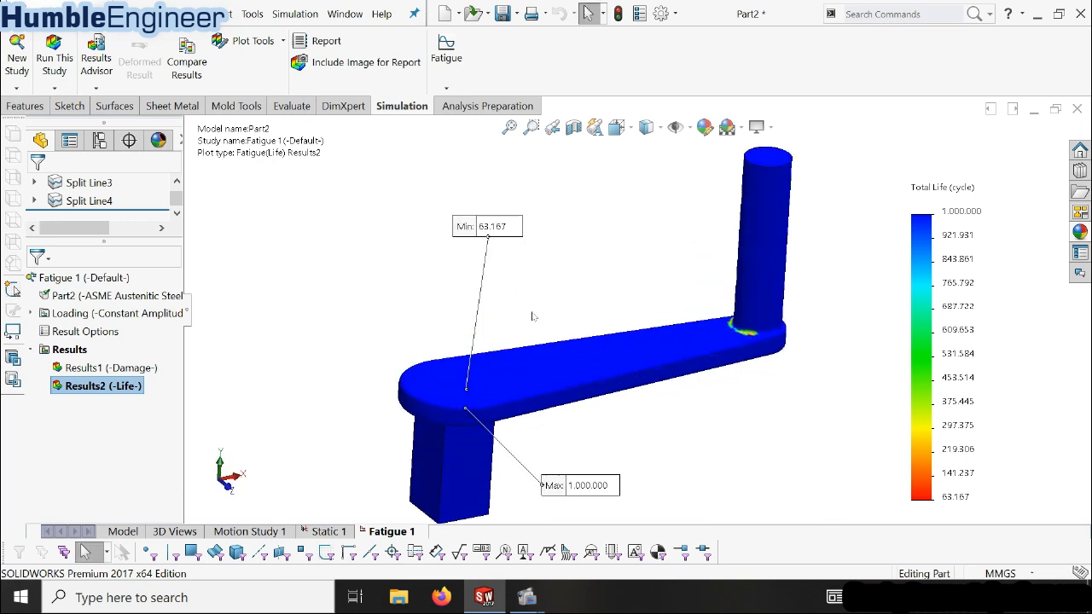
pyautogui.scroll(1, 537, 313)
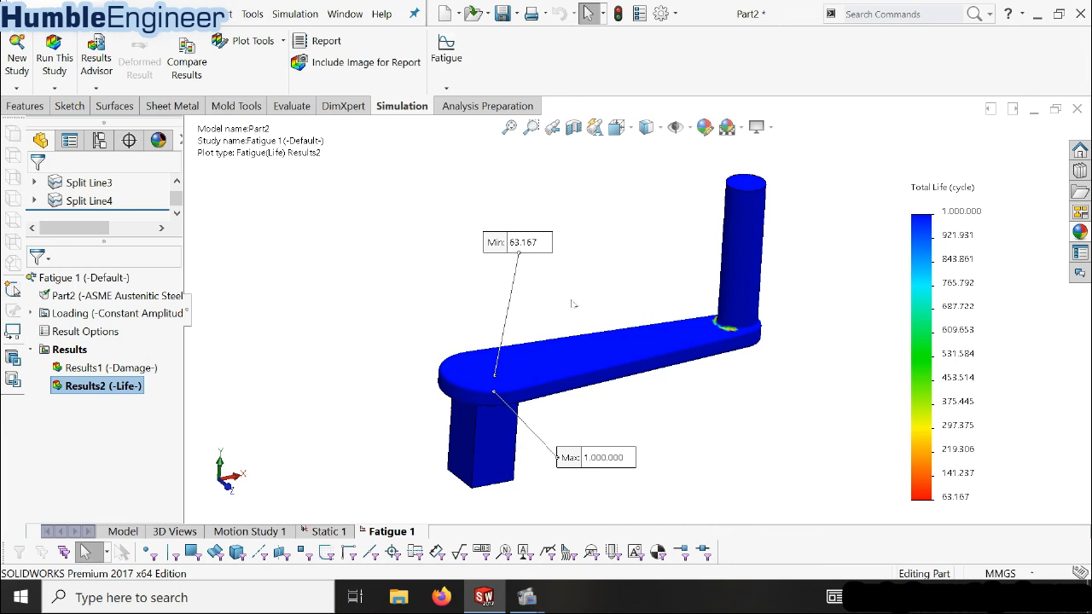